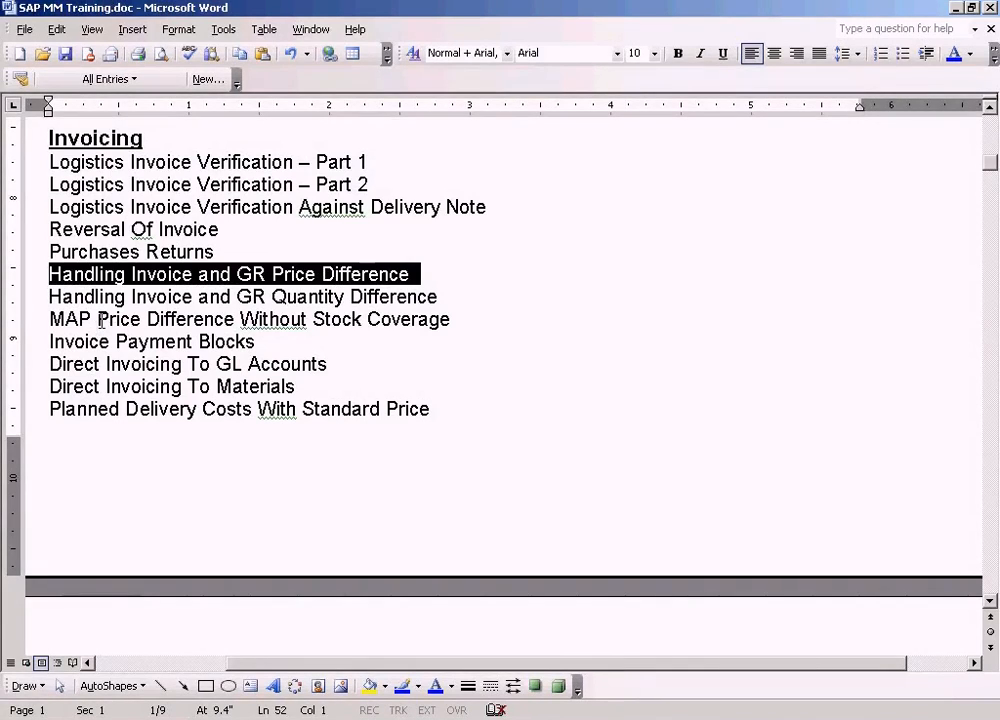
- Review the MAP Price Difference Without Stock Coverage topic in the Invoicing list, highlighting "Without Stock Coverage"
left_click(278, 319)
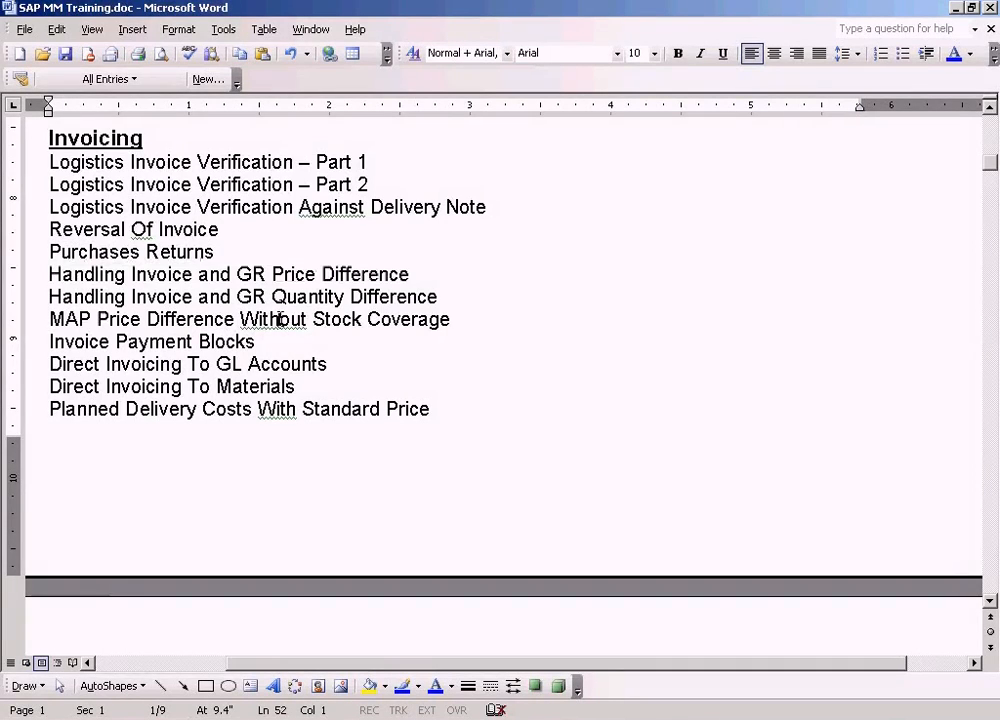
left_click_drag(306, 319, 247, 327)
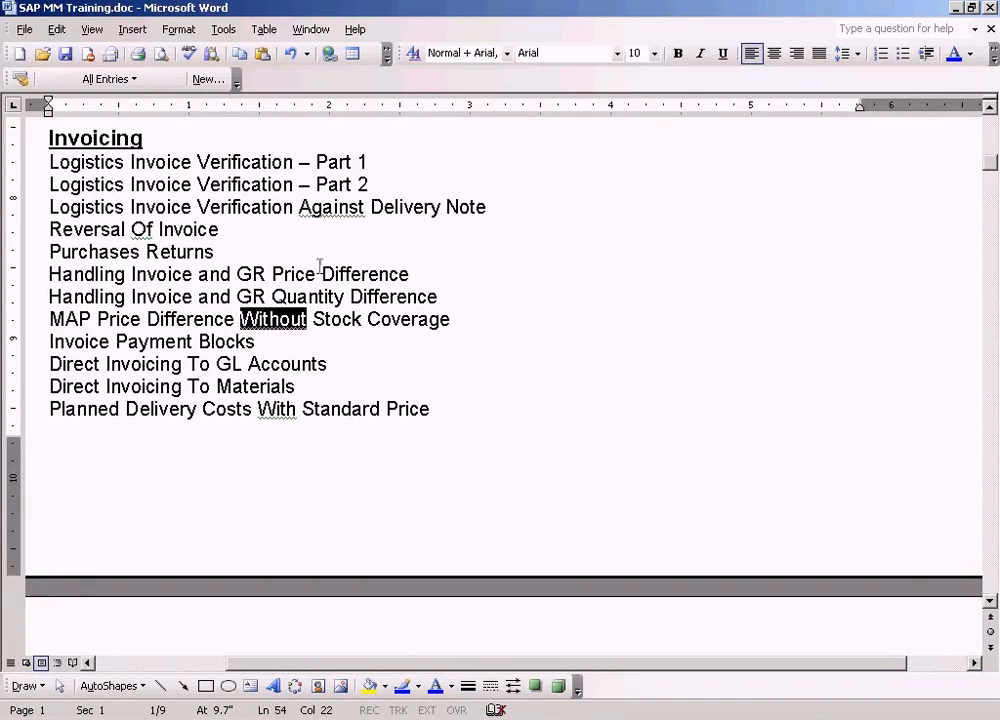
left_click(320, 272)
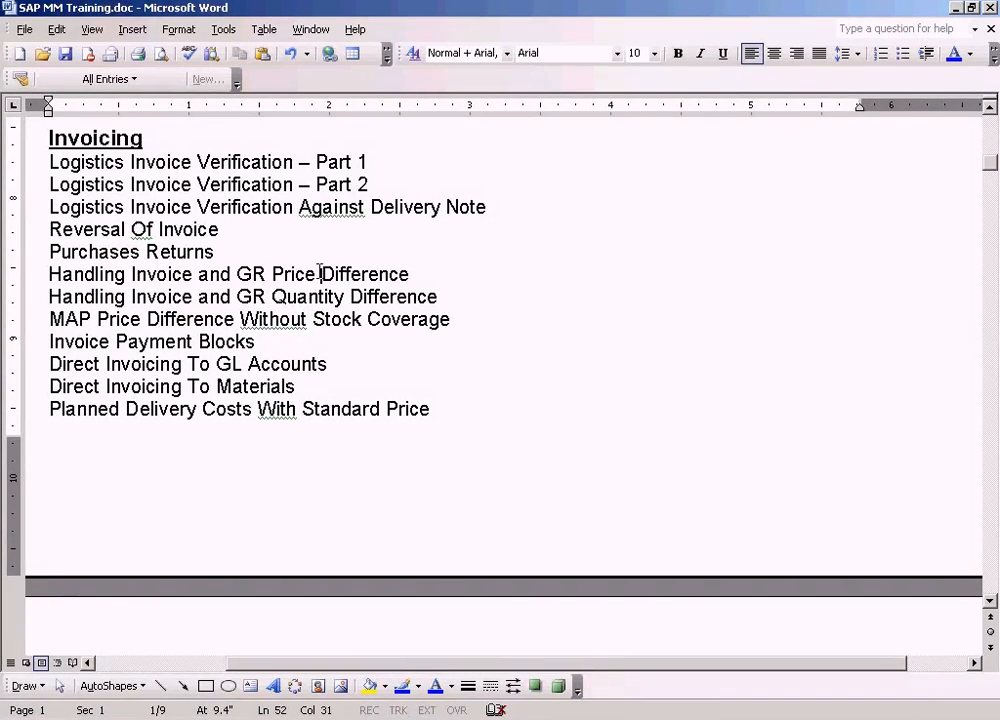
left_click(203, 319)
left_click_drag(458, 317, 47, 318)
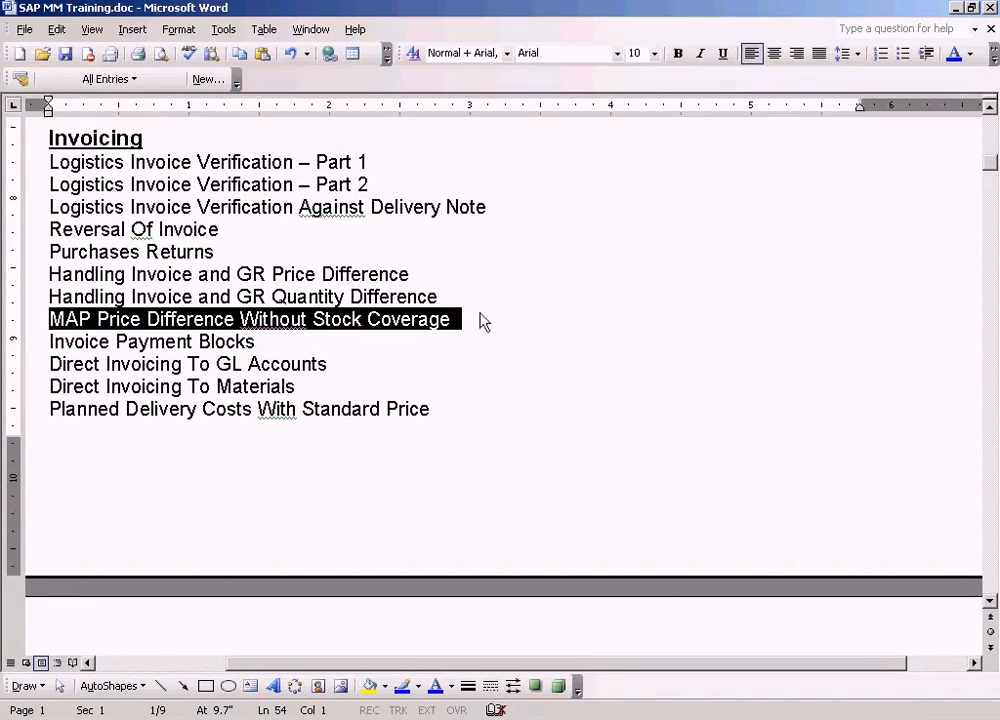
left_click_drag(473, 318, 243, 320)
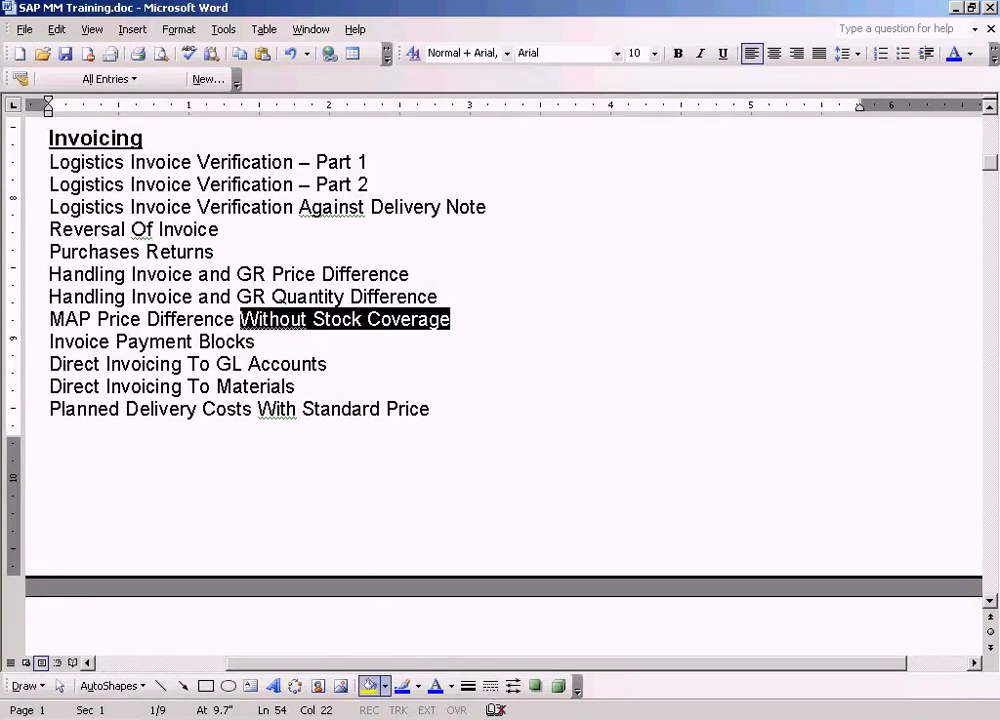
- Switch to SAP and display material TYRE-C with MM03, choosing the Accounting 1 view for plant NY
left_click(350, 715)
left_click(355, 690)
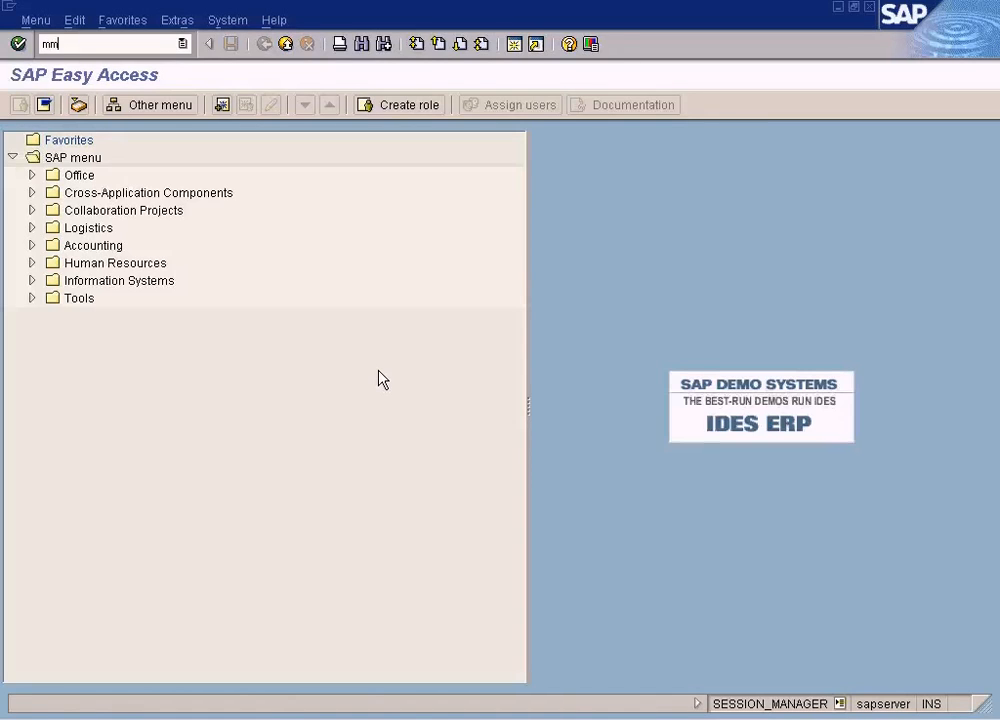
key("Return")
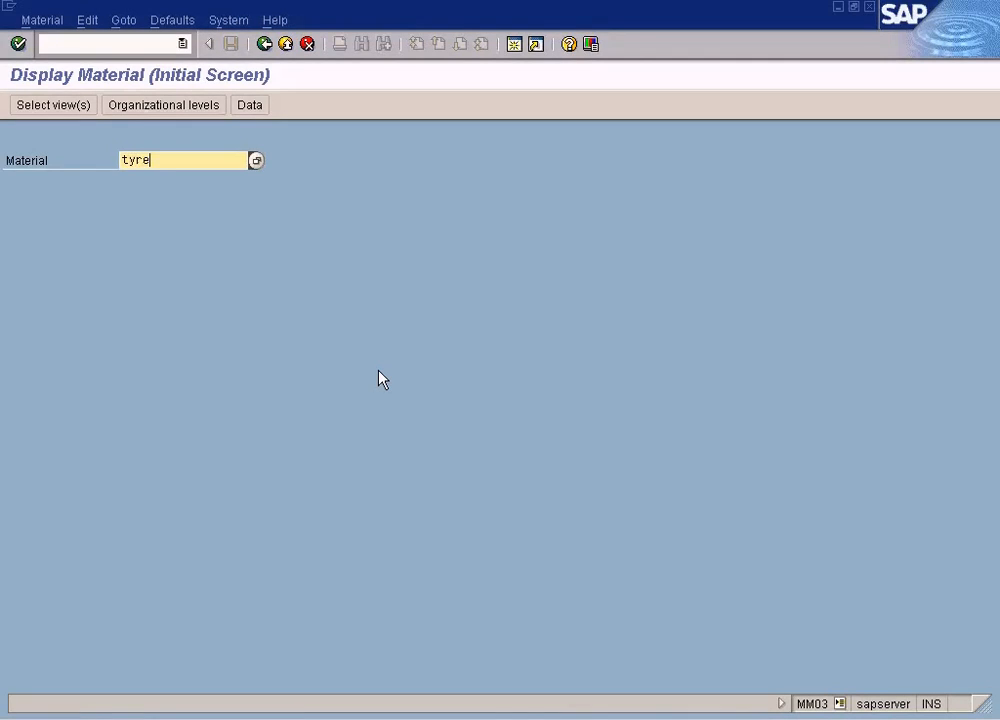
key("Return")
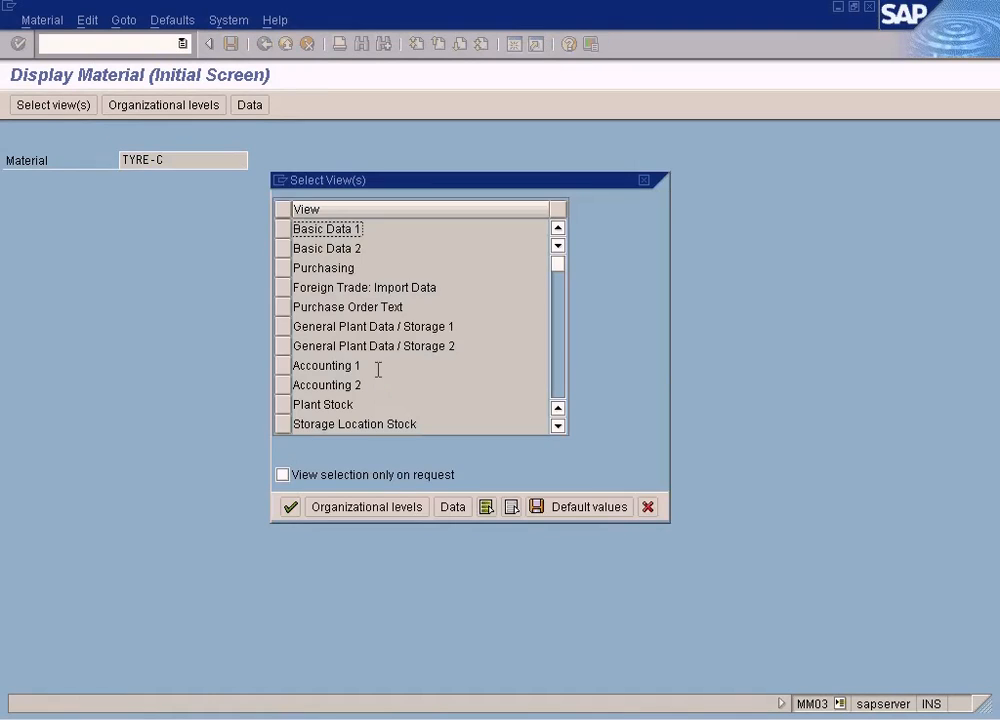
left_click(284, 366)
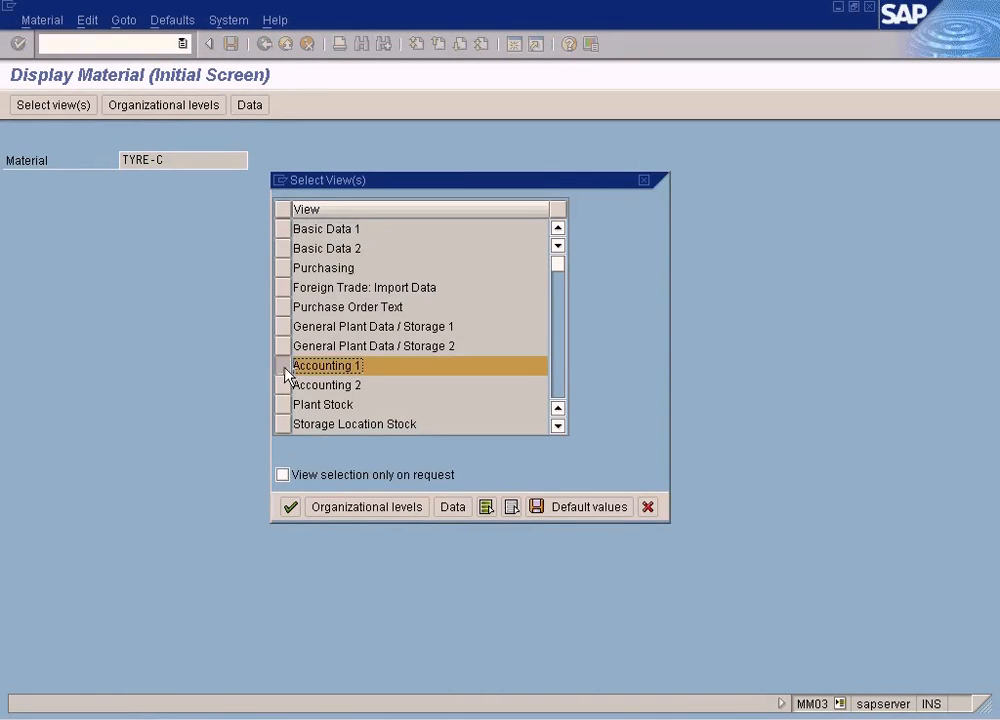
left_click(292, 507)
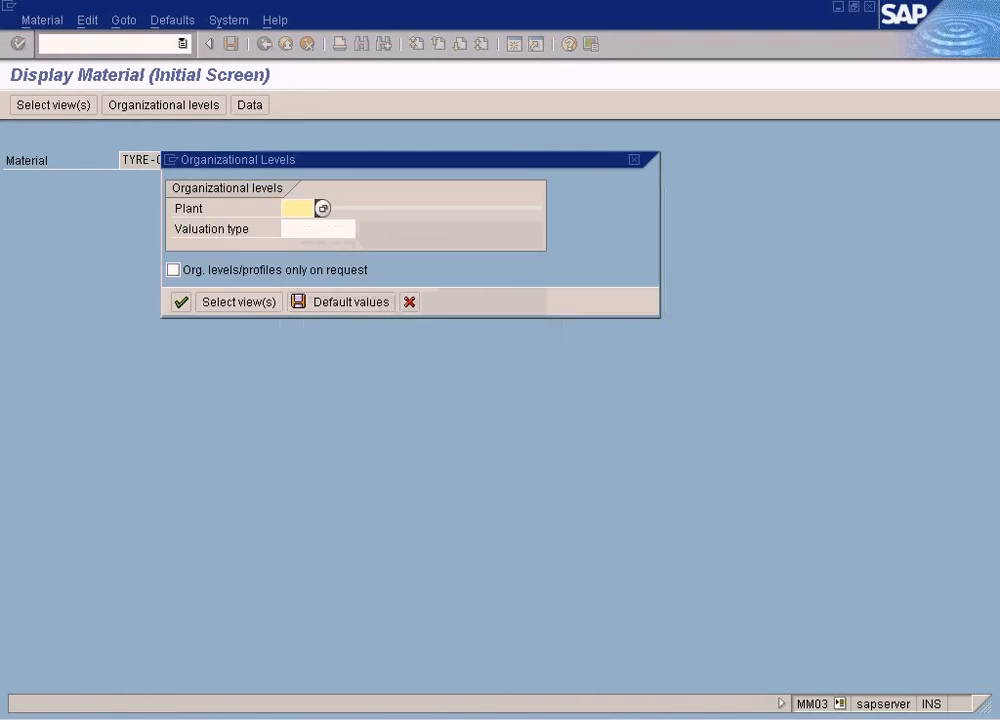
type("ny")
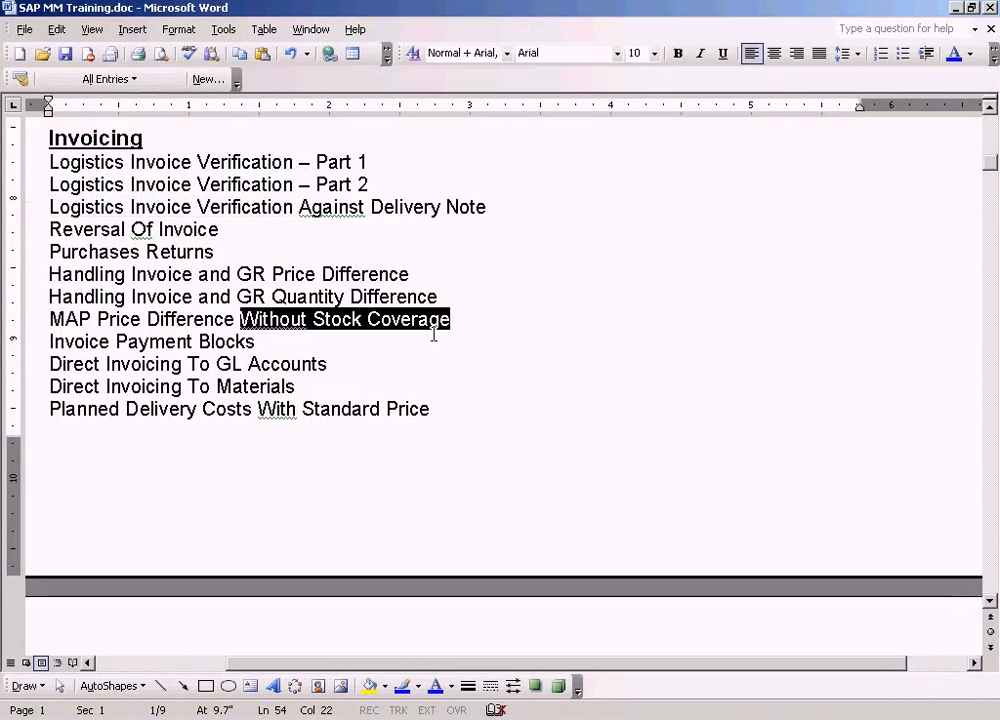
- Switch to Word and insert "With And" before "Without" in the MAP Price Difference topic line
left_click(392, 350)
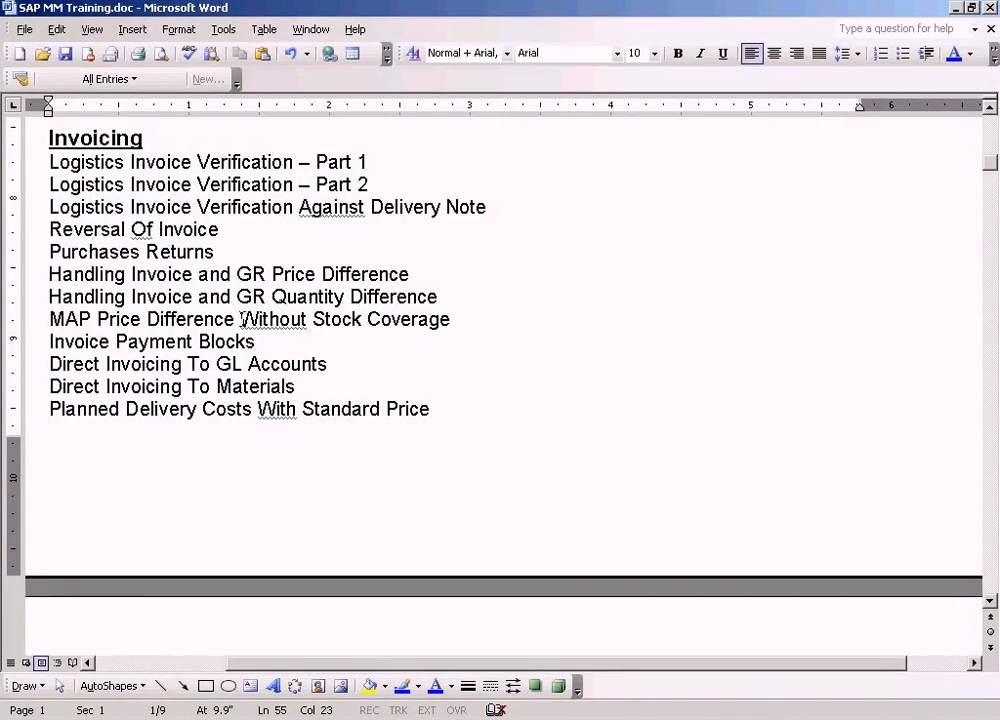
type("With An")
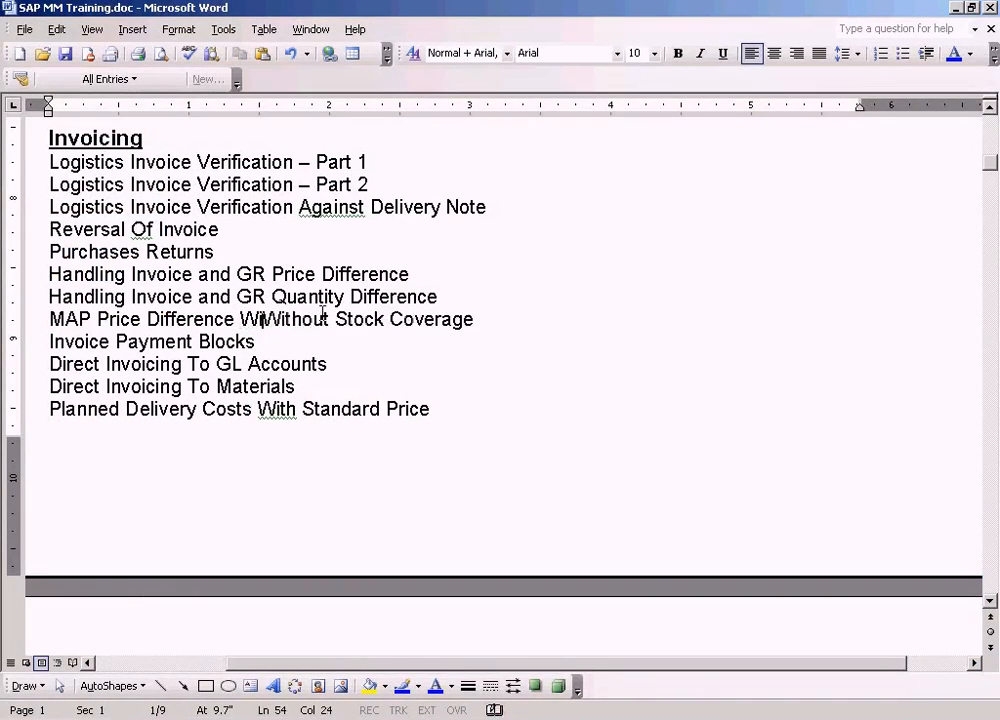
type("d")
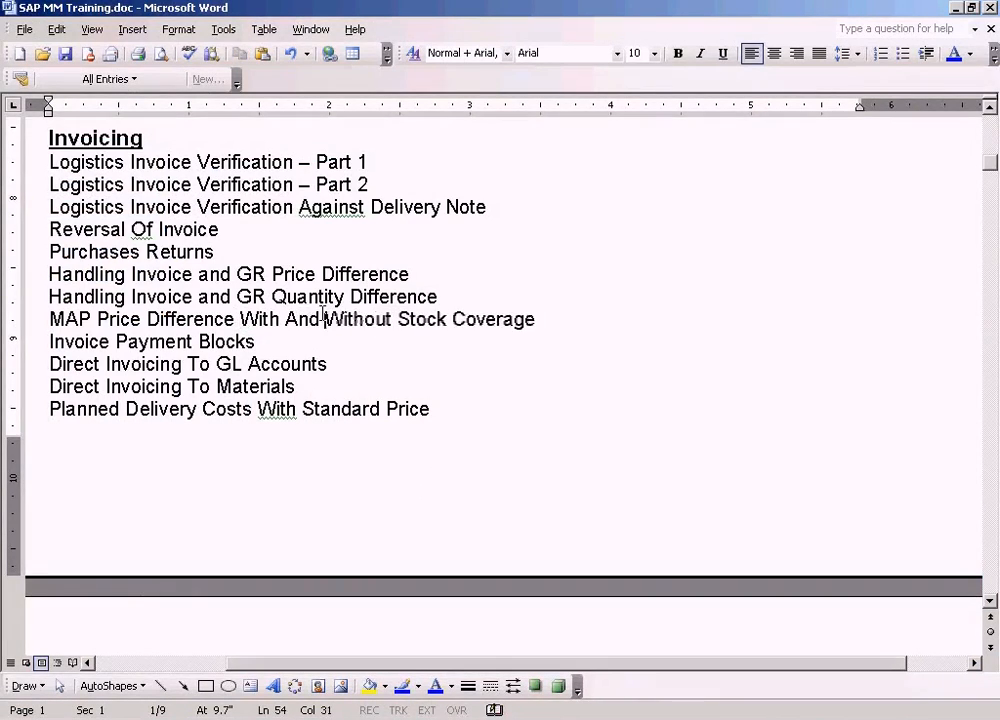
triple_click(325, 318)
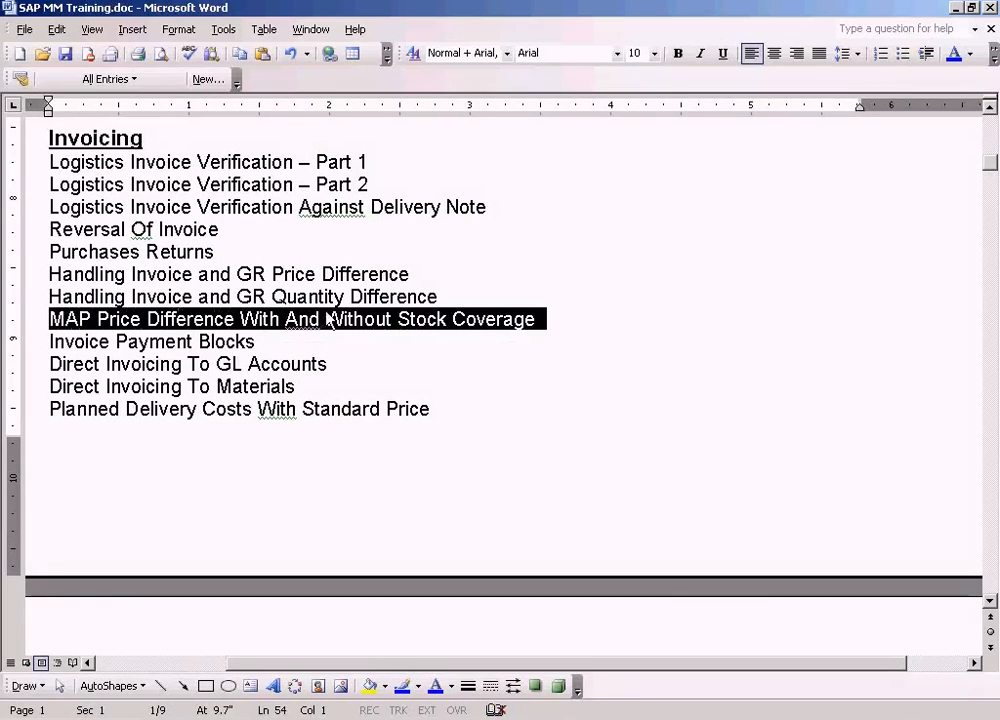
left_click(576, 330)
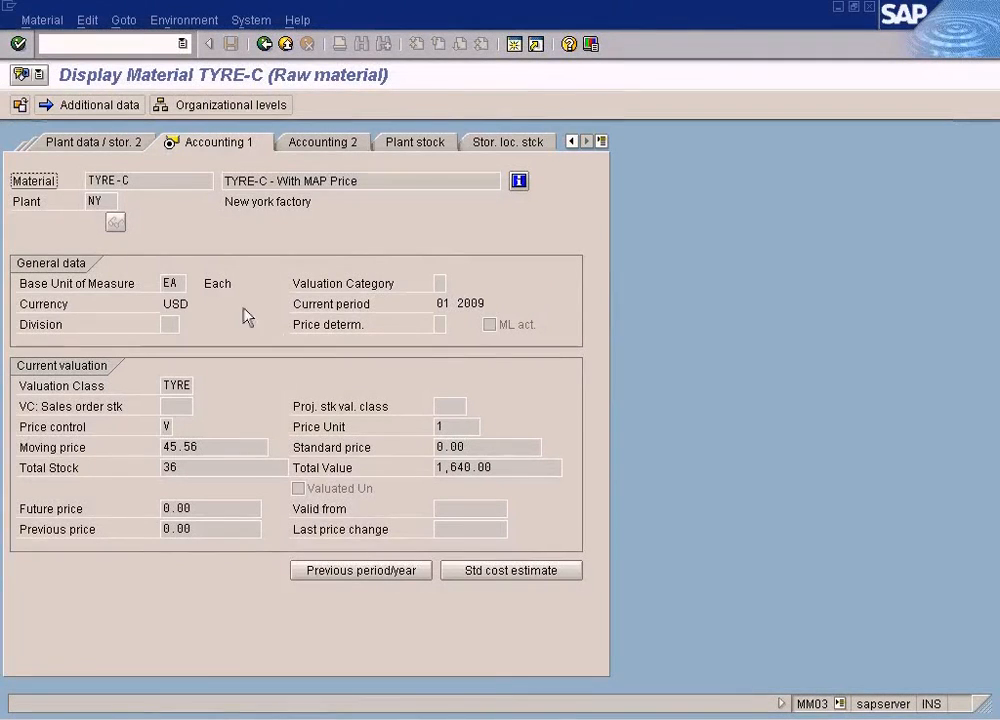
- In SAP, check TYRE-C's price control, unrestricted plant stock and moving price
left_click(172, 427)
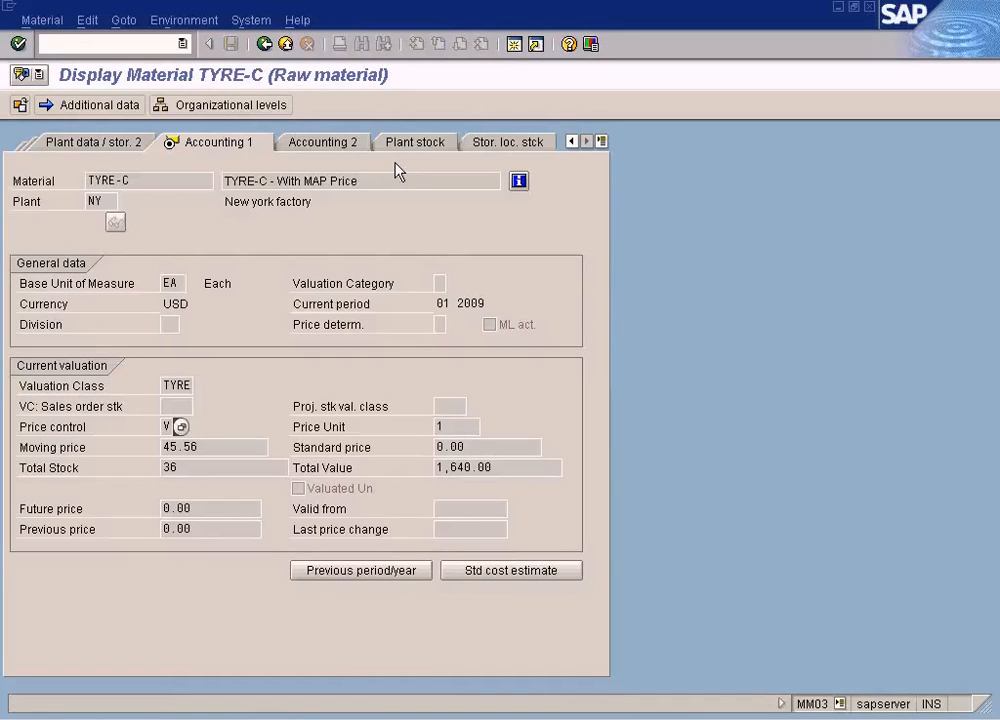
left_click(430, 148)
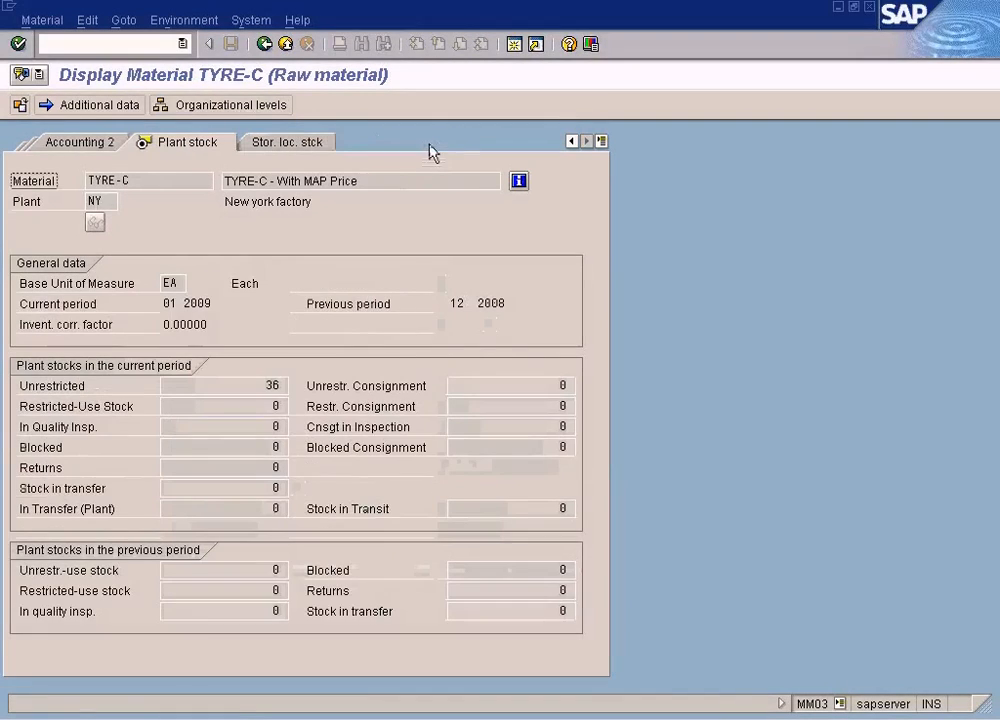
double_click(254, 384)
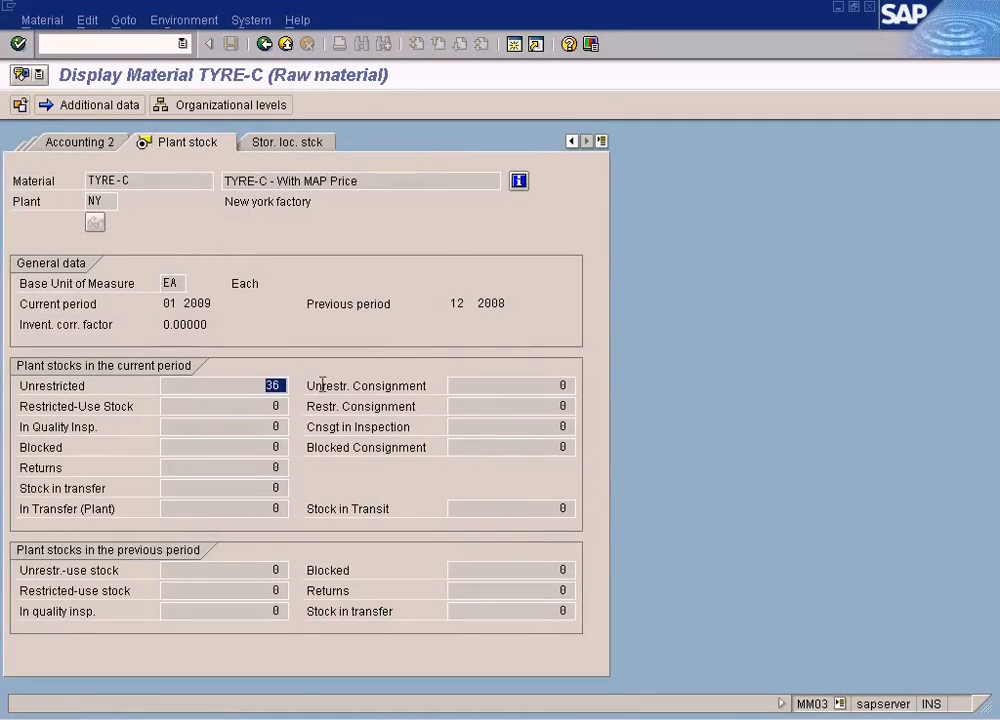
left_click(83, 146)
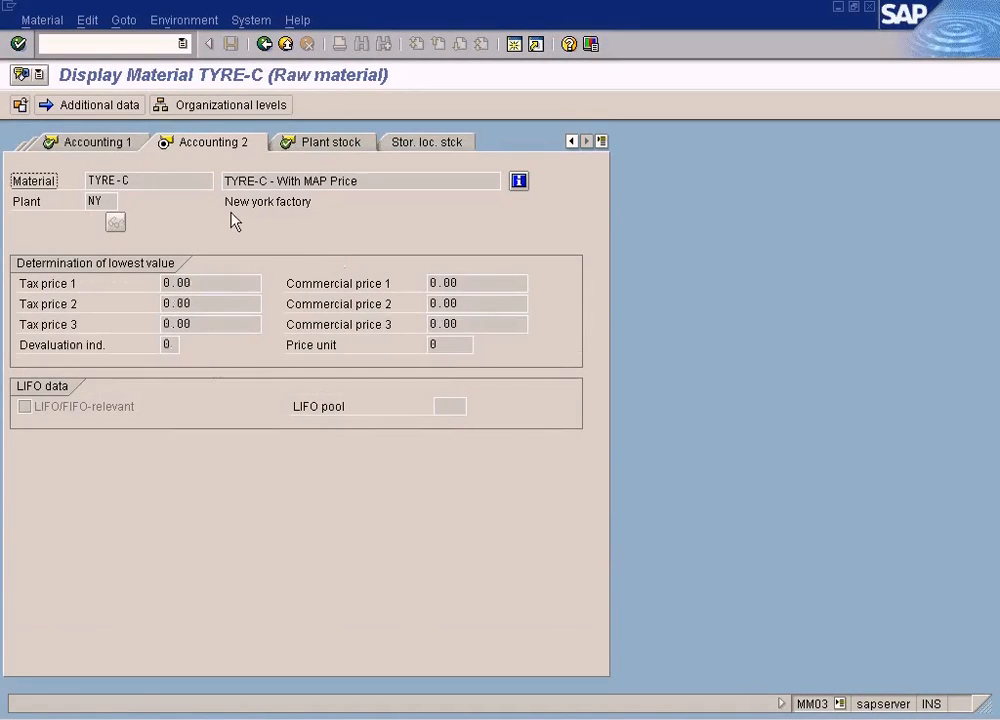
left_click(100, 142)
left_click_drag(203, 442, 199, 402)
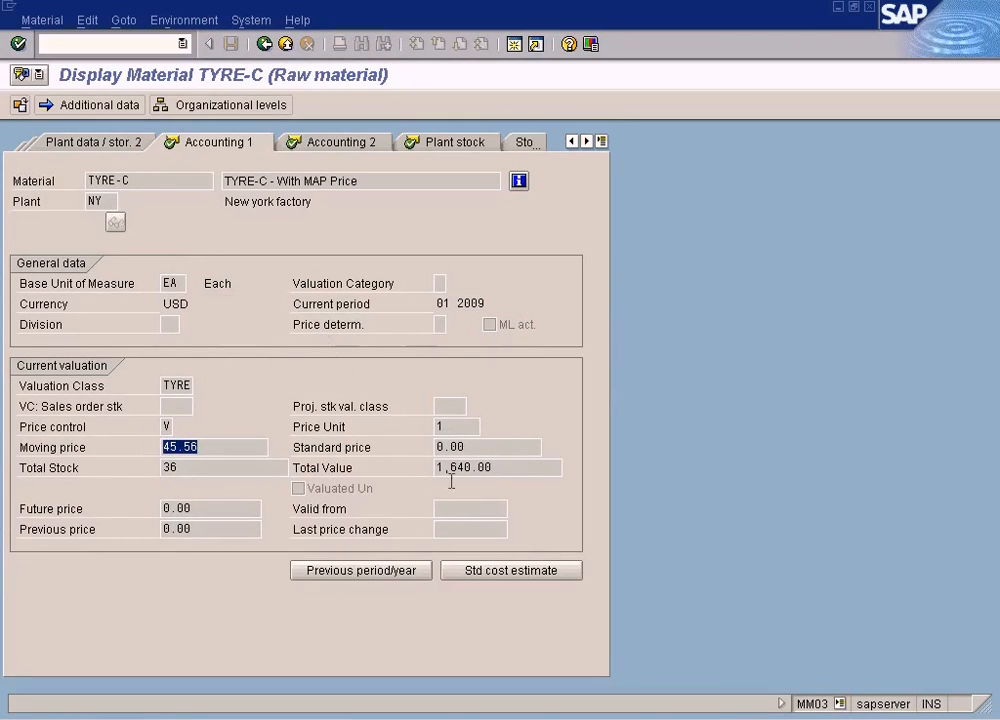
- Switch to Word and highlight "With" in the MAP Price Difference topic line
key("alt+Tab")
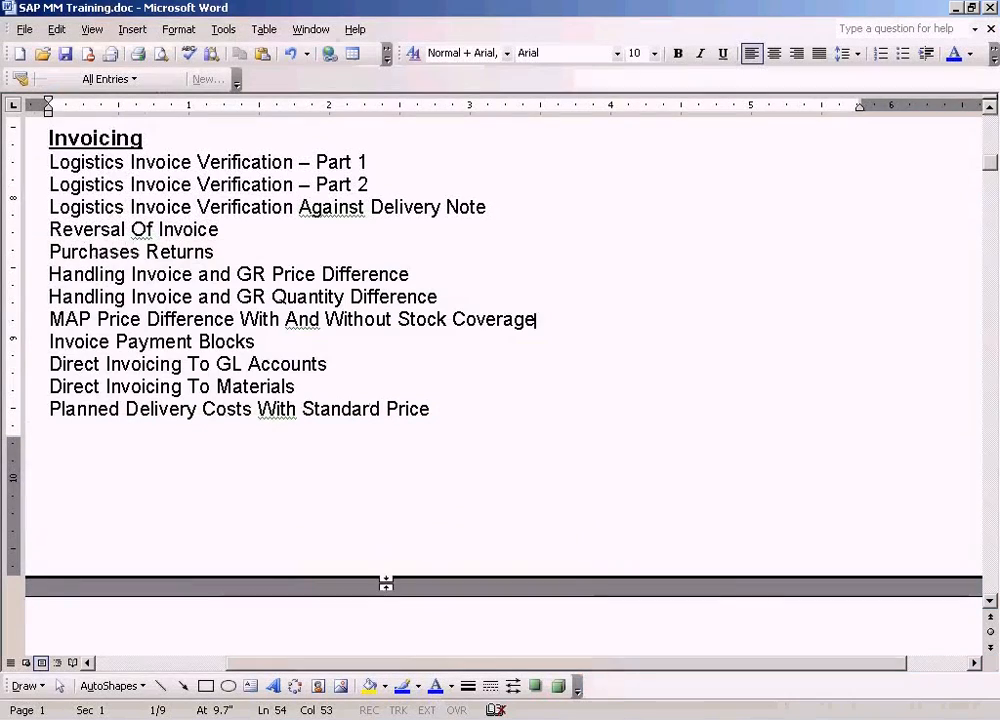
left_click_drag(536, 319, 357, 318)
left_click_drag(241, 319, 281, 319)
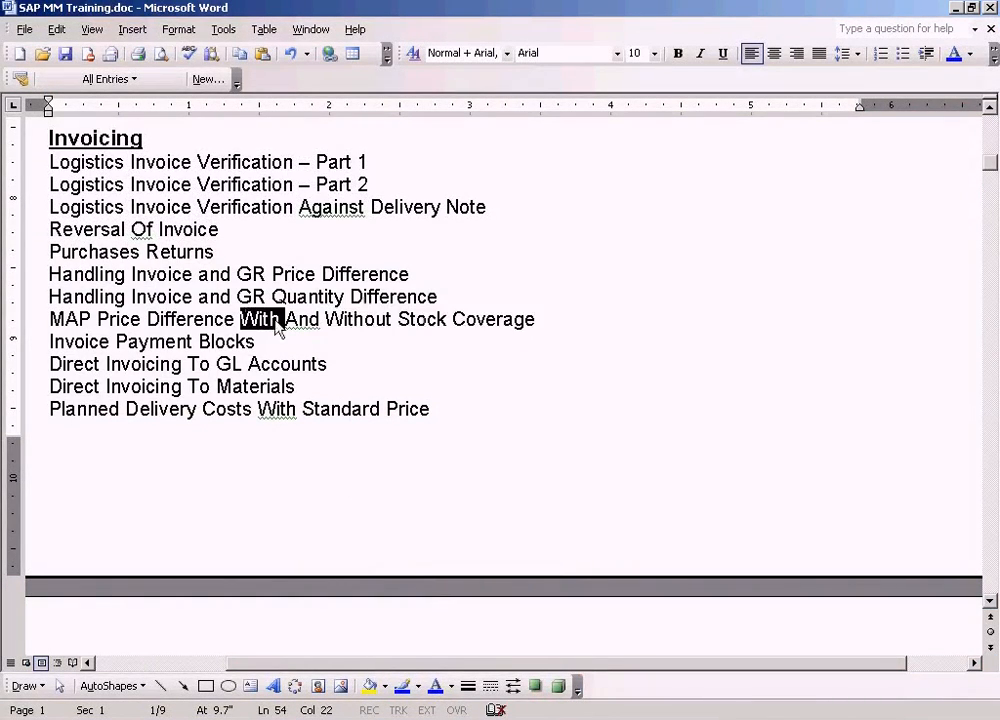
- Switch to SAP, copy the material number TYRE-C, and start purchase order creation with ME21N in a new session
key("alt+Tab")
left_click_drag(174, 182, 14, 165)
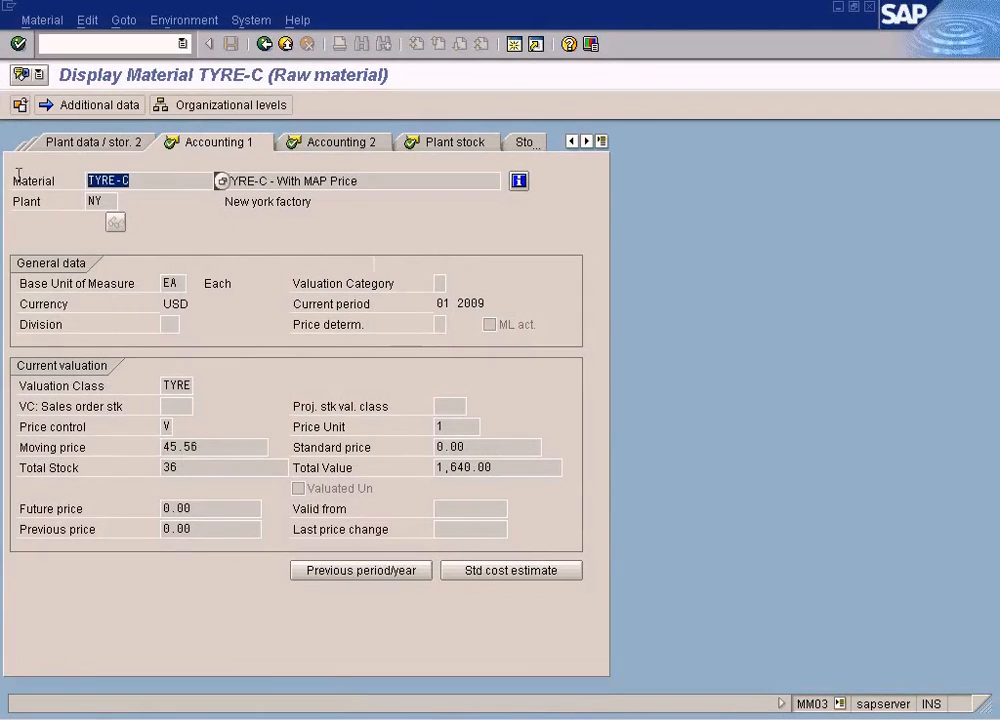
key("ctrl+c")
left_click(515, 46)
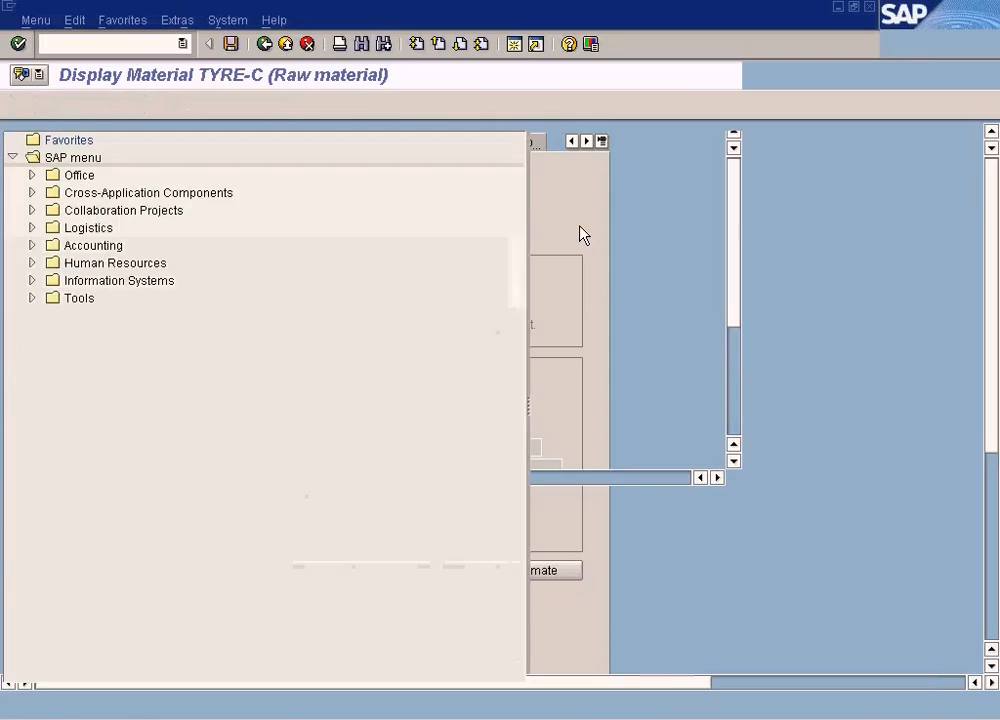
type("me21n")
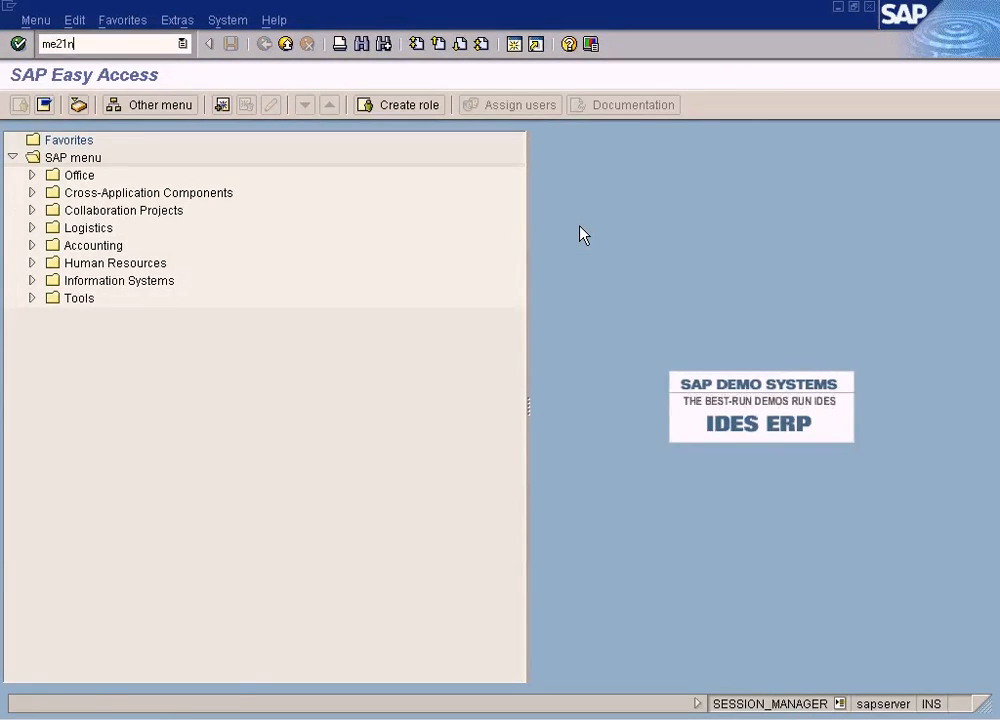
key("Return")
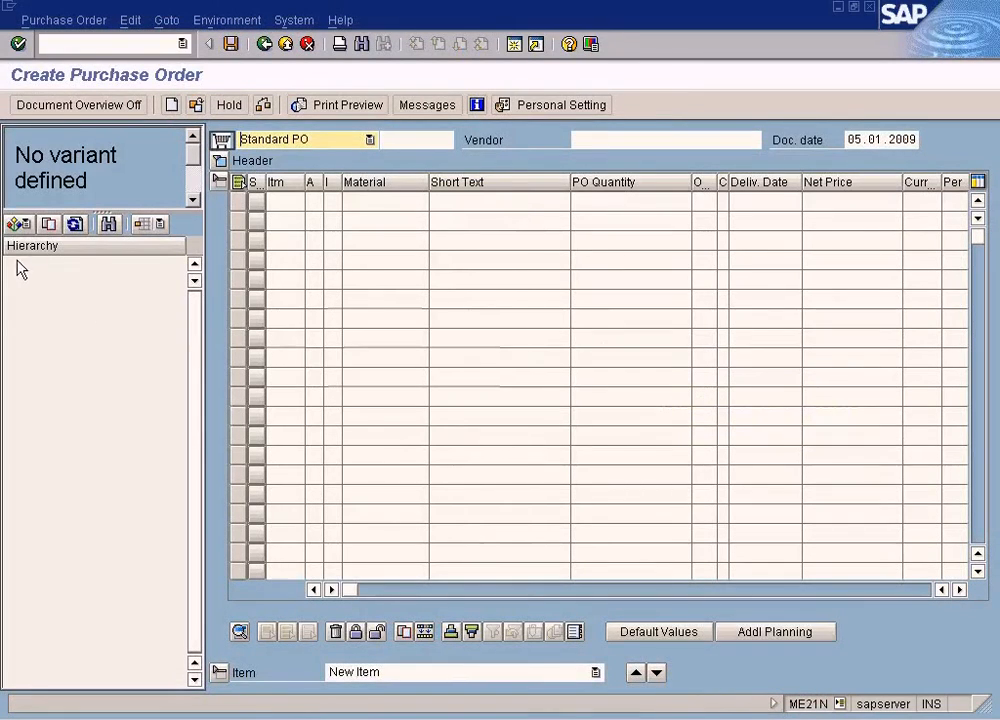
left_click(20, 225)
left_click(25, 252)
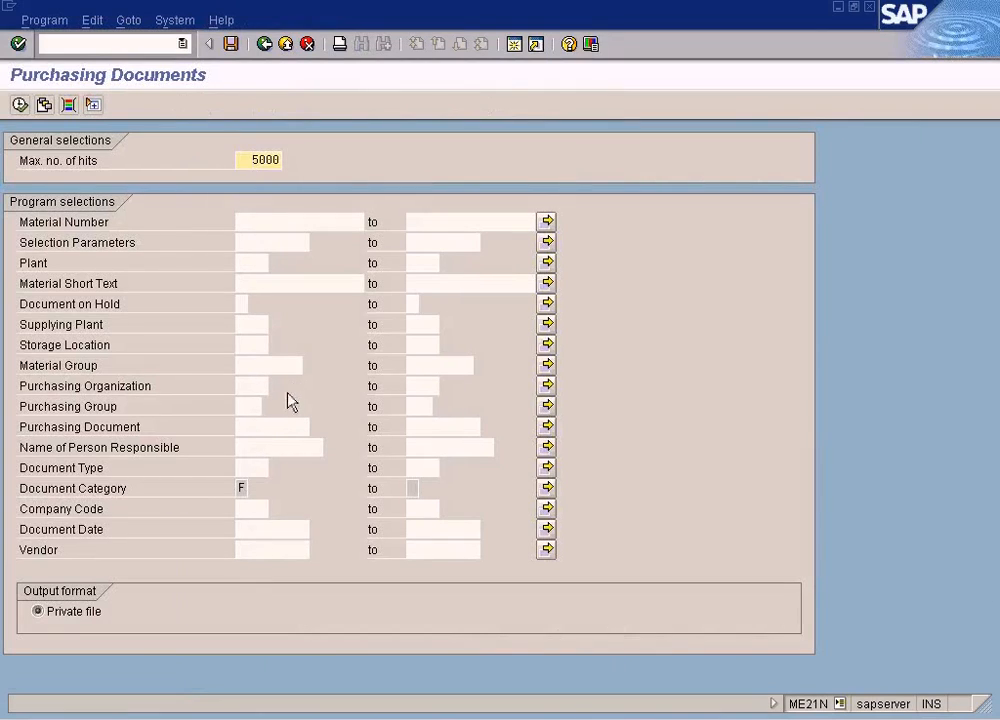
left_click(281, 449)
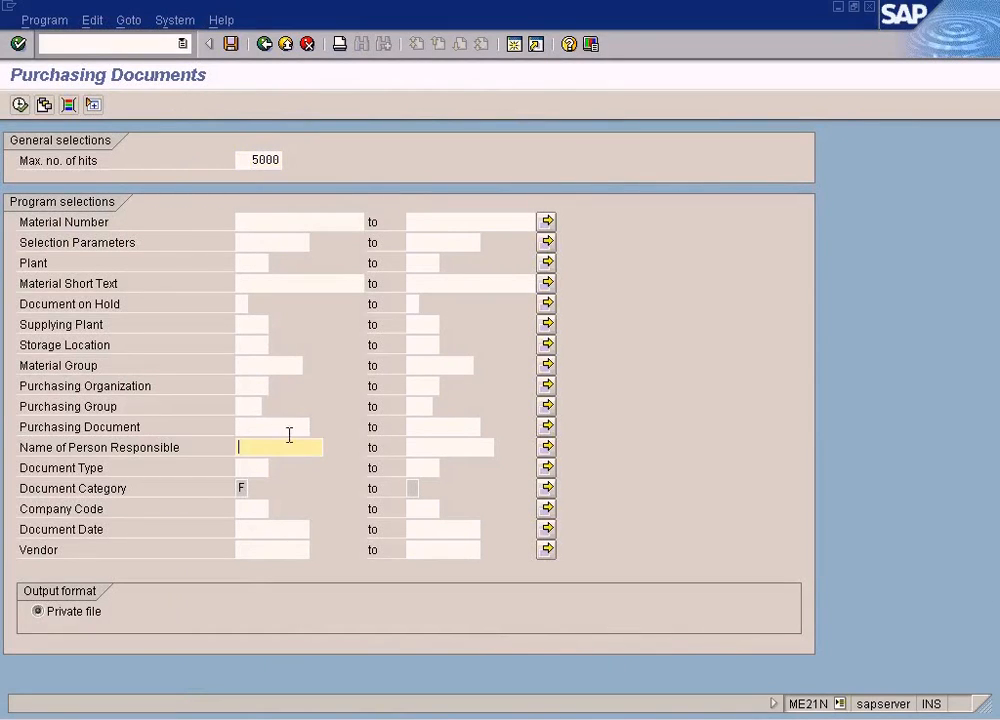
- Display the existing TYRE-A purchase order with ME23N in a new session and select its purchase order number
left_click(512, 45)
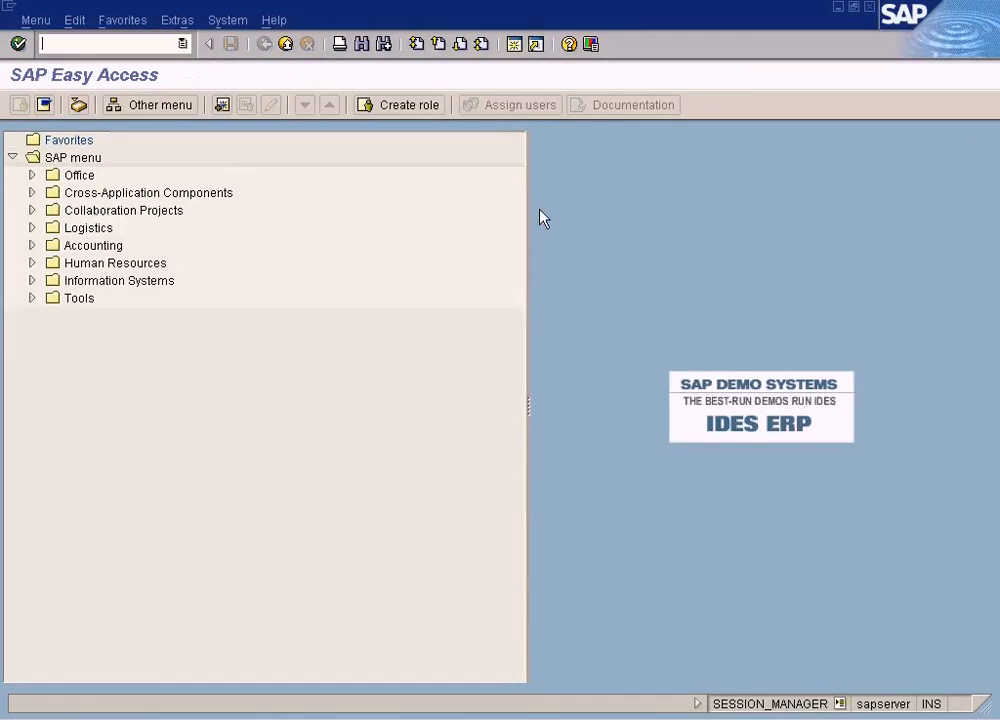
key("Return")
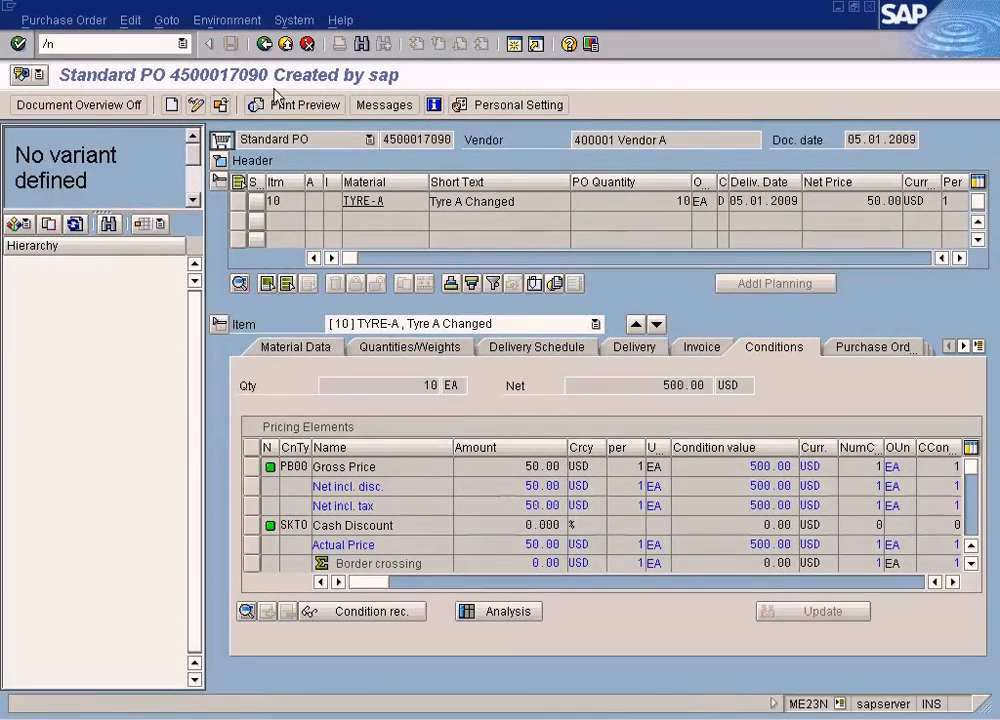
left_click_drag(426, 141, 466, 142)
- Leave the purchase order display and open the Create Purchase Order transaction ME21N
left_click(135, 43)
double_click(114, 45)
left_click(113, 46)
type("me23n")
key("Return")
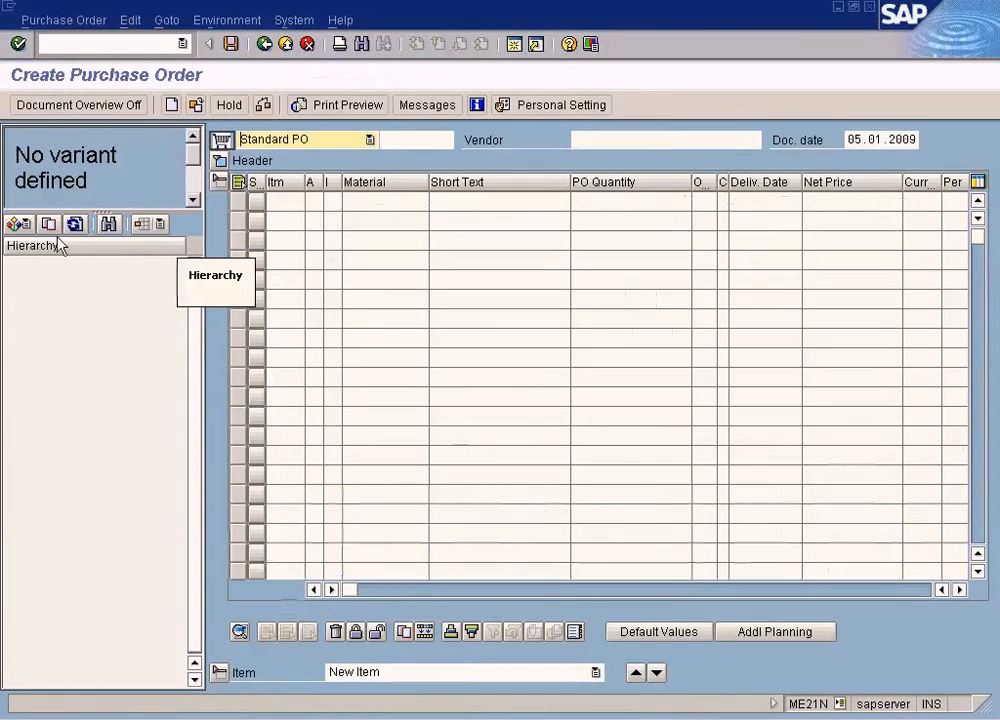
- List the existing purchase order in the document overview by selecting purchase orders with its purchasing document number
left_click(20, 224)
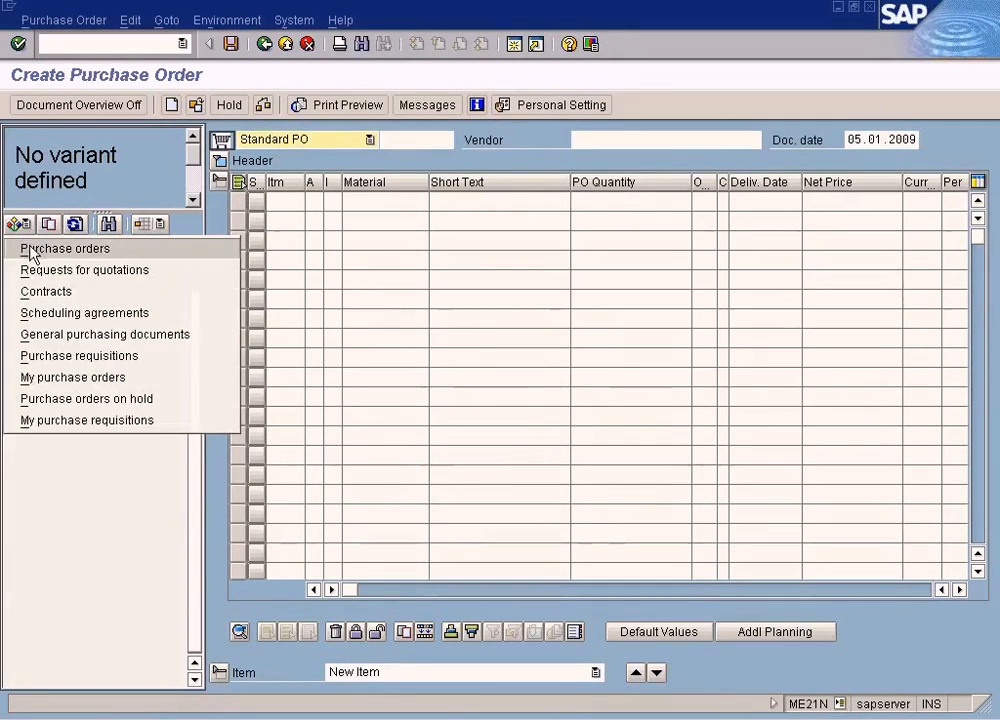
left_click(30, 250)
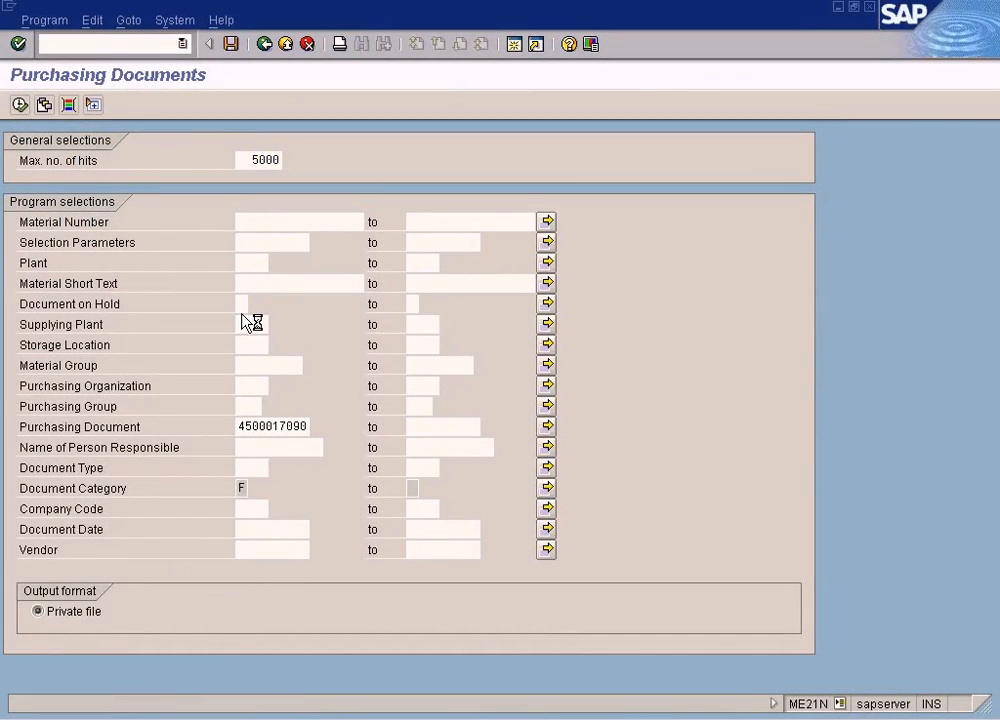
key("F8")
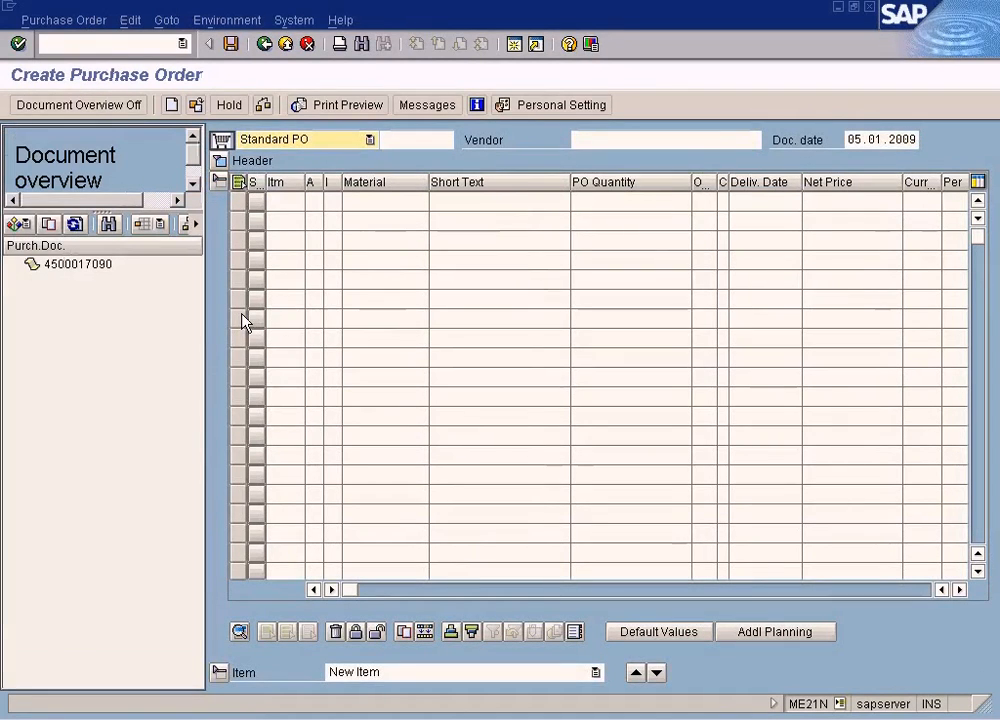
- Copy the listed purchase order into the new one and change its item's material to TYRE-C
left_click(80, 264)
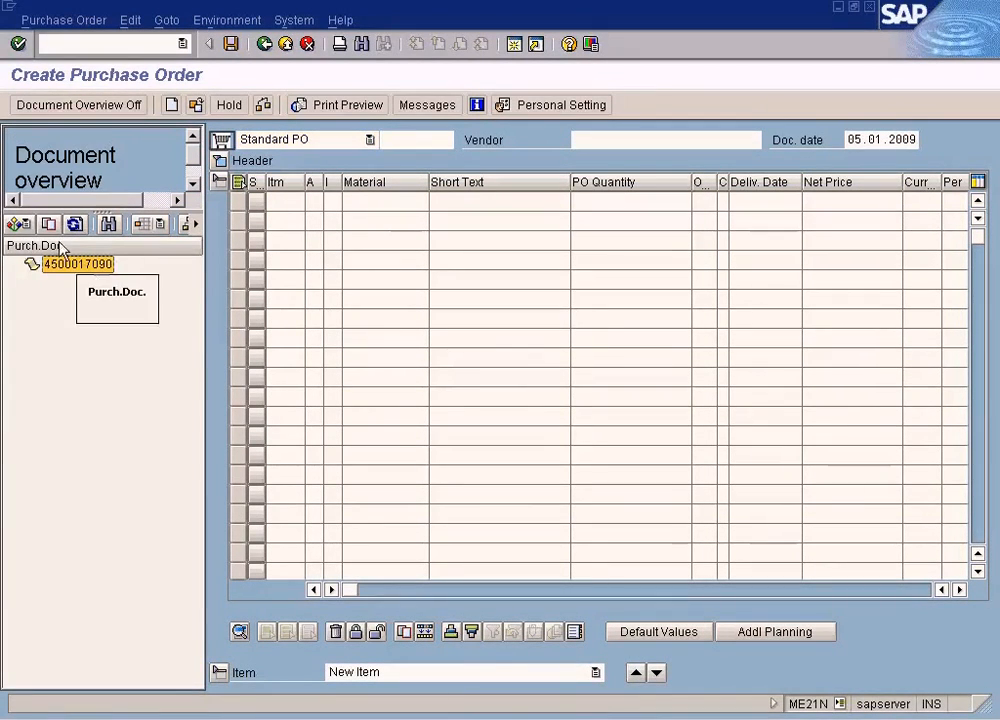
double_click(116, 264)
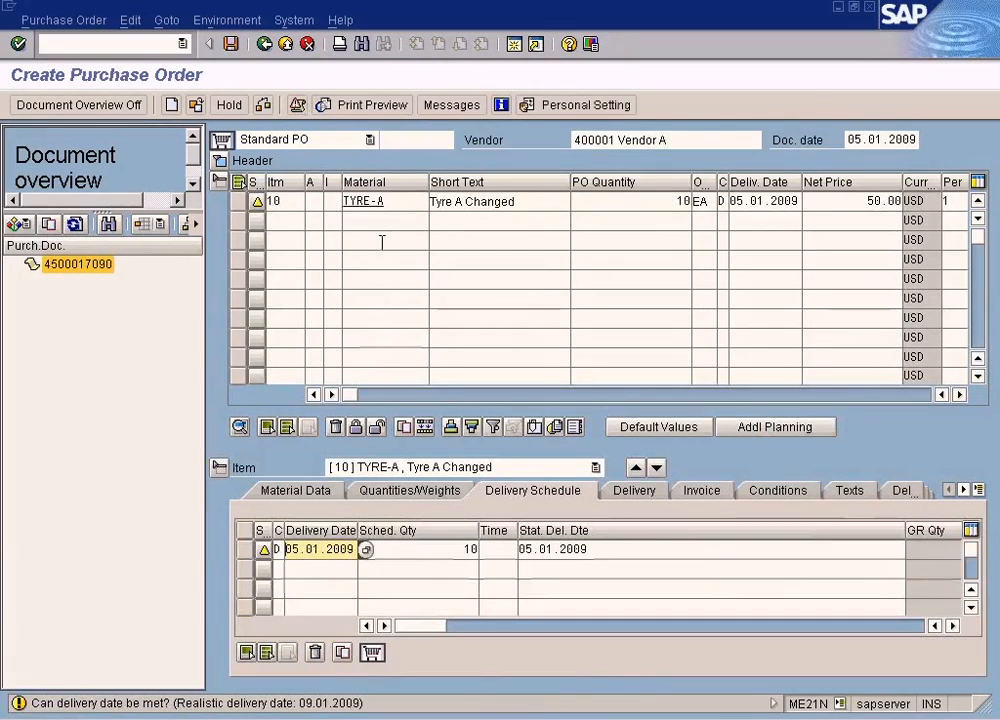
left_click(402, 202)
key("BackSpace")
type("C")
key("Return")
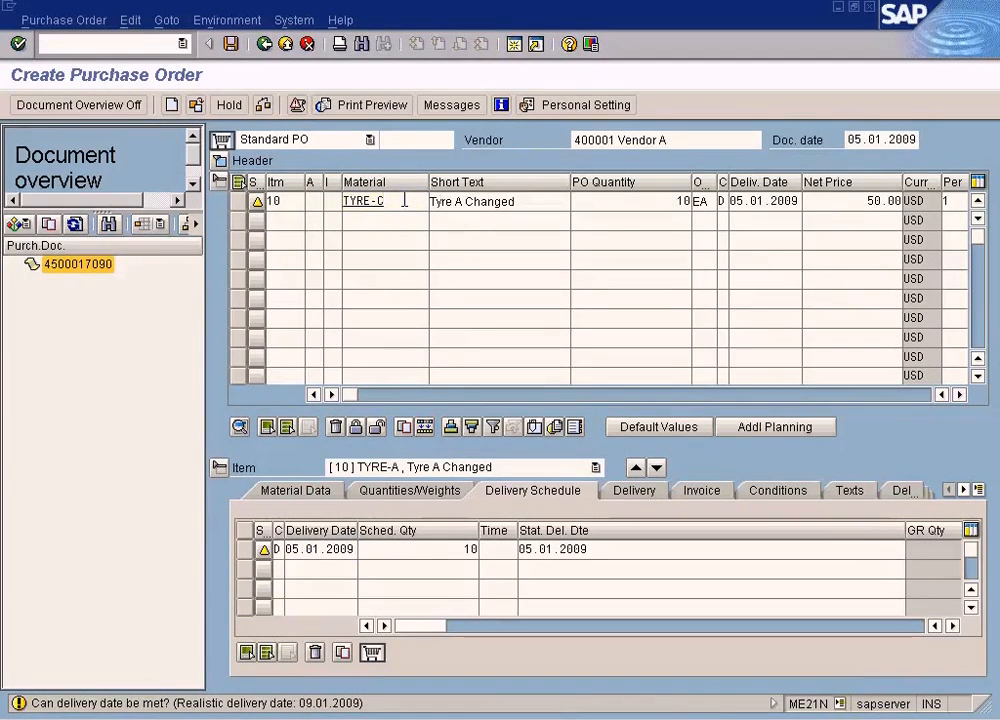
key("Return")
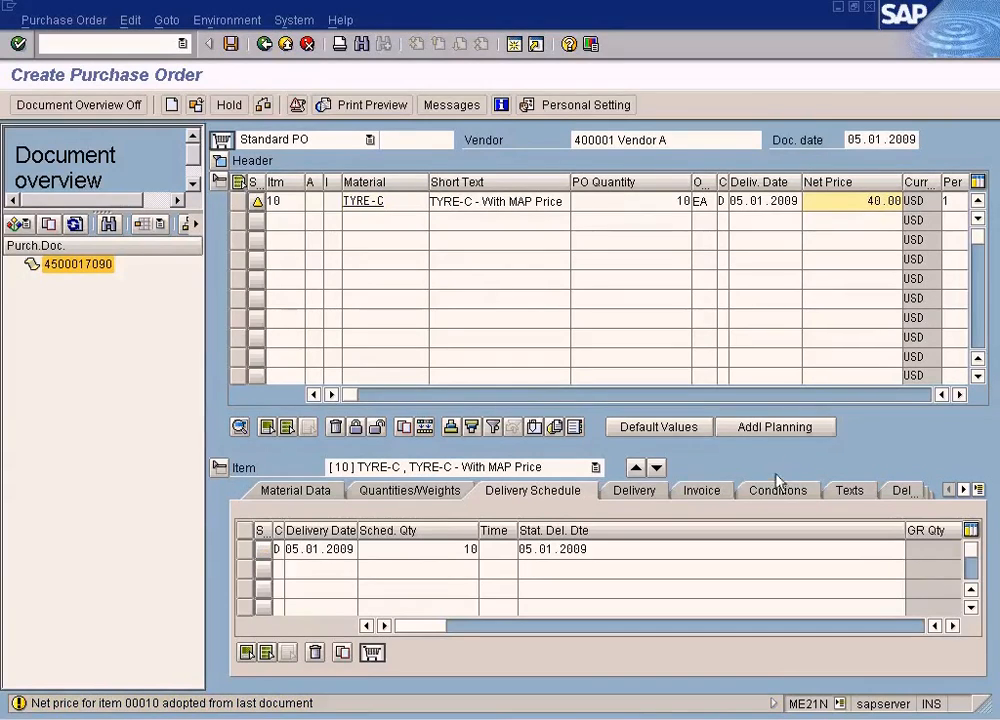
- Review the TYRE-C item's pricing conditions, delivery schedule, quantities and material data
left_click(776, 489)
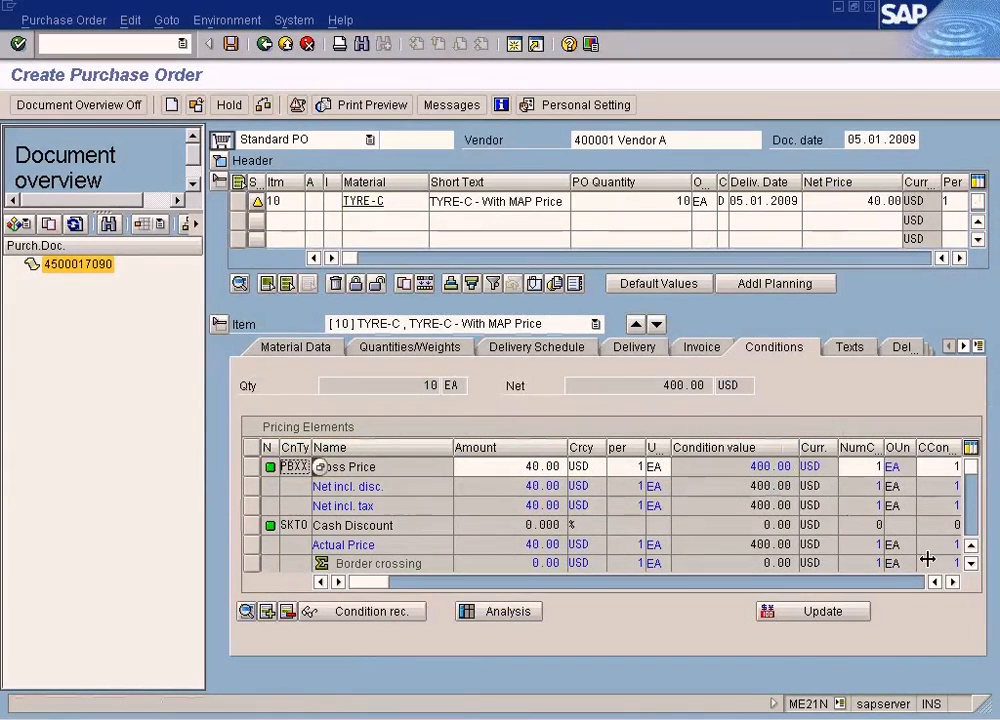
left_click(971, 564)
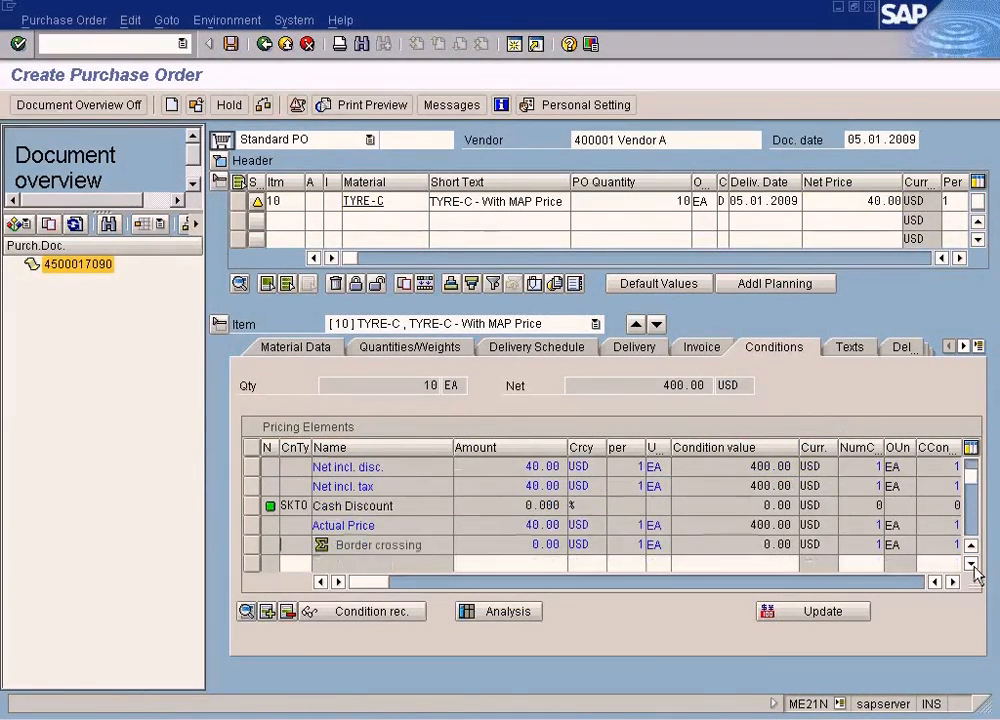
left_click(971, 564)
left_click(540, 348)
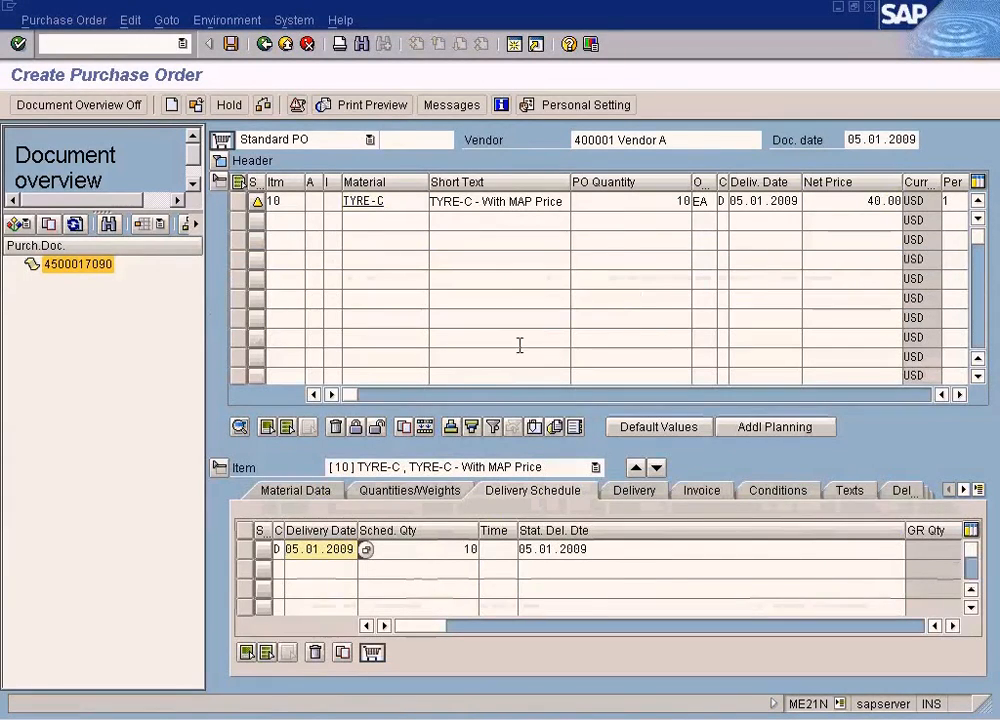
left_click(403, 491)
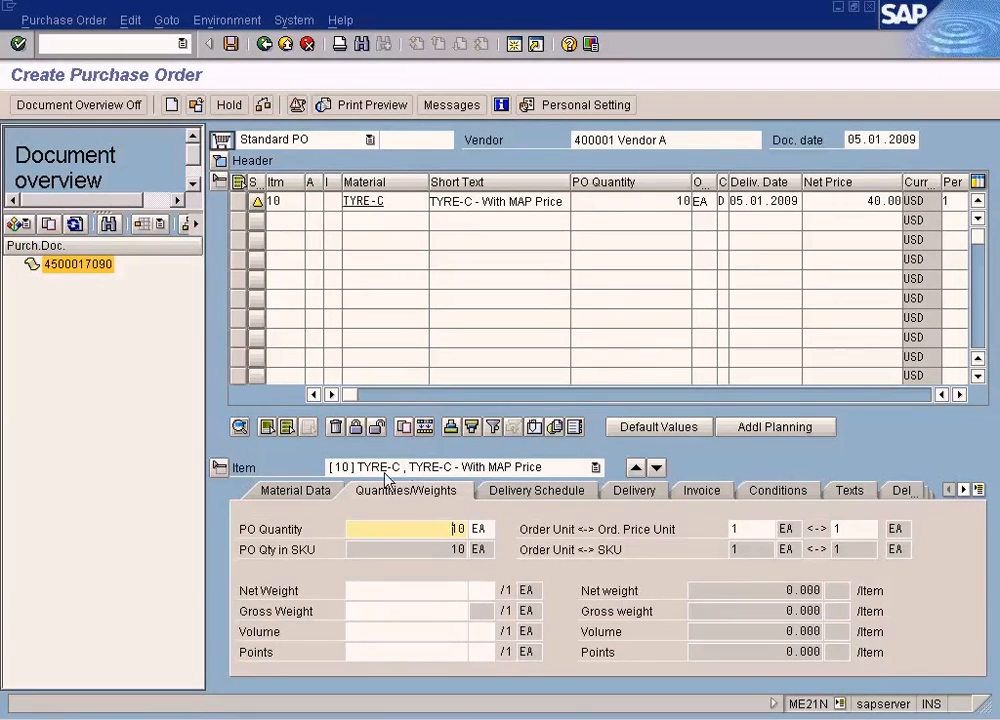
left_click(320, 489)
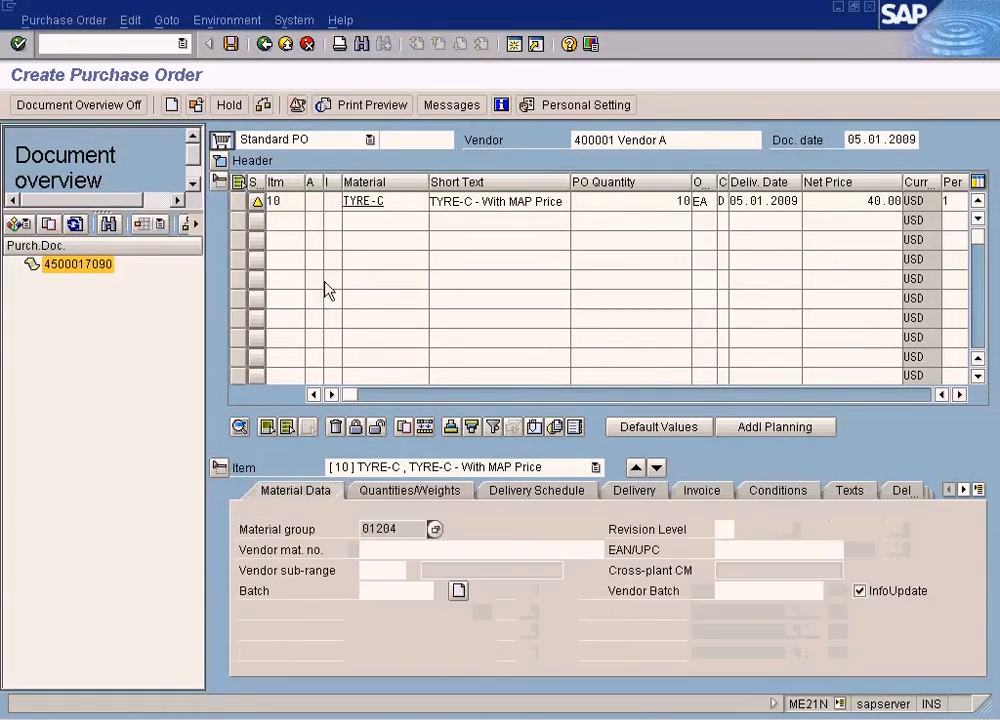
- Save the TYRE-C purchase order, copy its generated number from the message details and close them
left_click(231, 45)
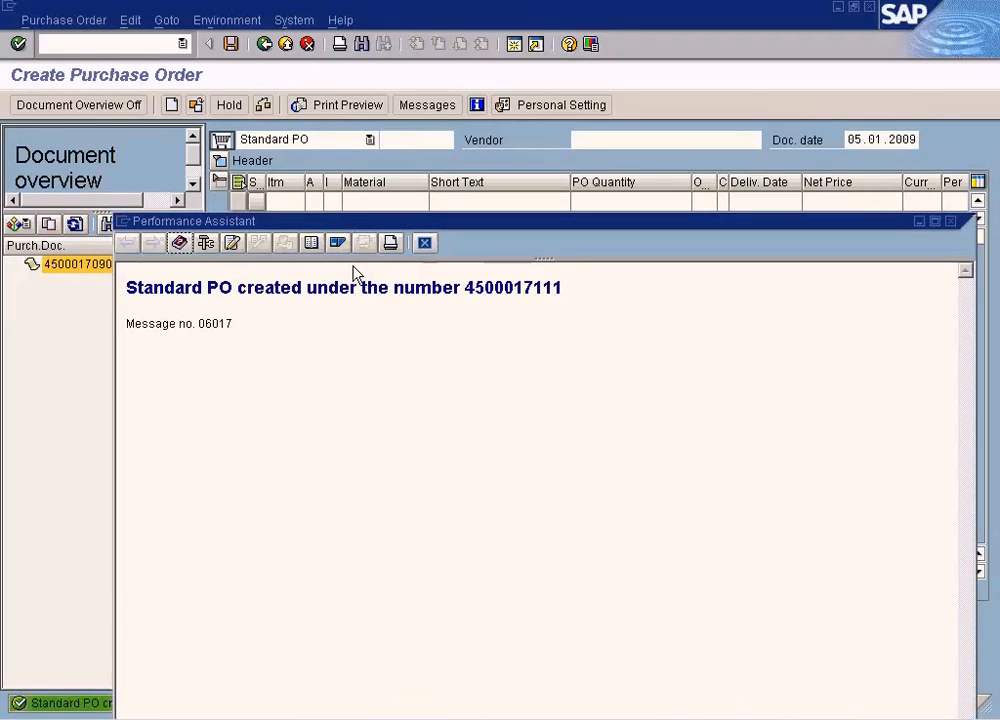
double_click(504, 287)
key("ctrl+c")
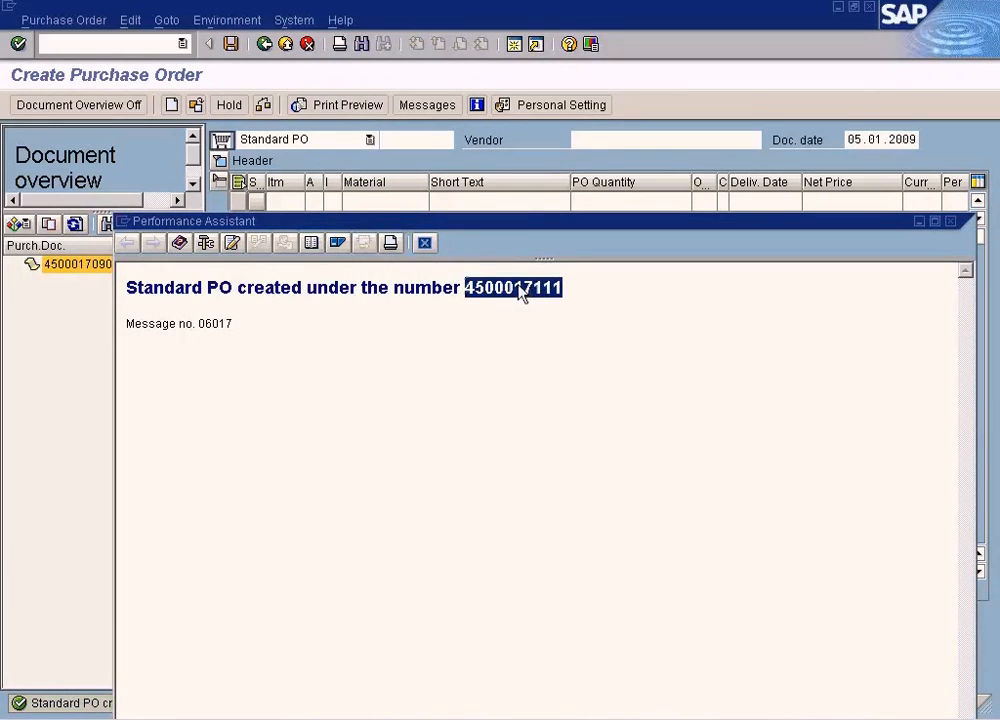
left_click(424, 243)
- Start transaction MIGO and load the copied purchase order number for goods receipt
left_click(138, 42)
type("/nmigo")
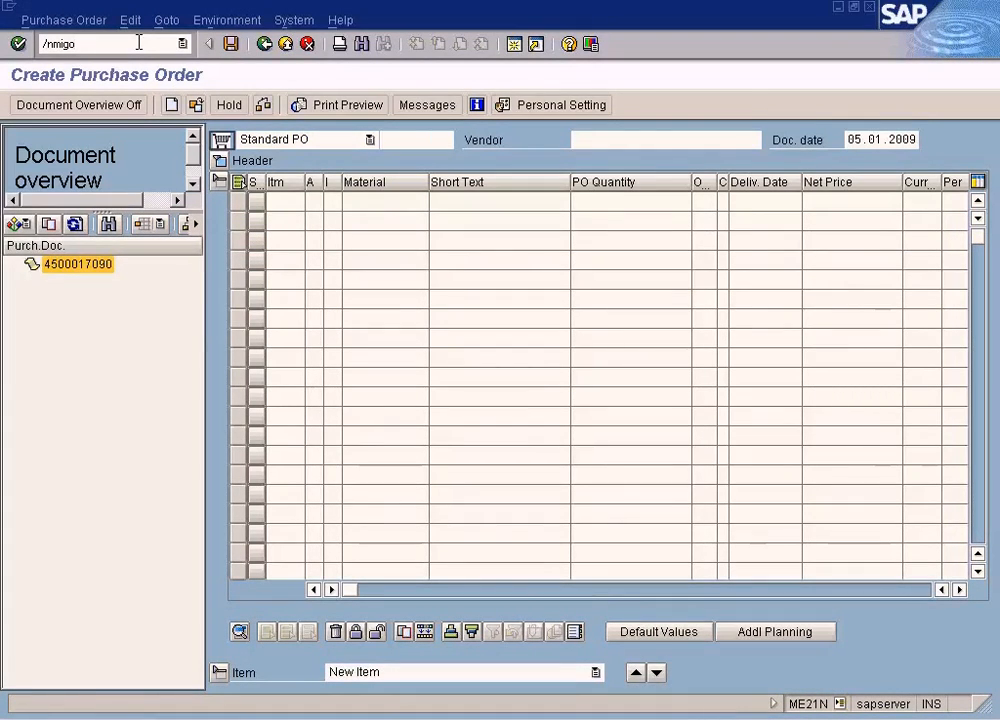
key("Return")
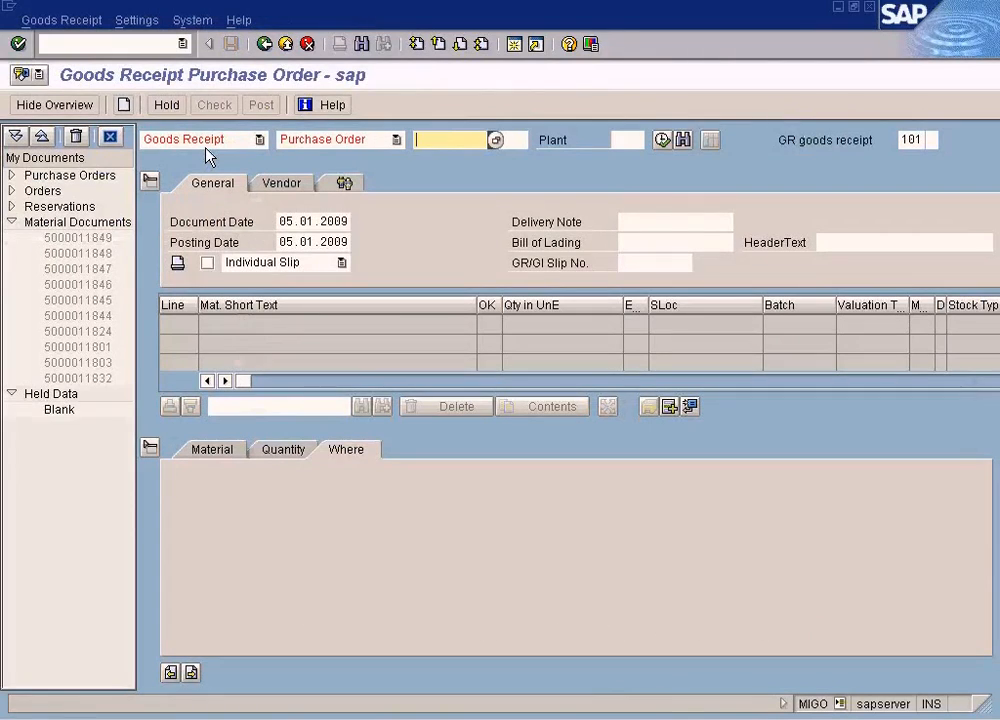
key("ctrl+v")
key("Return")
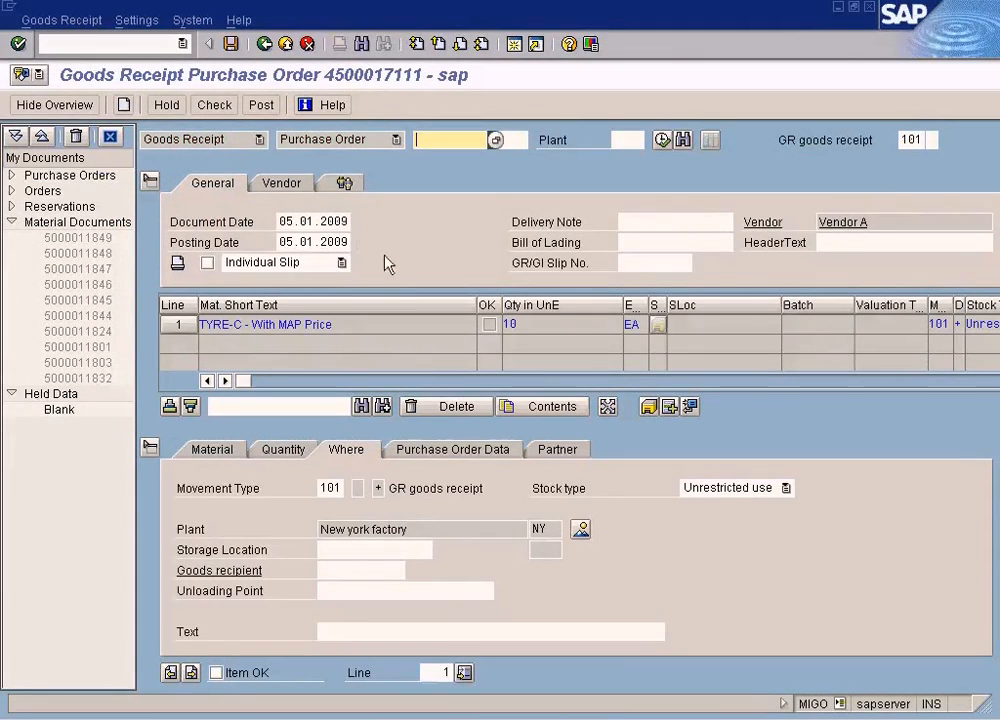
- Mark the TYRE-C goods receipt item as OK and set its storage location to WH1
left_click(283, 451)
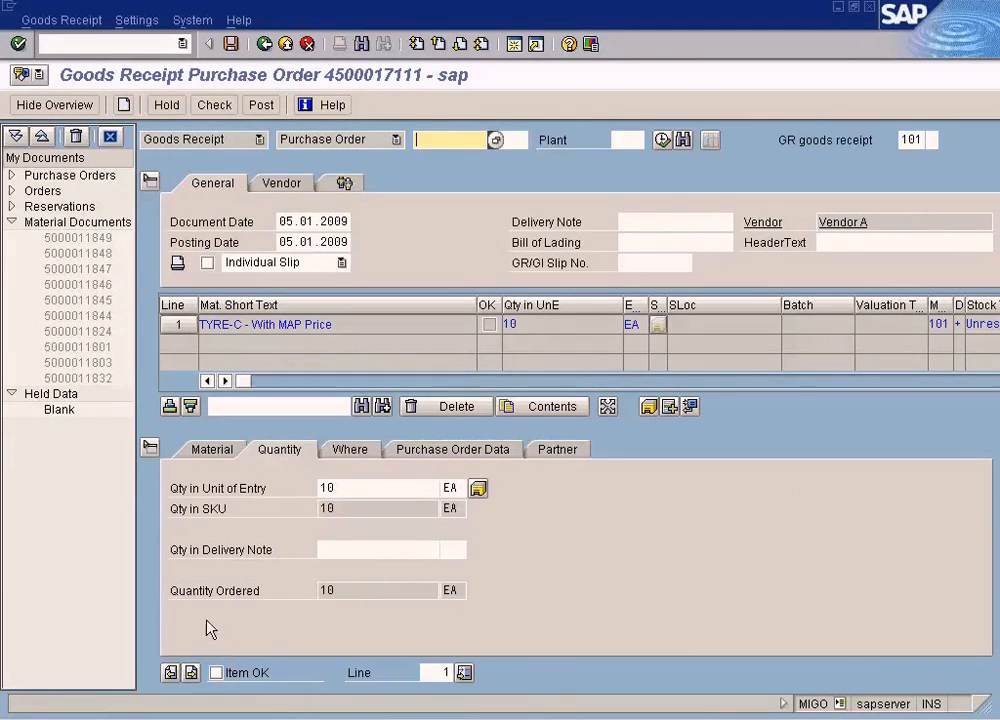
left_click(216, 673)
left_click(364, 452)
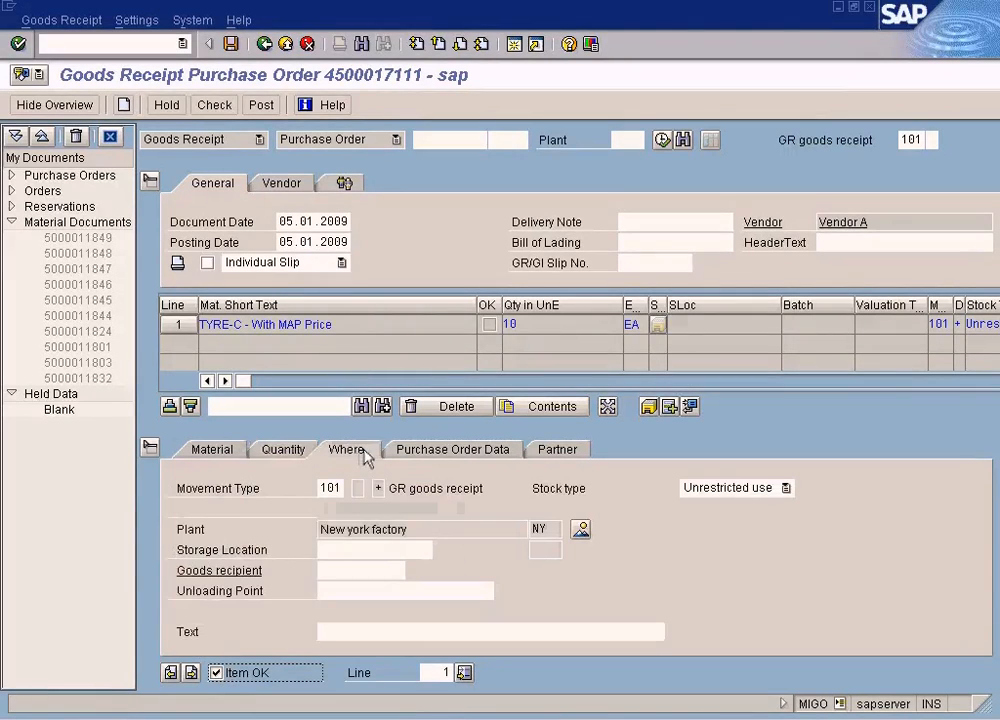
left_click(366, 553)
type("WH1")
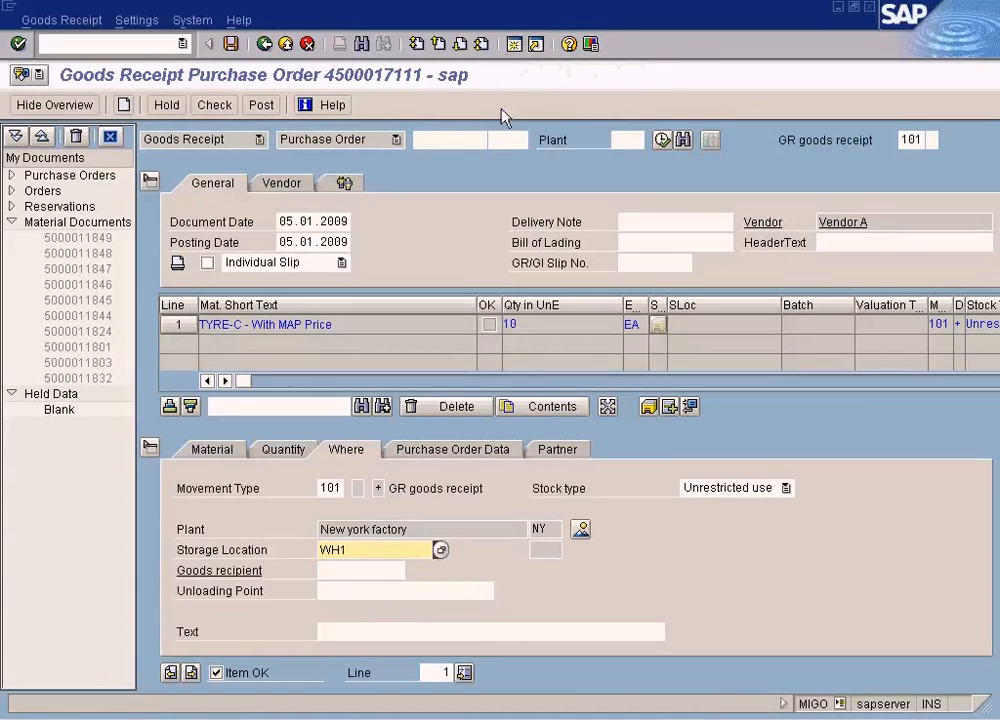
- Close the extra session opened from the goods receipt and post the receipt for the TYRE-C purchase order
left_click(514, 44)
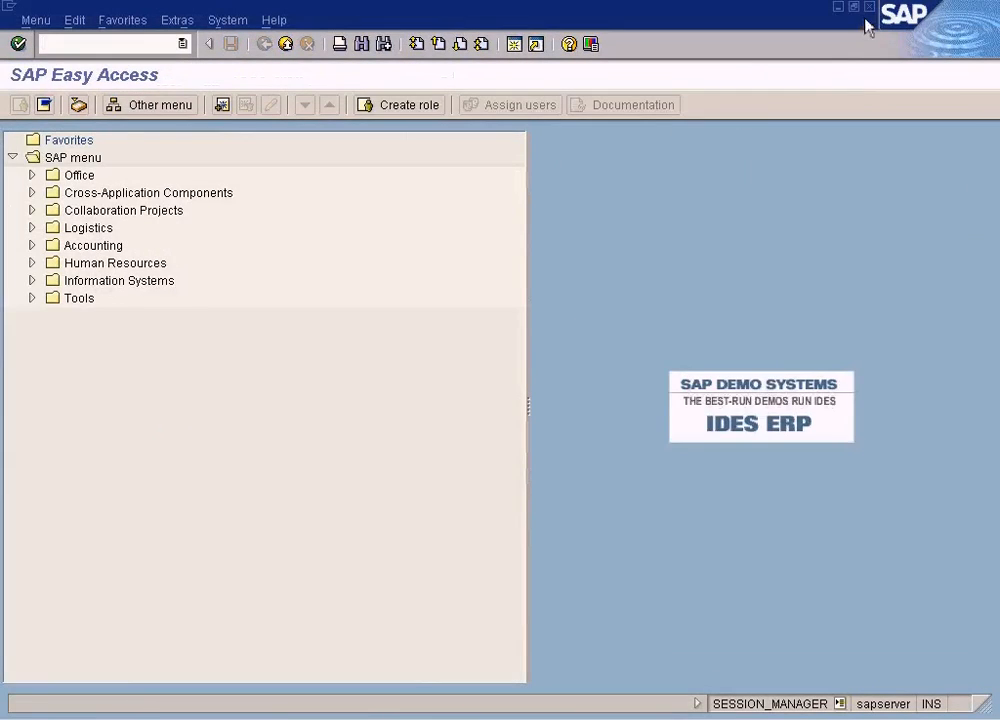
left_click(869, 8)
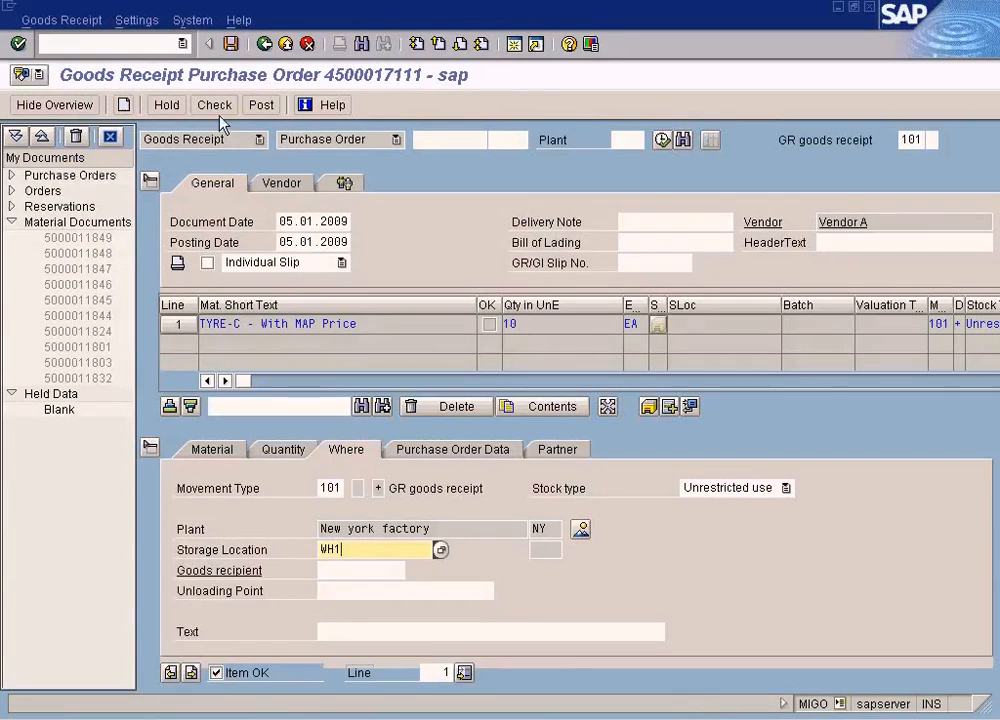
left_click(264, 110)
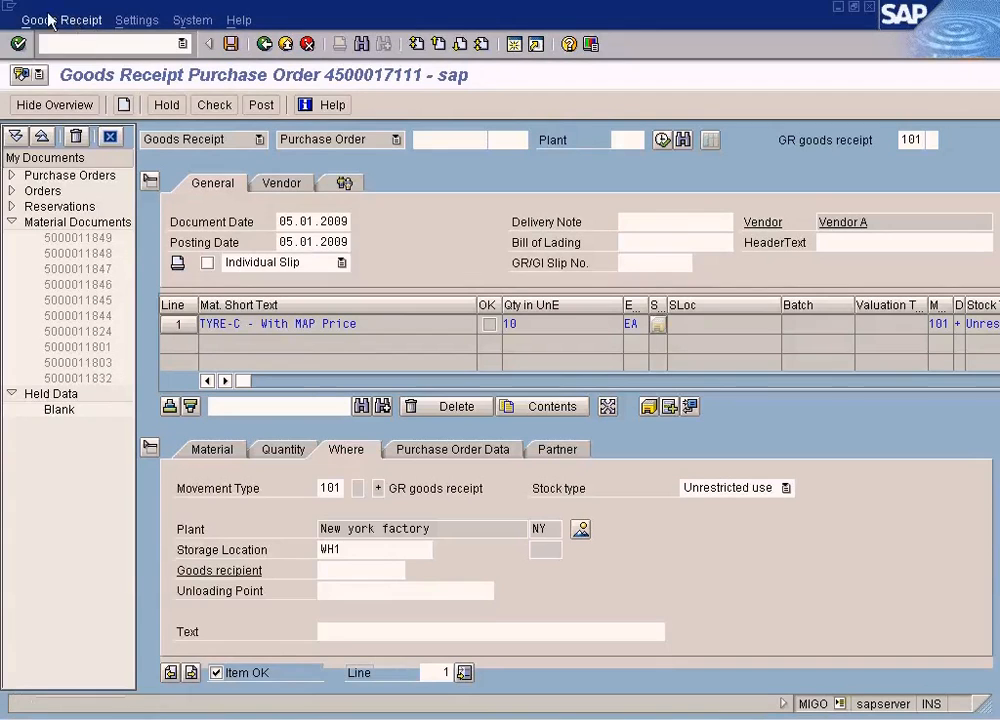
- Create another session, switch to the Display Material TYRE-C window and examine the moving price
left_click(8, 7)
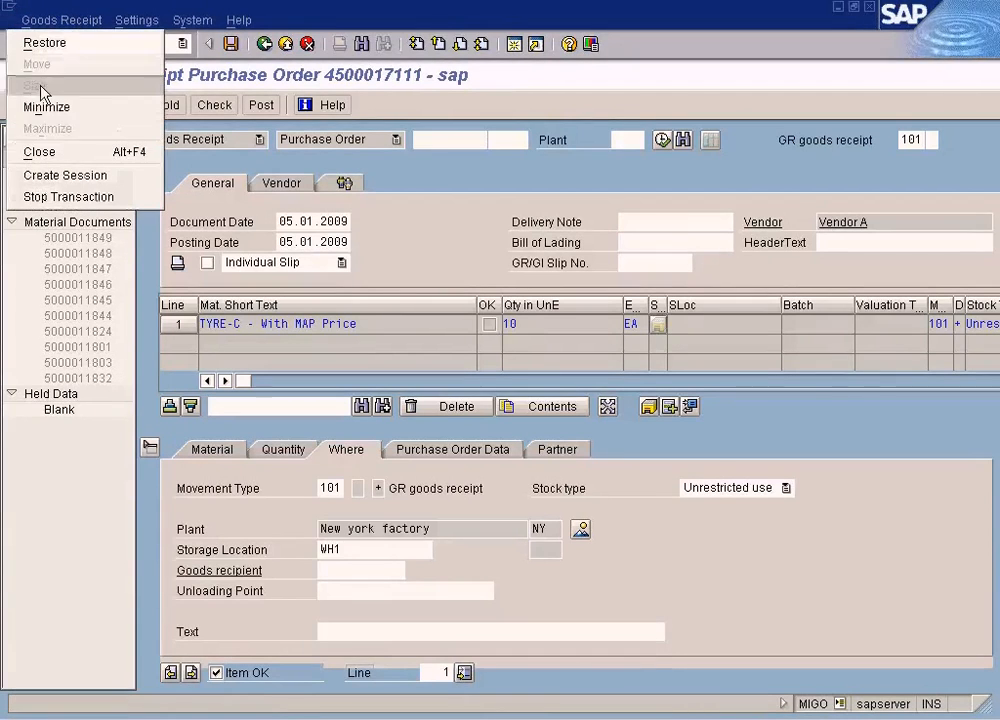
left_click(46, 177)
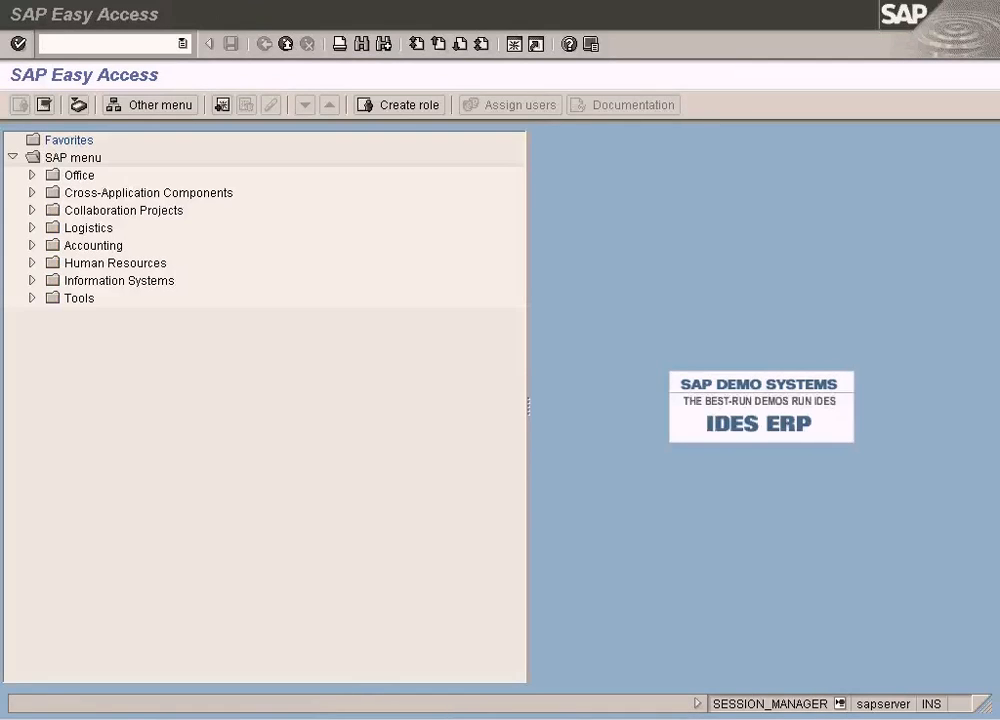
left_click(384, 718)
key("alt+Tab")
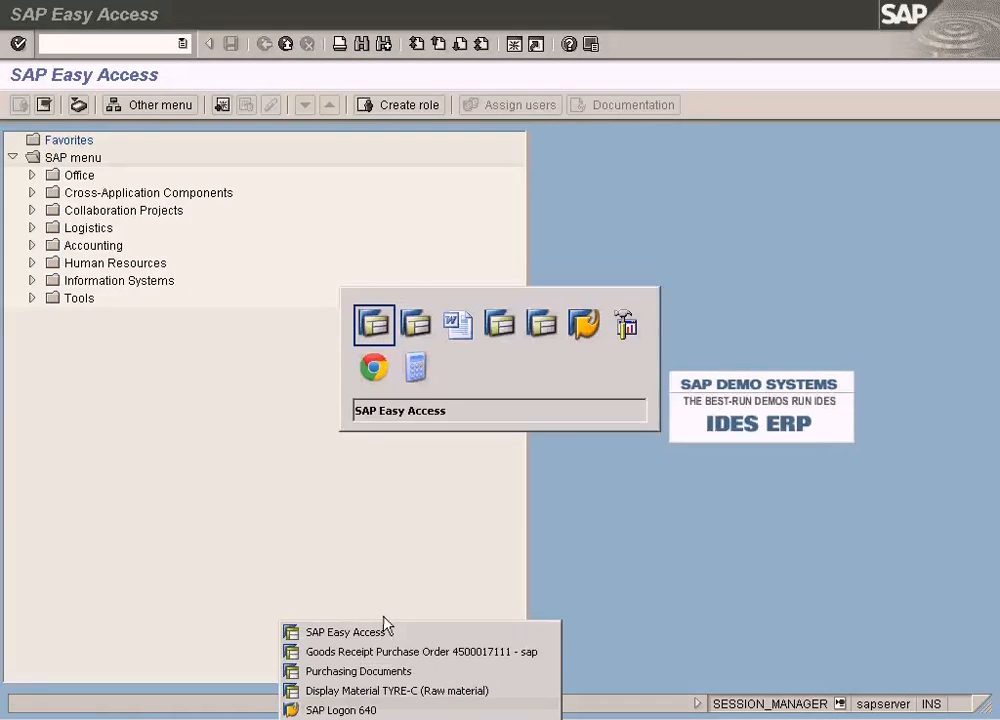
left_click(384, 718)
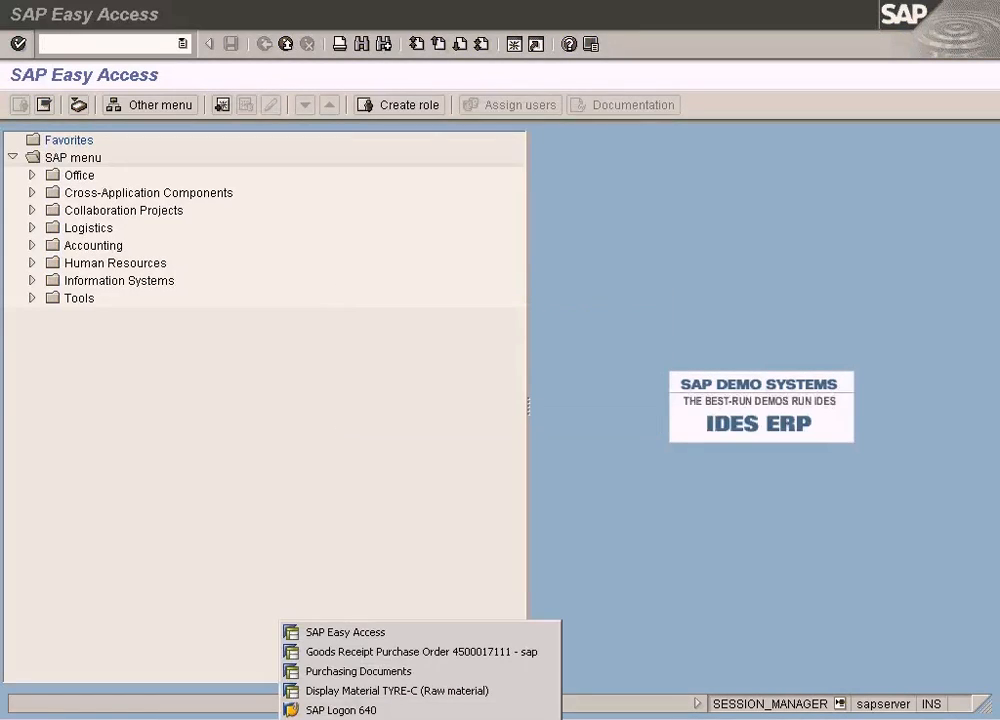
left_click(362, 690)
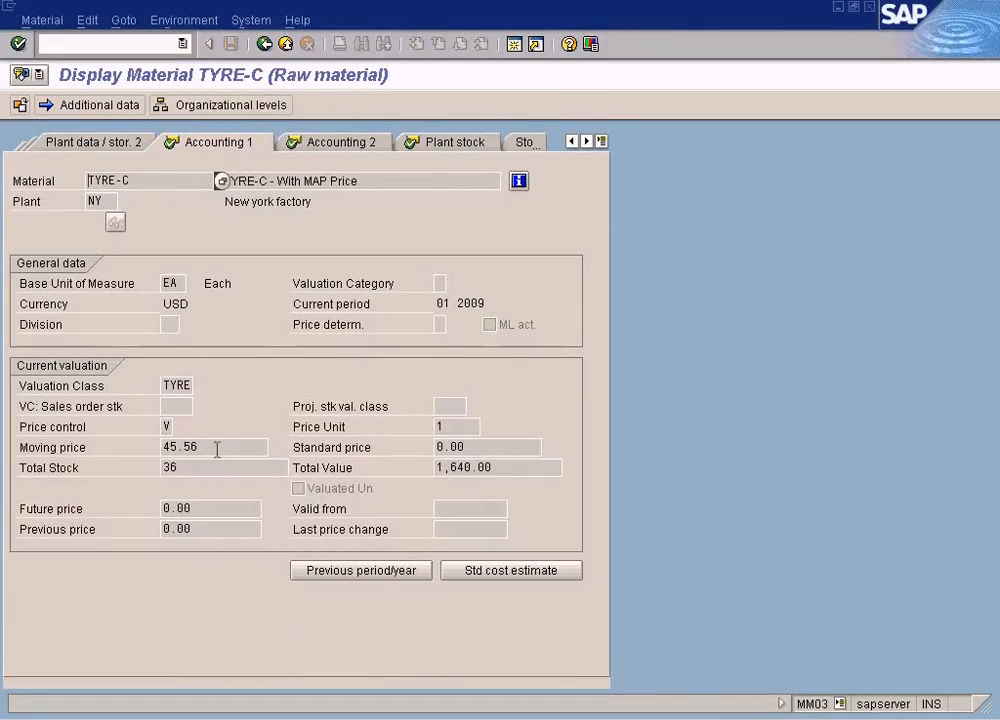
left_click_drag(216, 451, 142, 443)
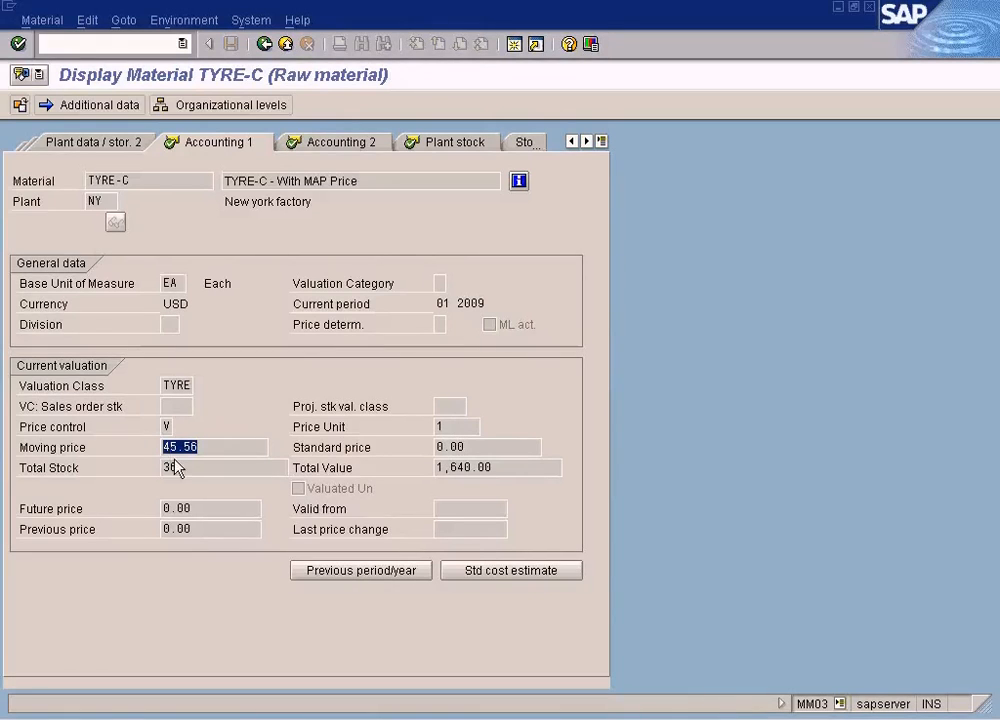
- Check the goods receipt session's progress and return to the TYRE-C accounting data to examine total stock and total value
left_click(412, 718)
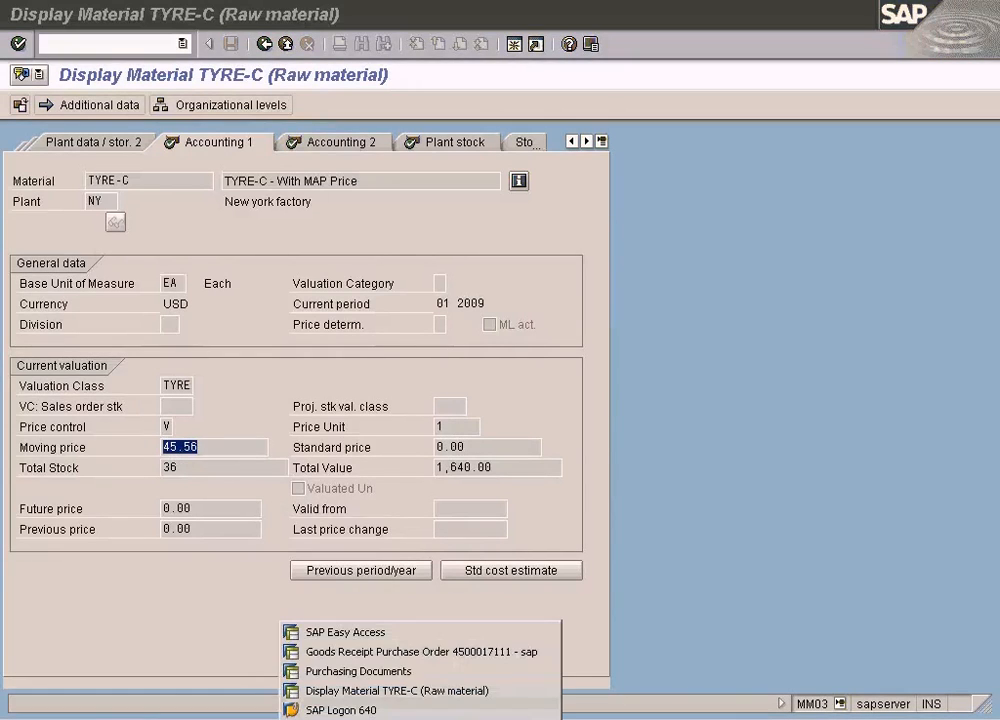
left_click(410, 652)
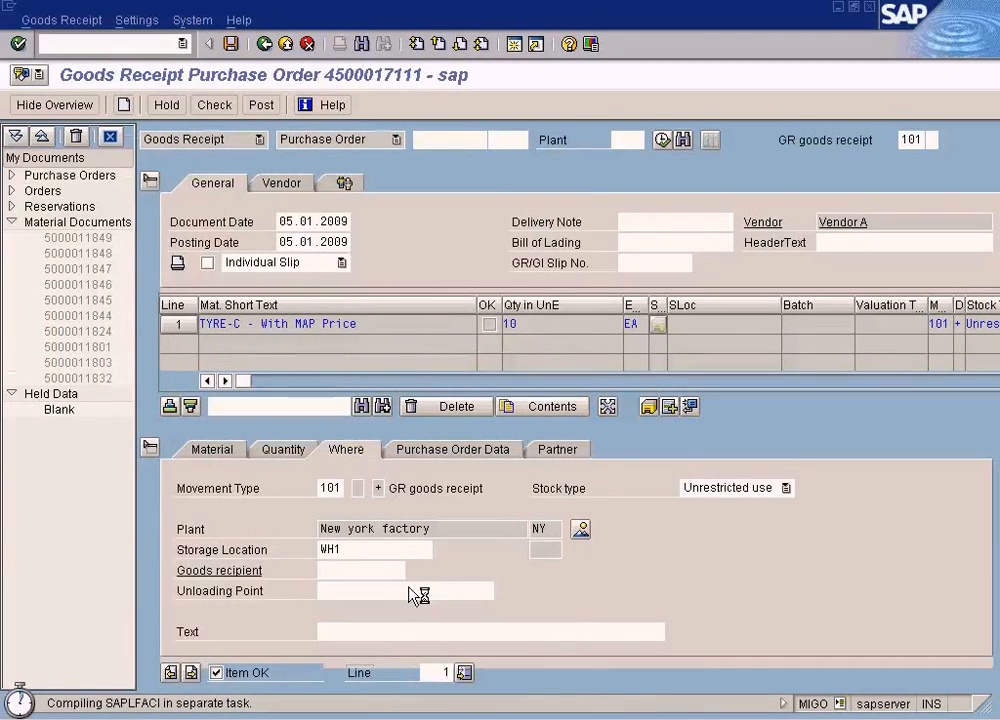
key("alt+Tab")
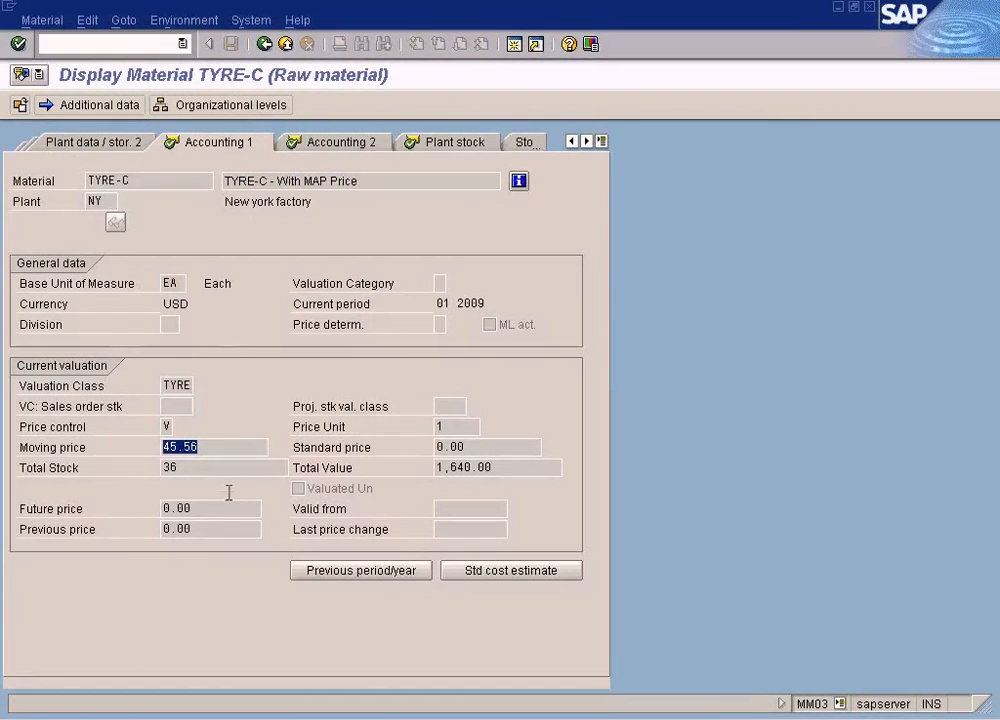
left_click(189, 467)
left_click_drag(189, 467, 158, 466)
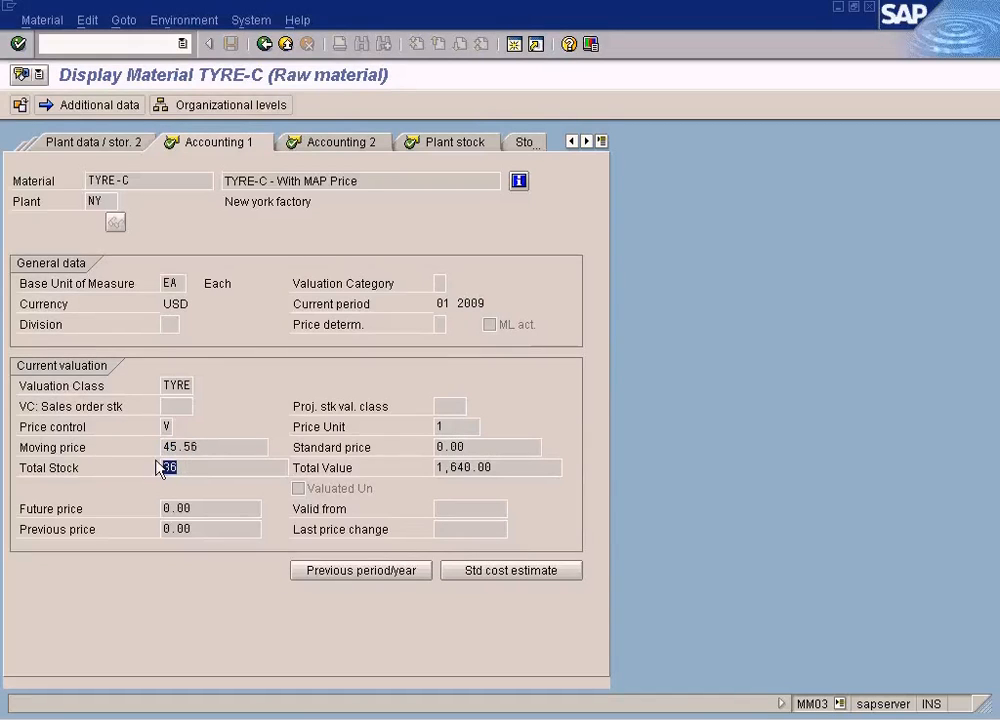
left_click(461, 470)
left_click_drag(213, 470, 158, 470)
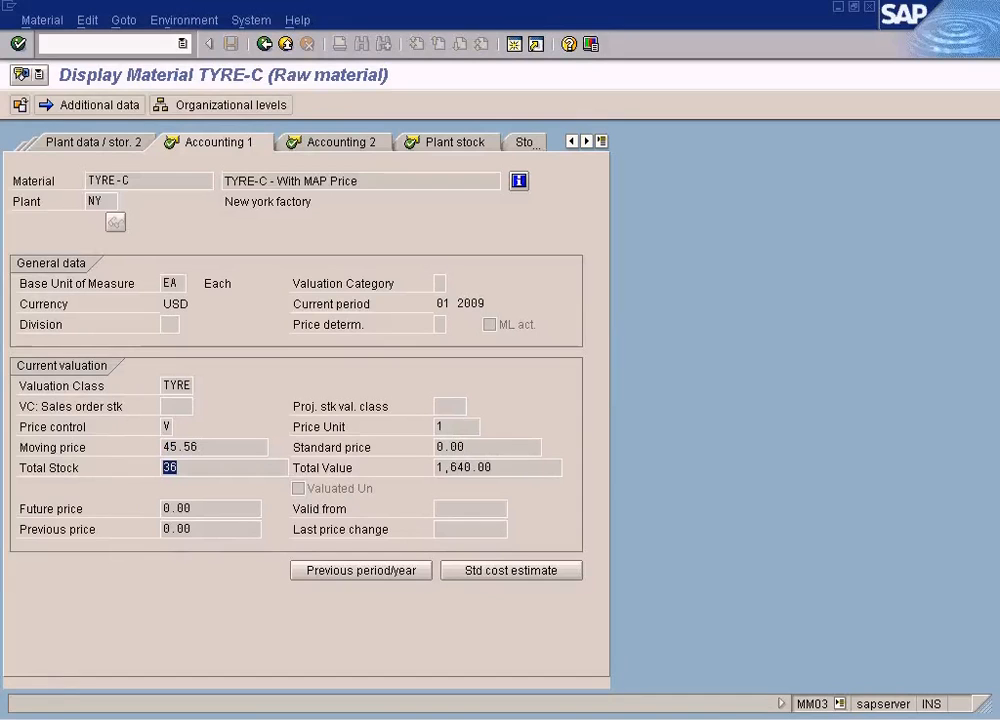
- Copy TYRE-C's total value into Calculator and divide 1640.00 by 36
left_click(232, 114)
left_click_drag(512, 466, 384, 458)
key("ctrl+c")
key("alt+Tab")
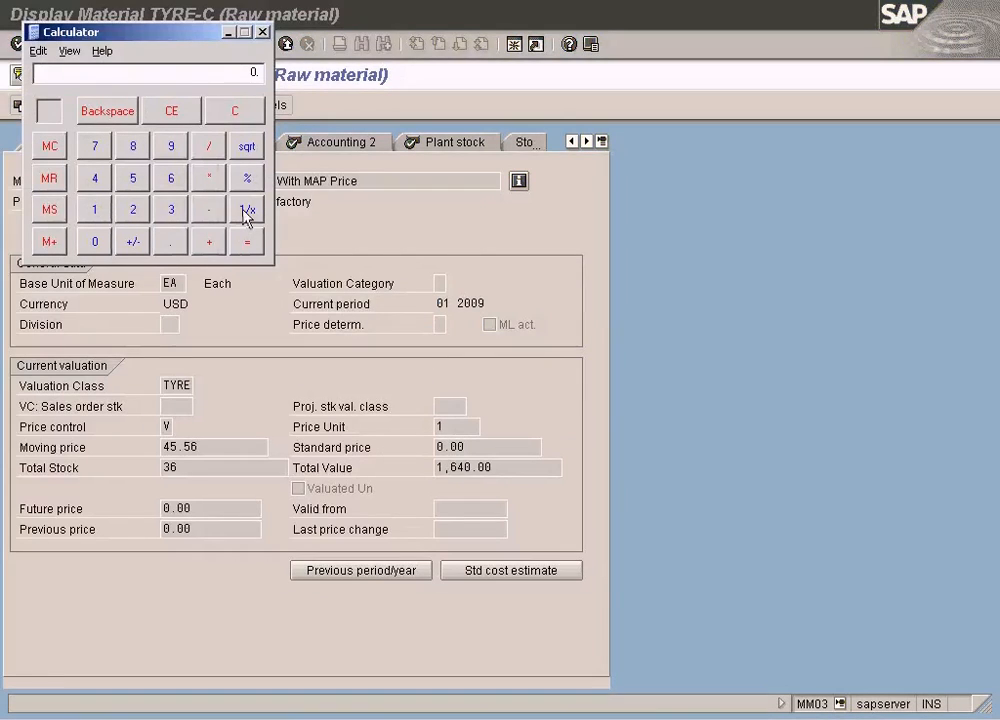
key("ctrl+v")
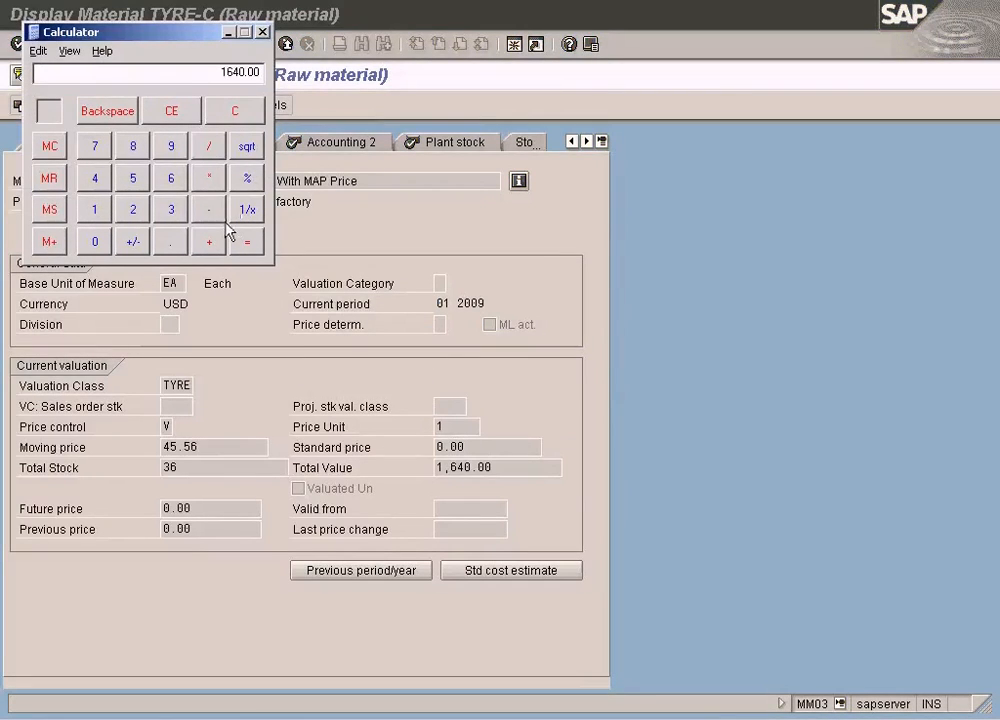
left_click(215, 153)
left_click(171, 209)
left_click(172, 179)
left_click(260, 244)
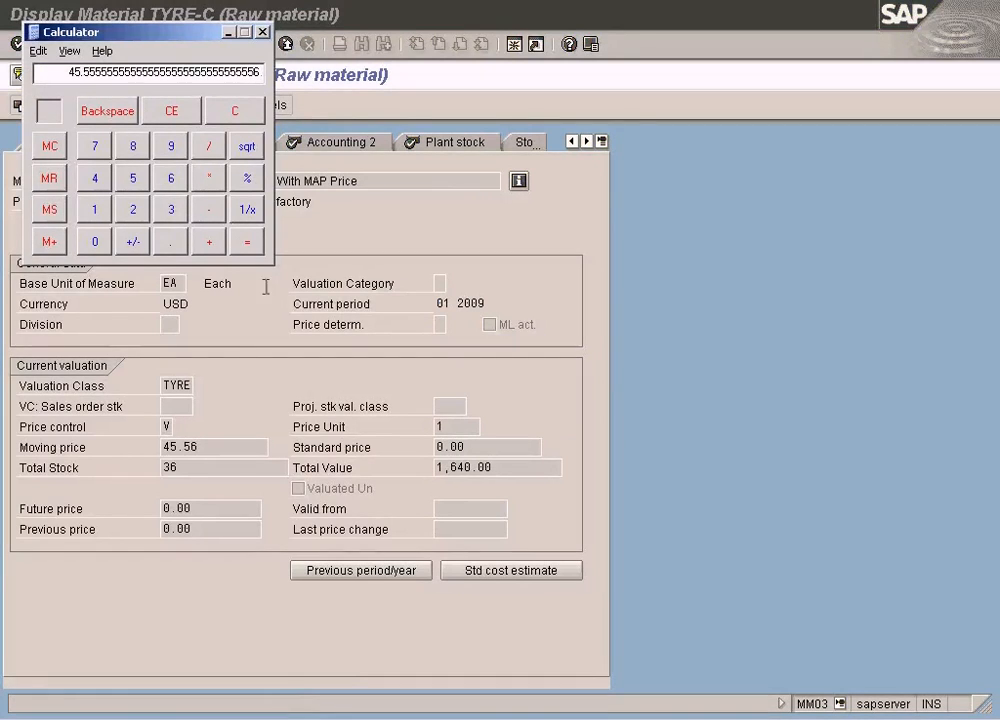
- Compare the moving price in the TYRE-C accounting data with the Calculator result
mouse_move(167, 447)
left_mouse_down()
mouse_move(237, 437)
mouse_move(154, 442)
left_mouse_up()
key("alt+Tab")
key("alt+Tab")
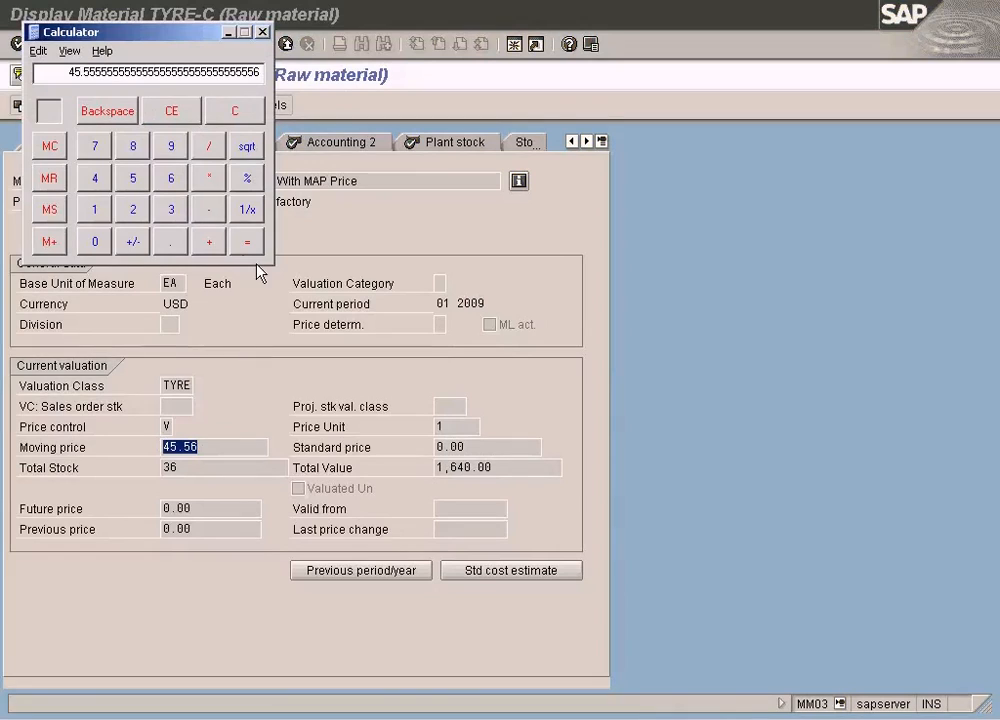
- Clear the Calculator, check the goods receipt session and highlight TYRE-C's total value in the accounting data
left_click(240, 111)
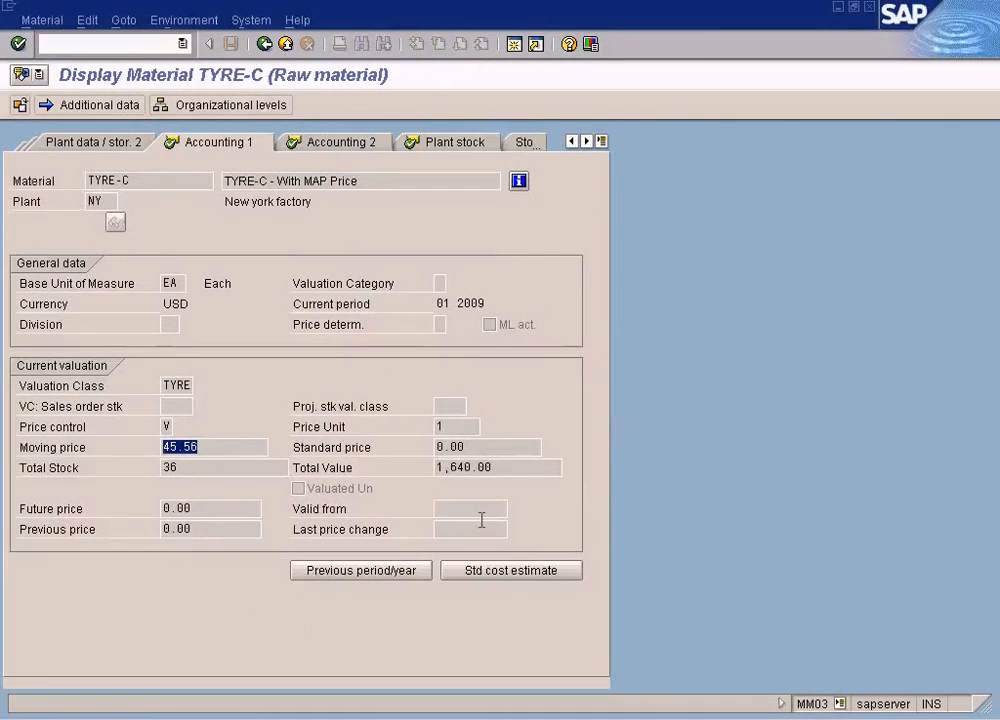
left_click_drag(494, 468, 408, 470)
left_click(610, 718)
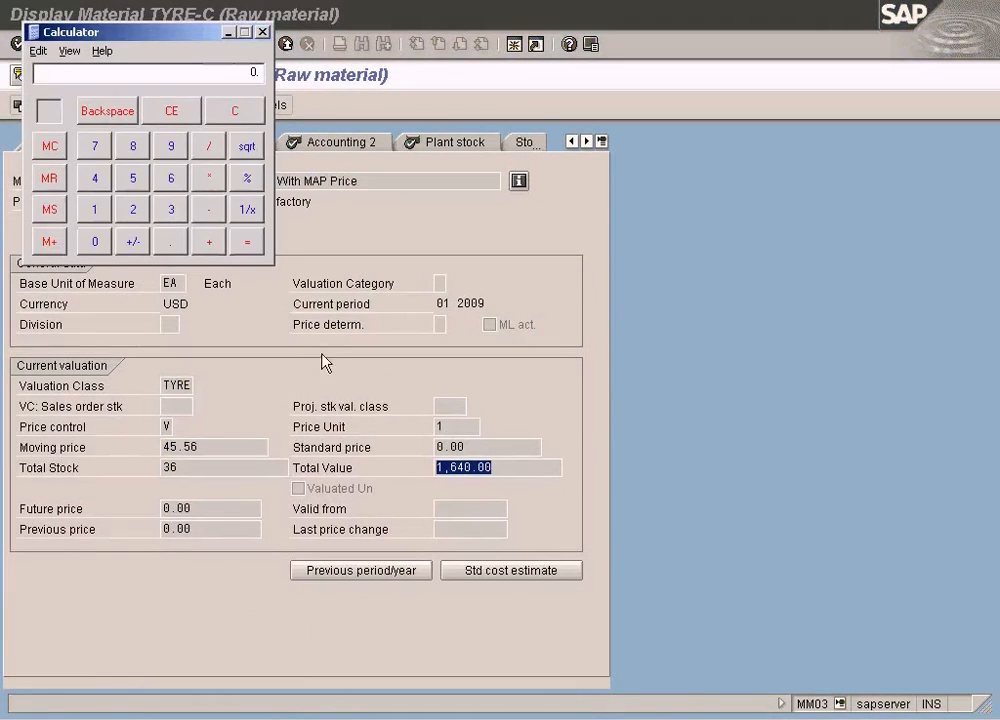
- In Calculator, add 400 to the 1640 total value and divide the sum by 46
left_click(228, 118)
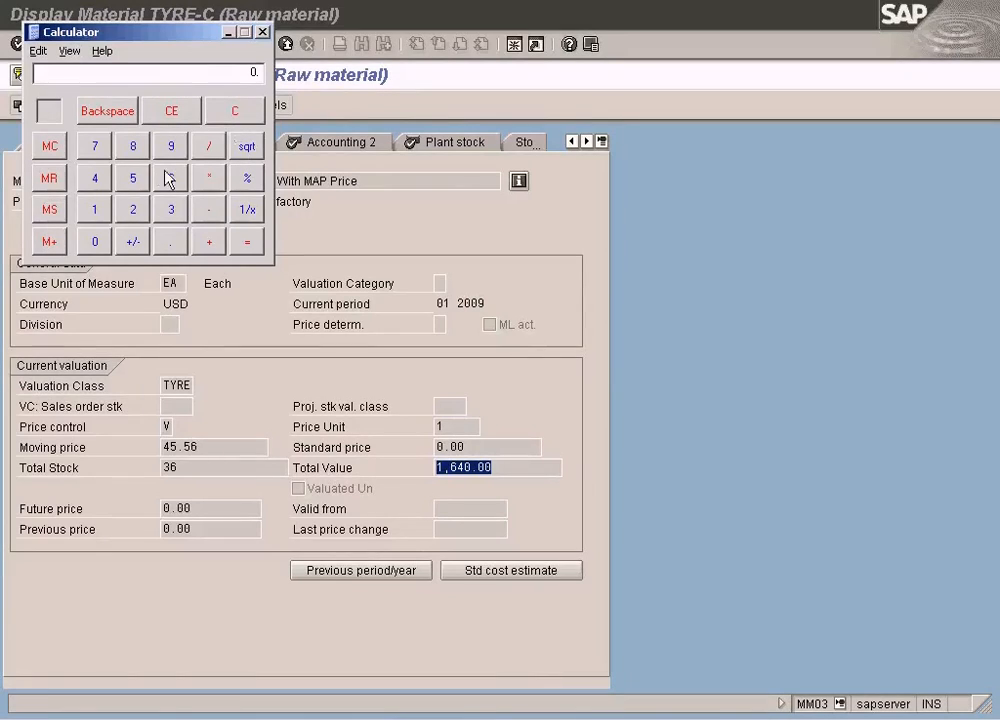
left_click(96, 212)
left_click(171, 181)
left_click(95, 178)
left_click(97, 244)
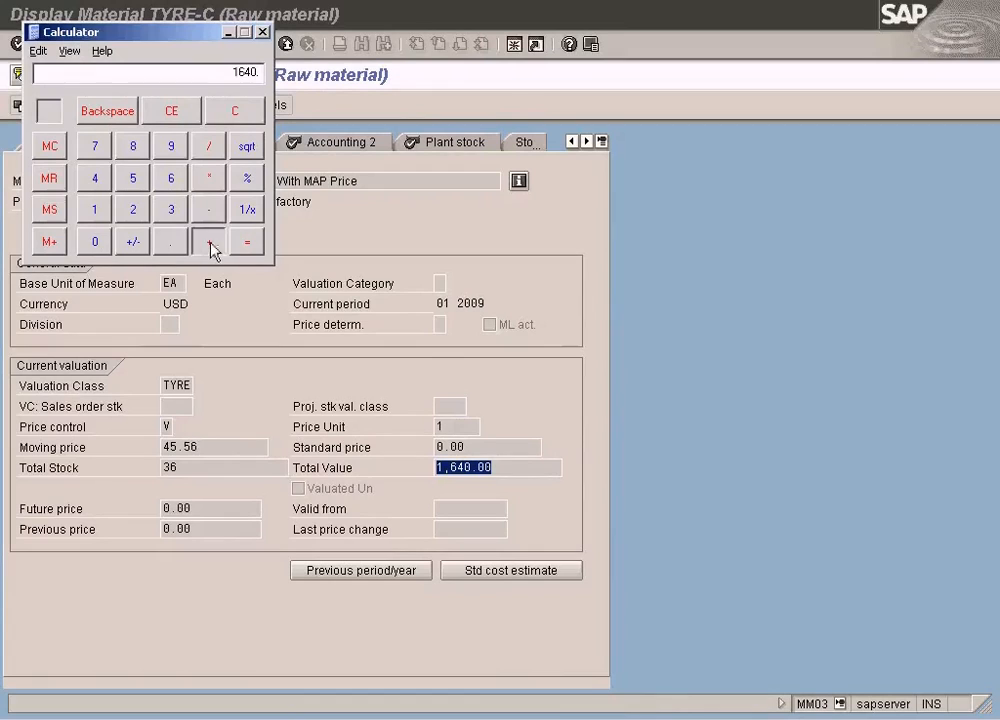
left_click(95, 178)
left_click(88, 245)
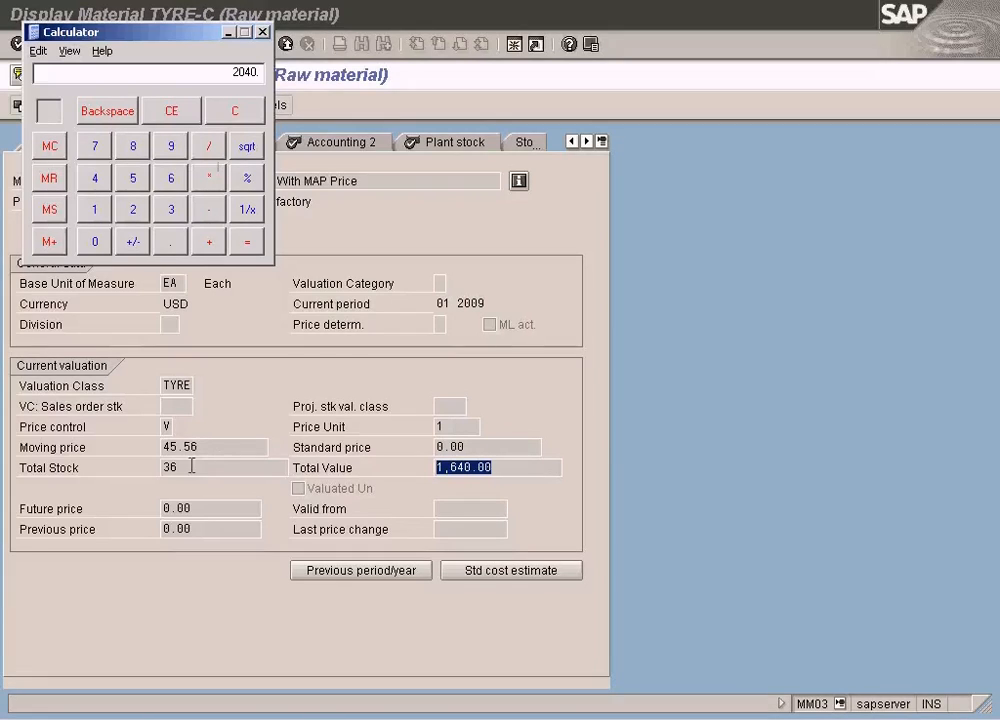
left_click(95, 180)
left_click(171, 180)
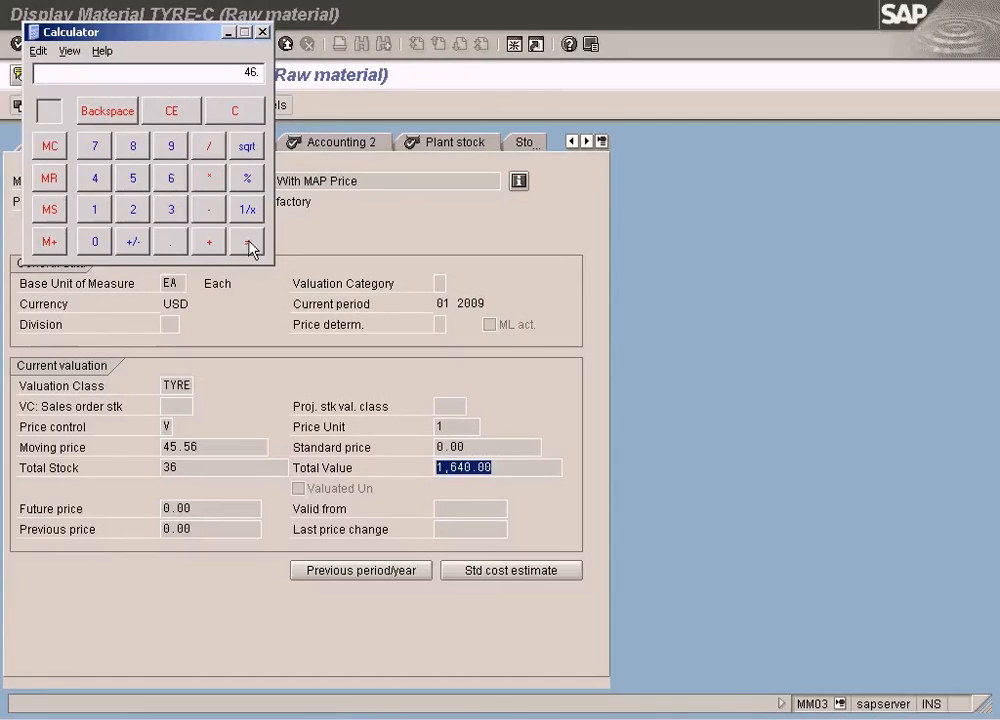
left_click(249, 241)
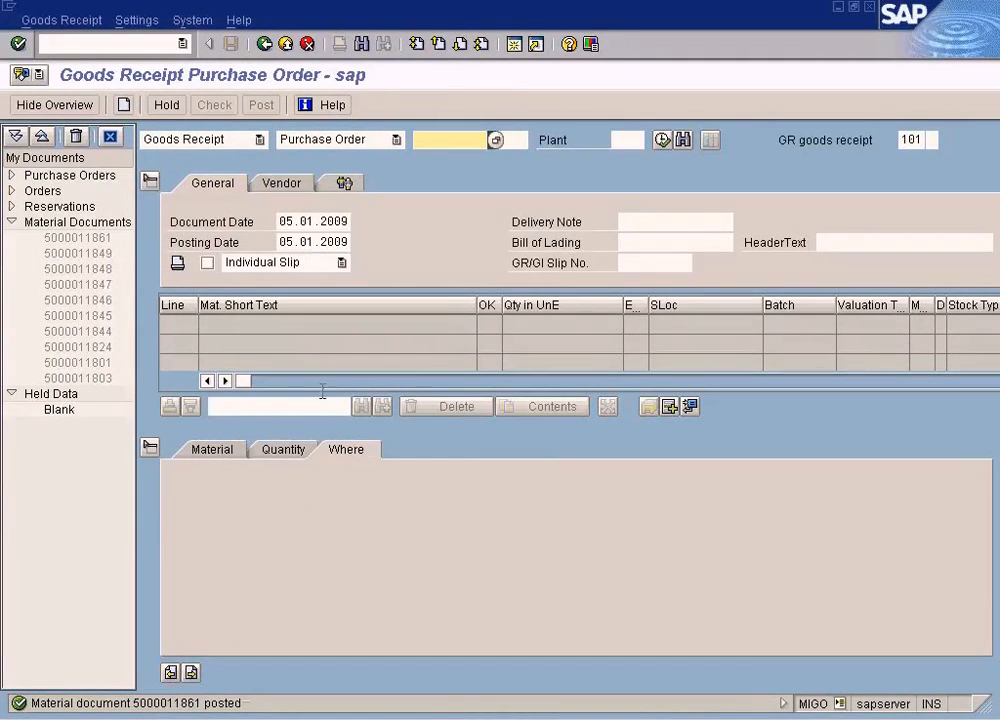
- Switch to the goods receipt session and display the newly posted material document with transaction MB03
left_click(55, 20)
left_click(150, 45)
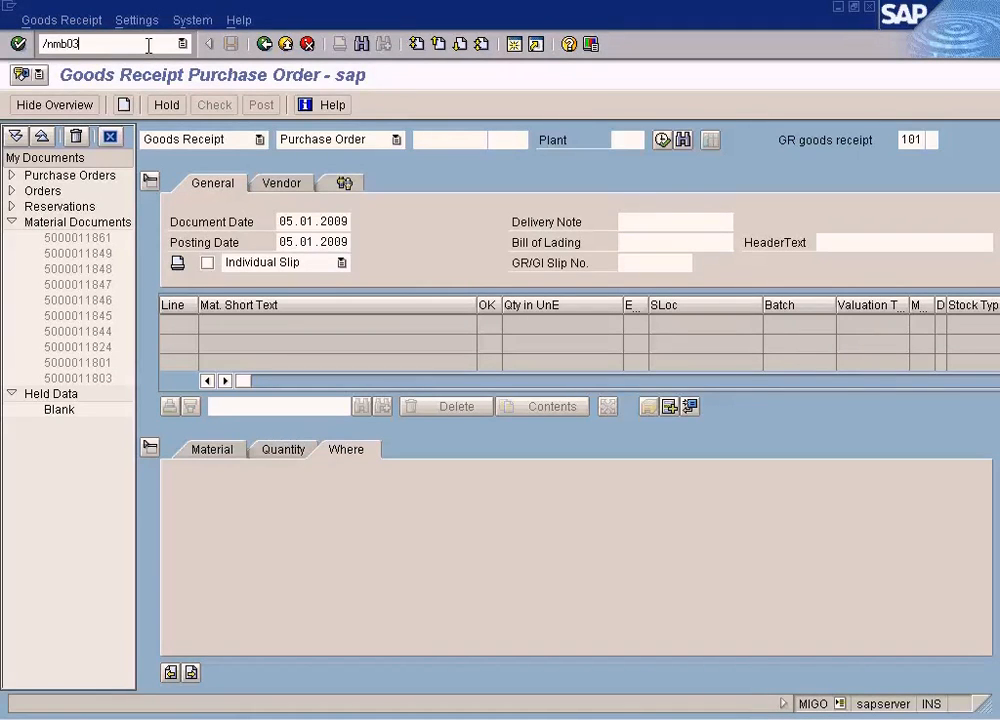
key("Return")
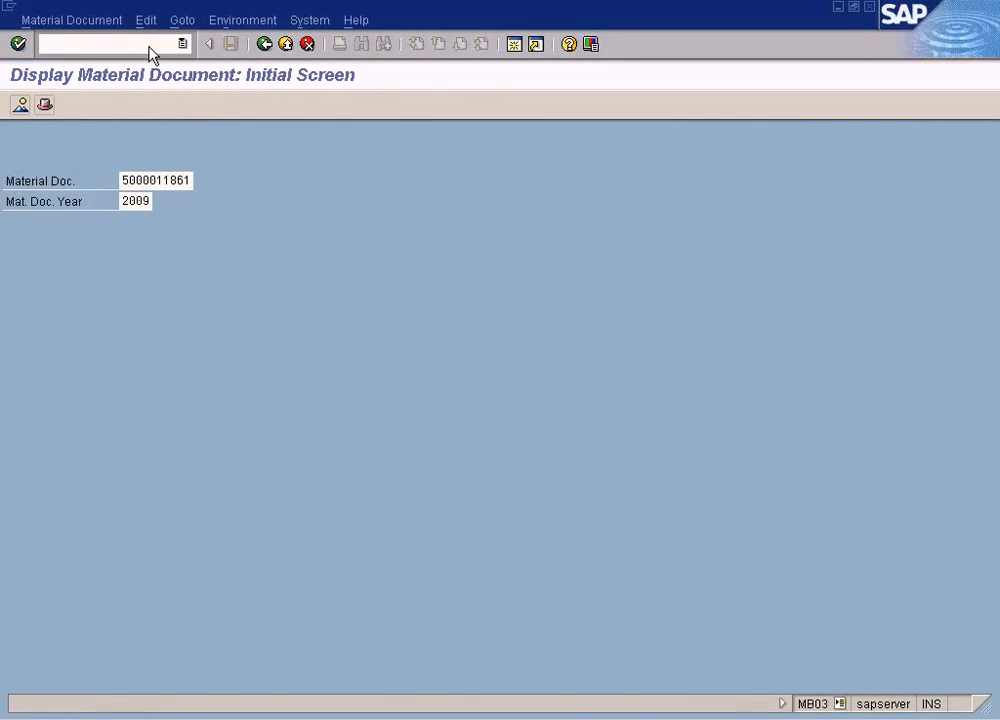
key("Return")
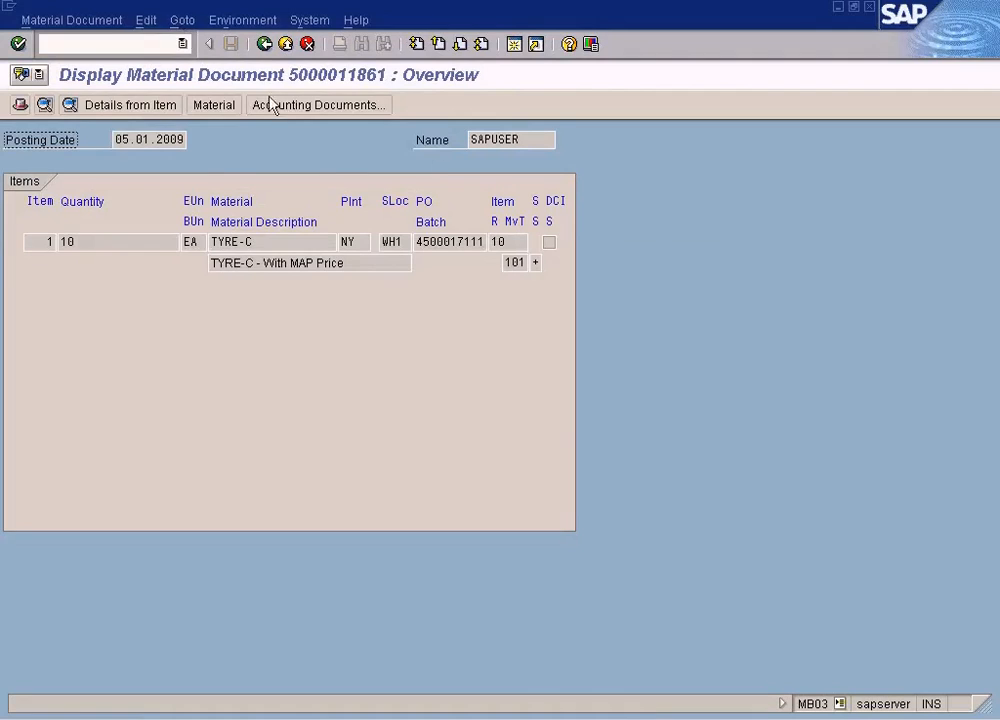
- Create a new session from the TYRE-C window and display TYRE-C's Accounting 1 view for plant NY with transaction MM03
key("alt+Tab")
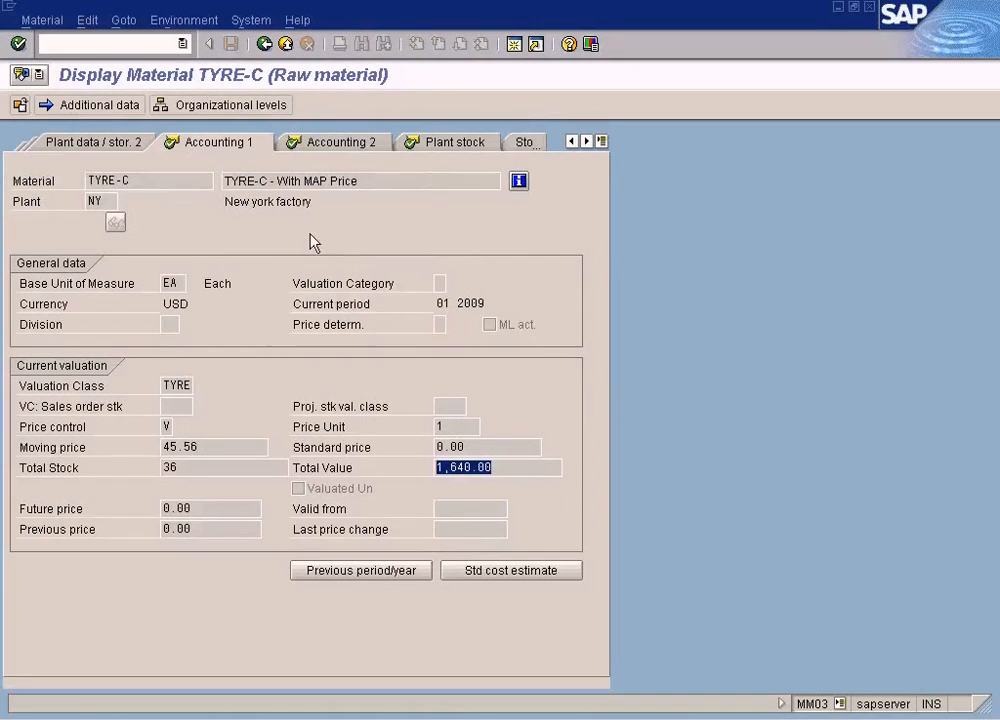
left_click(514, 44)
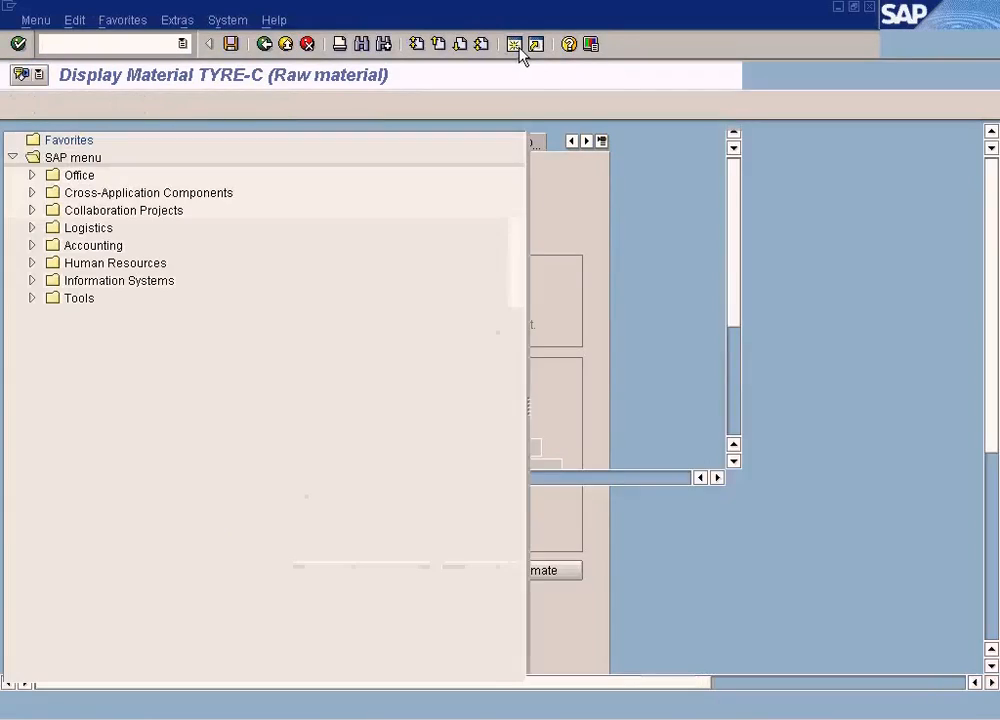
type("mm03")
key("Return")
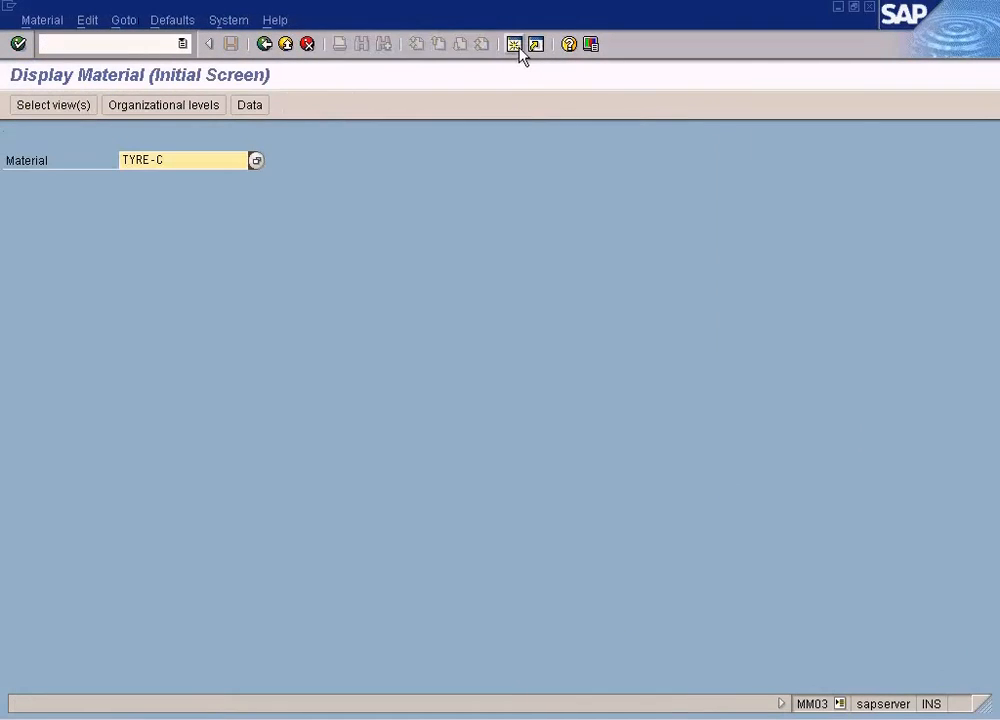
key("Return")
left_click(281, 368)
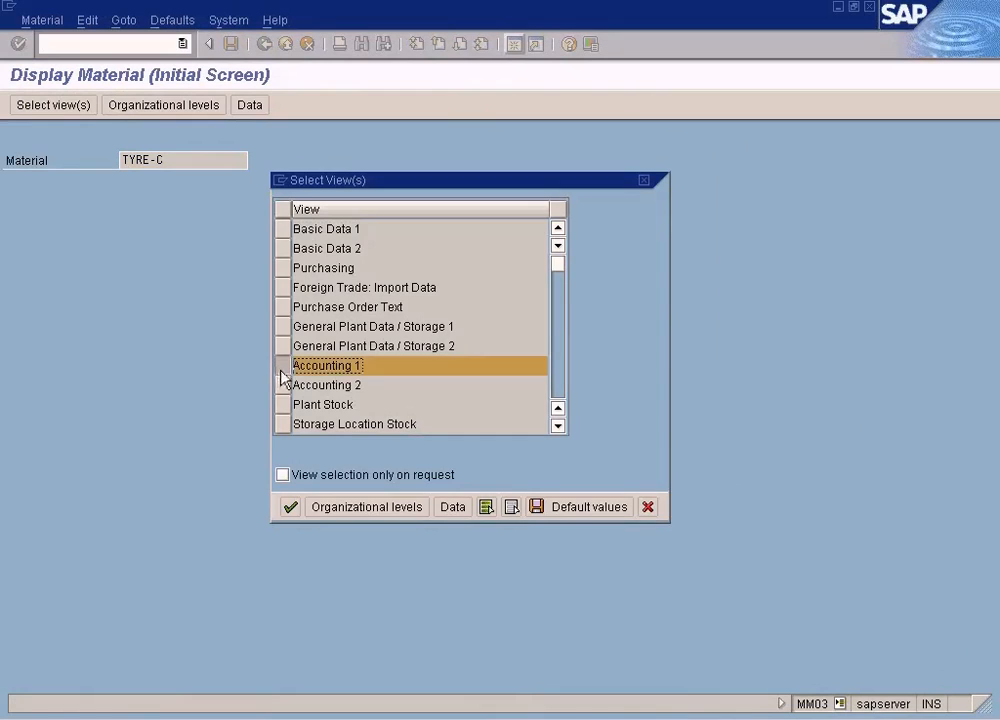
left_click(300, 510)
type("ny")
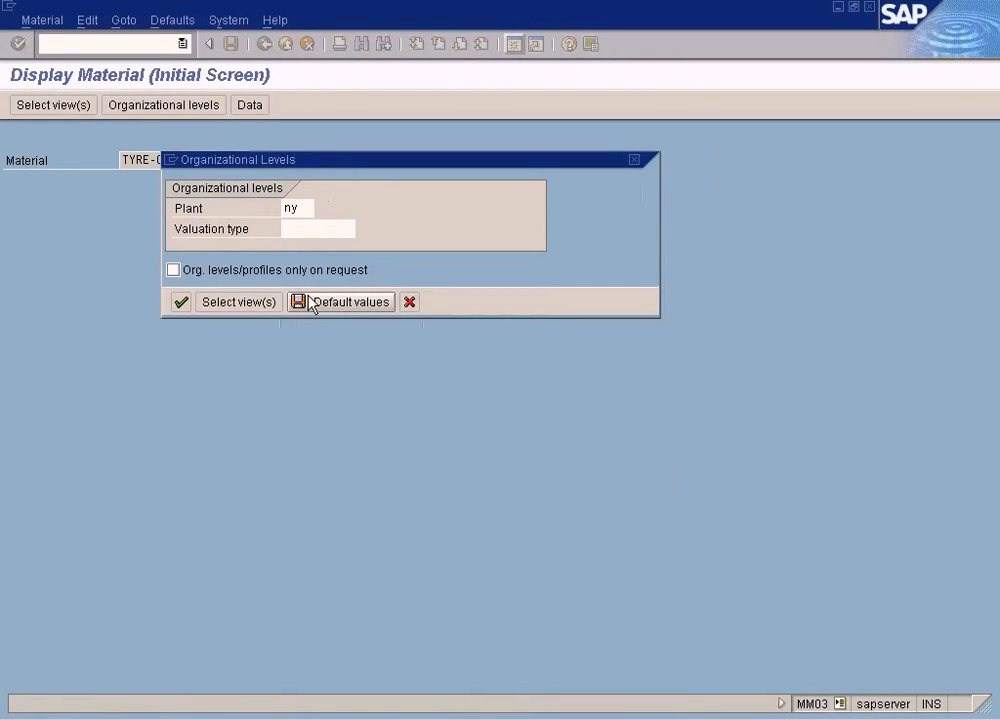
key("Return")
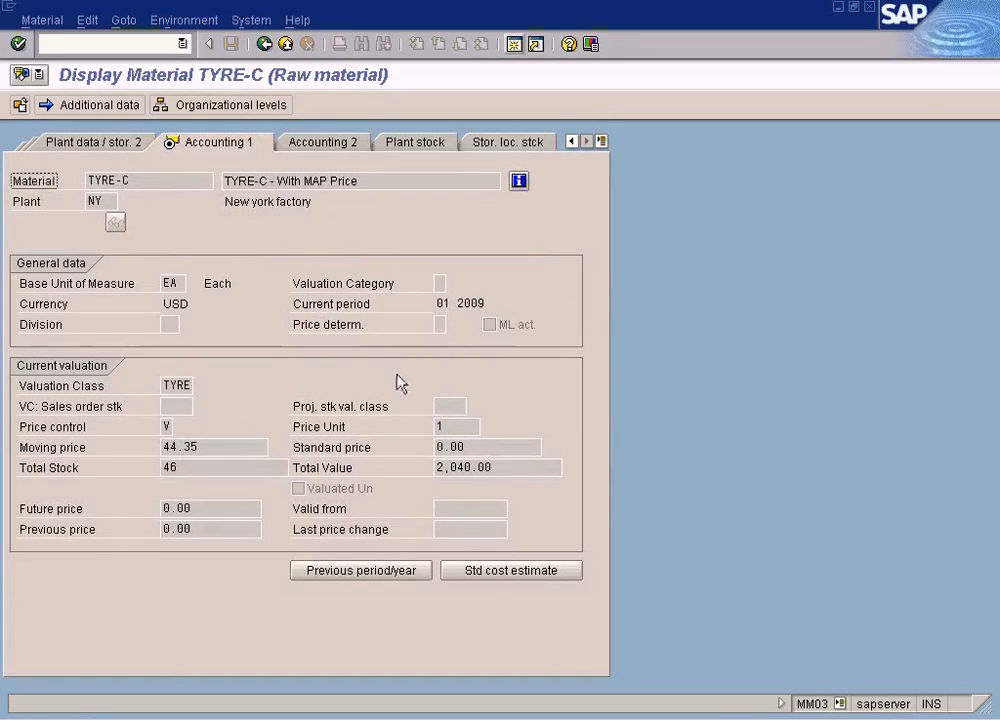
- Compare TYRE-C's new moving price with the Calculator result, highlighting the total value and total stock
key("alt+Tab")
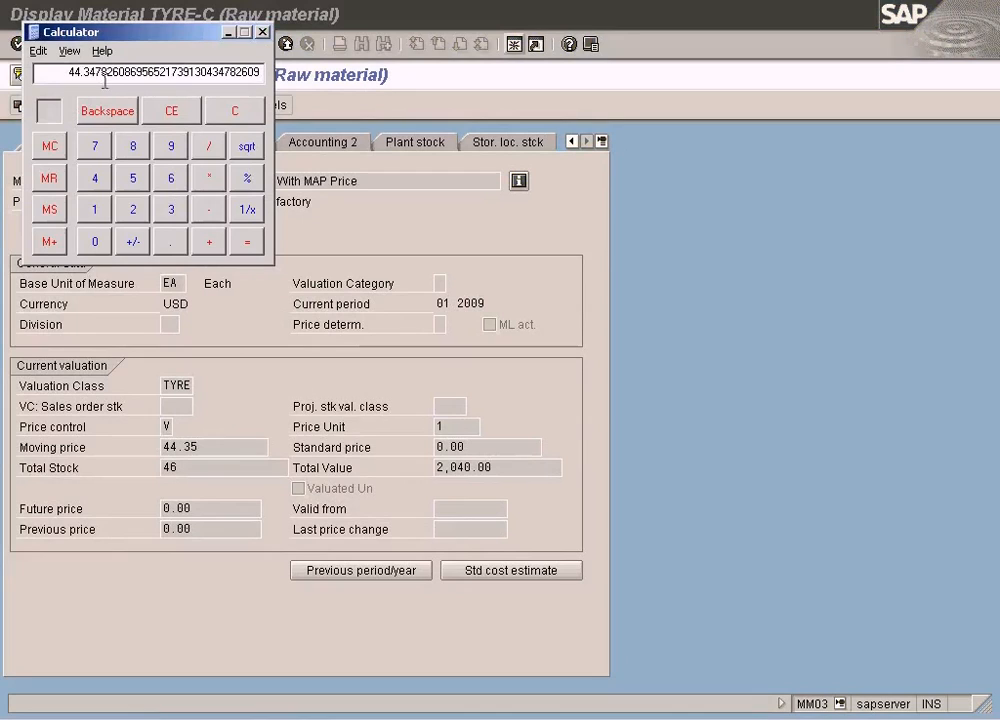
left_click_drag(499, 466, 408, 453)
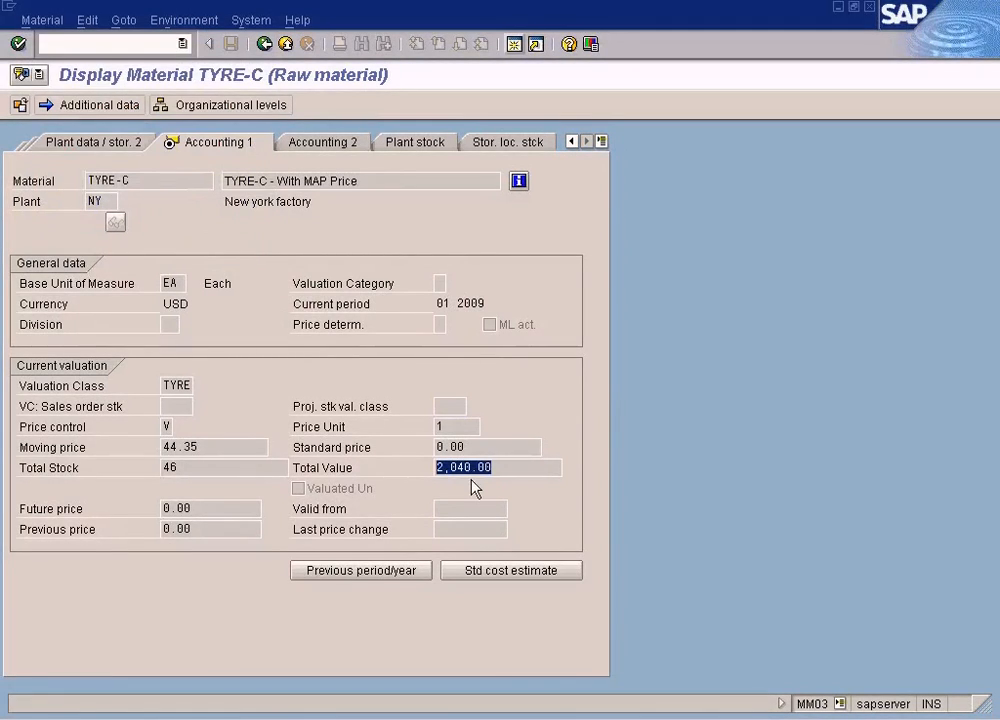
left_click_drag(208, 468, 152, 459)
key("alt+Tab")
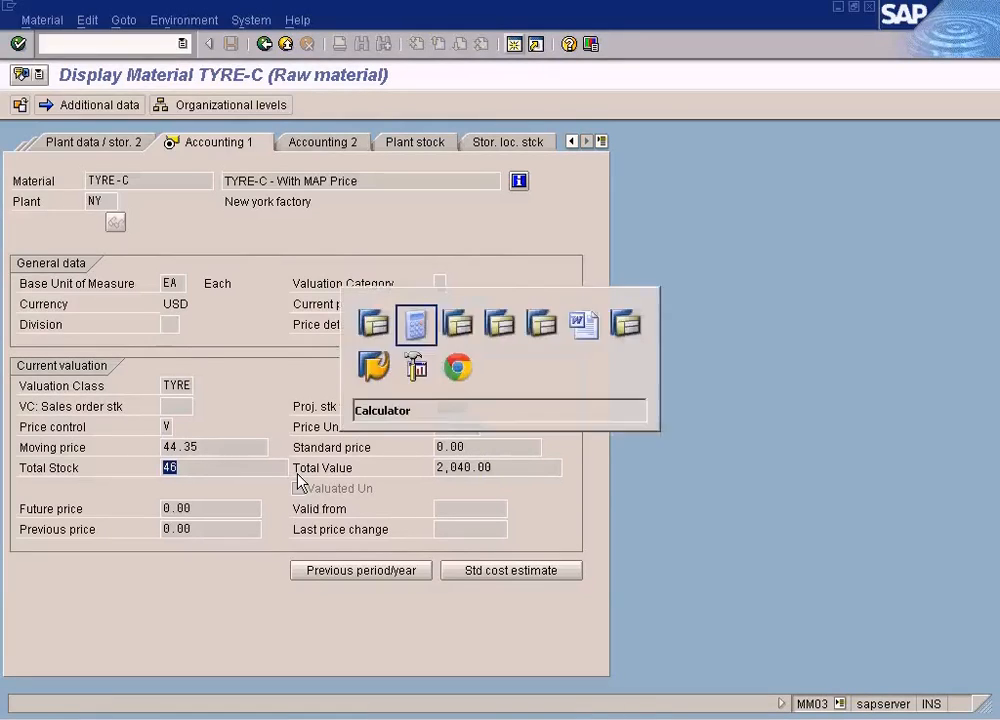
- Examine the total value in the earlier TYRE-C window and return to the newer Display Material session
left_click(380, 714)
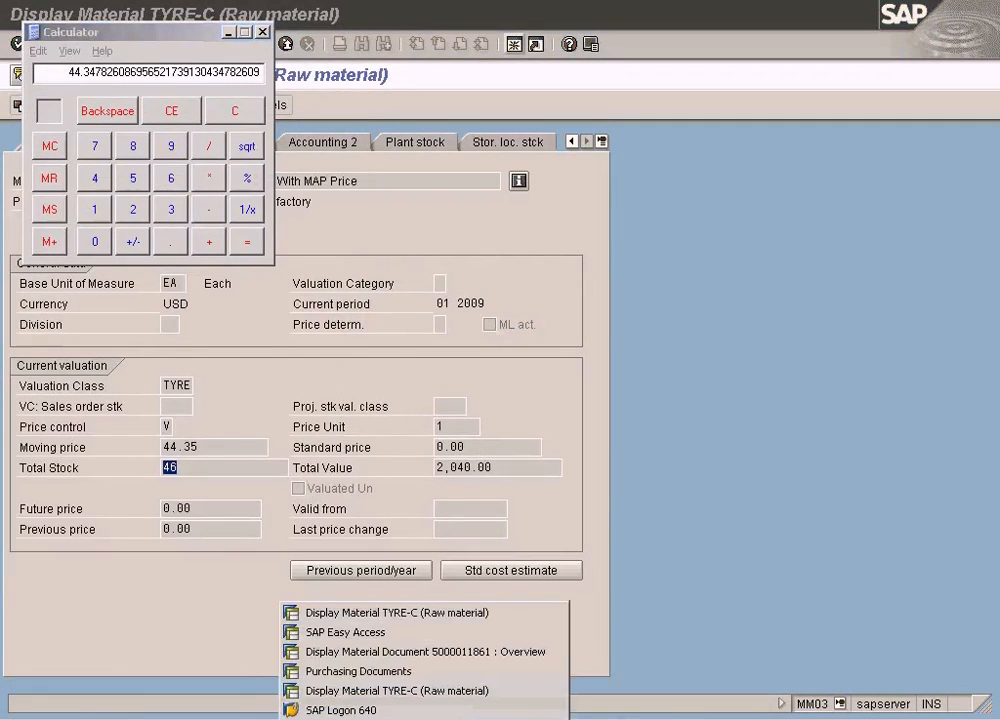
left_click(395, 691)
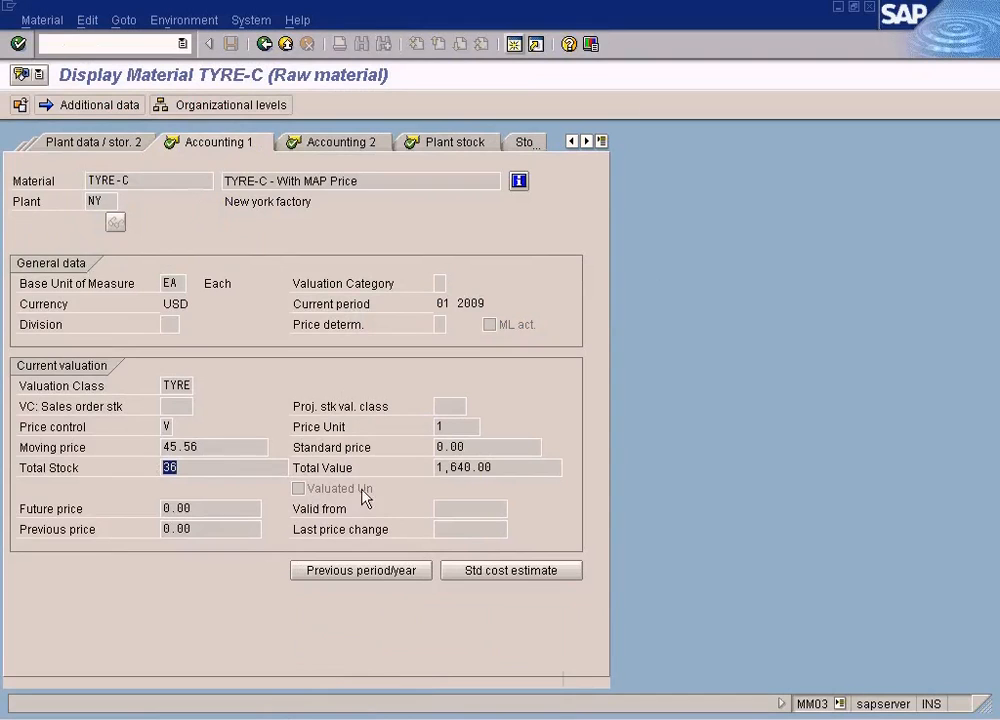
left_click_drag(509, 465, 410, 492)
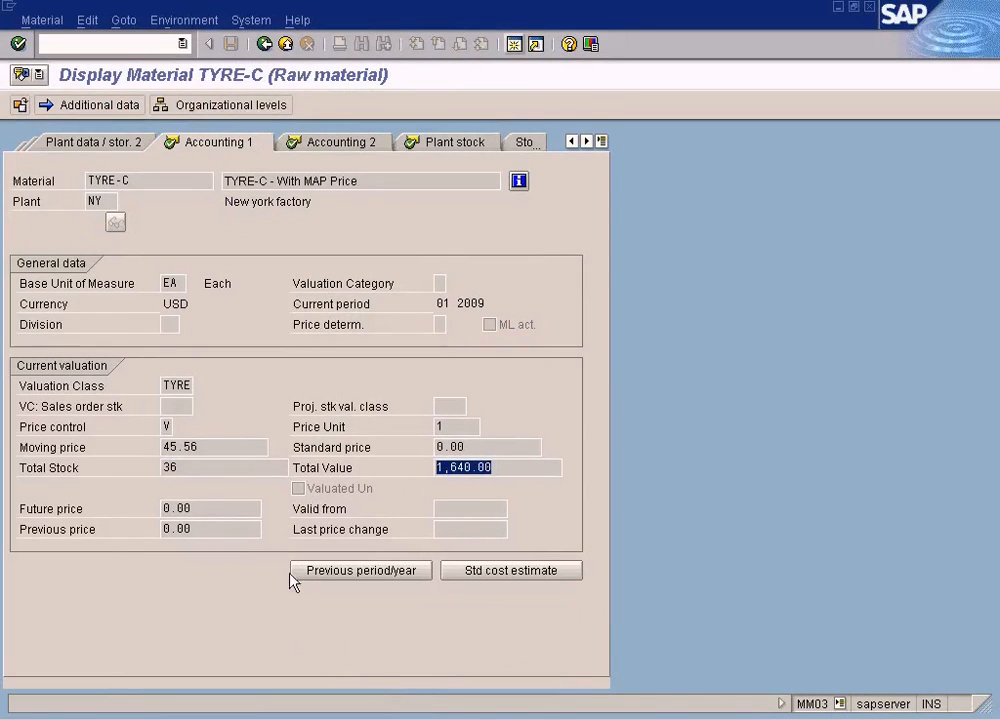
left_click(335, 712)
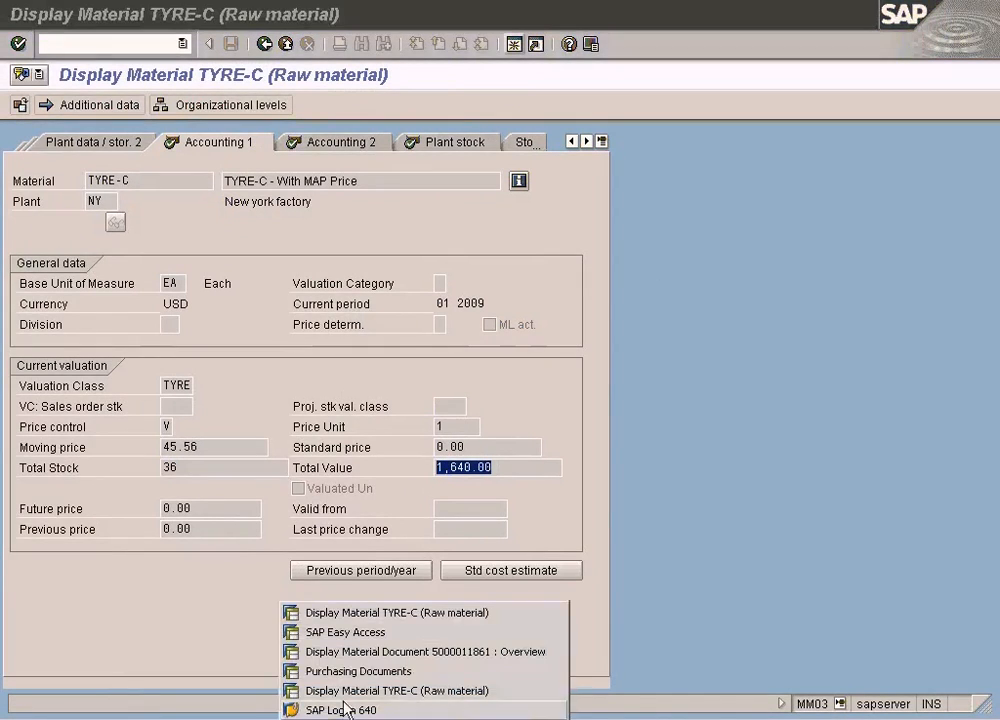
left_click(378, 613)
- Check TYRE-C's plant stock for the current period and go back to the Accounting 1 view
left_click(408, 148)
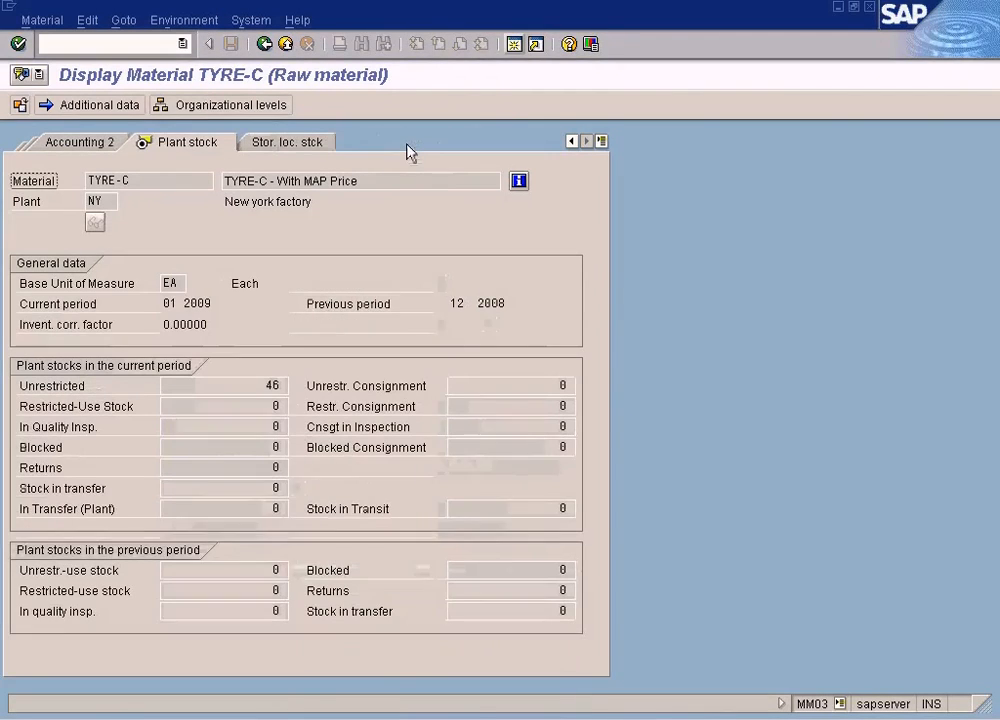
left_click(102, 146)
left_click(116, 147)
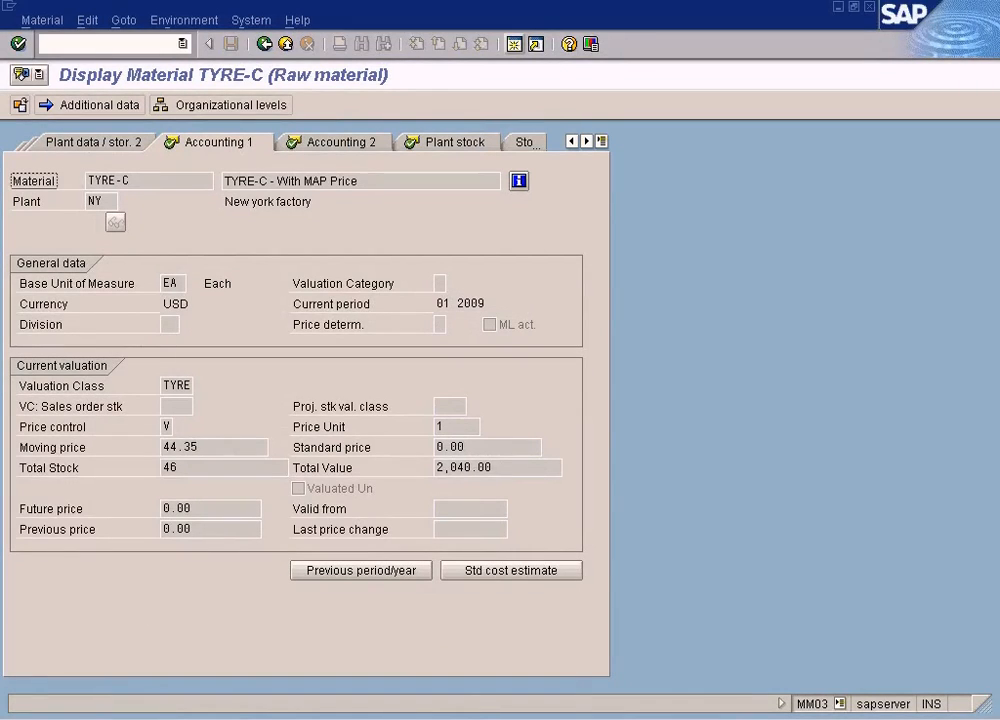
- Open Paint, copy the title "MAP Price Difference With And Without Stock Coverage" from SAP MM Training.doc in Word and return to Paint
left_click(558, 633)
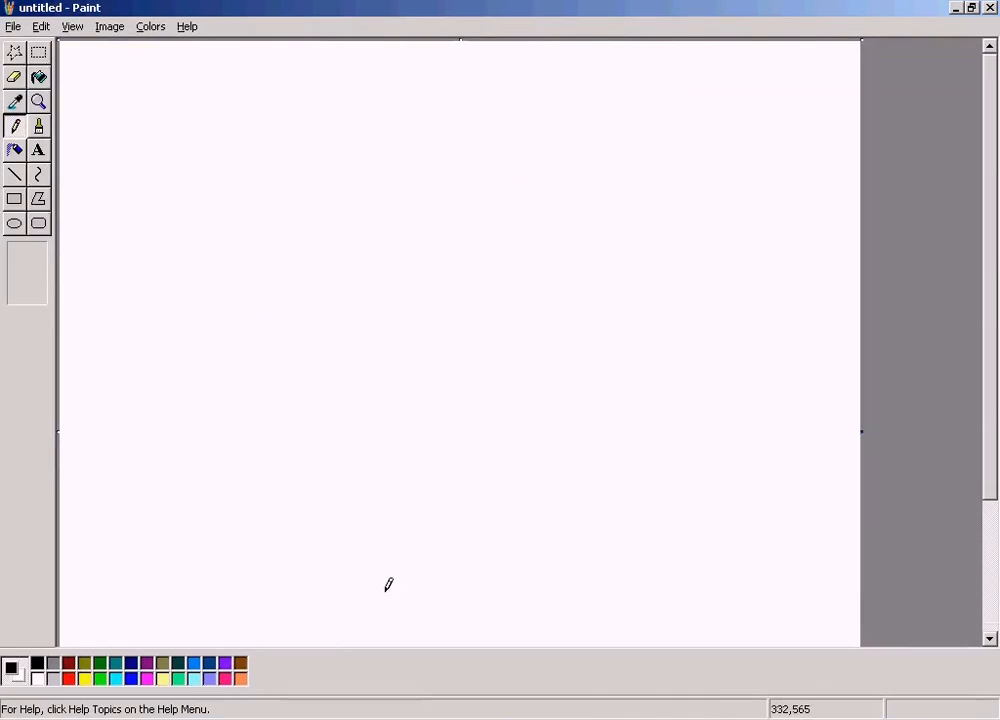
left_click(397, 718)
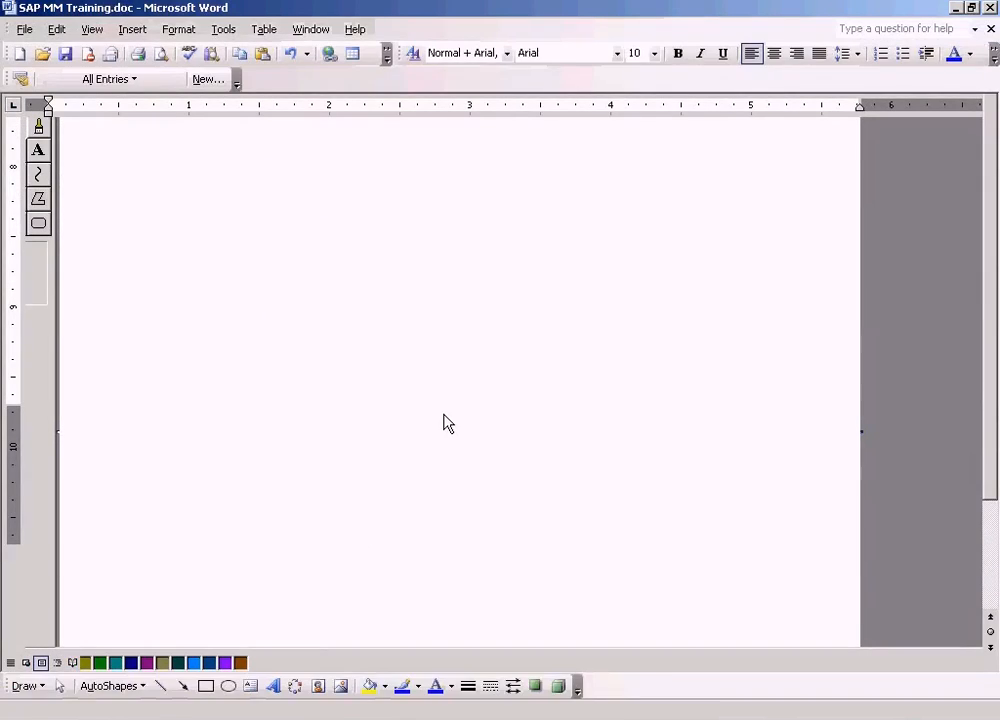
left_click(542, 290)
key("Home")
key("shift+End")
key("ctrl+c")
key("alt+Tab")
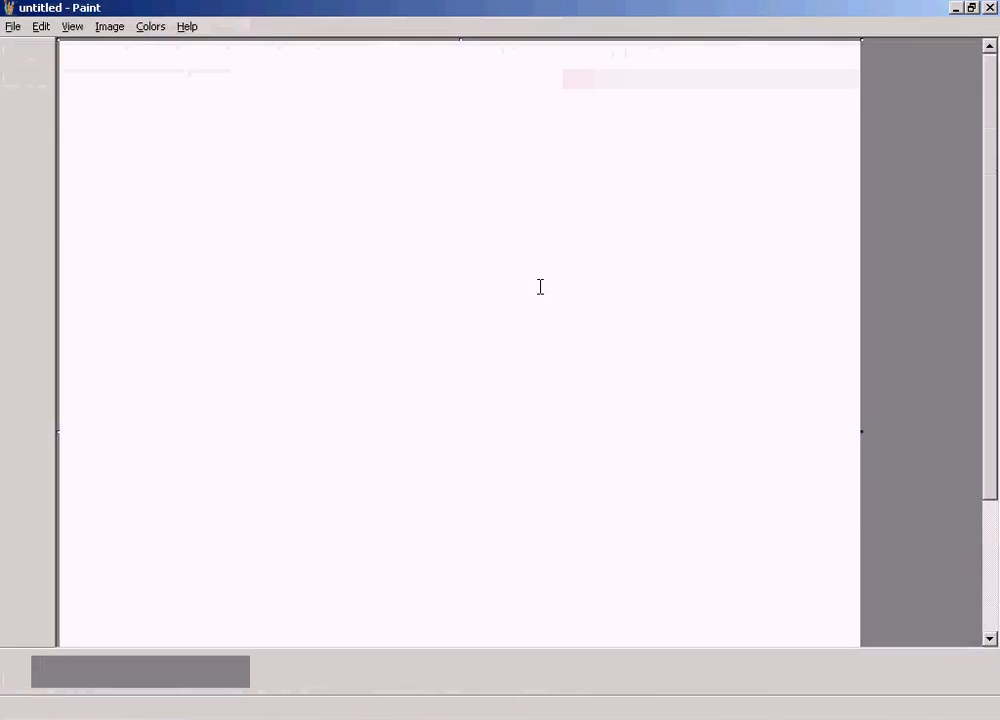
- Paste the copied title as red text in a box about 450x40 pixels near the upper edge of the Paint canvas
left_click(70, 679)
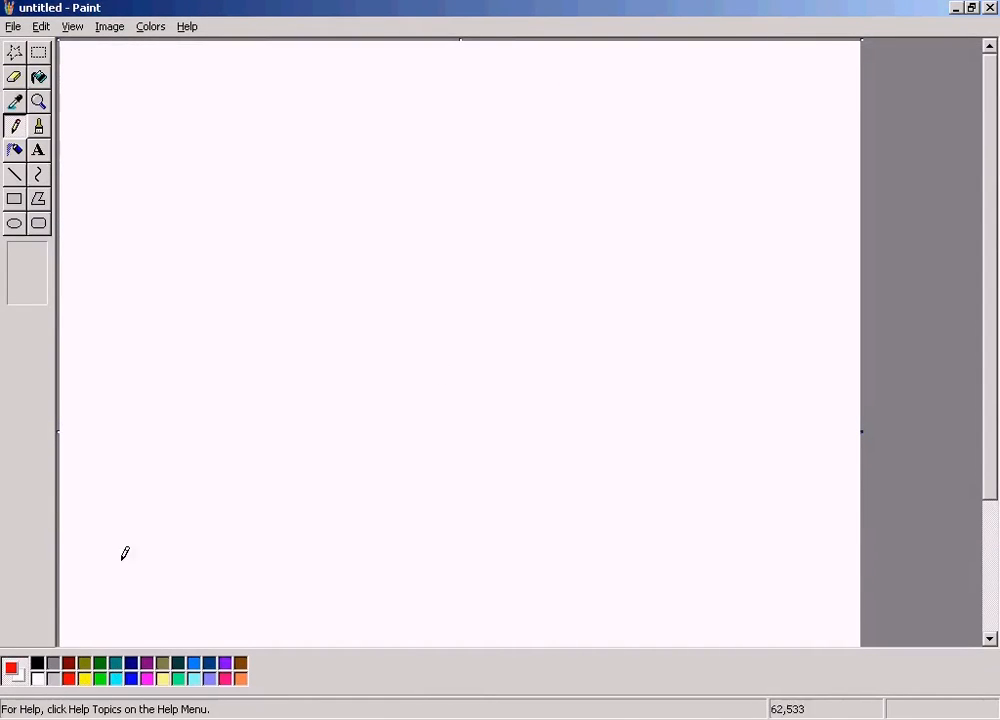
left_click(38, 150)
left_click_drag(263, 56, 701, 94)
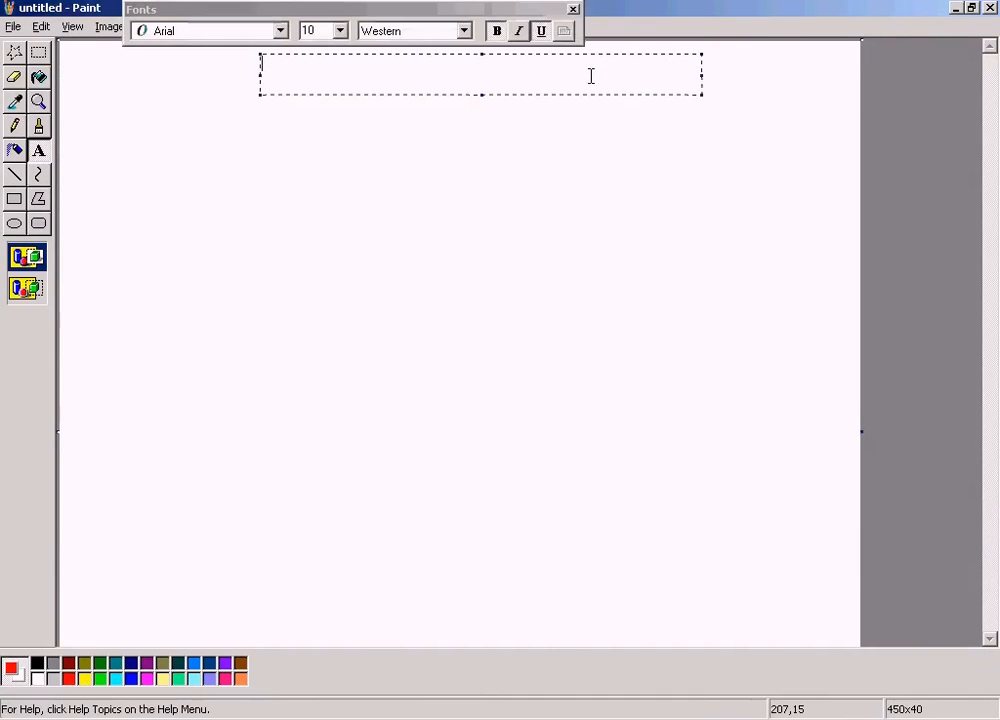
key("ctrl+v")
left_click(556, 157)
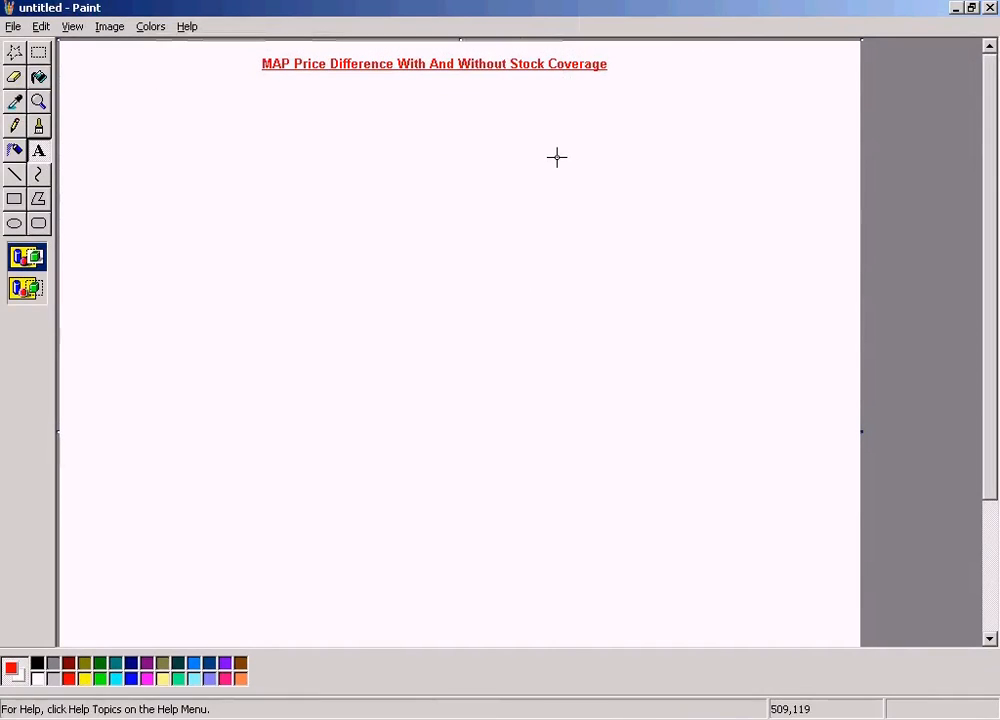
- Save the picture in My Documents as a JPEG named "MAP Price Difference With And Without Stock Coverage"
left_click(13, 27)
left_click(42, 97)
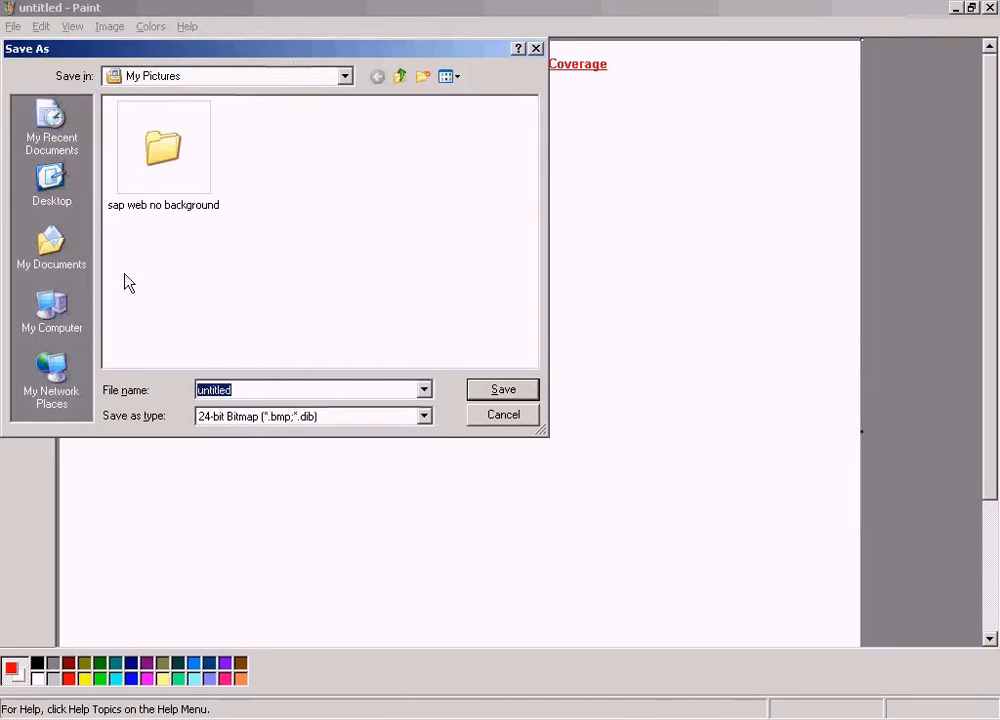
left_click(55, 259)
left_click(258, 417)
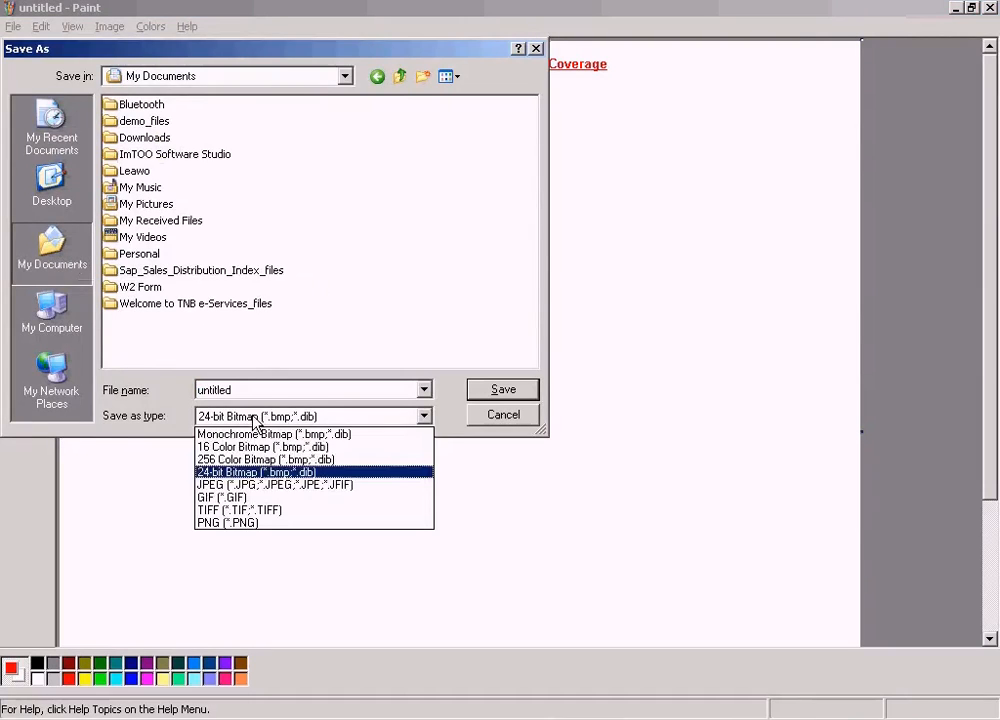
left_click(259, 450)
double_click(257, 391)
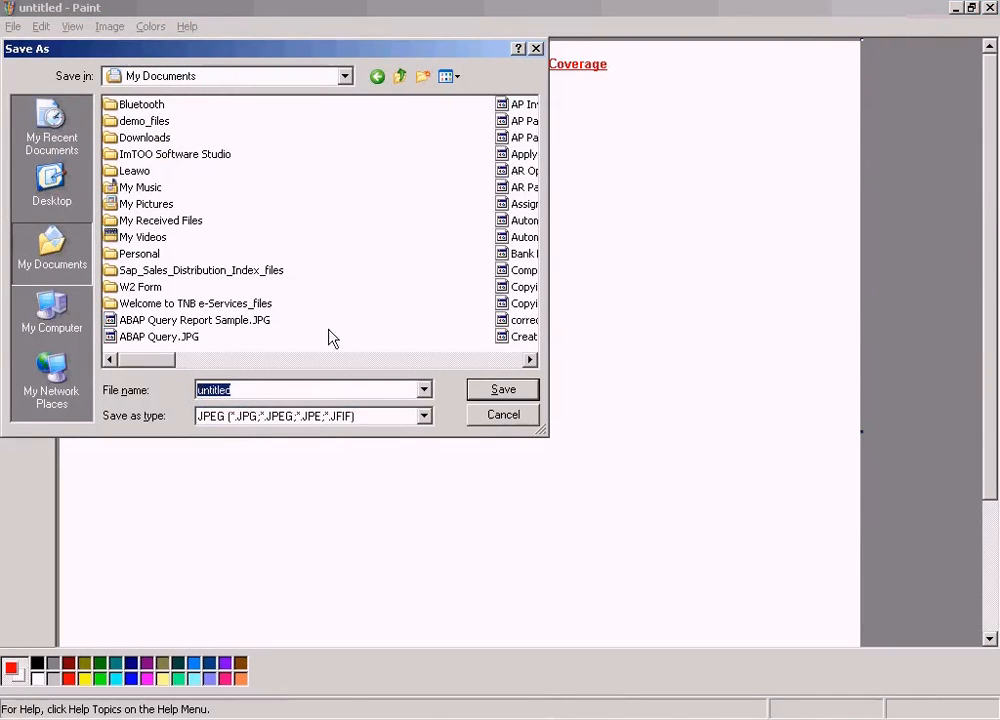
key("ctrl+v")
left_click(503, 389)
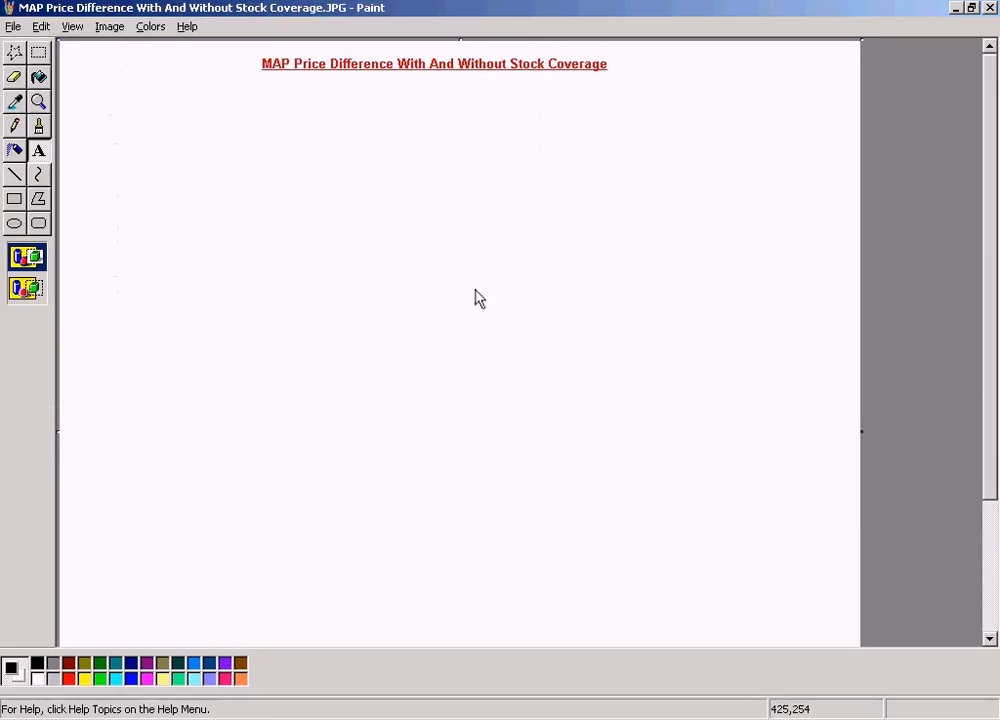
- Paste the copied title as red text in a box about 361x44 pixels below the main title, edited to "MAP Price Difference With Stock Coverage"
left_click(40, 153)
left_click_drag(108, 124, 462, 166)
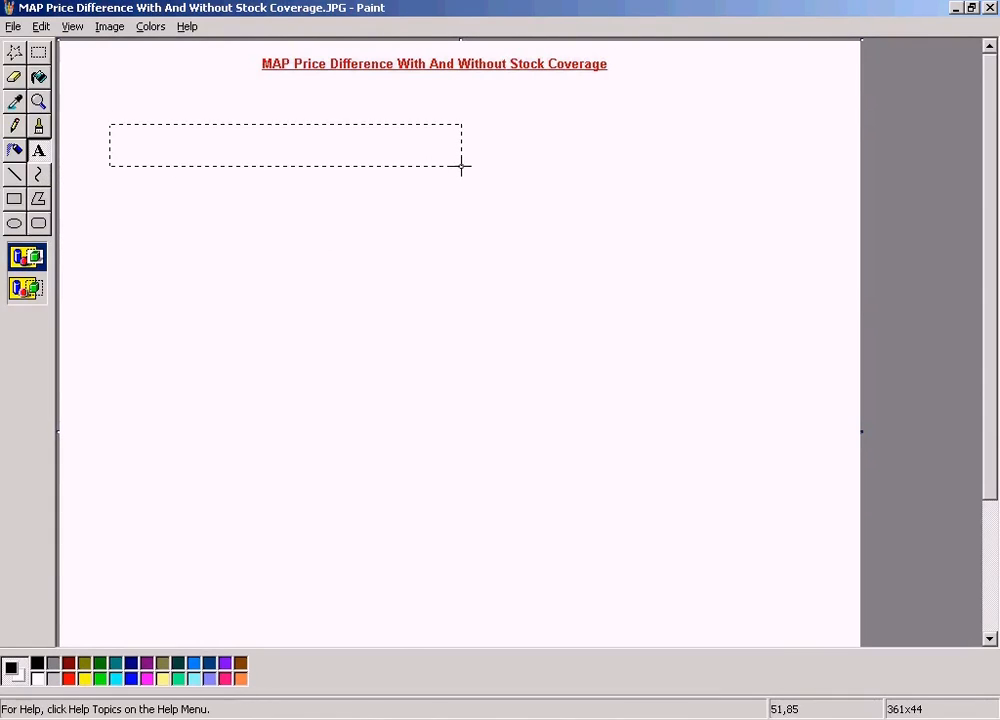
key("ctrl+v")
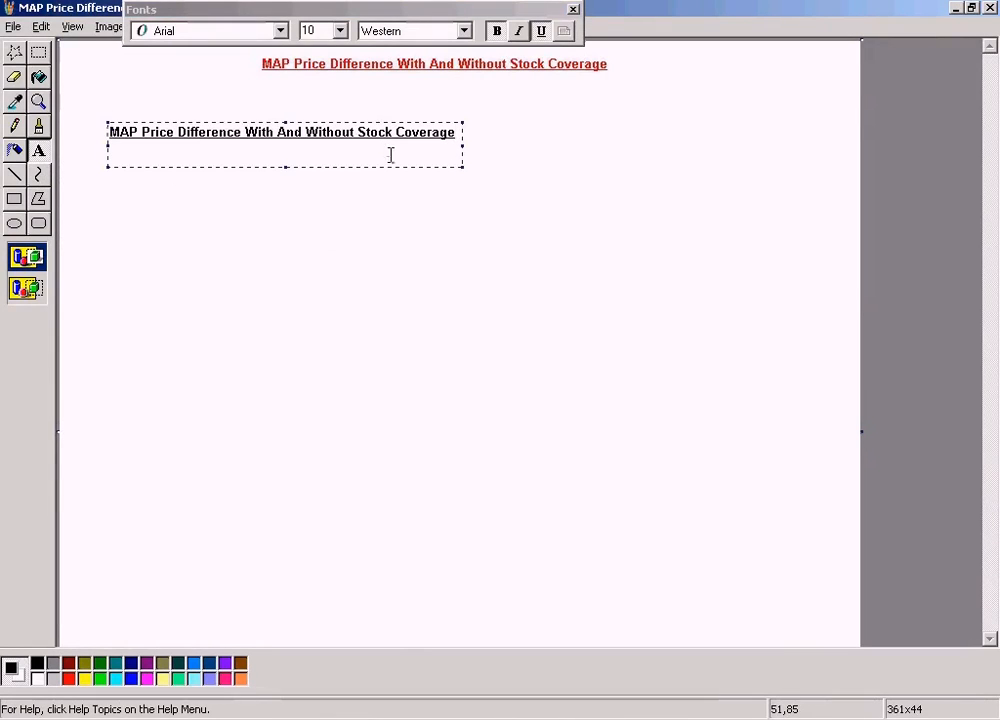
left_click(68, 679)
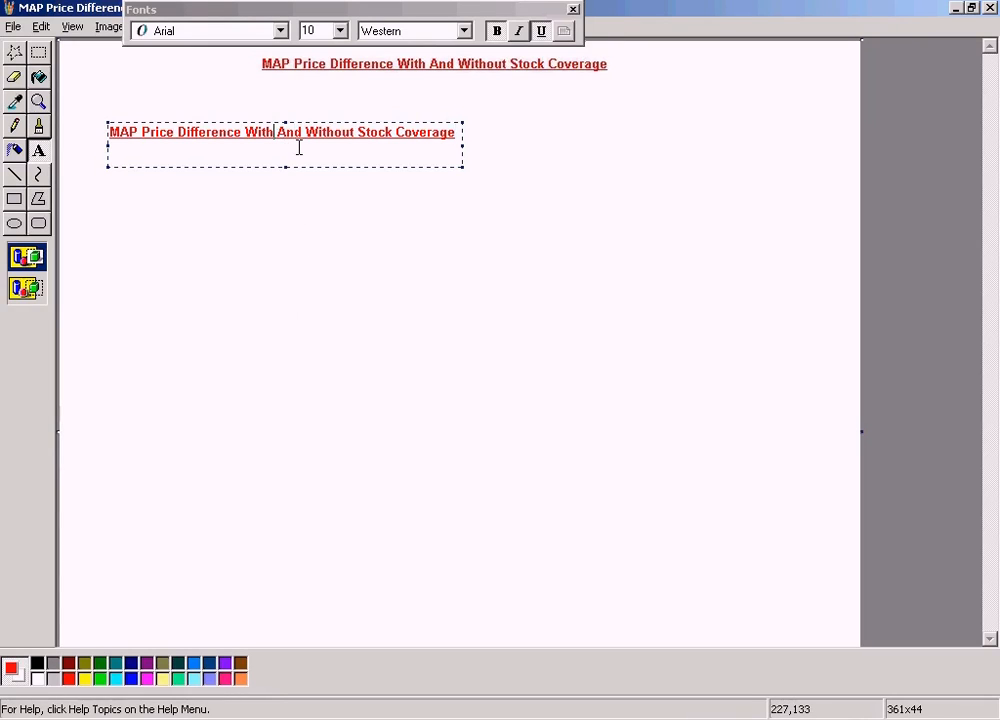
key("shift+Right")
key("shift+Right")
key("shift+Right")
key("shift+Right")
key("shift+Right")
key("shift+Right")
key("shift+Right")
key("shift+Right")
key("shift+Right")
key("shift+Right")
key("shift+Right")
key("shift+Right")
key("shift+Right")
key("Delete")
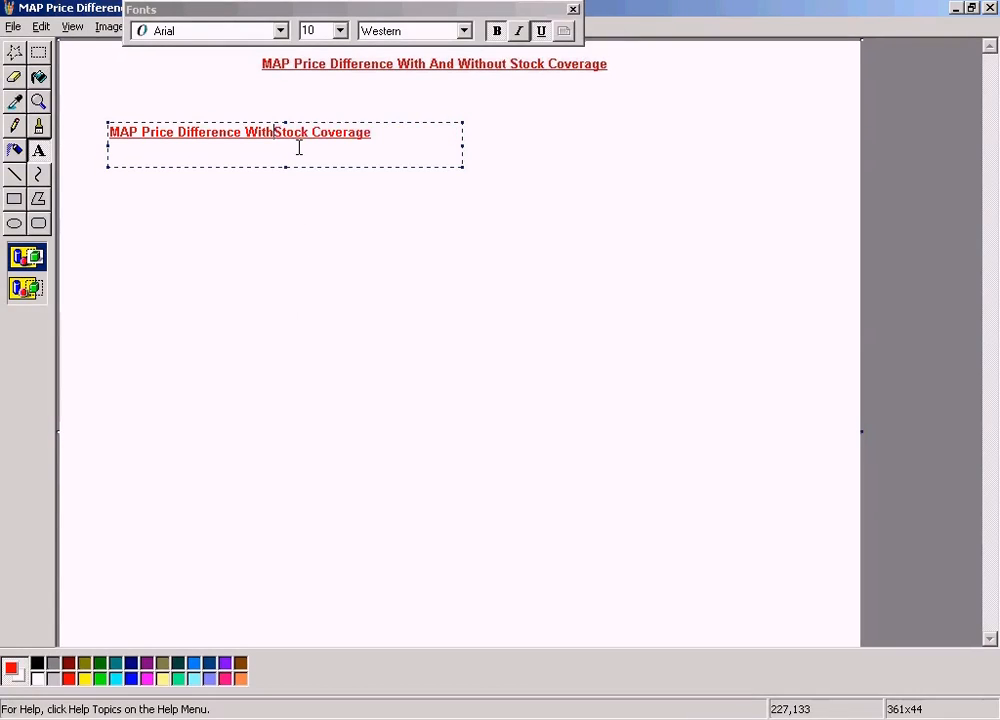
left_click(416, 150)
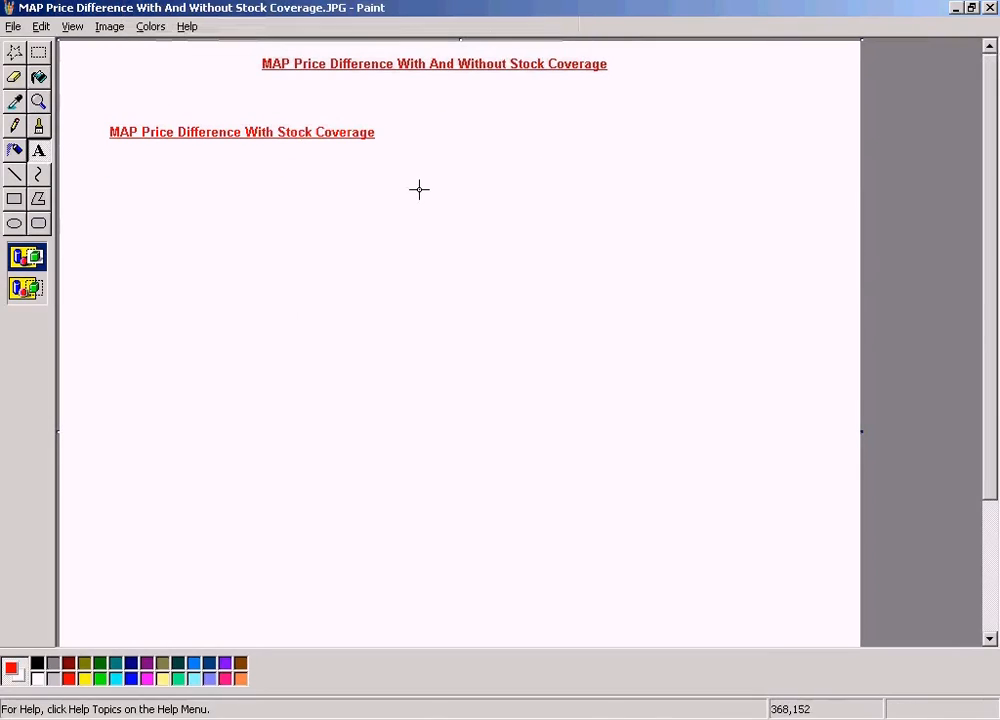
- Paste the title beside that subheading in a box about 334x41 pixels, shortened to "MAP Price Difference Without Stock Coverage"
left_click_drag(511, 122, 838, 162)
key("ctrl+v")
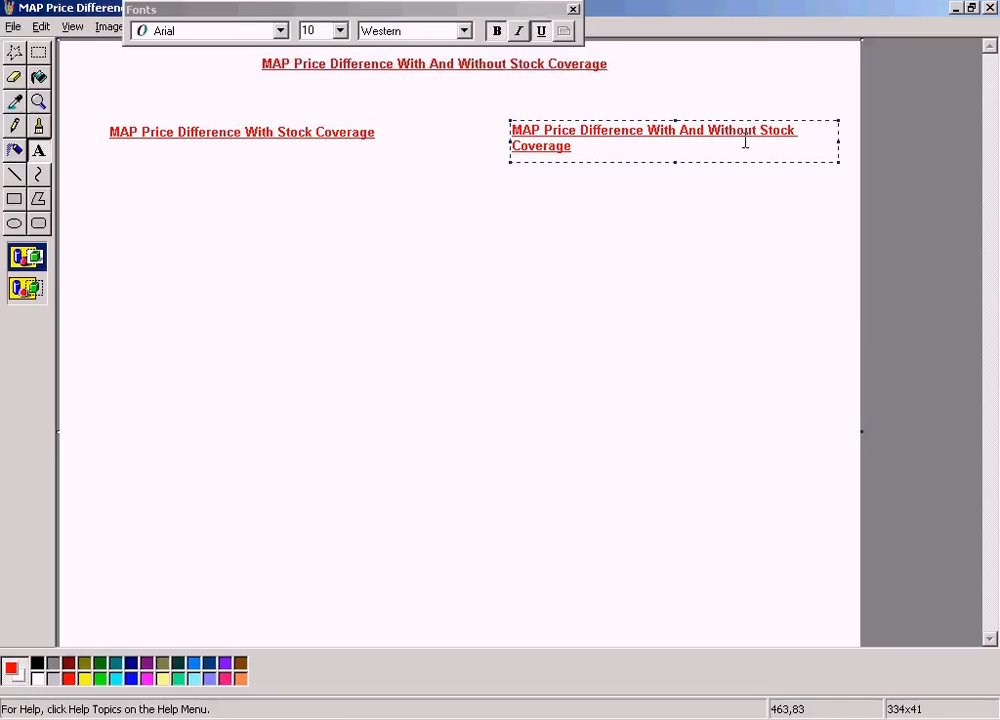
key("ctrl+shift+Right")
key("ctrl+shift+Right")
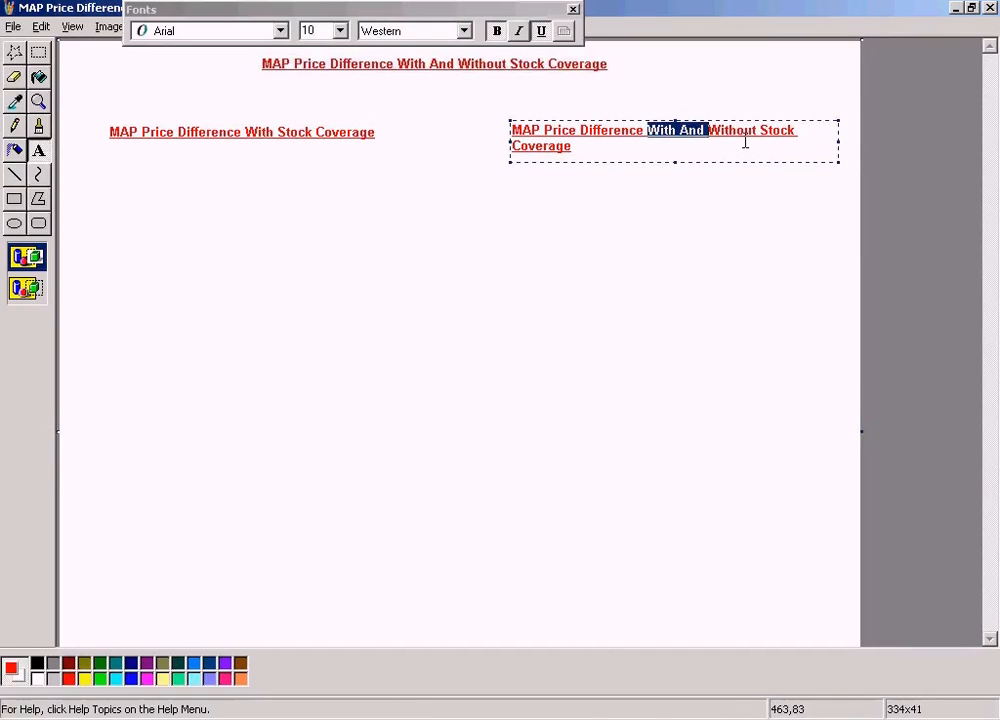
key("Delete")
left_click(745, 252)
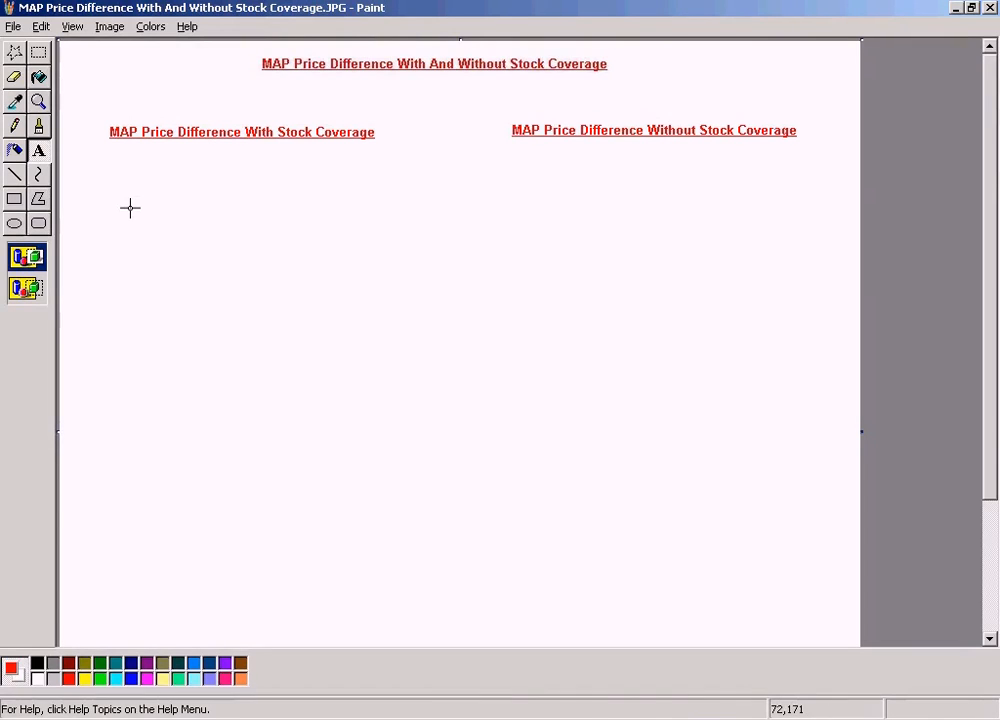
- Add a text box about 307x61 pixels under the With Stock Coverage heading containing "Stock Balance = 46" without underline
left_click_drag(110, 167, 411, 220)
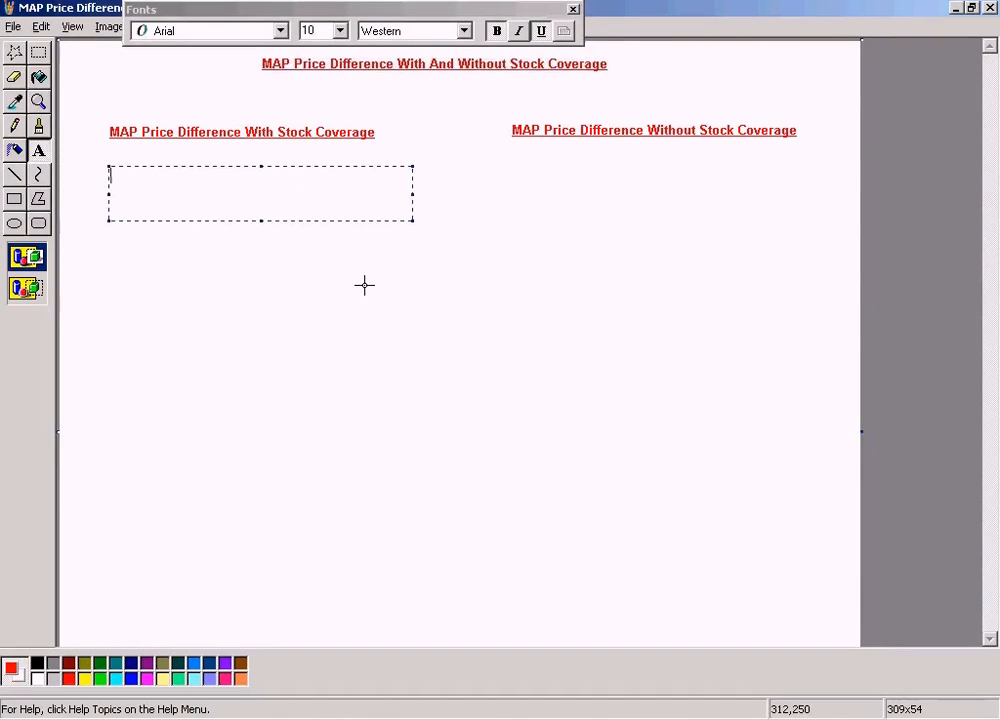
left_click(350, 275)
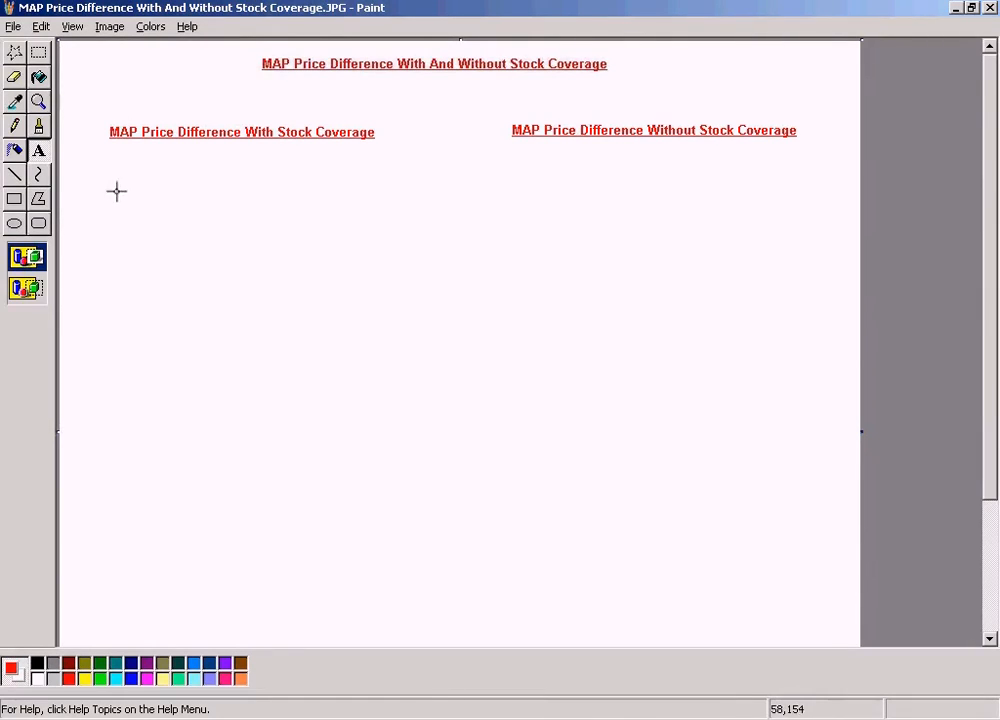
left_click_drag(109, 178, 407, 237)
type("St")
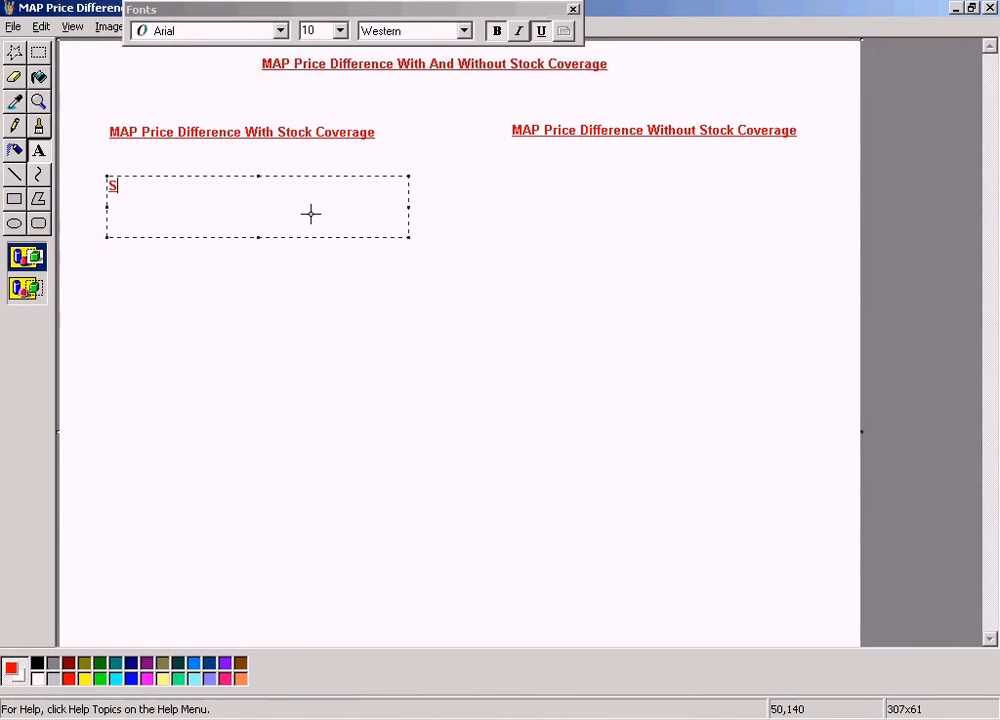
left_click(540, 31)
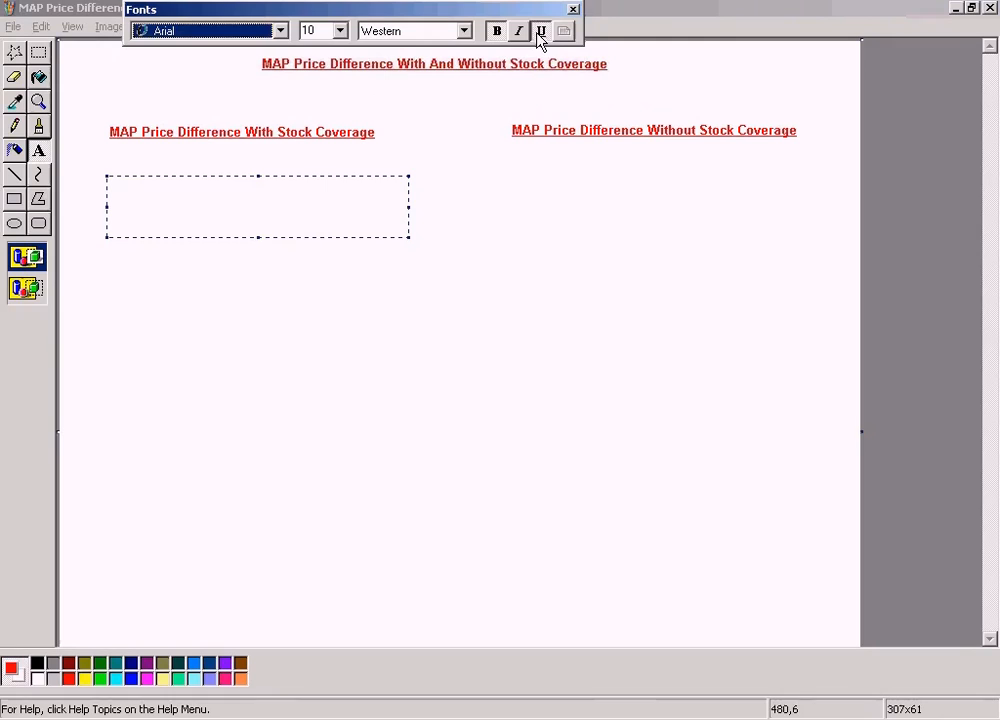
left_click(293, 185)
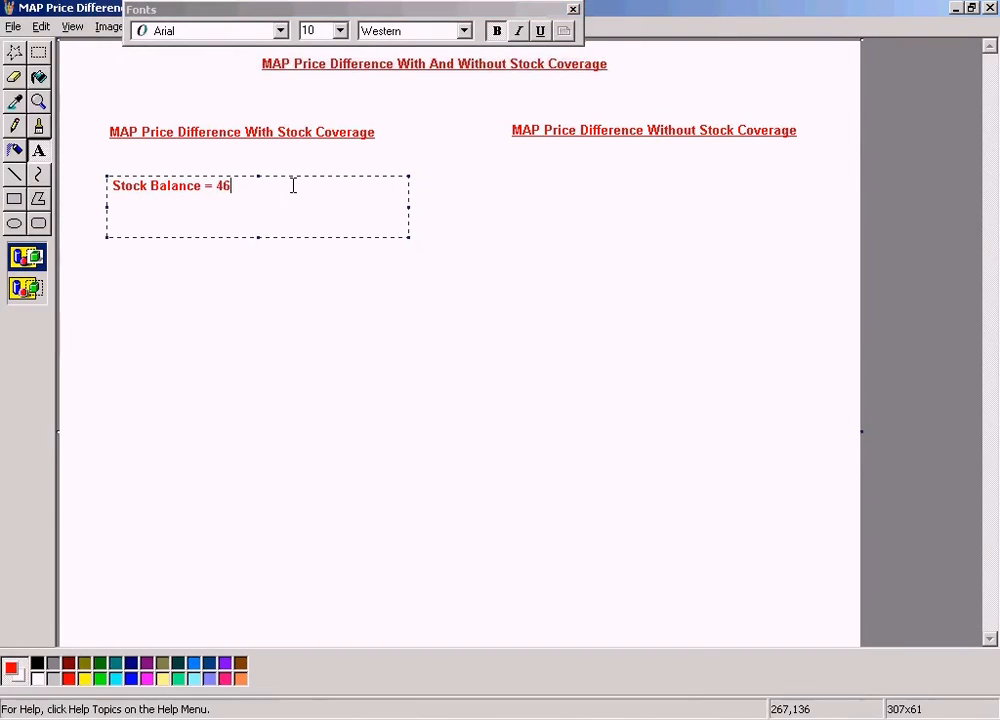
- Add the lines "PO Price = $40" and "Invoice Price = $50" below the stock balance, spaced with blank lines
key("Return")
key("Return")
key("Return")
key("Return")
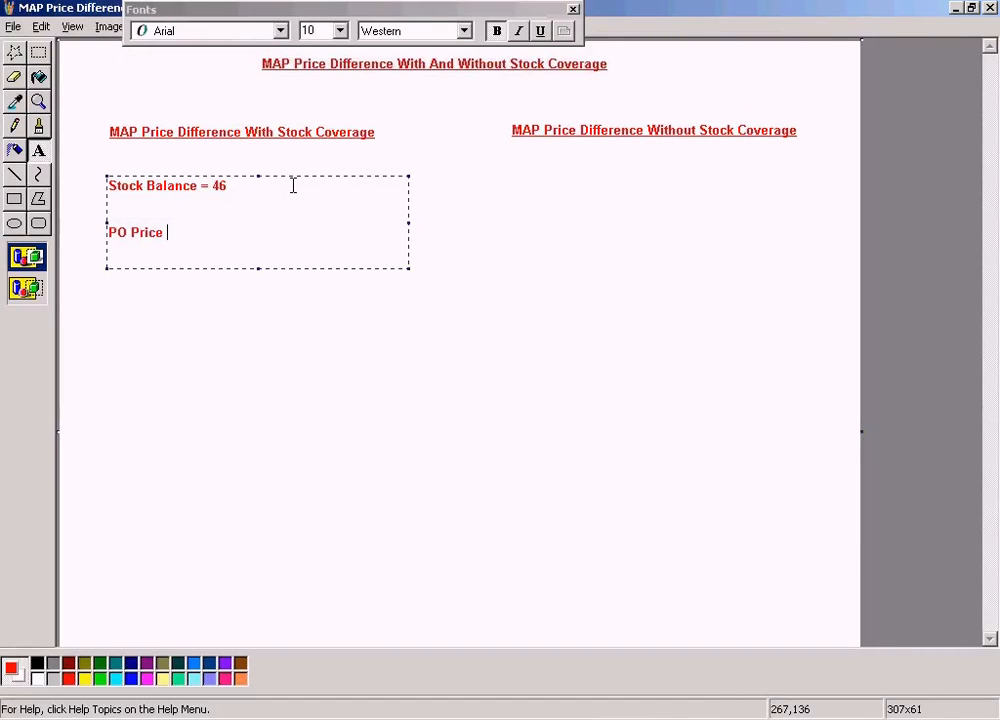
type("0")
key("Return")
key("Return")
type("Invoice Pr")
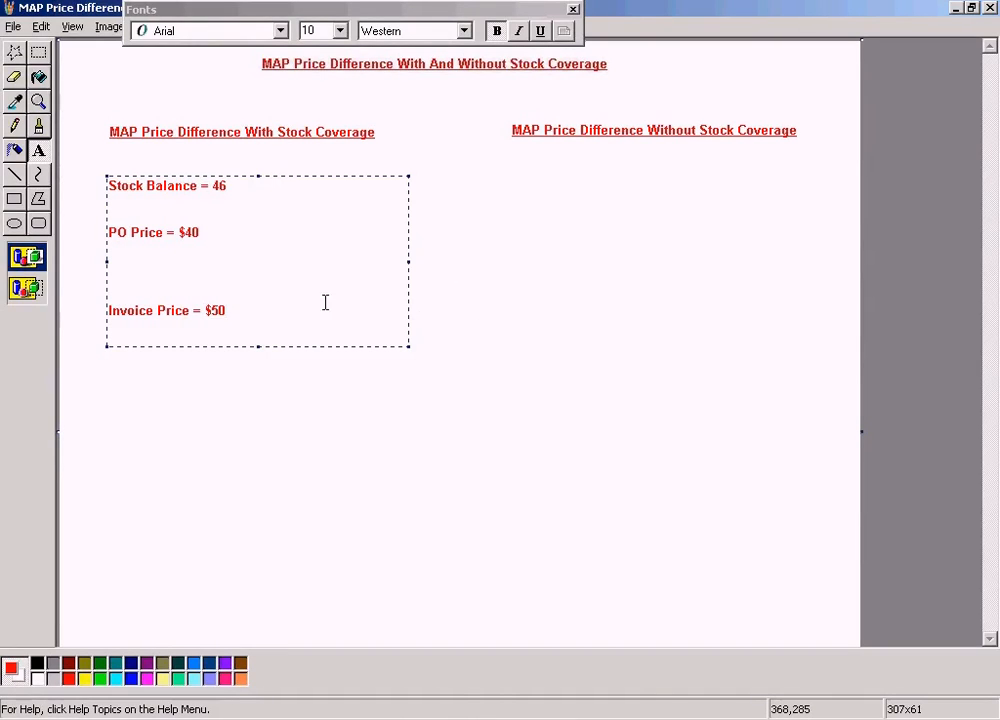
- Insert the lines "During GR :-" and "Stock Account" between the PO price and invoice price, with blank lines around them
left_click(285, 276)
key("Return")
key("Return")
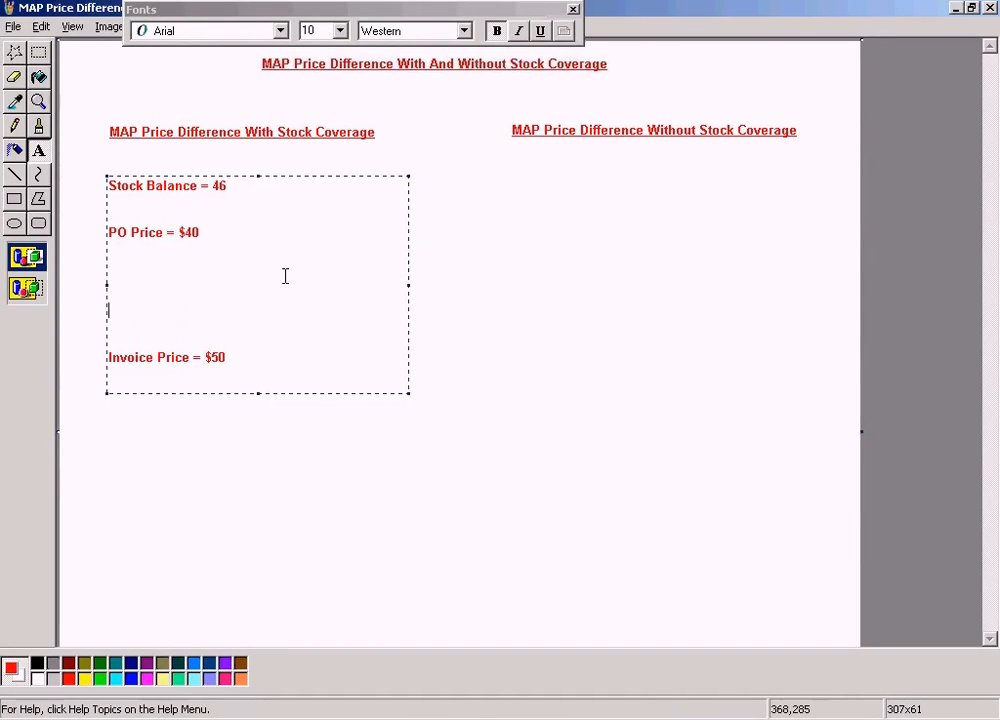
type("During GR")
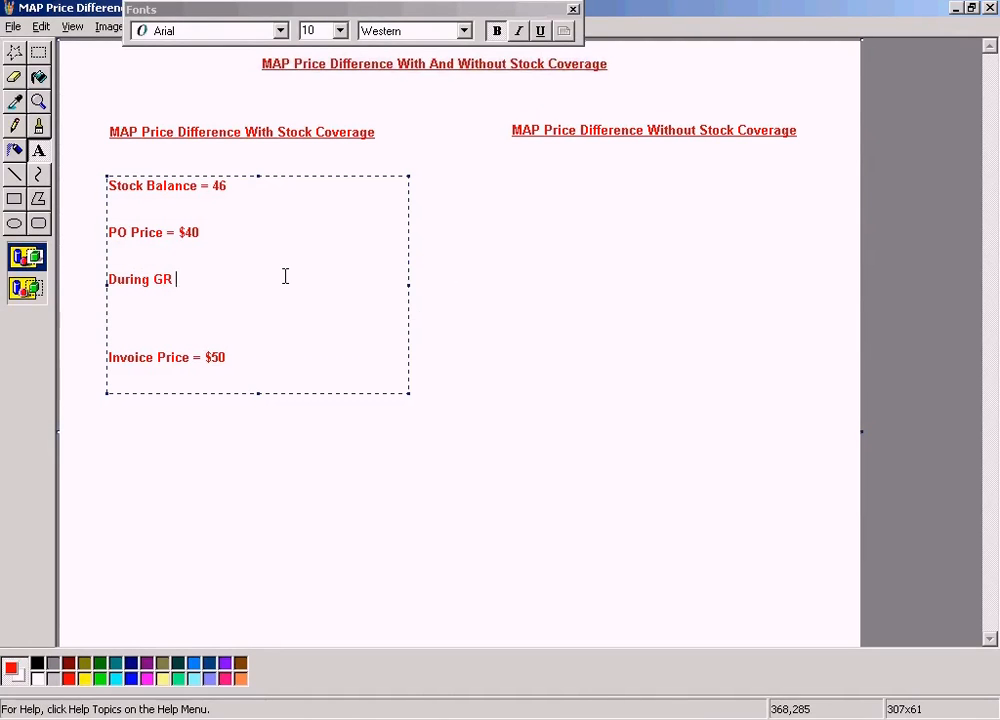
type("-")
key("Return")
key("Return")
key("Return")
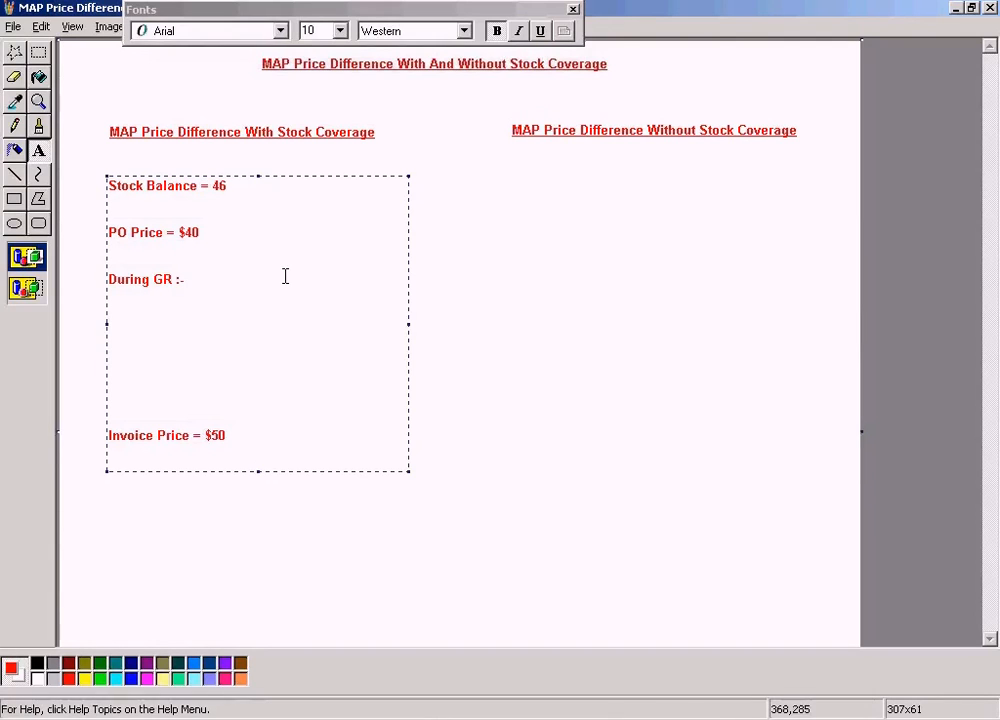
key("Return")
key("Return")
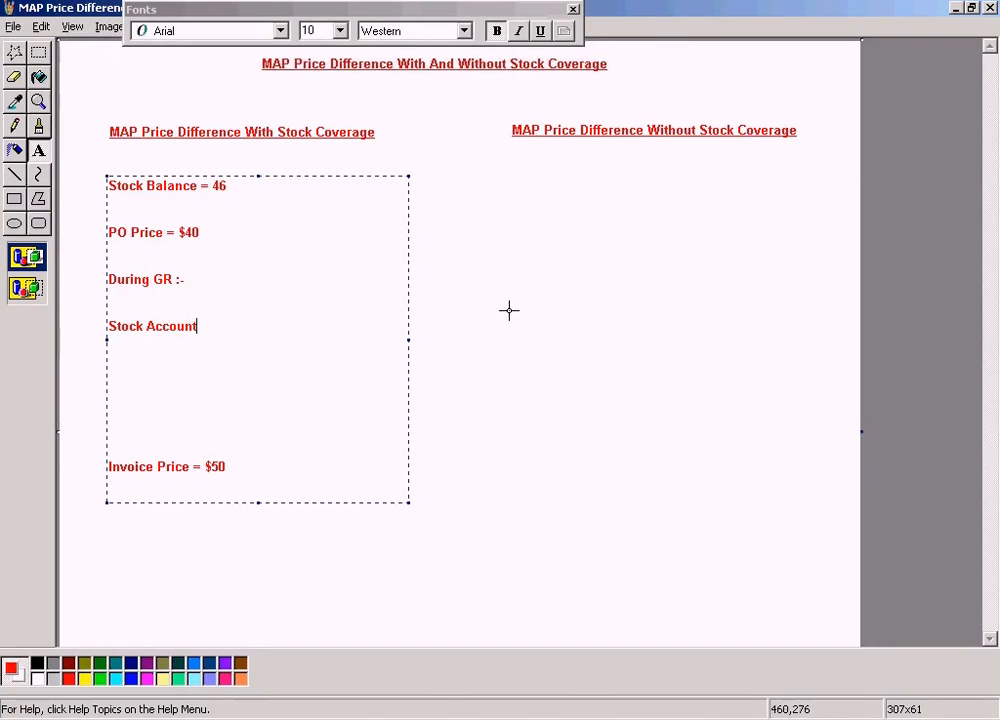
left_click(444, 513)
- Switch to SAP, display the accounting document of TYRE-C's goods receipt material document, and return to Paint
left_click(308, 716)
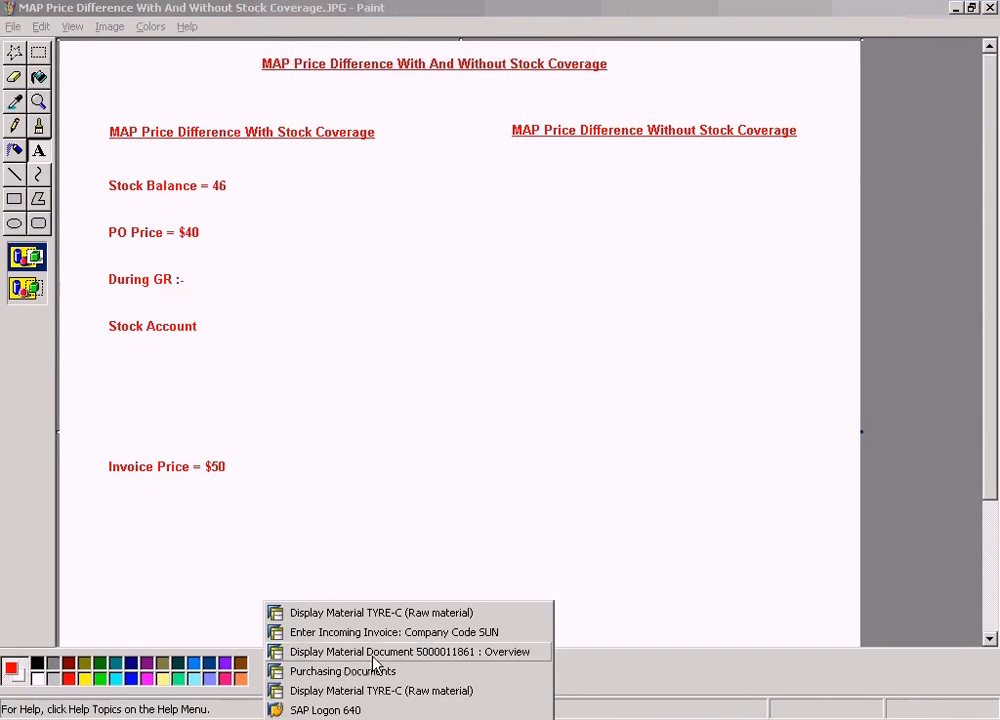
left_click(393, 615)
left_click(320, 716)
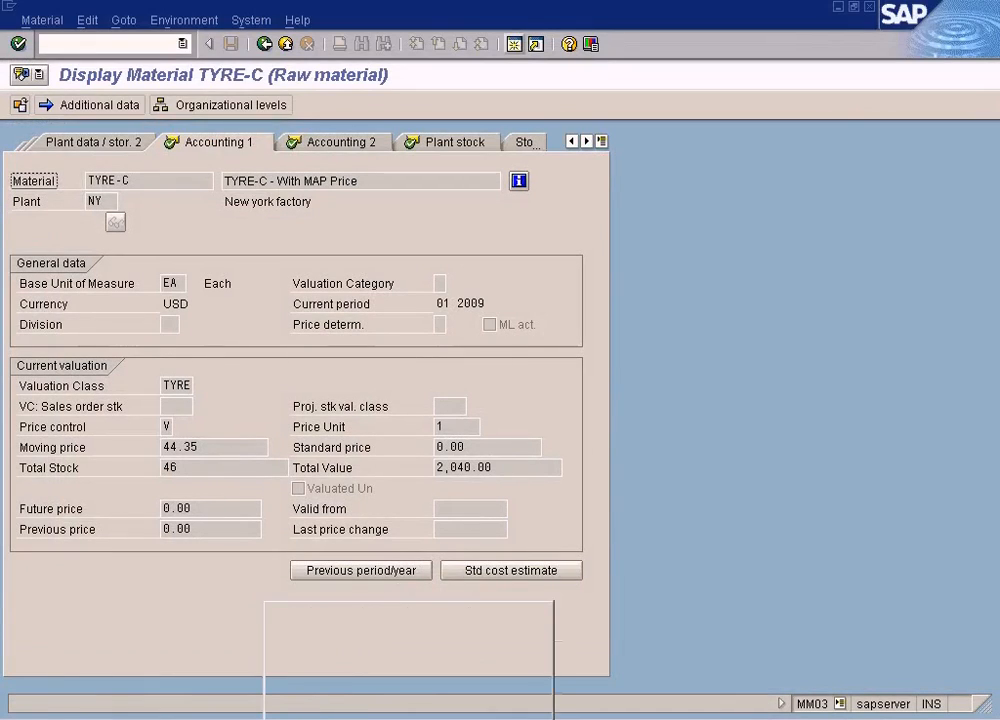
left_click(373, 652)
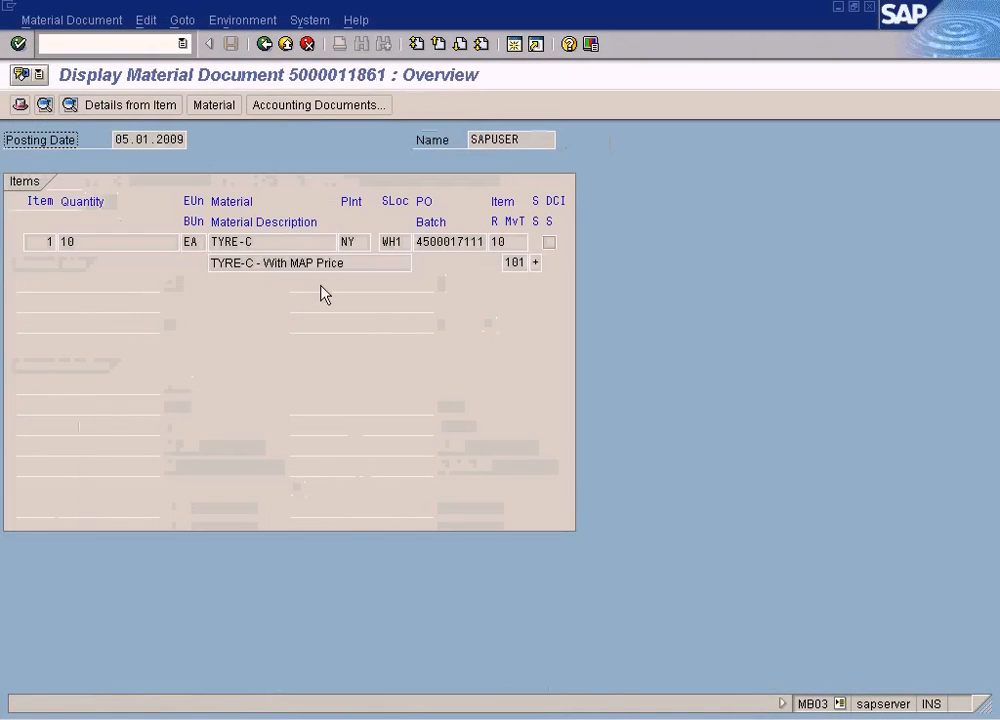
left_click(354, 105)
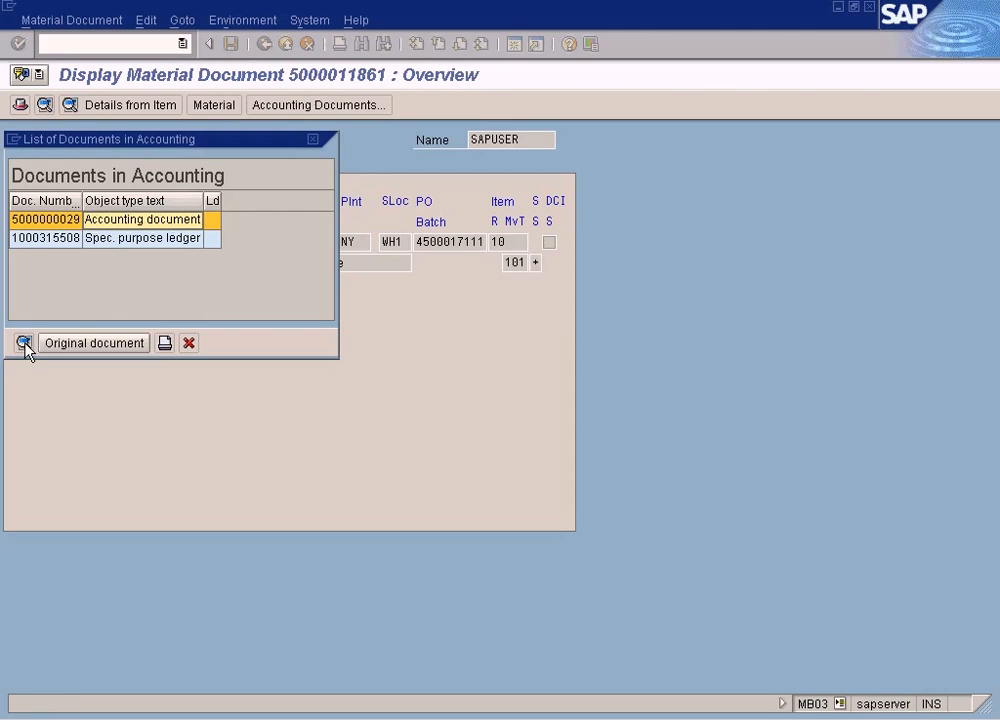
left_click(25, 345)
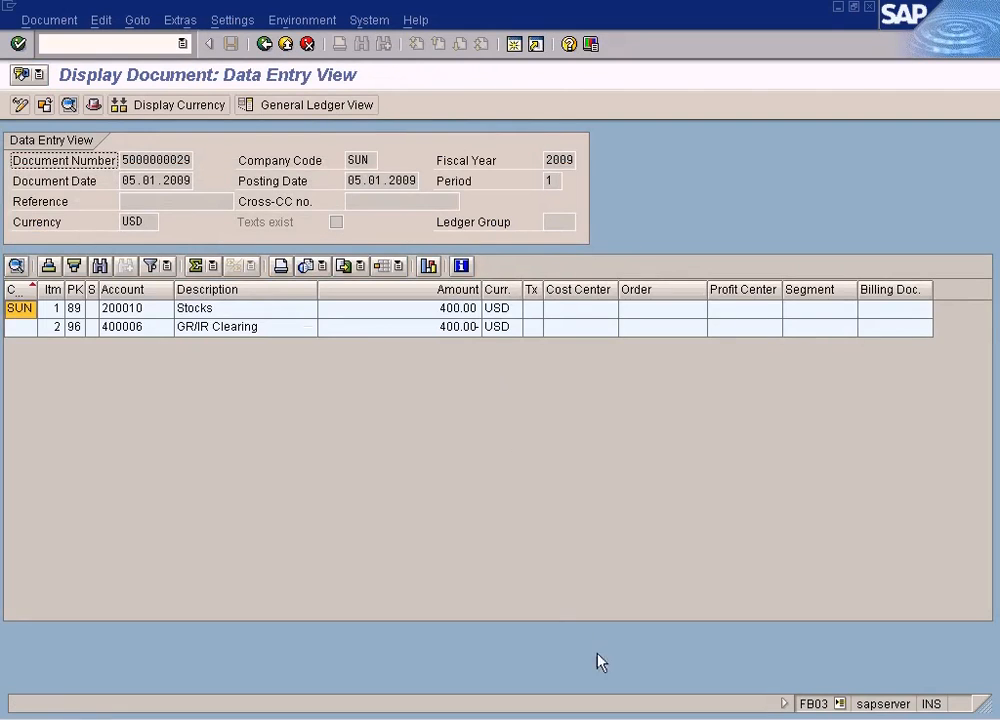
key("alt+Tab")
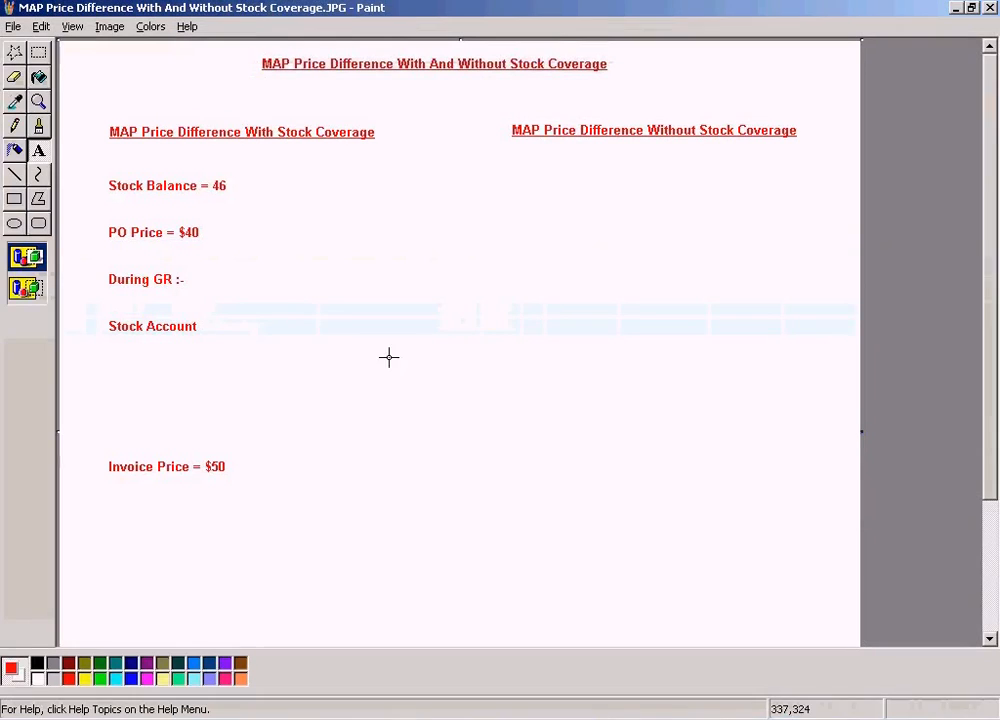
- Replace the "Stock Account" label with underlined "Stock Account" text in a box about 137x24 pixels
left_click(16, 176)
left_click_drag(141, 343, 204, 339)
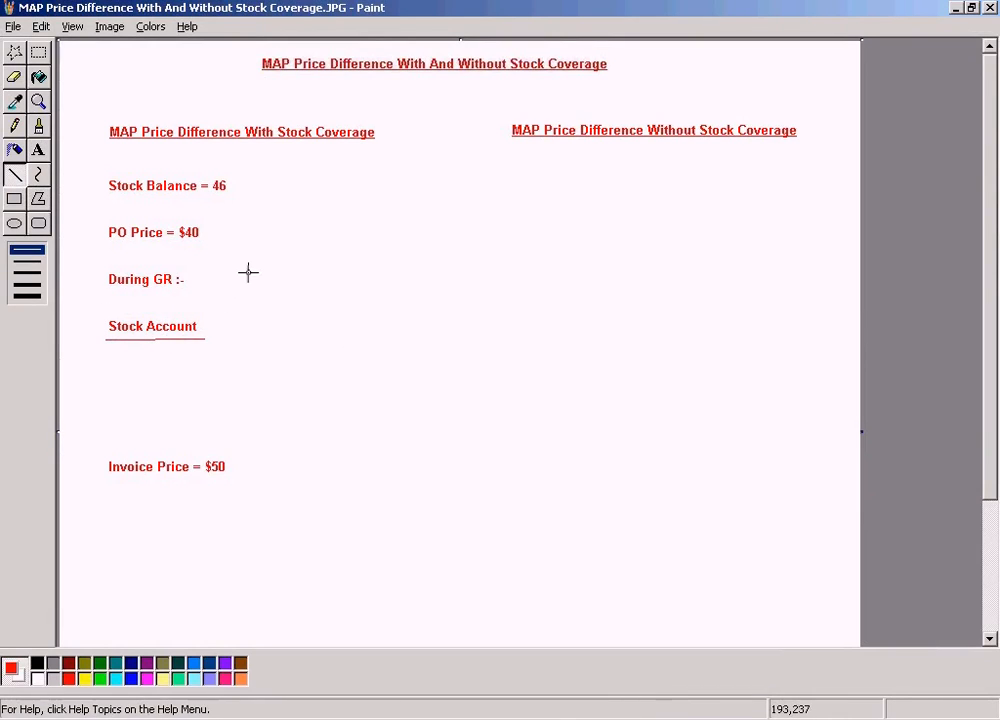
left_click(38, 150)
left_click_drag(204, 337, 238, 335)
type("Stock Account")
key("Return")
left_click(539, 31)
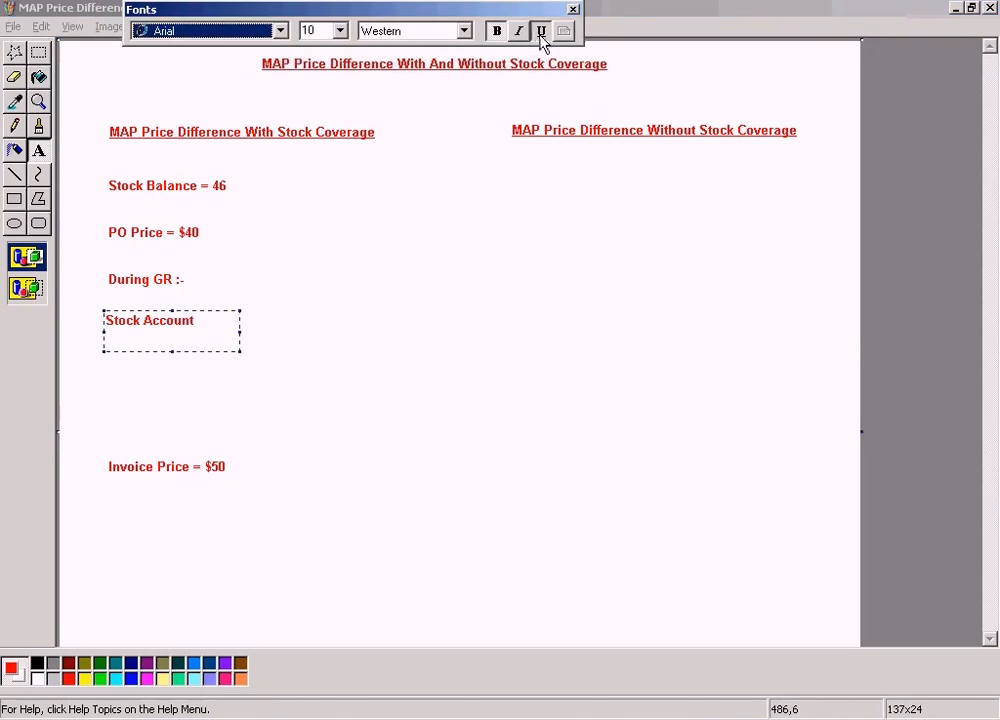
left_click(155, 247)
- Draw a vertical T-account line below the "Stock Account" heading and recheck the posted amounts in the SAP accounting document
left_click(14, 174)
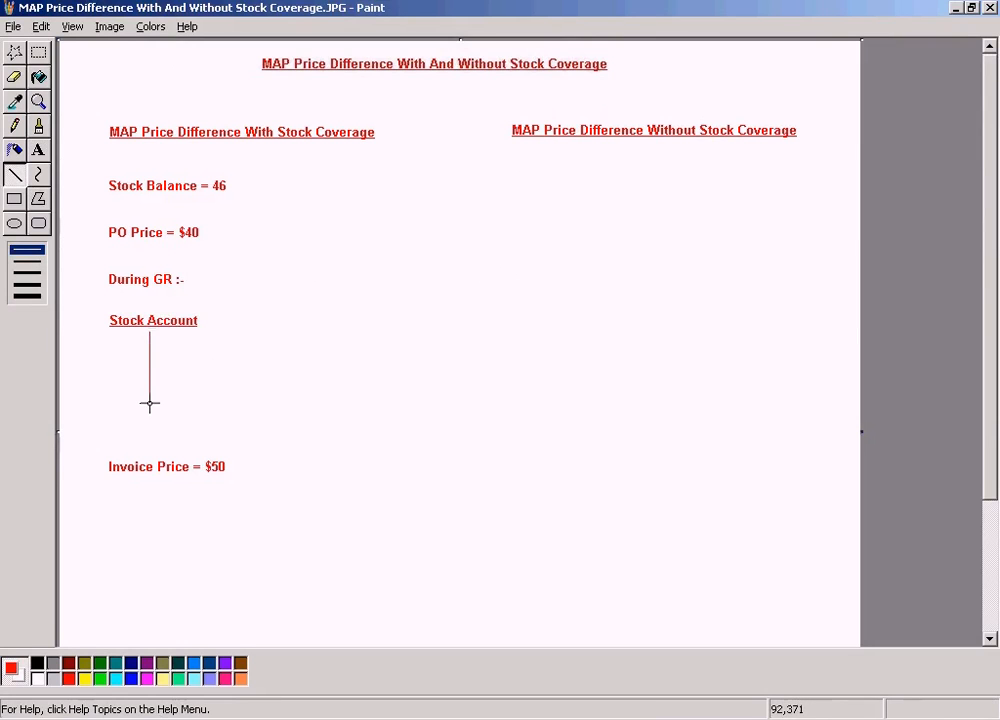
key("alt+Tab")
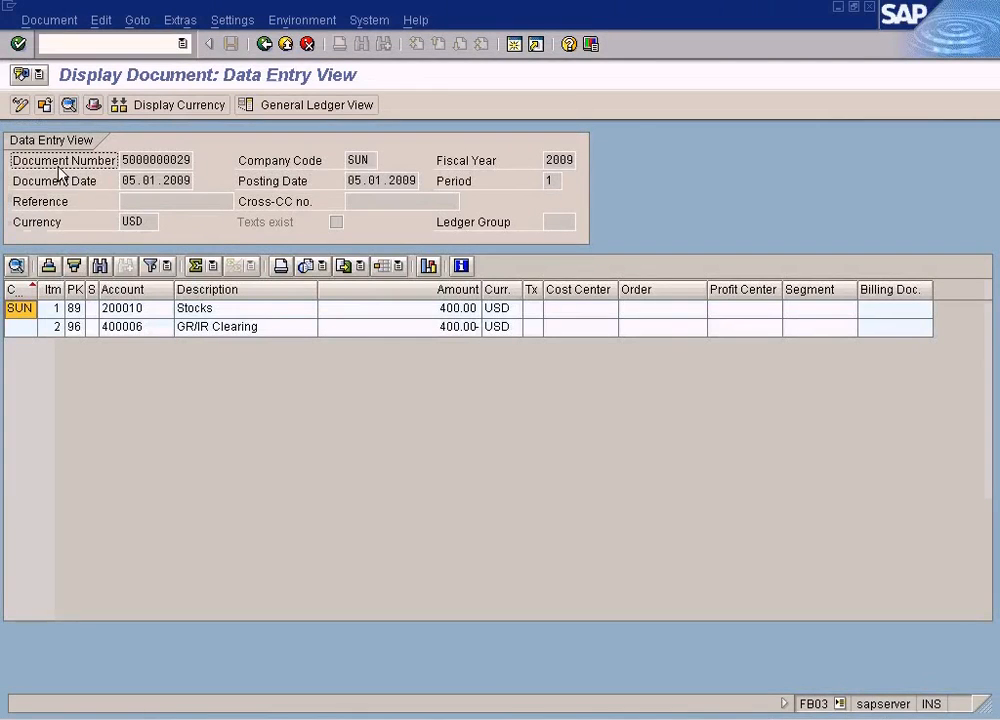
key("alt+Tab")
- Return to Paint and add 400 without underline to the Stock Account's debit side, in a text box about 49 pixels wide
left_click(39, 151)
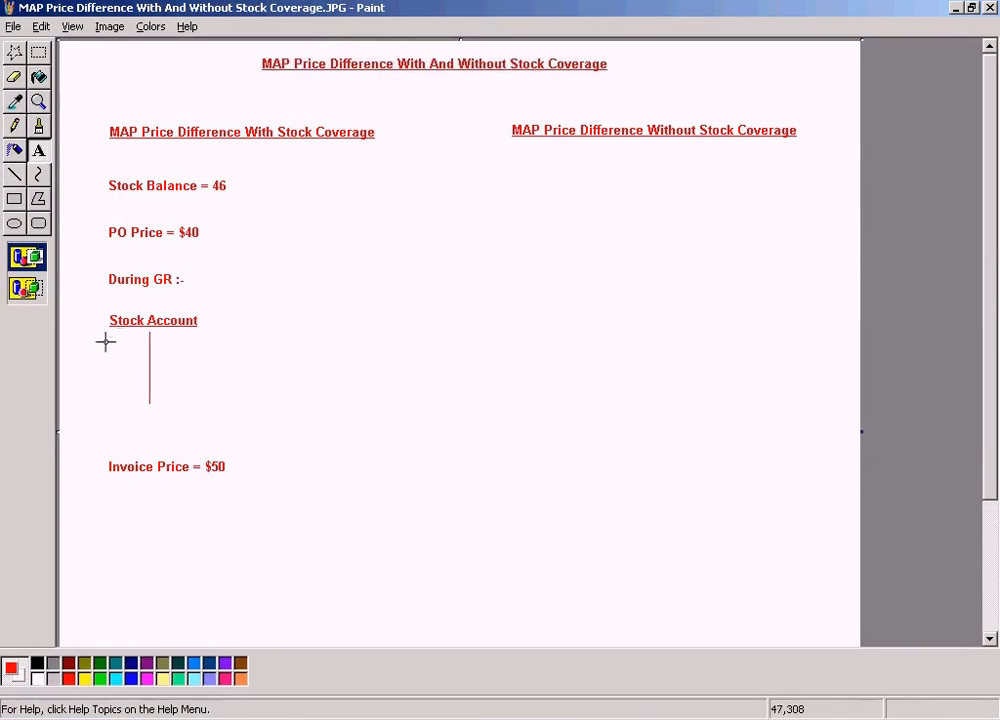
left_click_drag(97, 339, 140, 347)
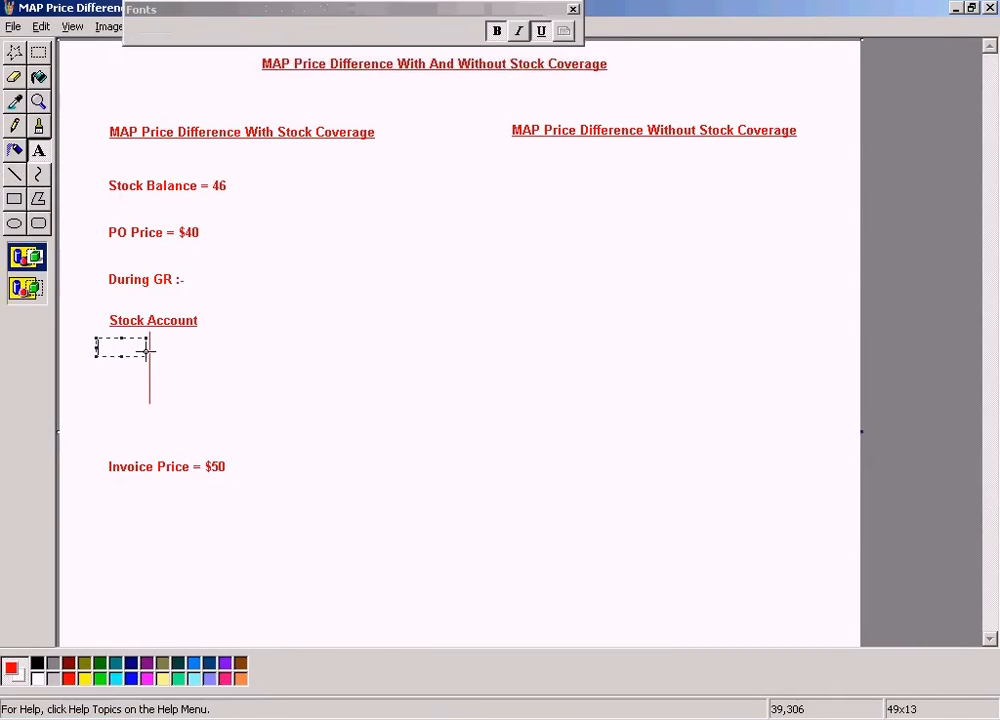
type("400")
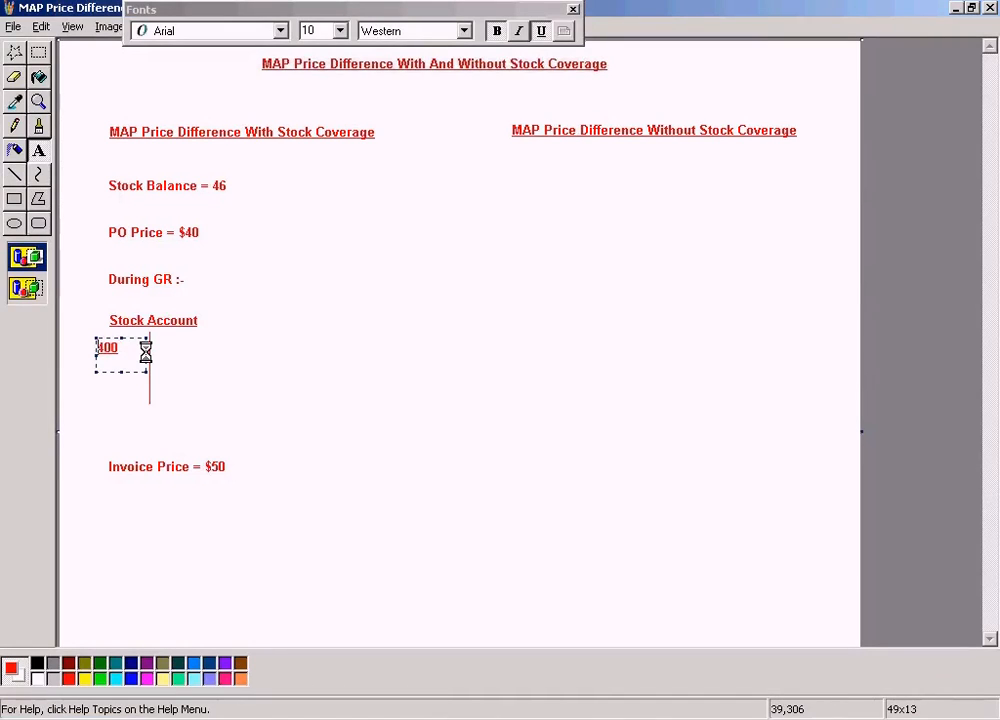
left_click(541, 31)
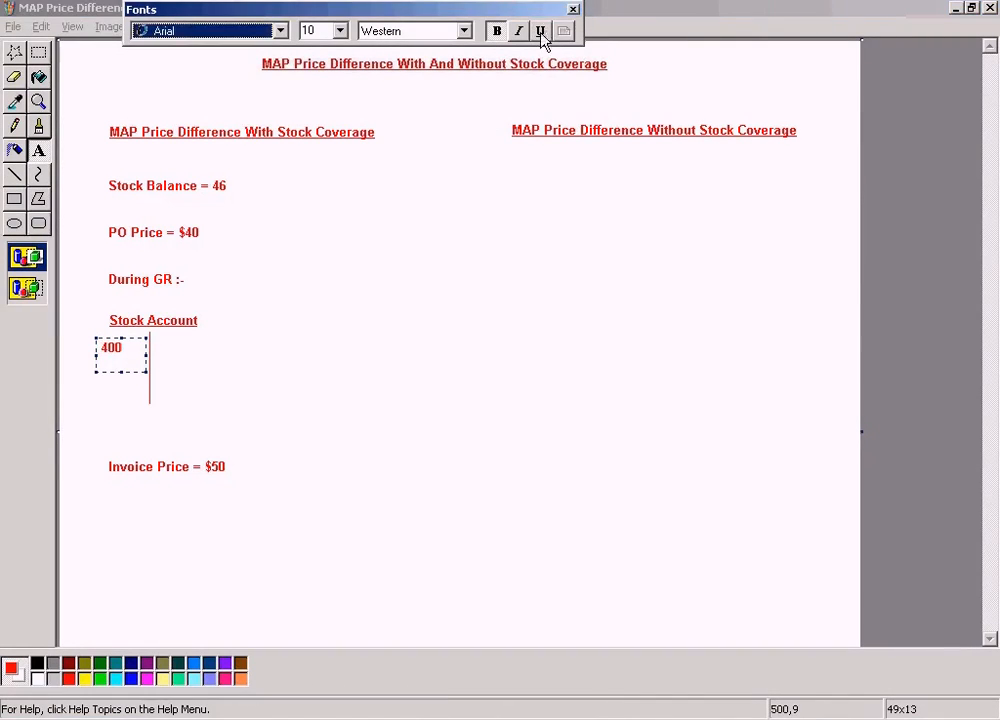
left_click(133, 343)
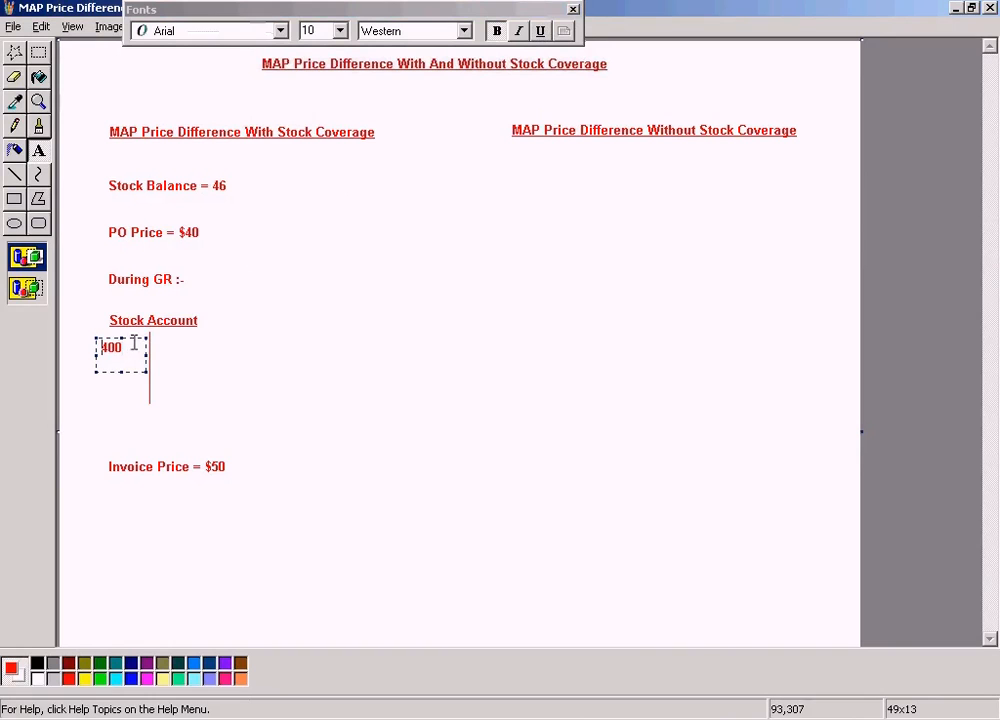
left_click(357, 346)
- Check the GR/IR posting in SAP, then add an underlined "GR/IR Clearing" heading beside "Stock Account" in Paint, in a box about 213x27 pixels
key("alt+Tab")
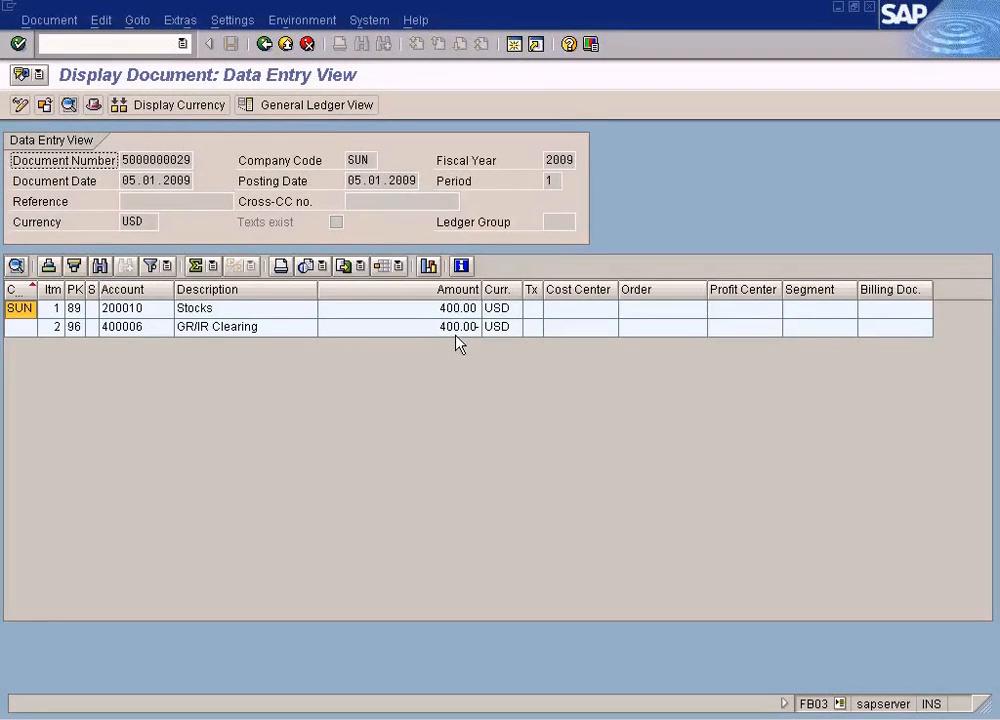
key("alt+Tab")
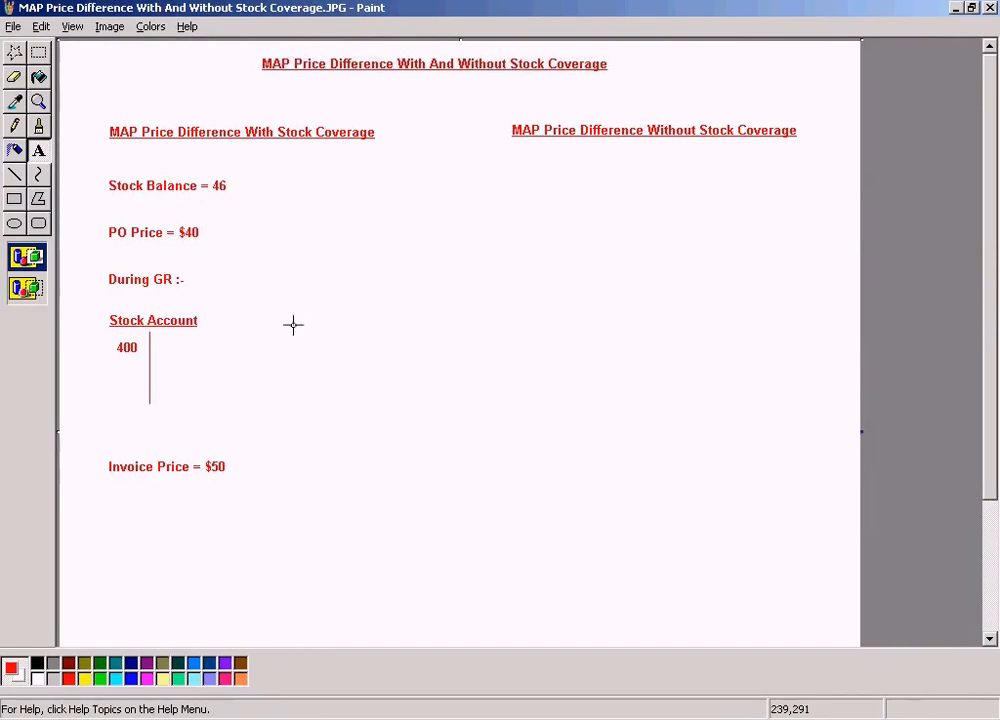
left_click_drag(290, 314, 500, 340)
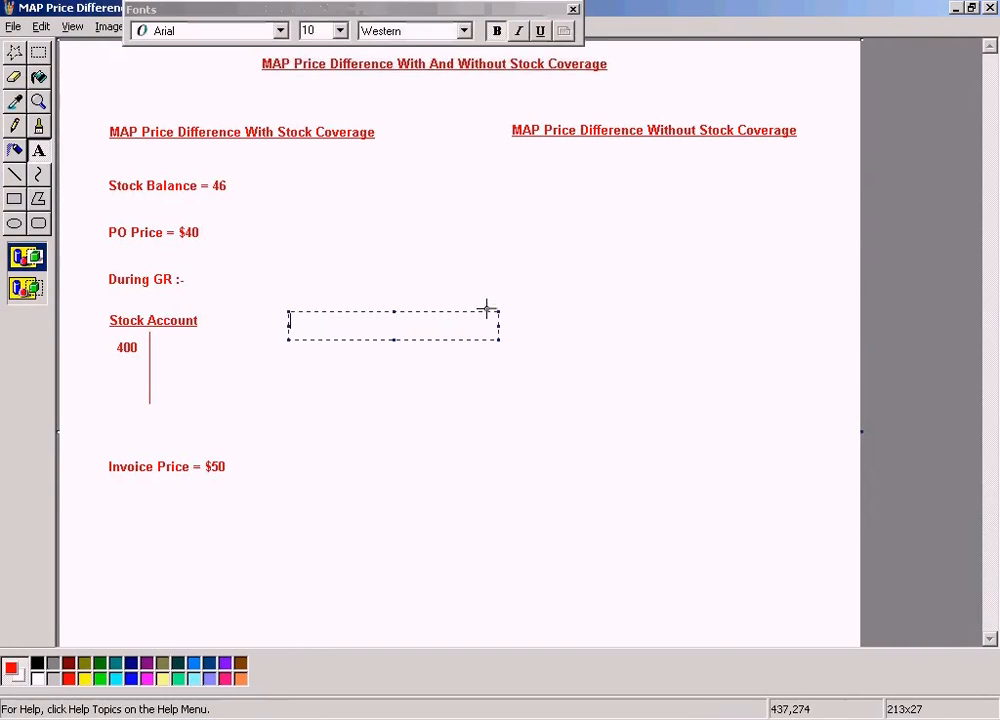
type("GR/IR Clearing")
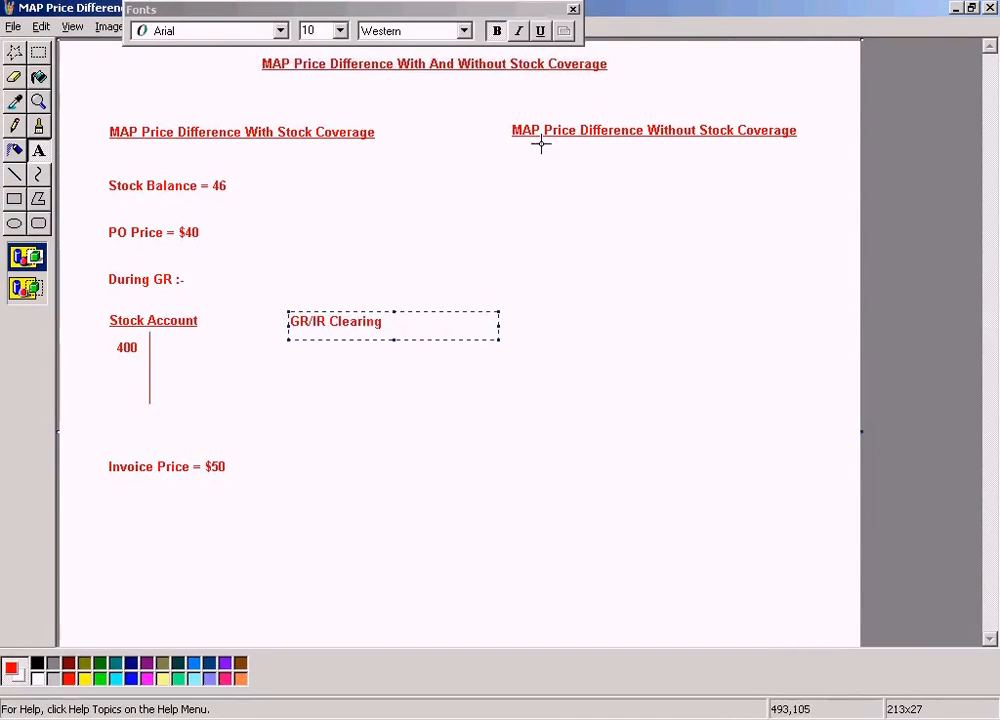
left_click(540, 31)
left_click(522, 250)
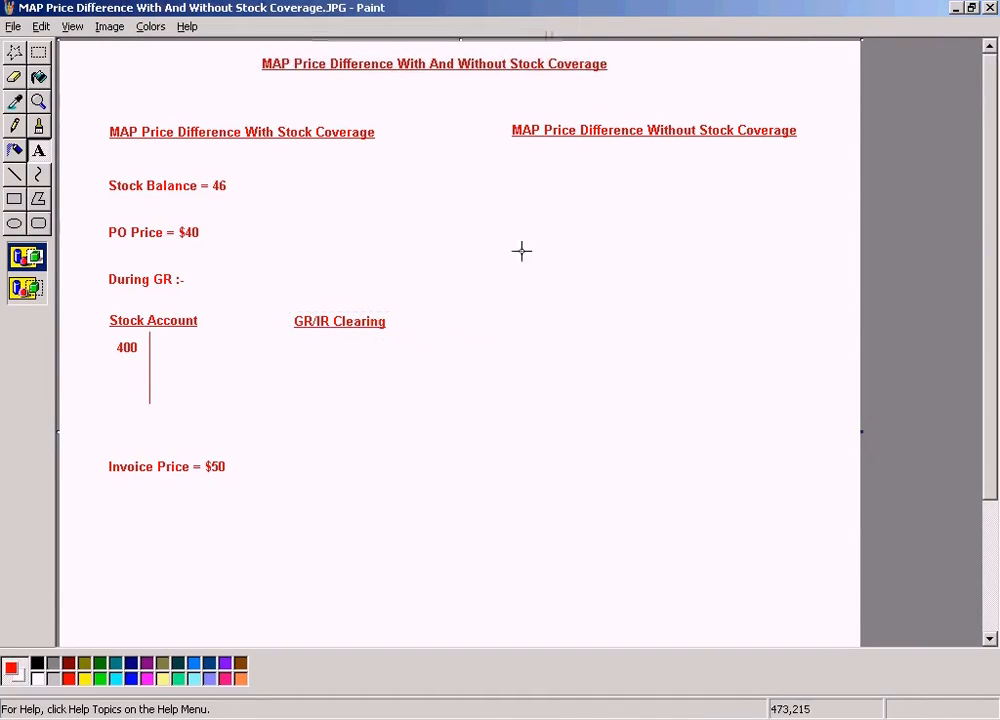
- Draw a vertical T-account line below the "GR/IR Clearing" heading with the second-thinnest line width
left_click(14, 176)
left_click(27, 262)
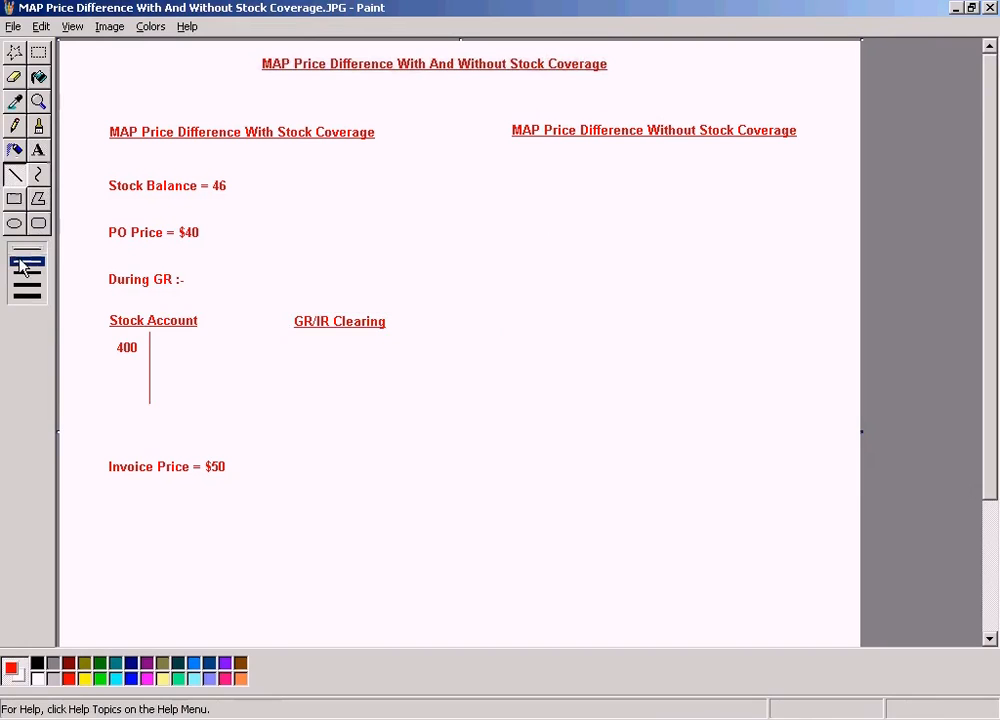
left_click_drag(337, 383, 339, 399)
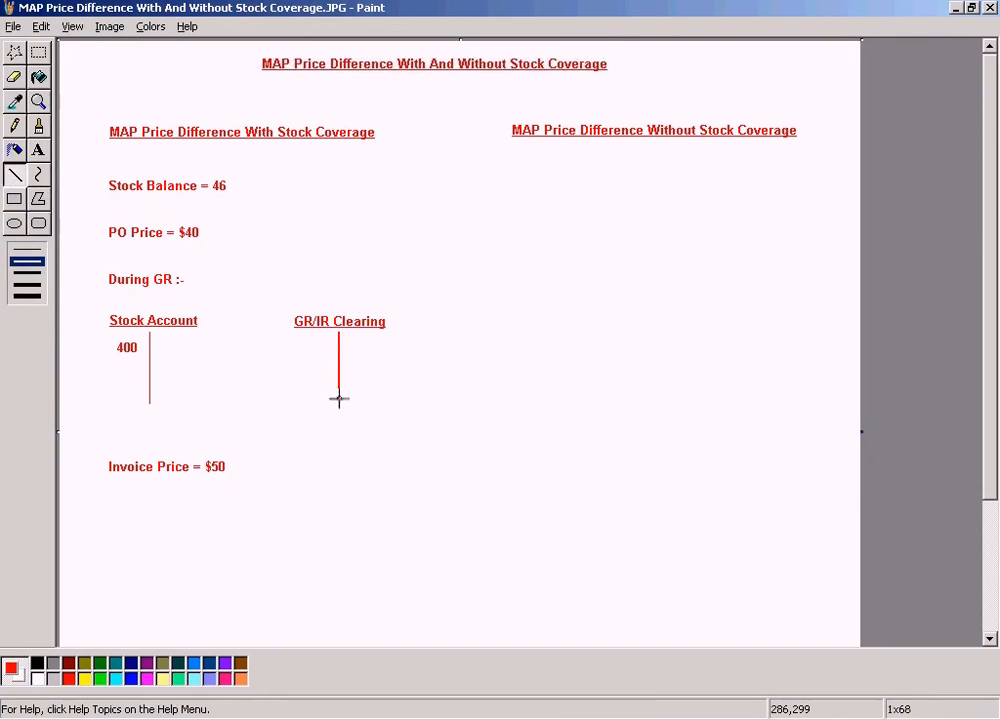
- Add 400 without underline to the credit side of the GR/IR Clearing account, in a text box about 130x21 pixels
left_click(38, 150)
left_click_drag(371, 343, 493, 360)
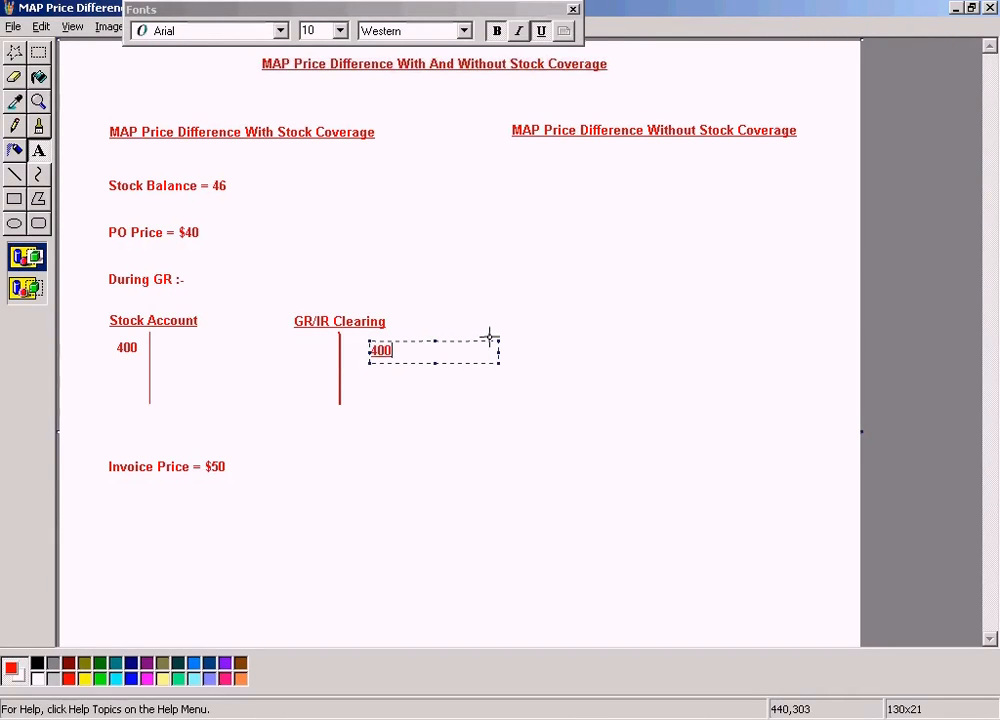
left_click(540, 30)
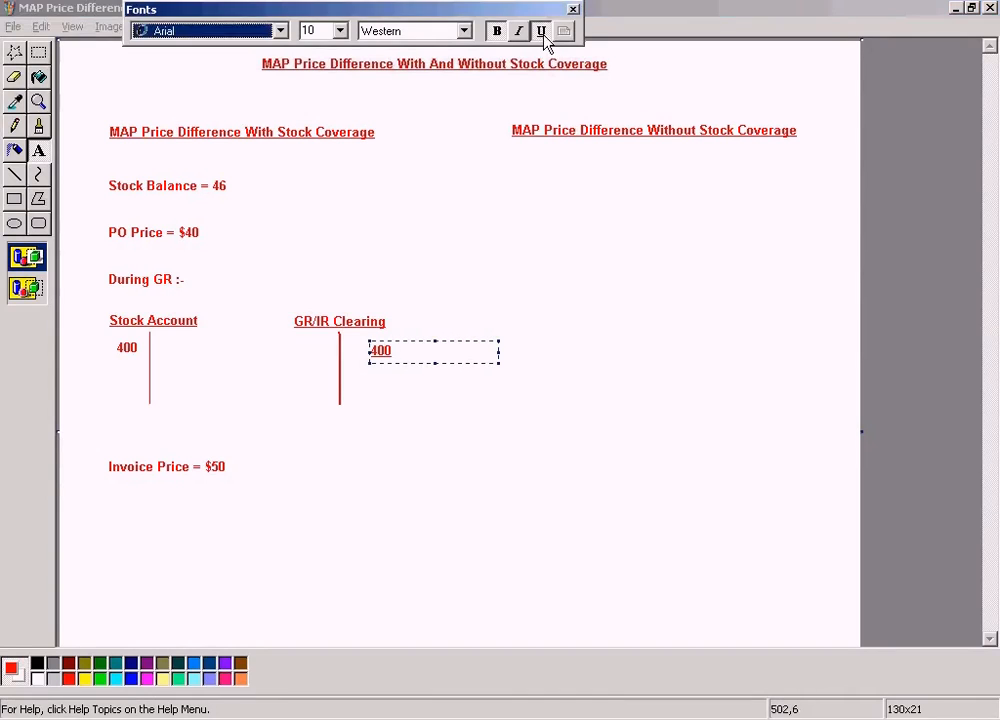
left_click(558, 277)
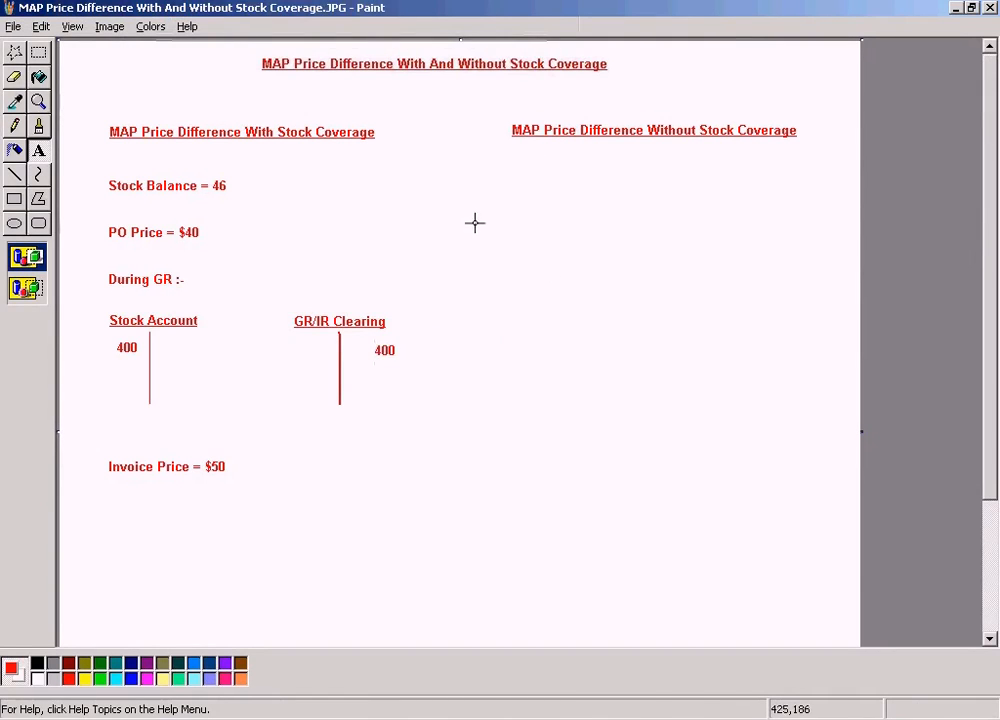
- Compare the drawn T-accounts with the postings in the SAP accounting document and return to Paint
key("alt+Tab")
key("alt+Tab")
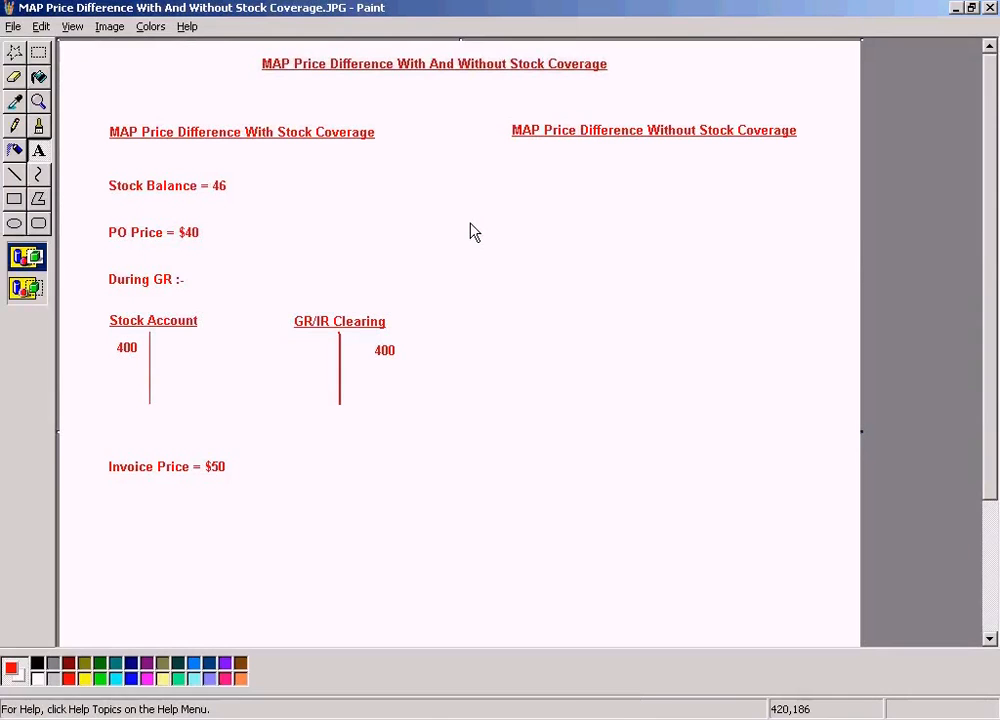
key("alt+Tab")
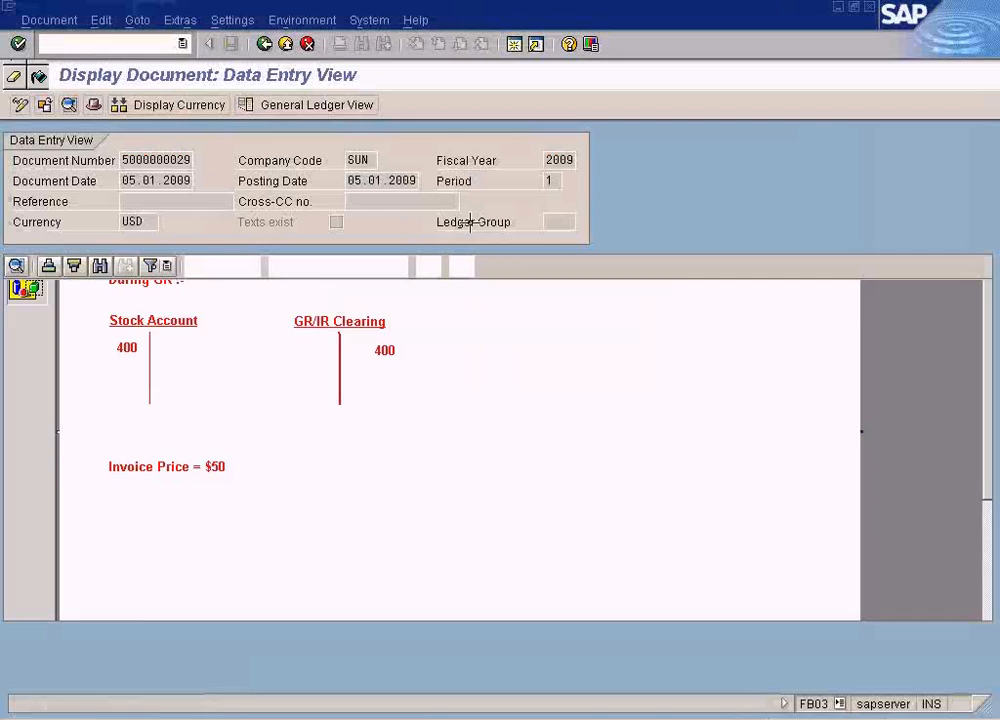
key("alt+Tab")
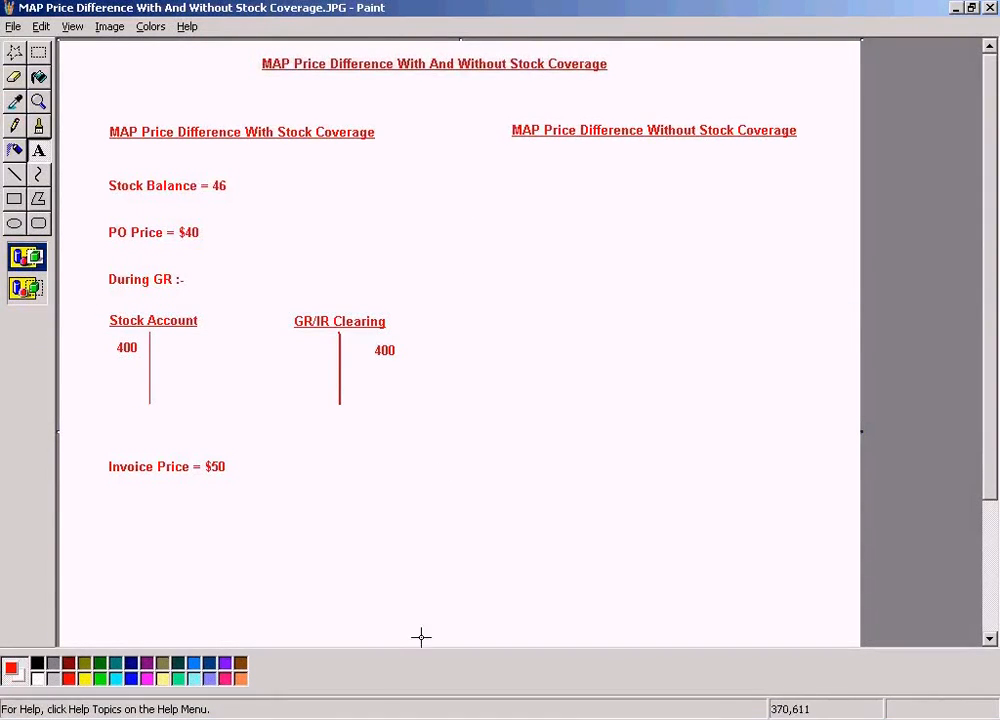
- Switch to SAP's incoming invoice entry, set the invoice date to 05.01.2009, recheck the Paint notes, and enter 500 as the amount
left_click(330, 714)
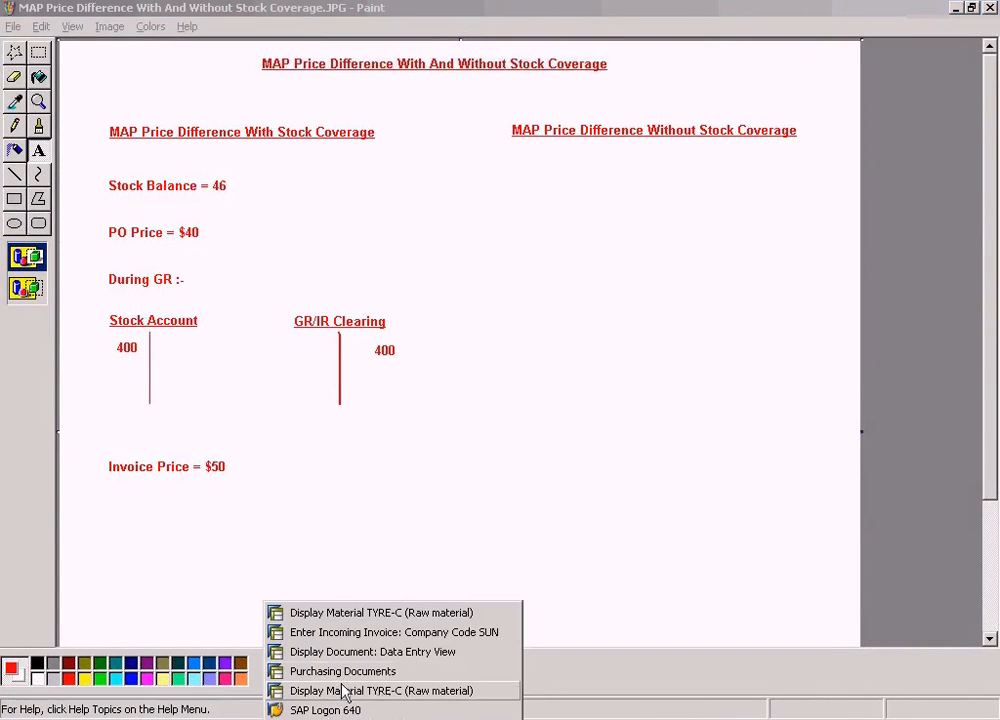
left_click(346, 632)
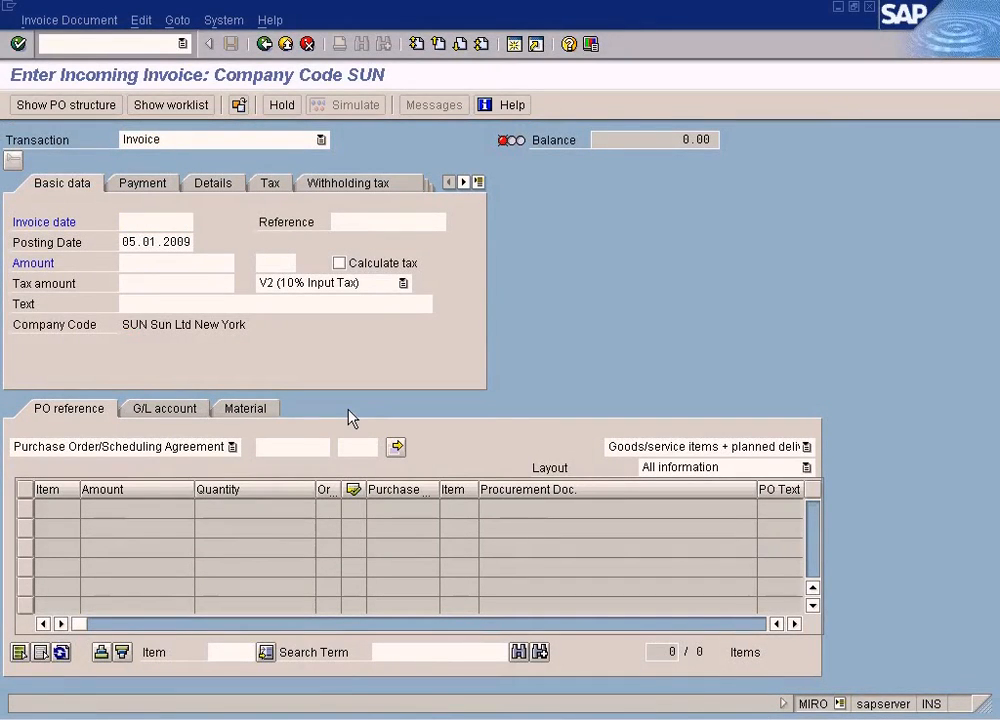
key("F4")
key("Return")
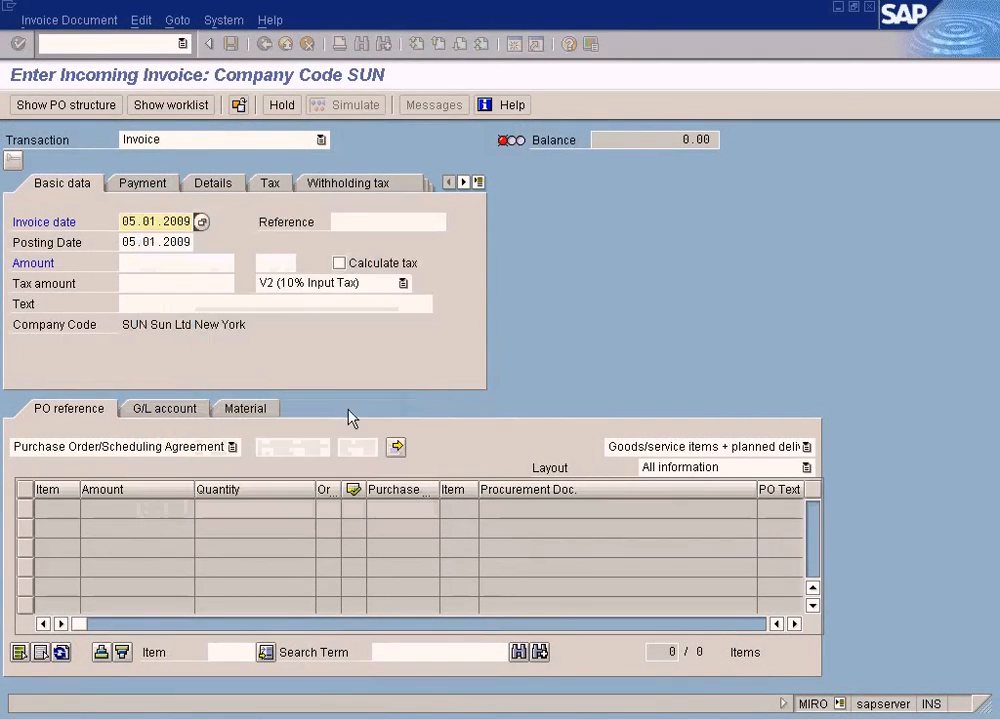
left_click(208, 265)
key("alt+Tab")
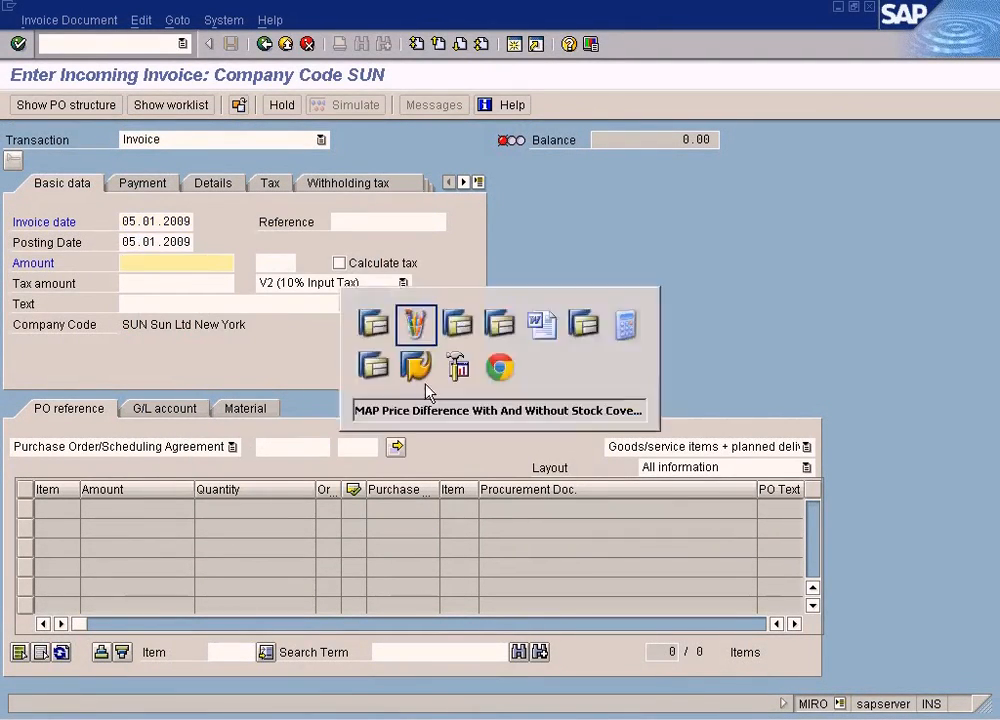
key("alt+Tab")
type("50")
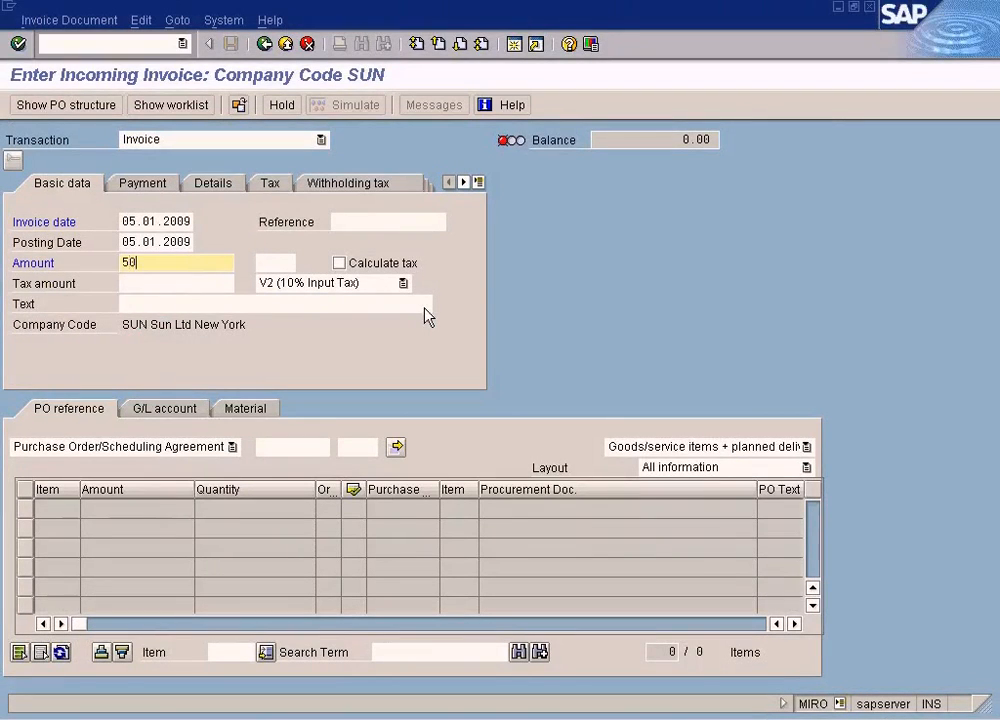
- Switch to the open Purchasing Documents selection window in SAP and close it
left_click(337, 447)
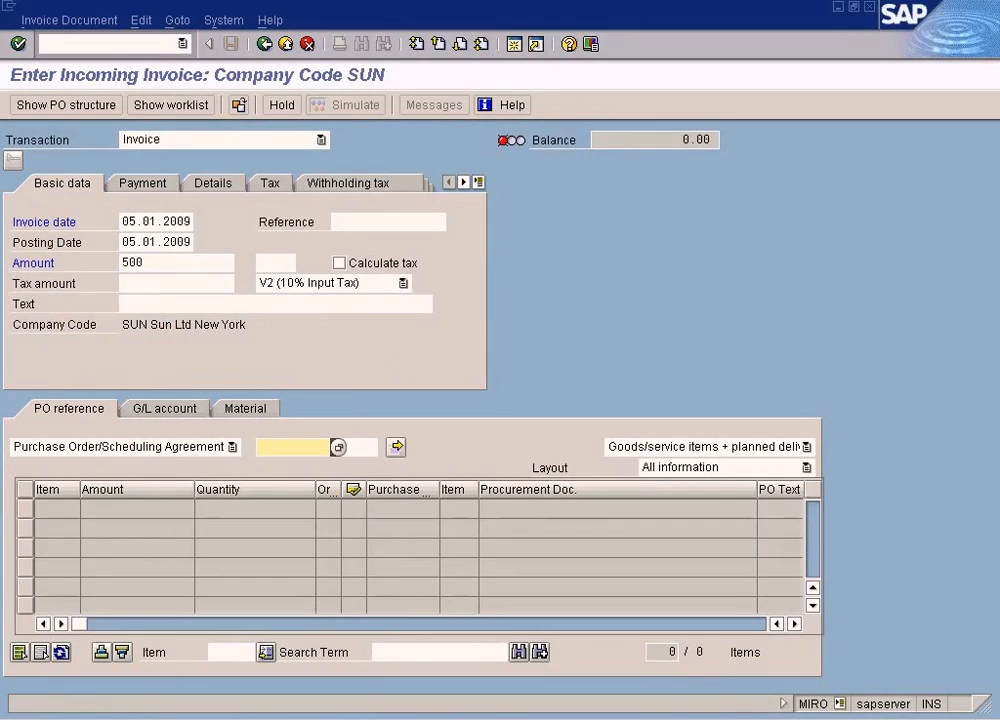
left_click(335, 718)
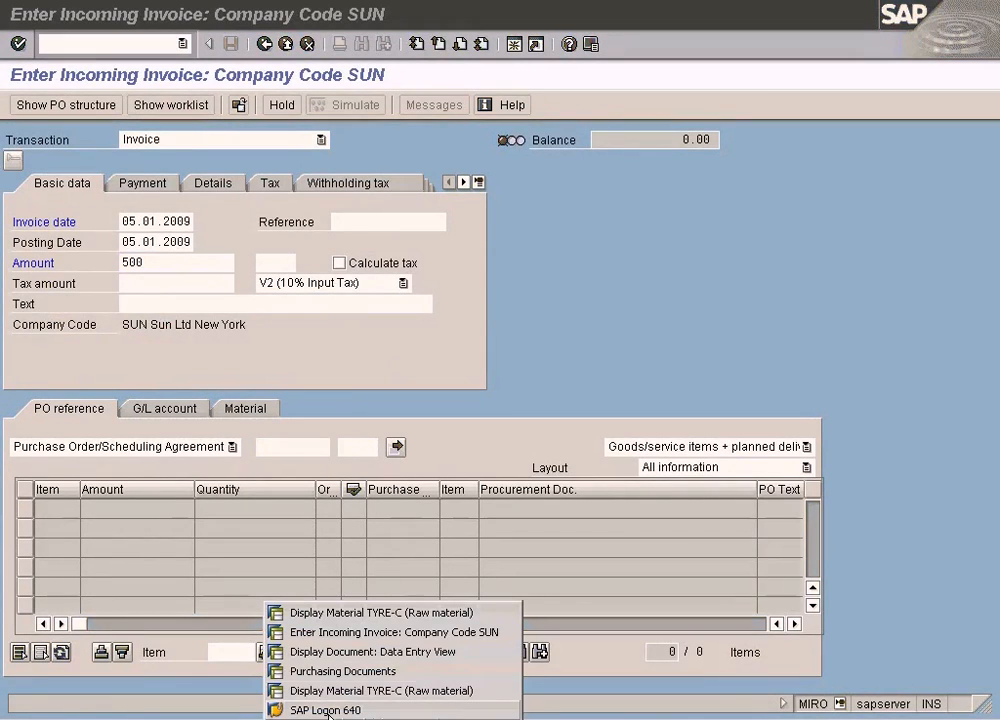
left_click(367, 671)
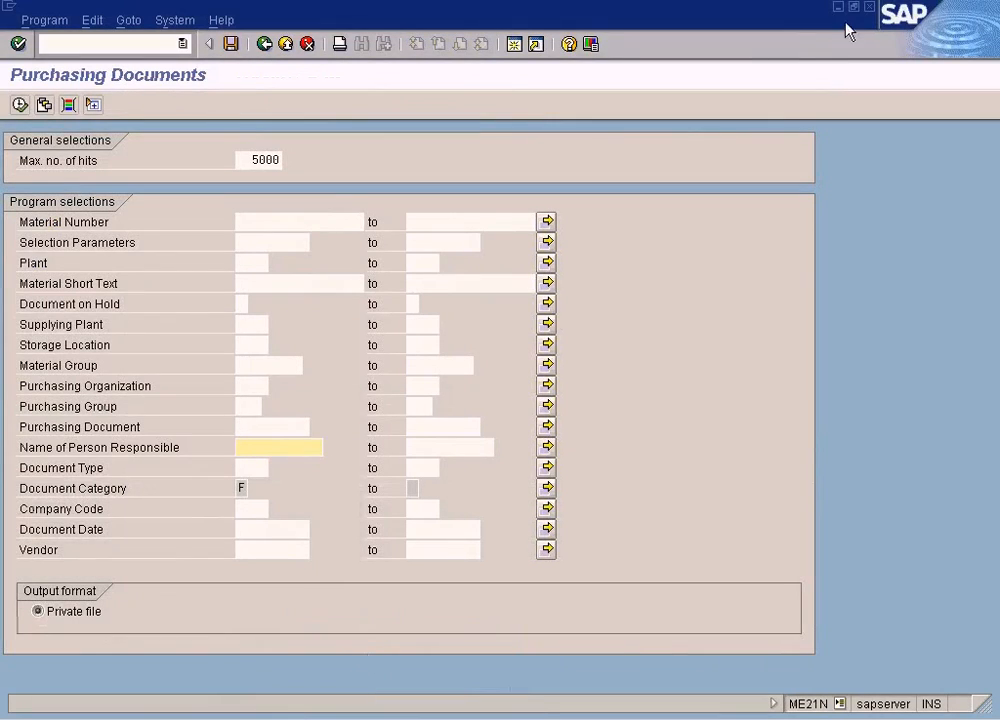
left_click(870, 7)
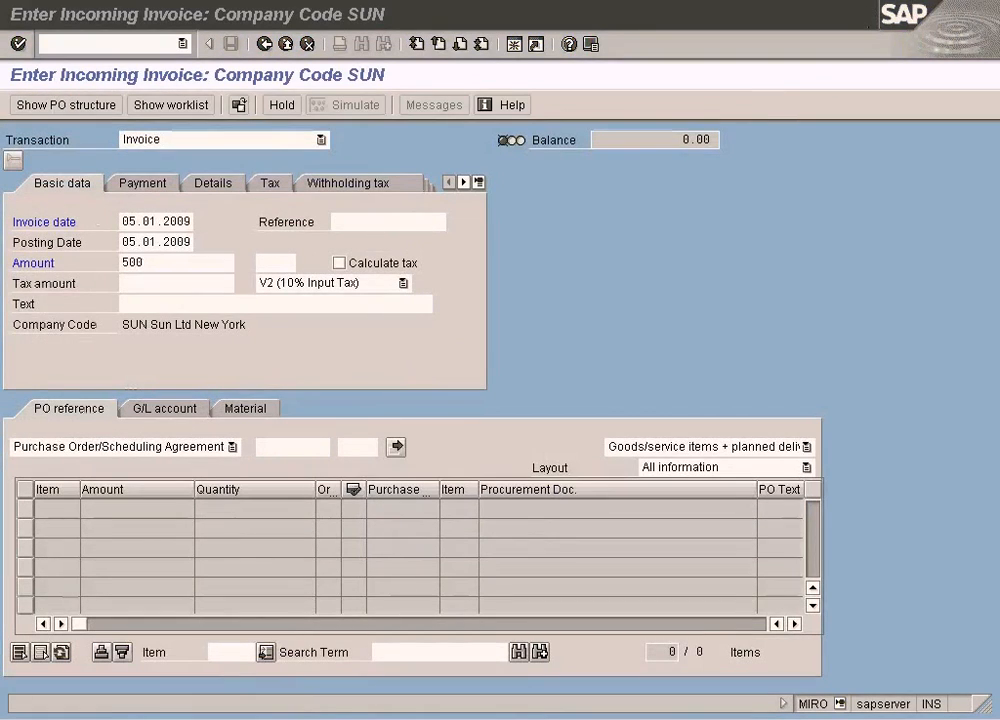
- Copy the purchase order number from TYRE-C's goods receipt material document into the incoming invoice's PO reference and load its item
left_click(335, 718)
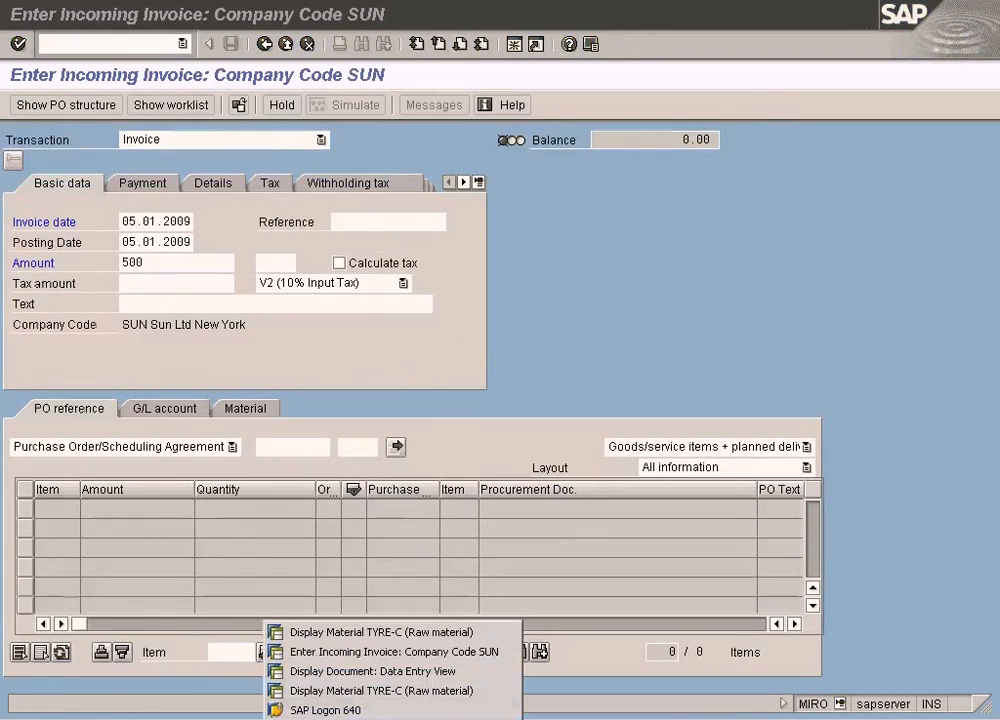
left_click(336, 671)
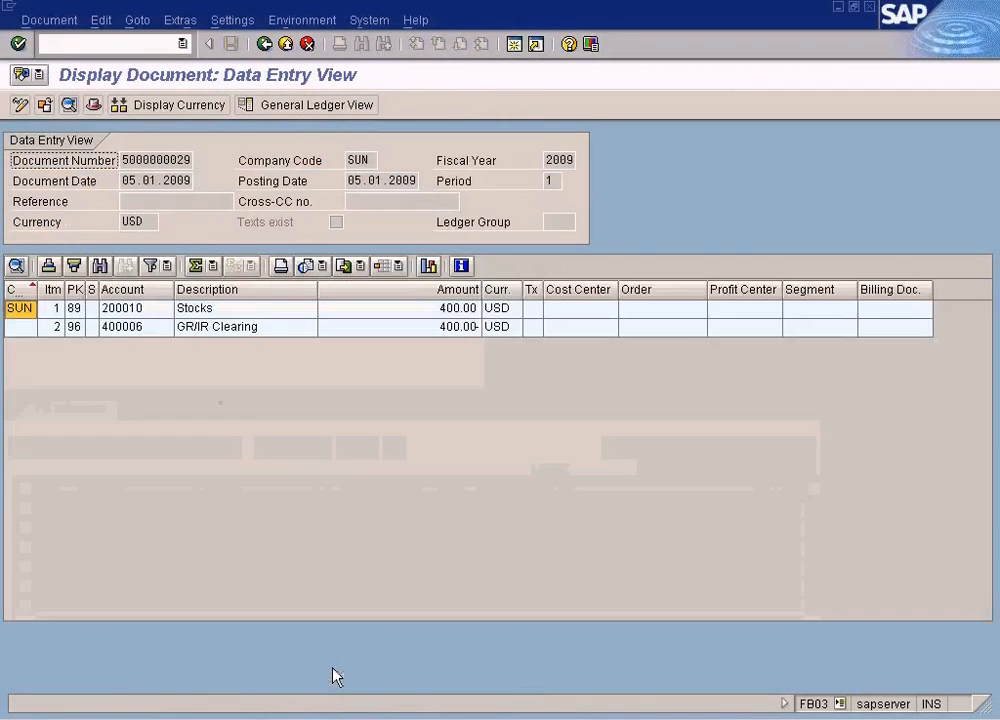
left_click(264, 43)
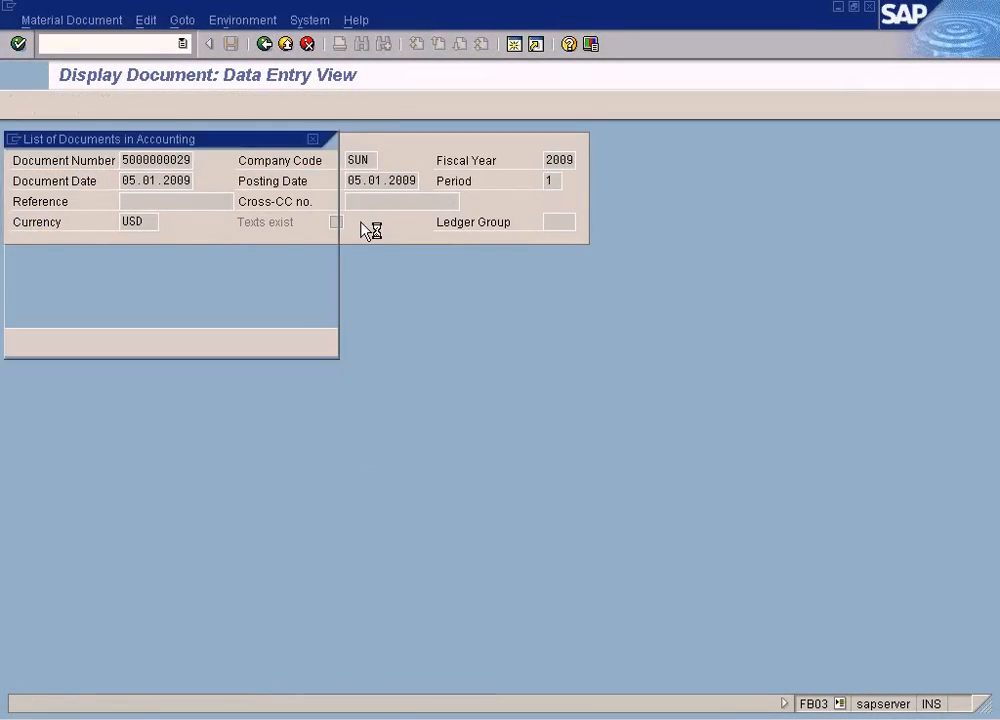
left_click(189, 344)
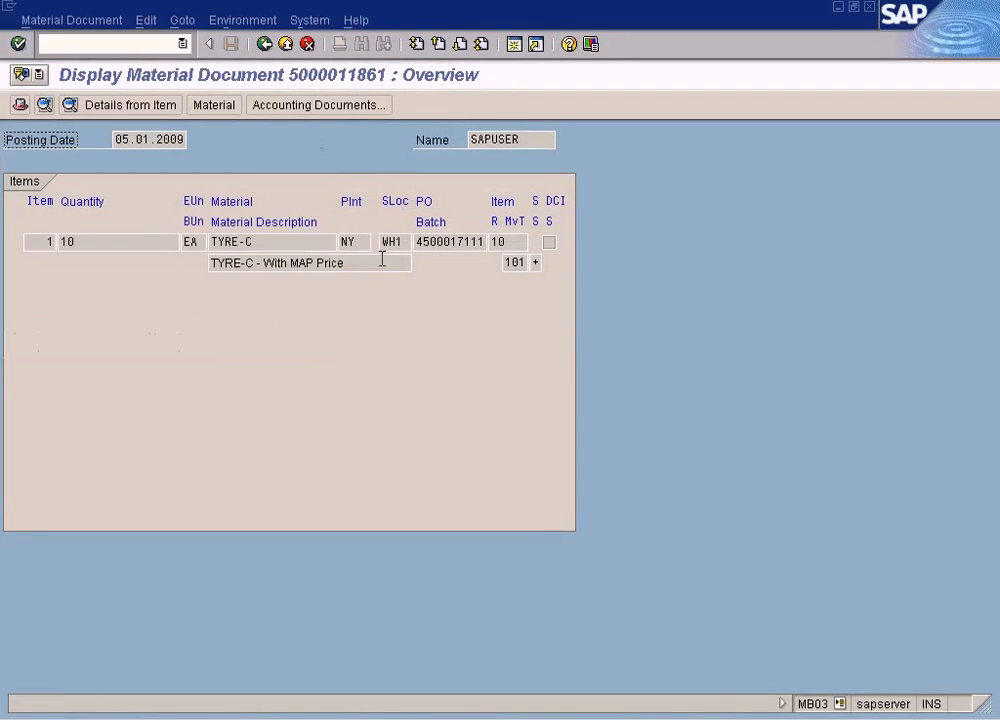
double_click(415, 242)
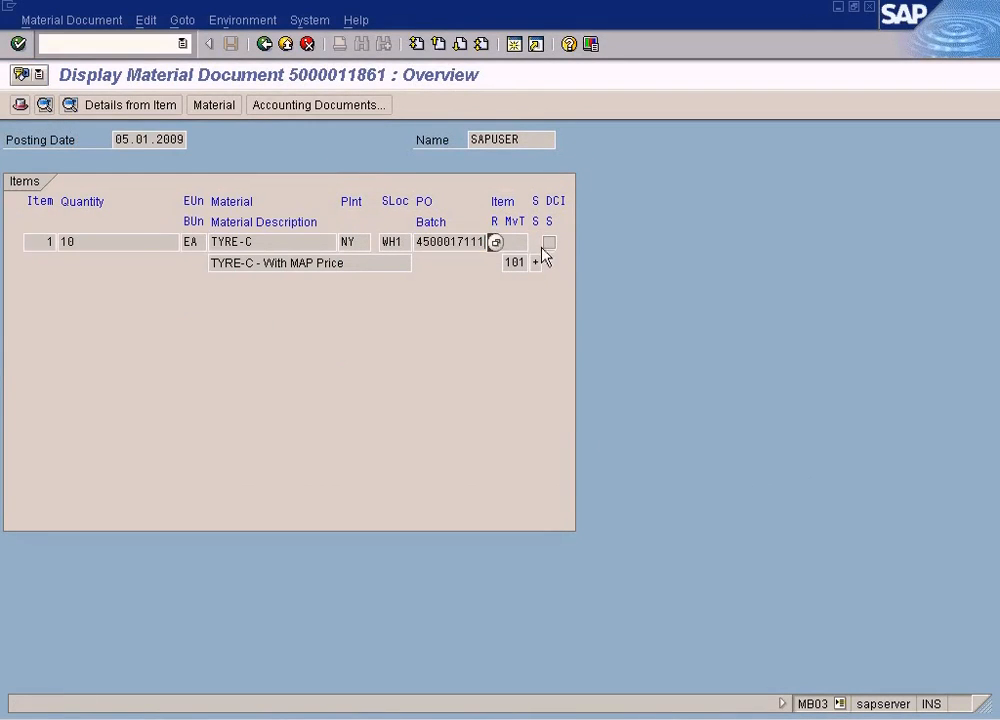
key("ctrl+v")
key("Return")
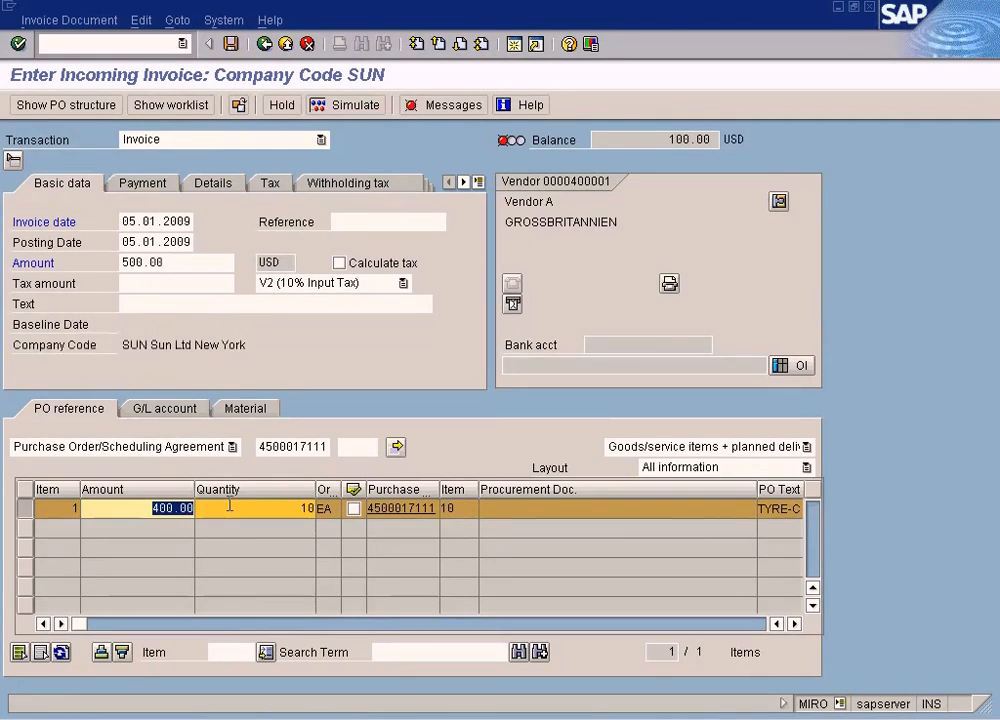
- Set the TYRE-C invoice item's amount to 500 and enable automatic tax calculation
type("500")
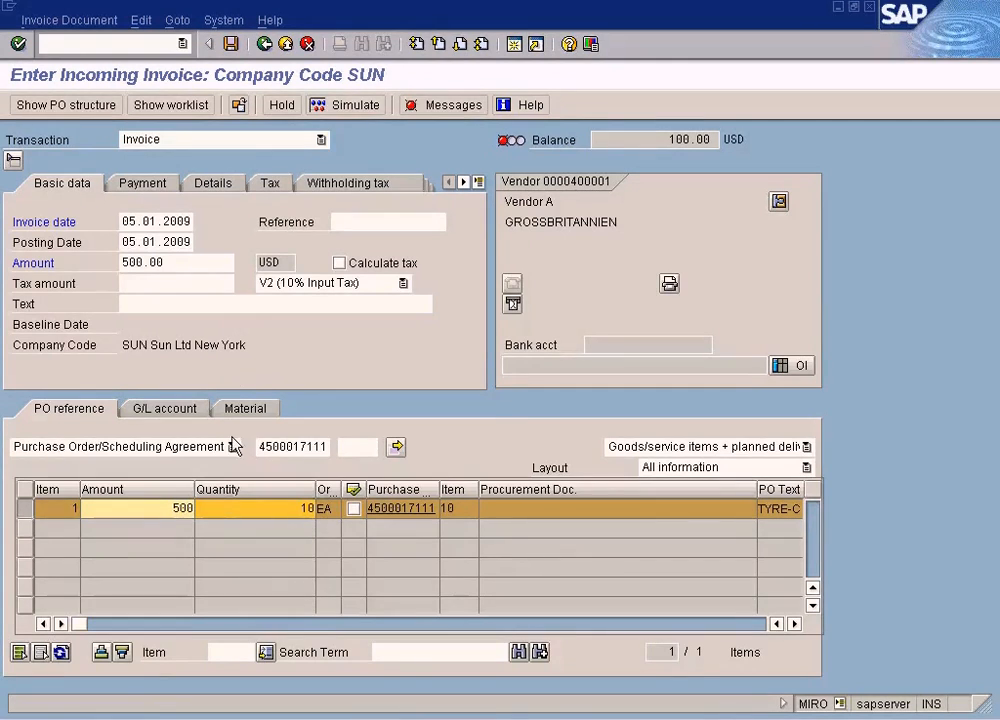
left_click(339, 263)
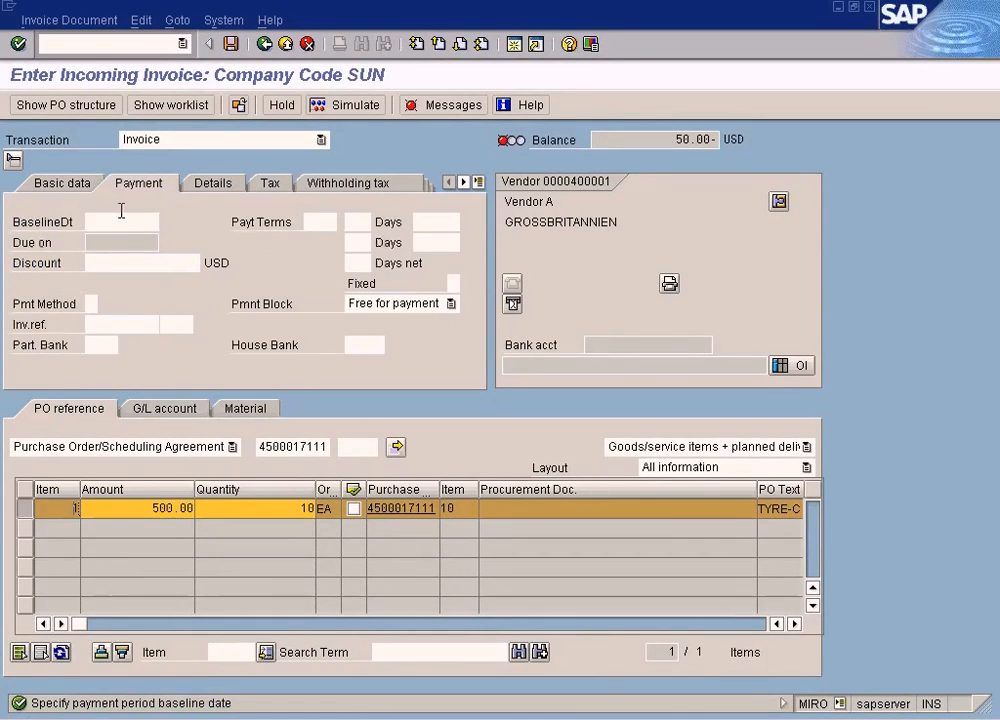
- Set the invoice's payment baseline date to 05.01.2009 from the calendar
left_click(121, 220)
key("F4")
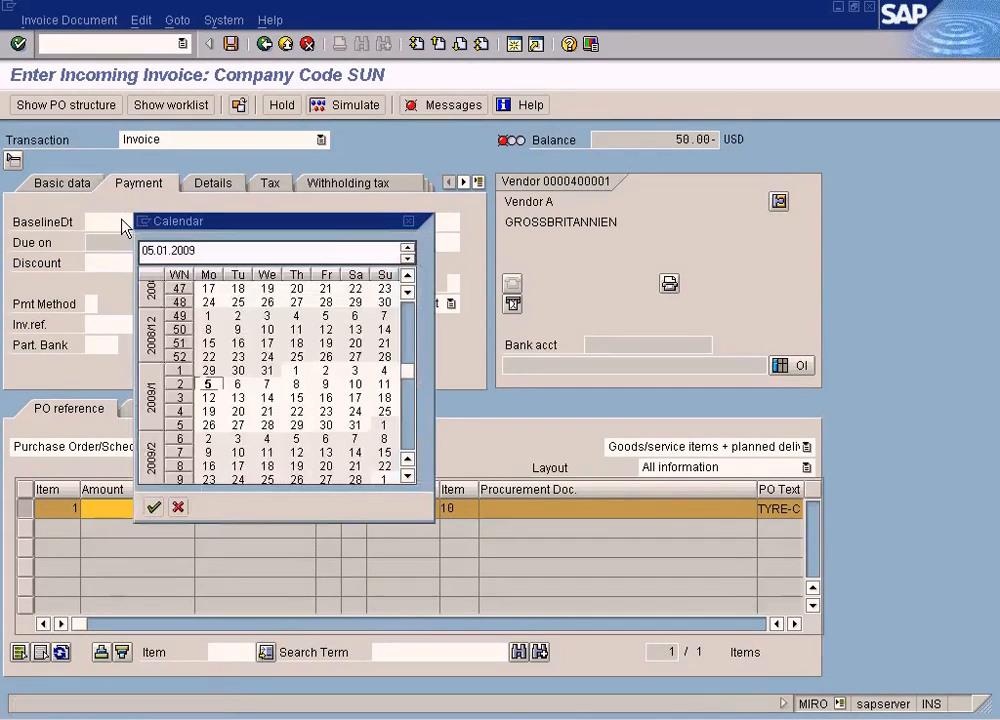
key("Return")
- Set the invoice amount to 550 in the basic data and simulate the invoice posting
left_click(70, 184)
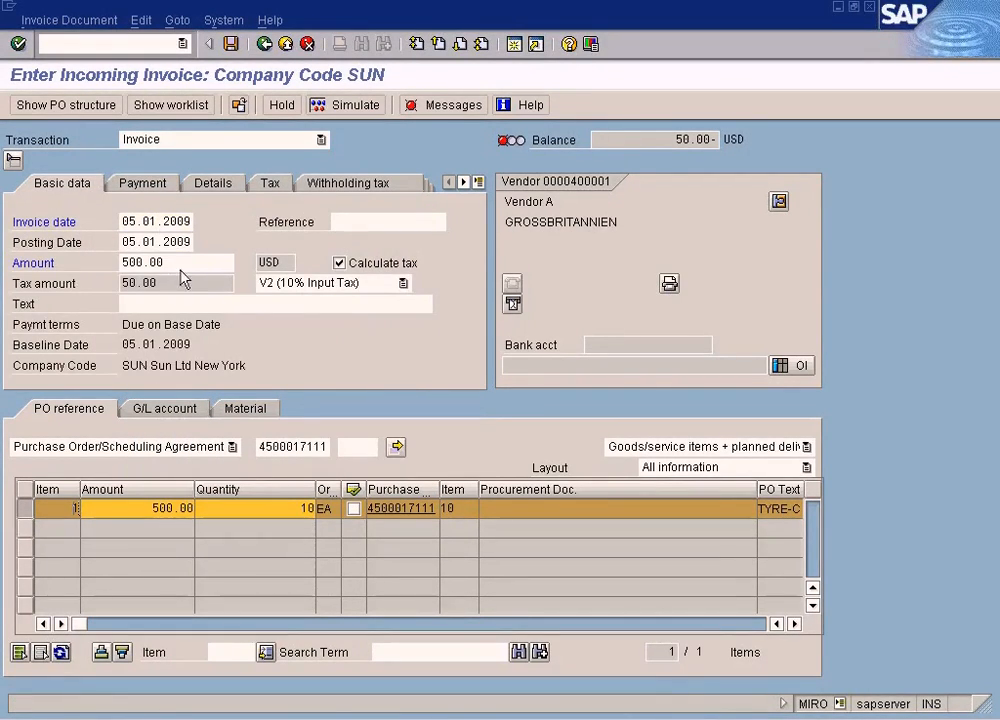
left_click_drag(171, 263, 107, 263)
type("550")
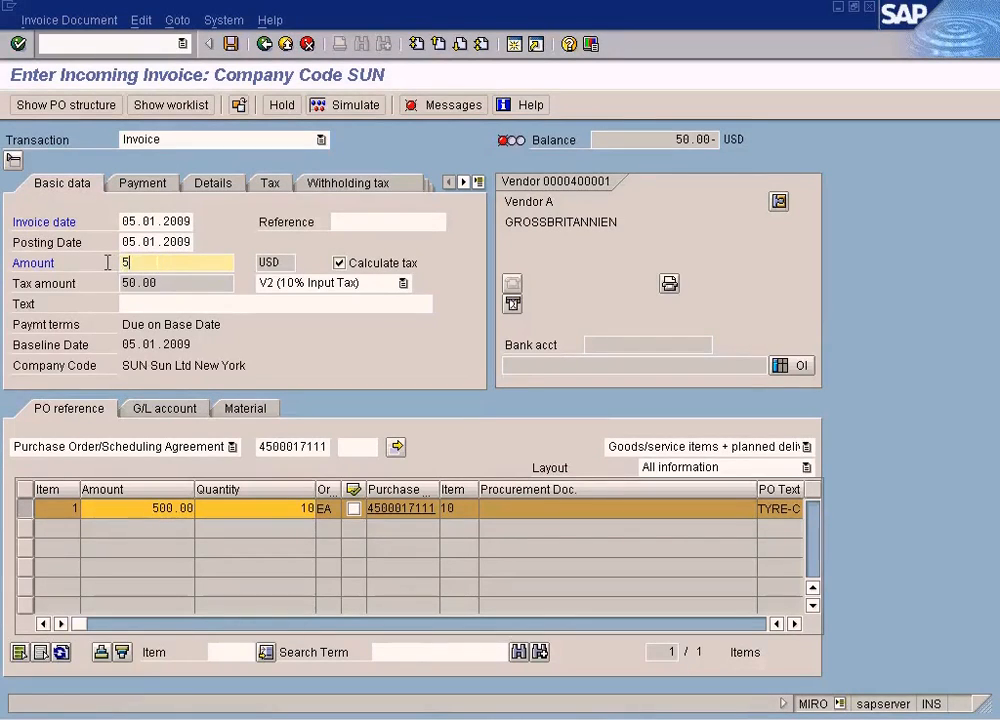
left_click(344, 110)
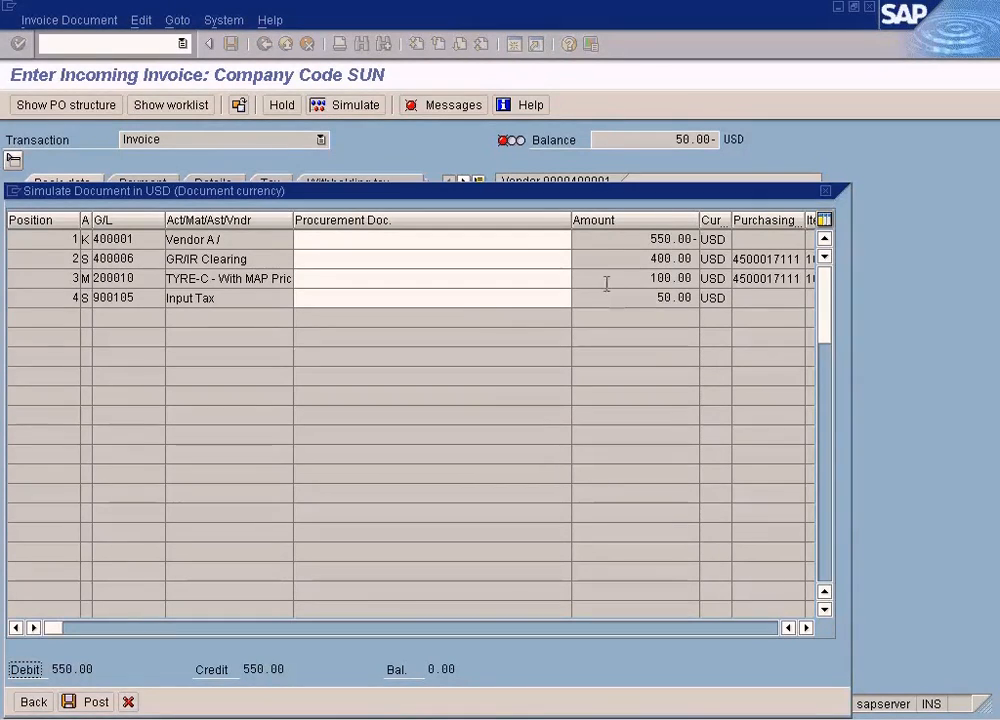
- Examine the simulated posting's vendor, GR/IR clearing and TYRE-C lines, including the amounts and the stock G/L account
double_click(655, 239)
left_click(654, 259)
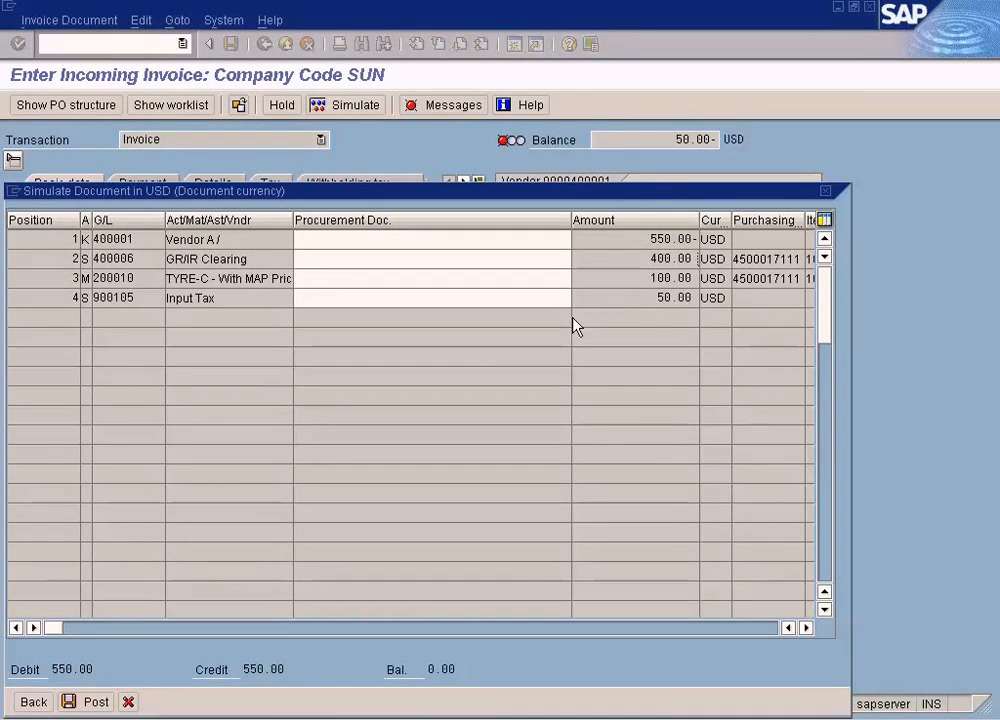
double_click(662, 278)
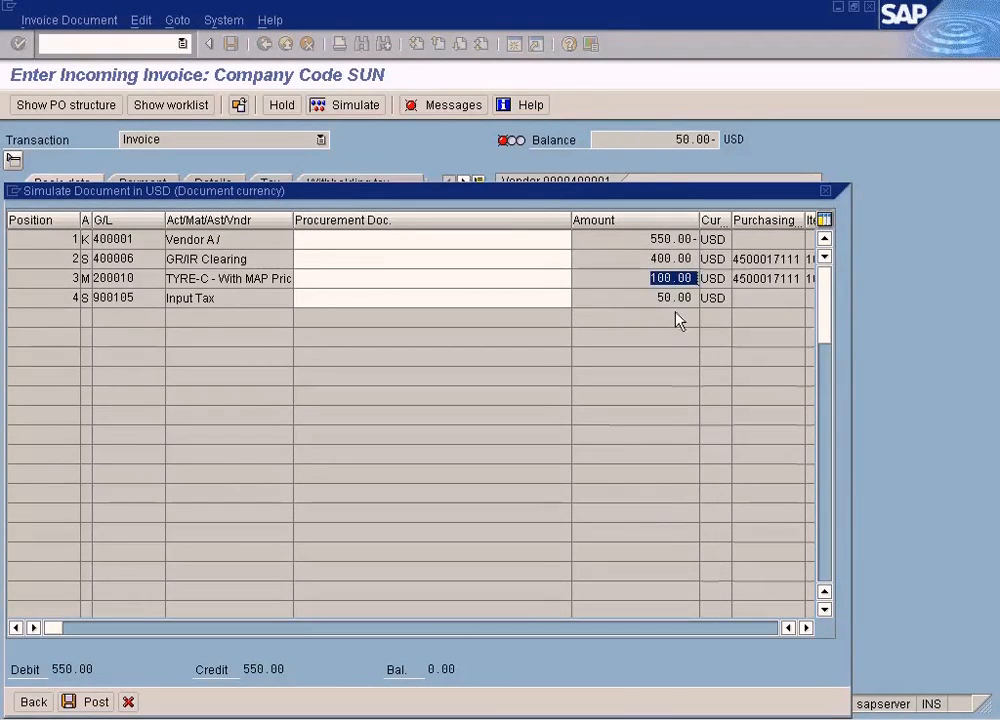
left_click_drag(155, 282, 99, 279)
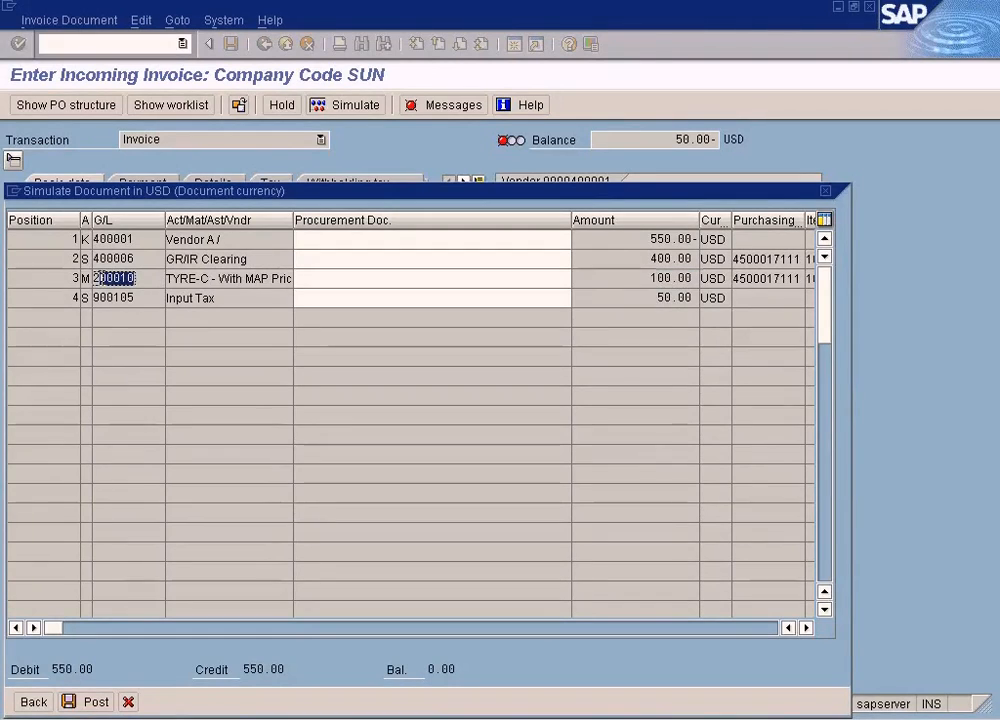
left_click(241, 279)
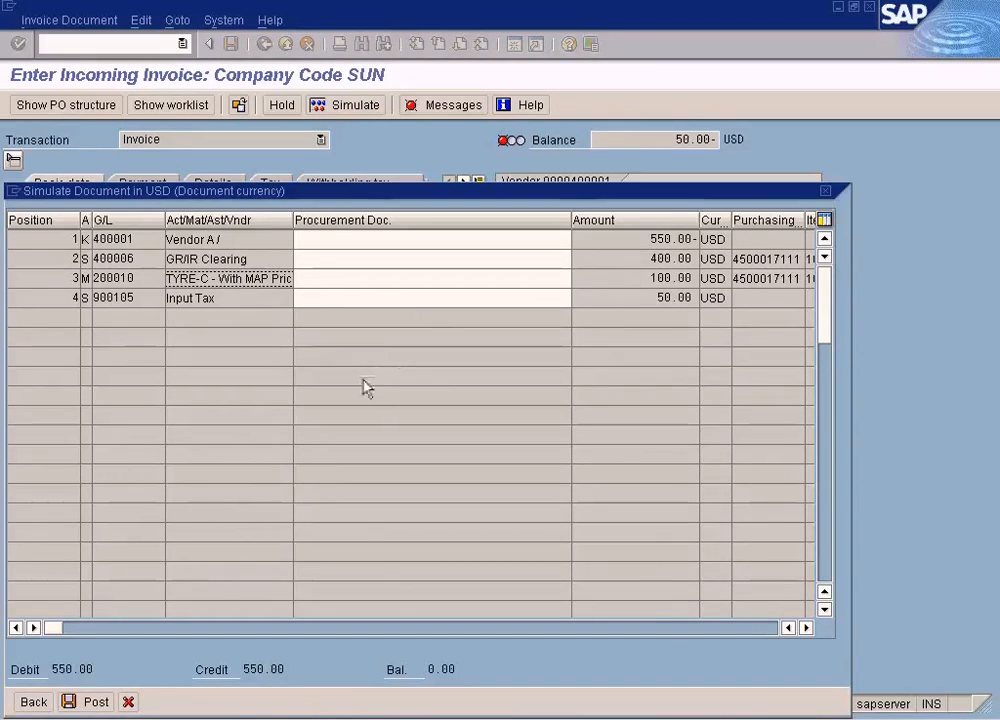
left_click_drag(343, 196, 396, 176)
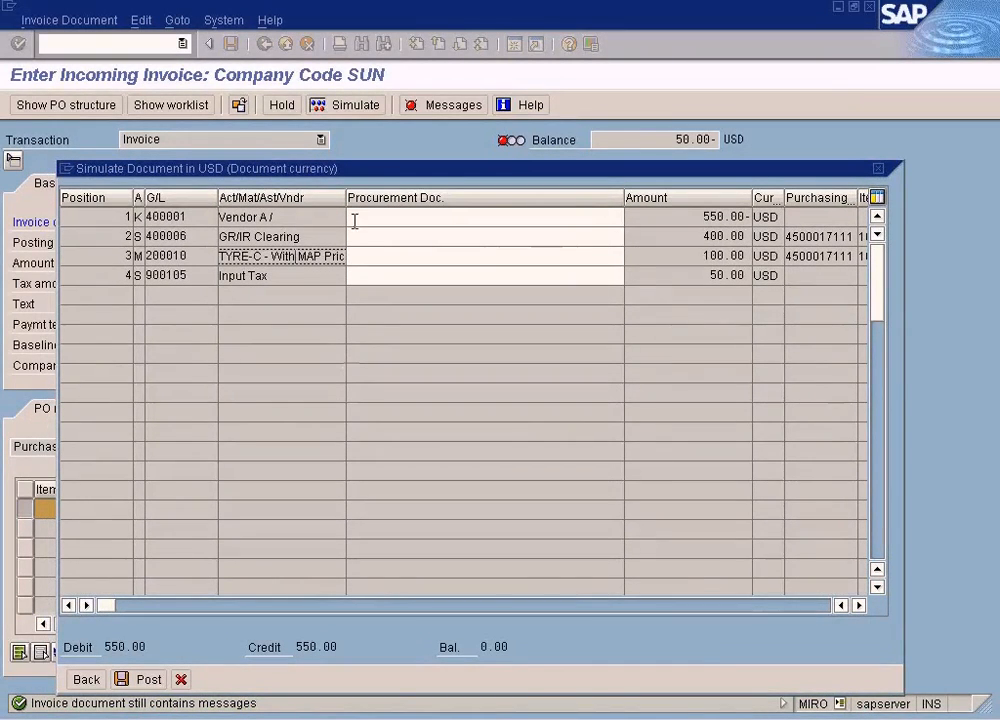
left_click_drag(370, 174, 729, 216)
left_click_drag(527, 188, 380, 152)
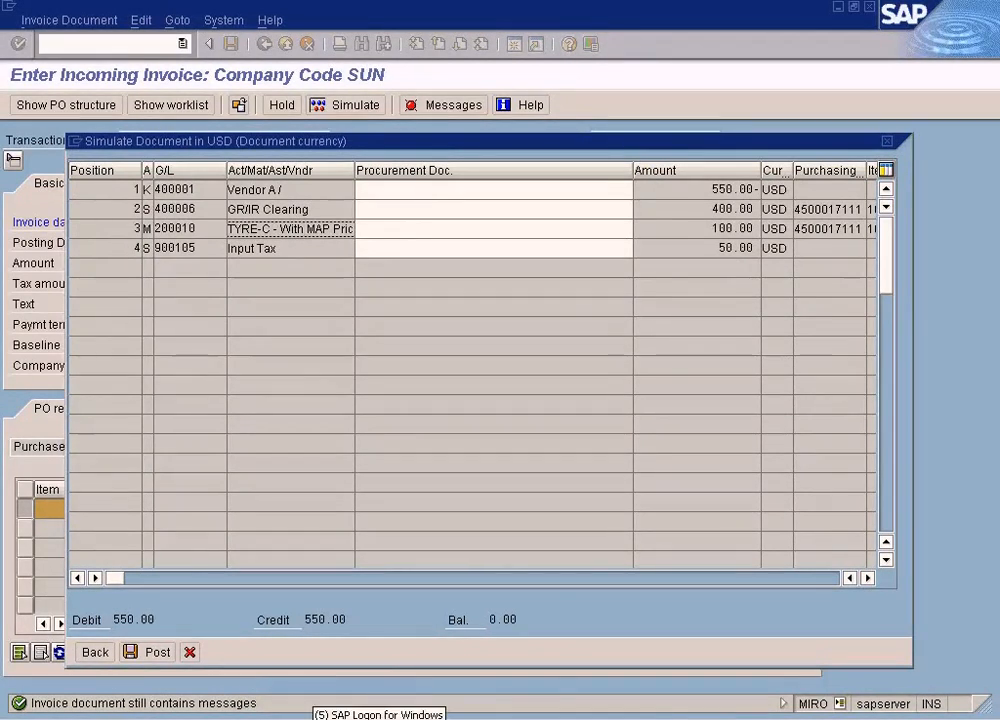
- Check TYRE-C's unrestricted plant stock in its material display, then return to the invoice simulation
left_click(378, 714)
left_click(422, 635)
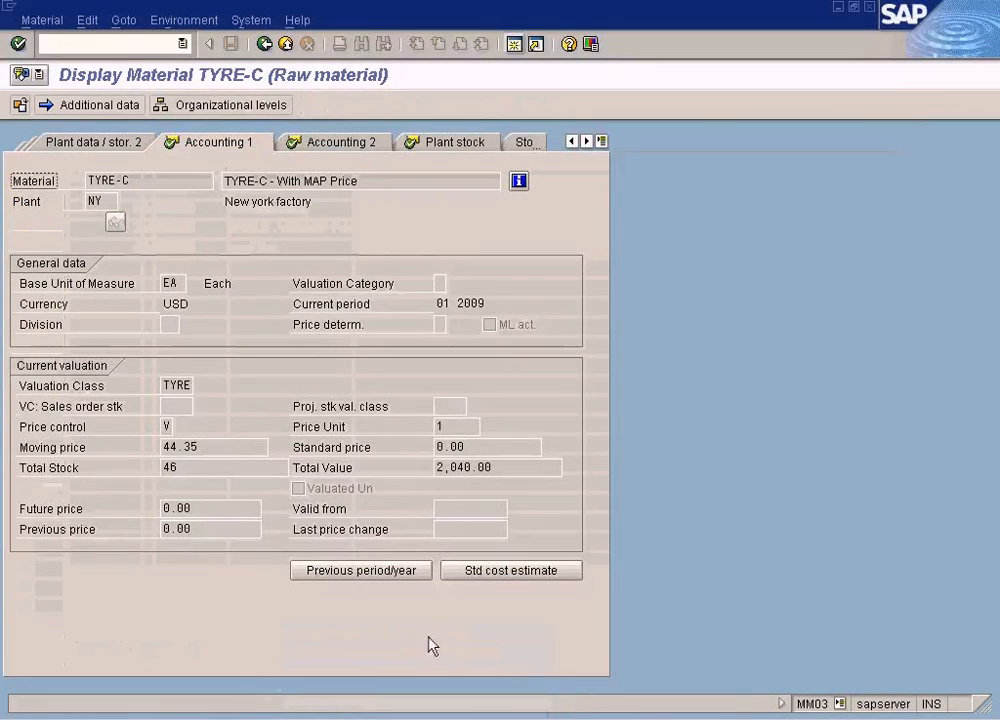
left_click(460, 143)
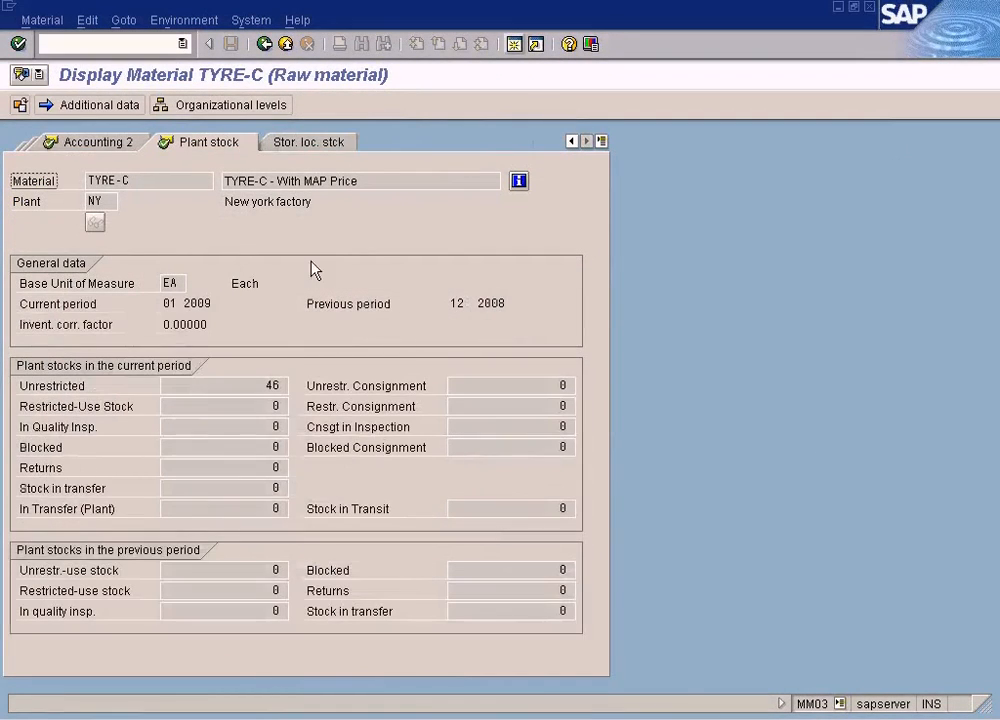
double_click(250, 385)
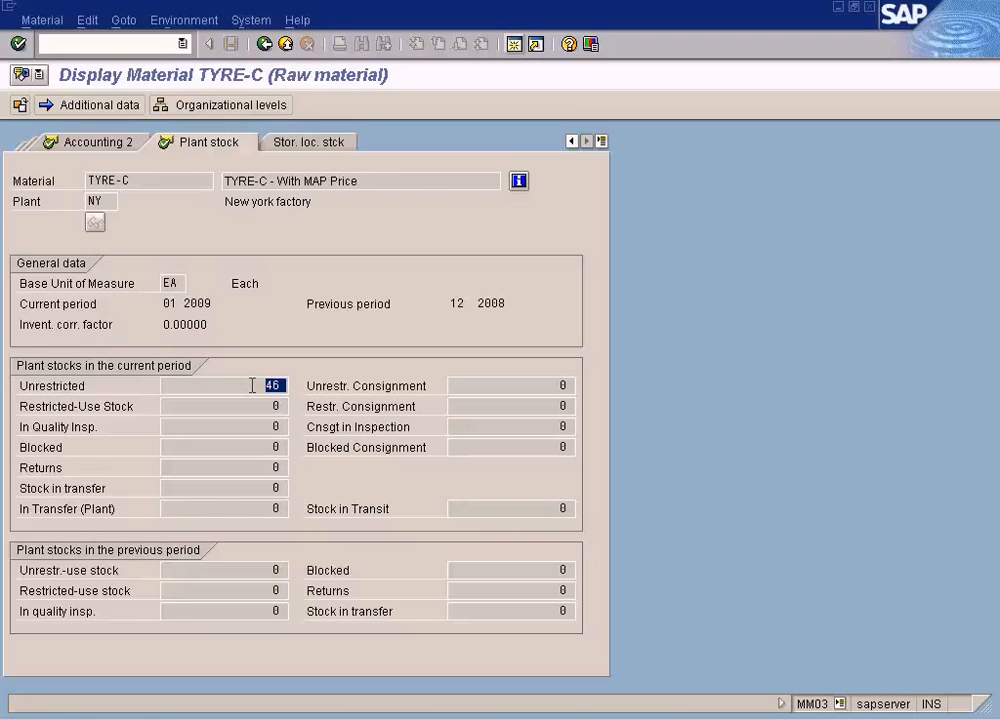
key("alt+Tab")
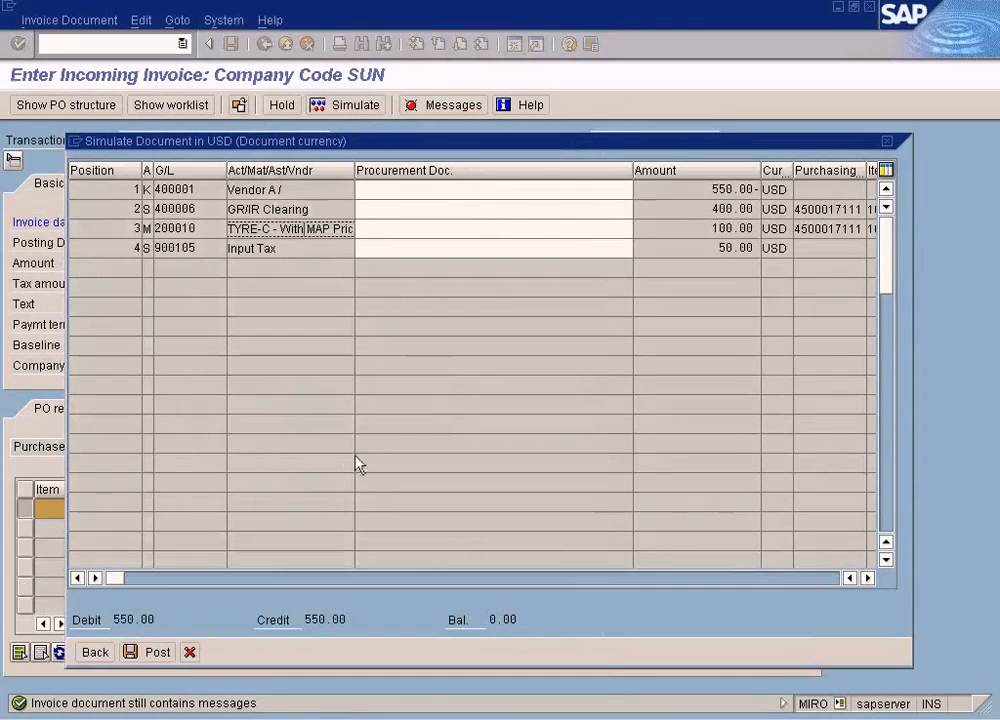
- Reposition the simulation window and examine the amount on the TYRE-C line
left_click_drag(362, 145, 375, 94)
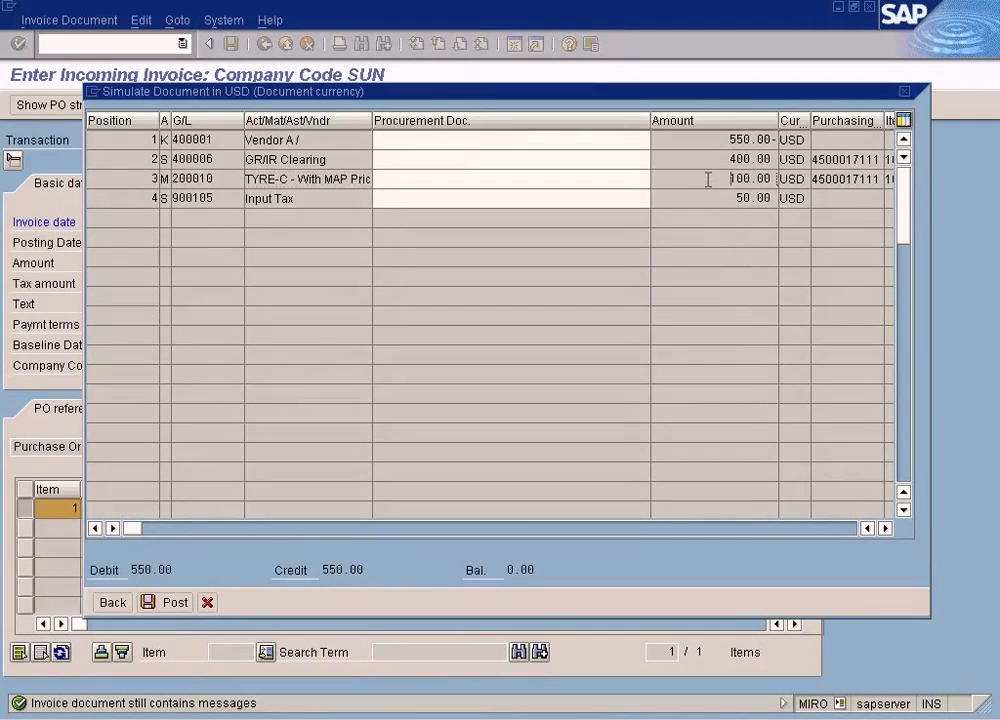
left_click_drag(708, 179, 763, 179)
left_click(751, 275)
left_click_drag(701, 177, 760, 180)
left_click(616, 178)
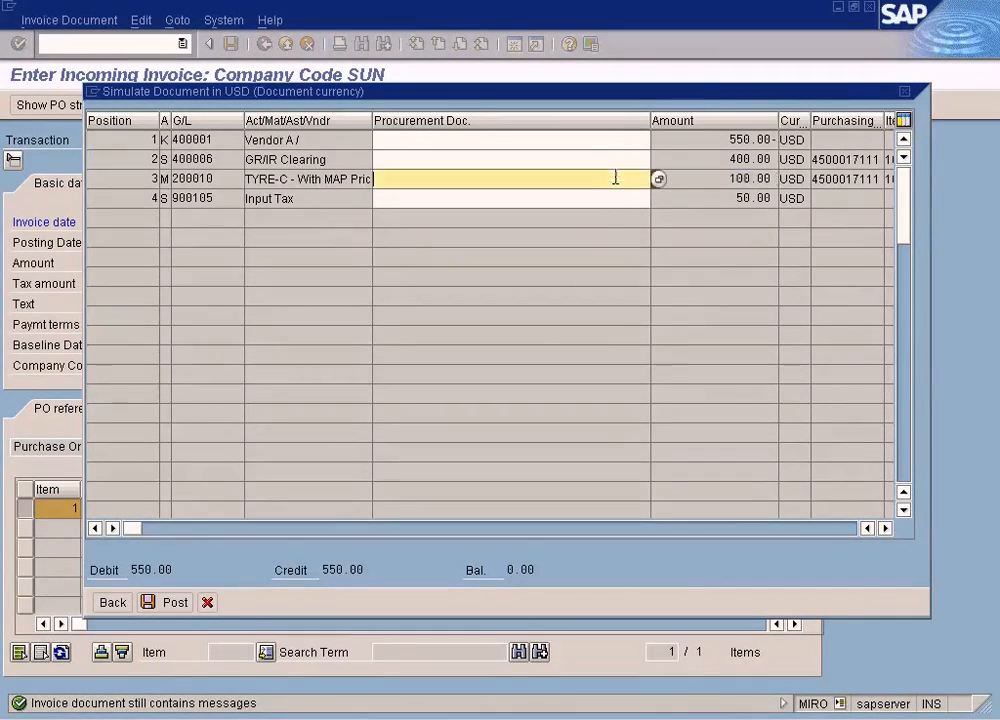
left_click(716, 178)
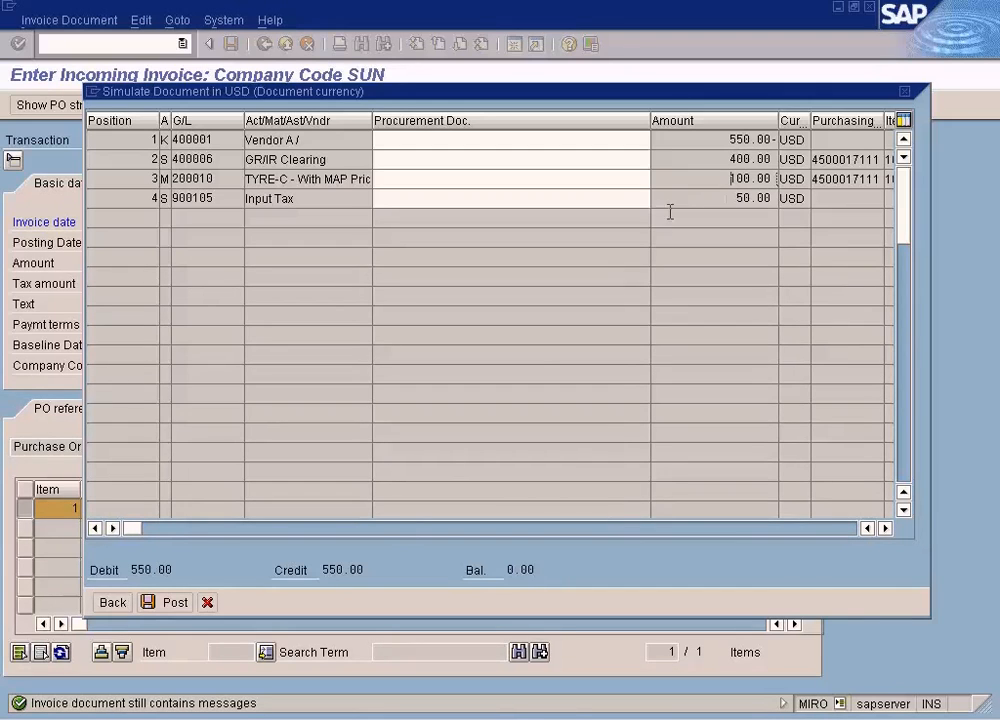
- Compare TYRE-C's current plant stock in the material display with the simulated invoice posting
left_click(333, 718)
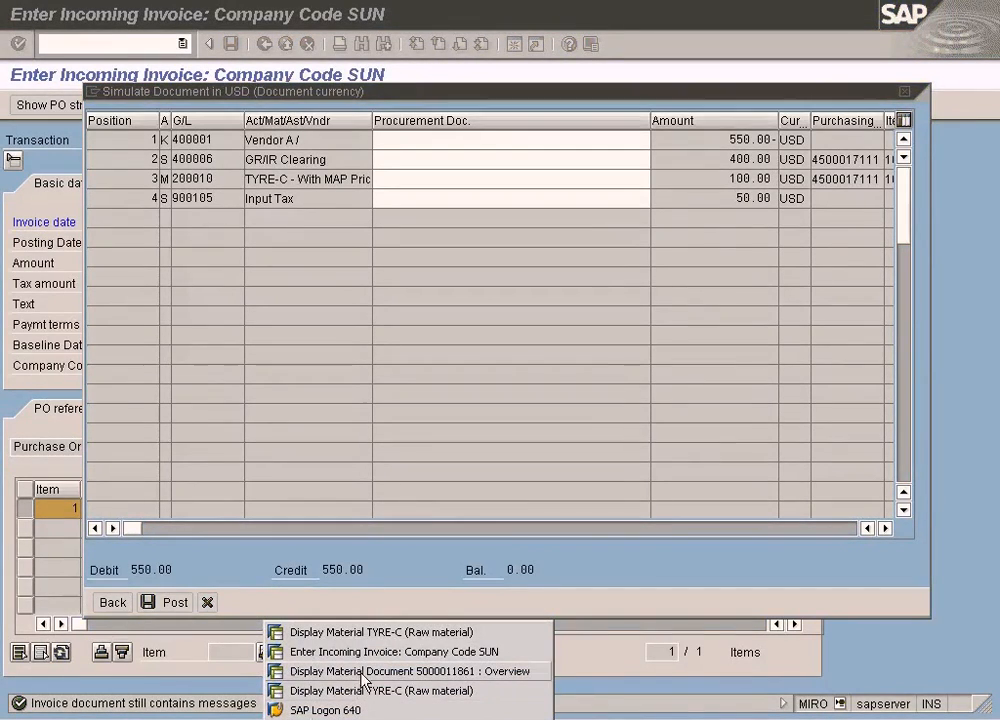
left_click(377, 634)
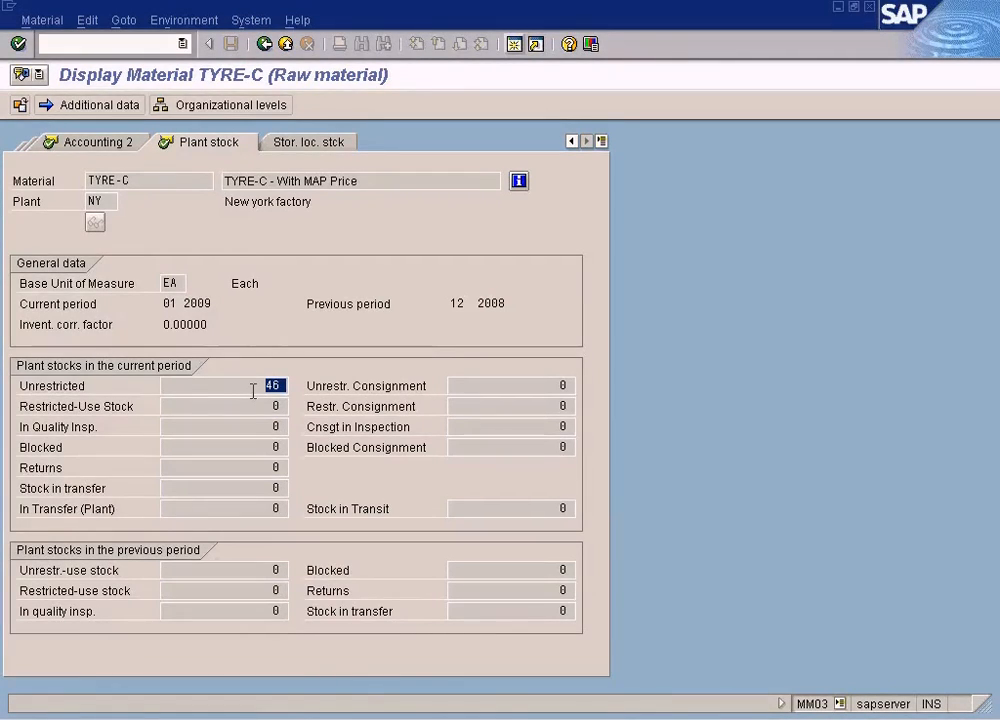
left_click(341, 715)
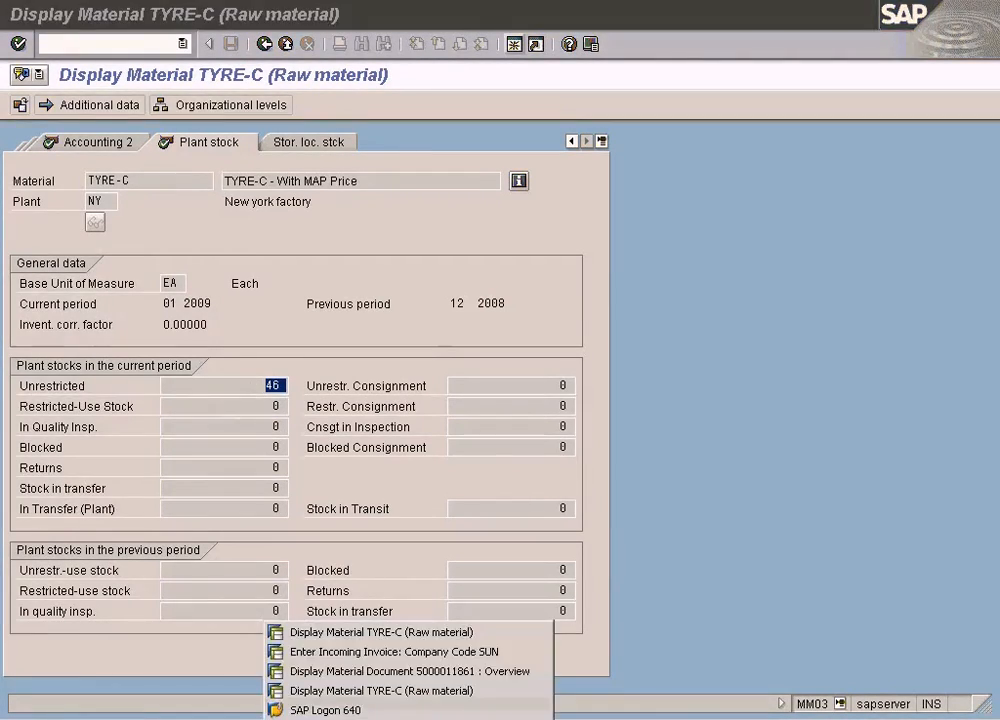
left_click(380, 651)
left_click(345, 715)
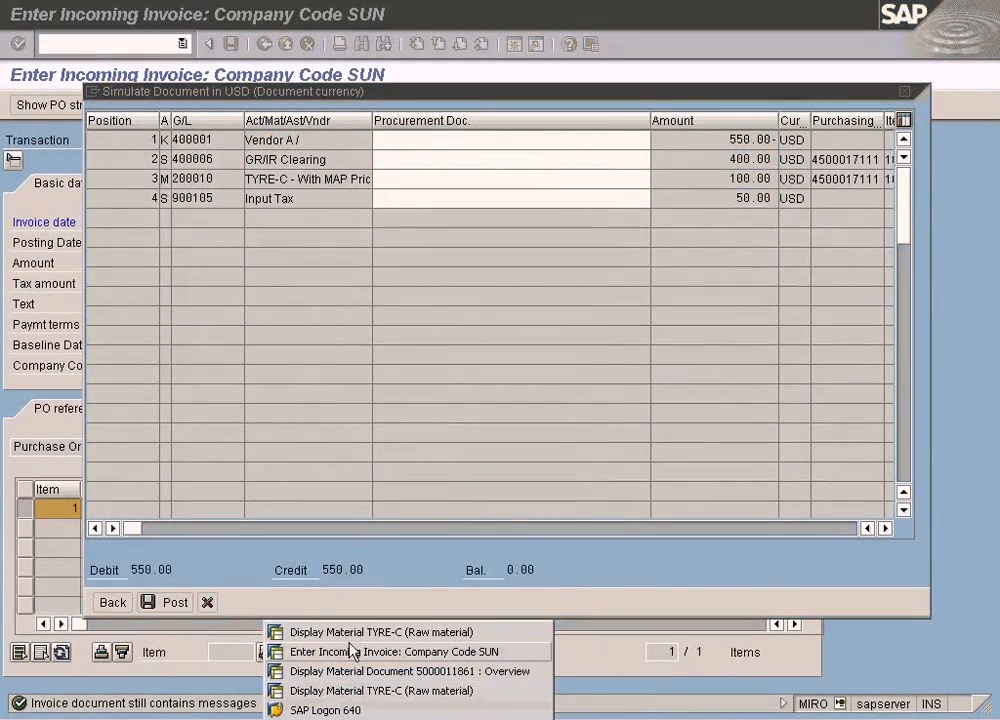
left_click(348, 635)
- Open the plant stock view in the other TYRE-C material display and compare unrestricted stock between the two displays
left_click(341, 715)
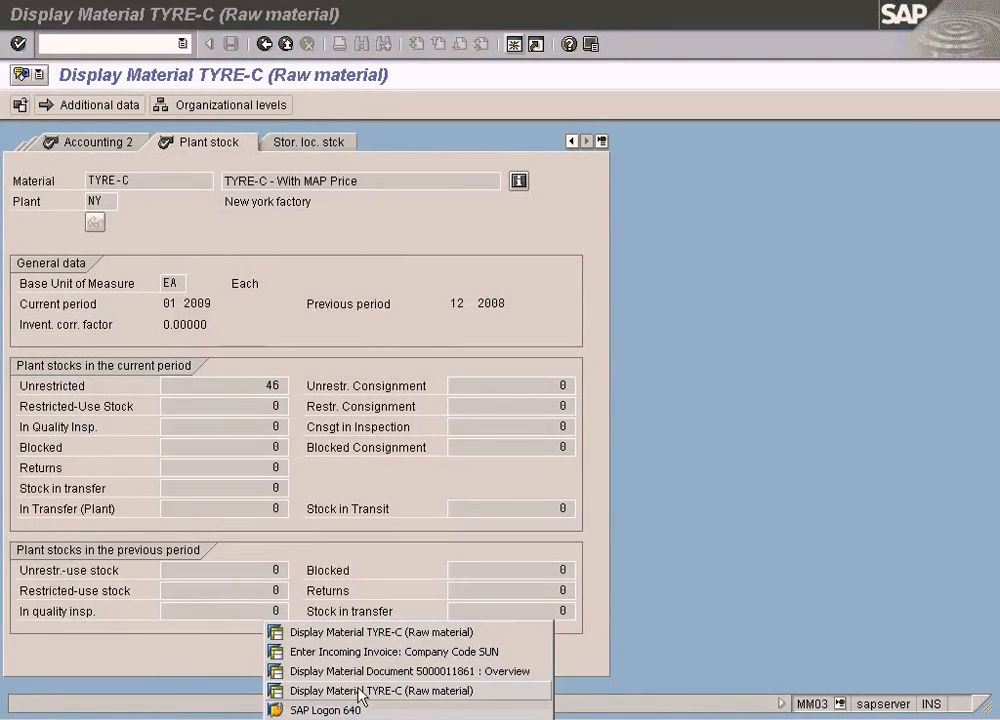
left_click(308, 691)
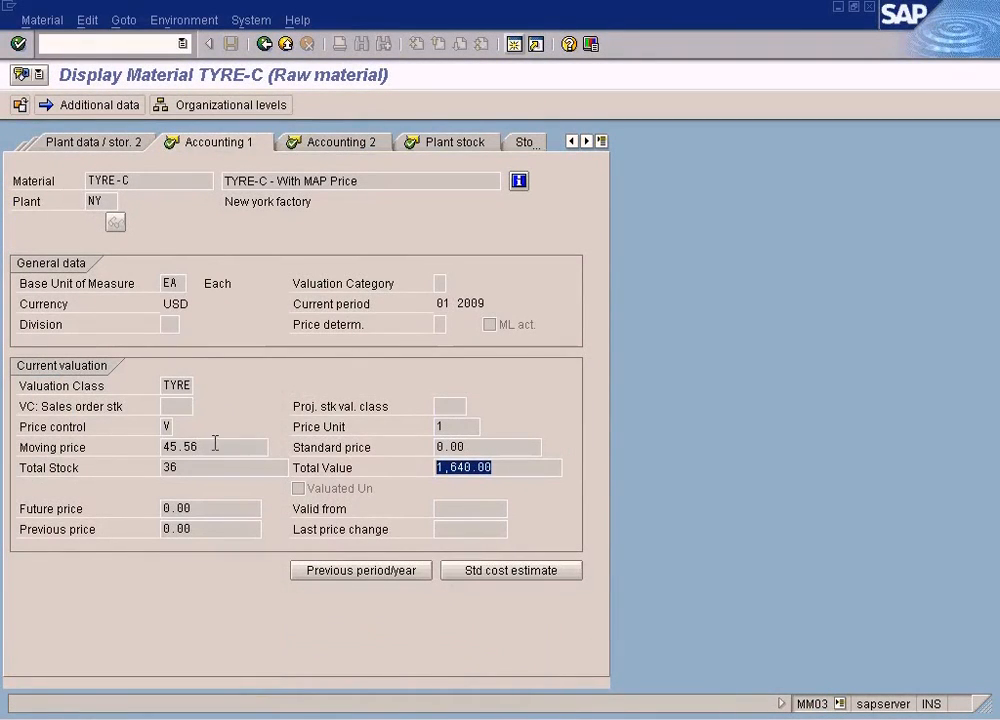
left_click(467, 146)
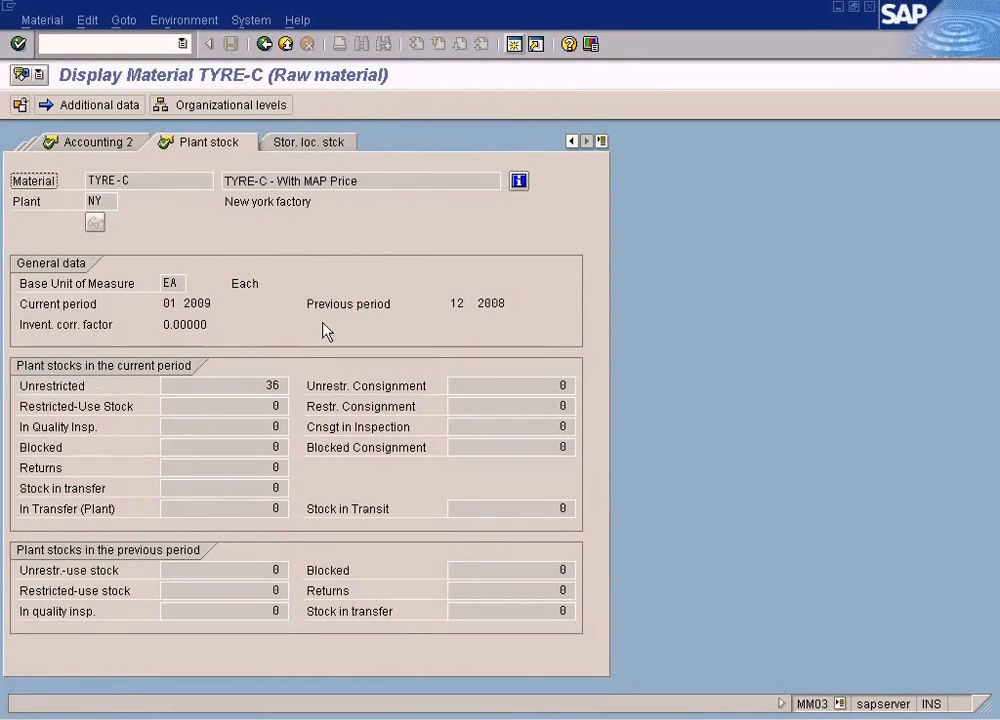
left_click_drag(250, 390, 310, 387)
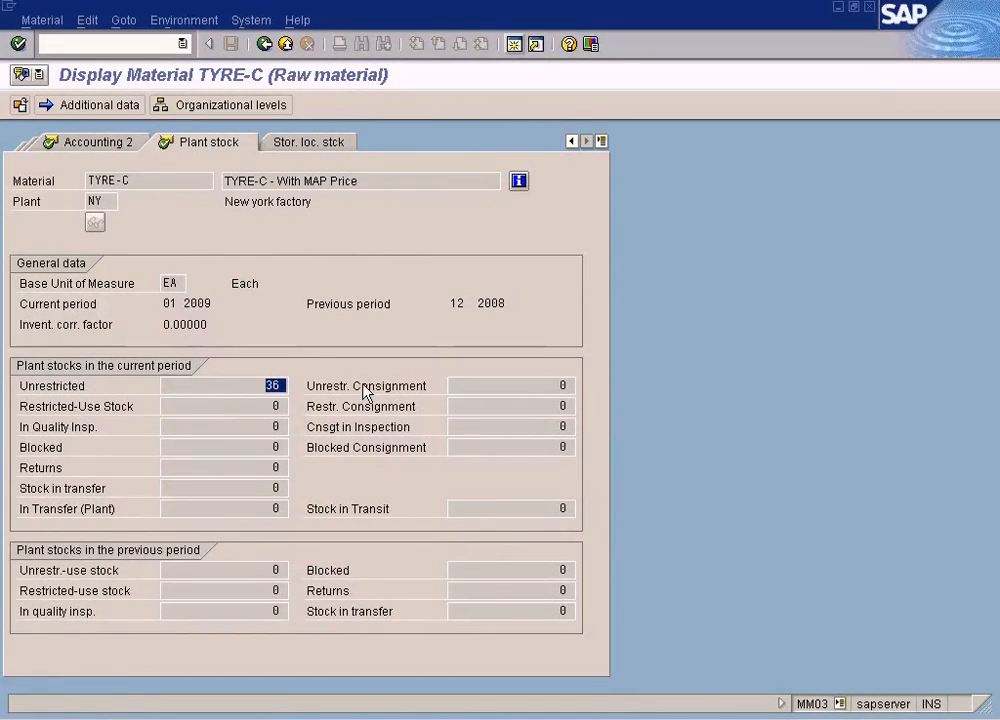
type("46")
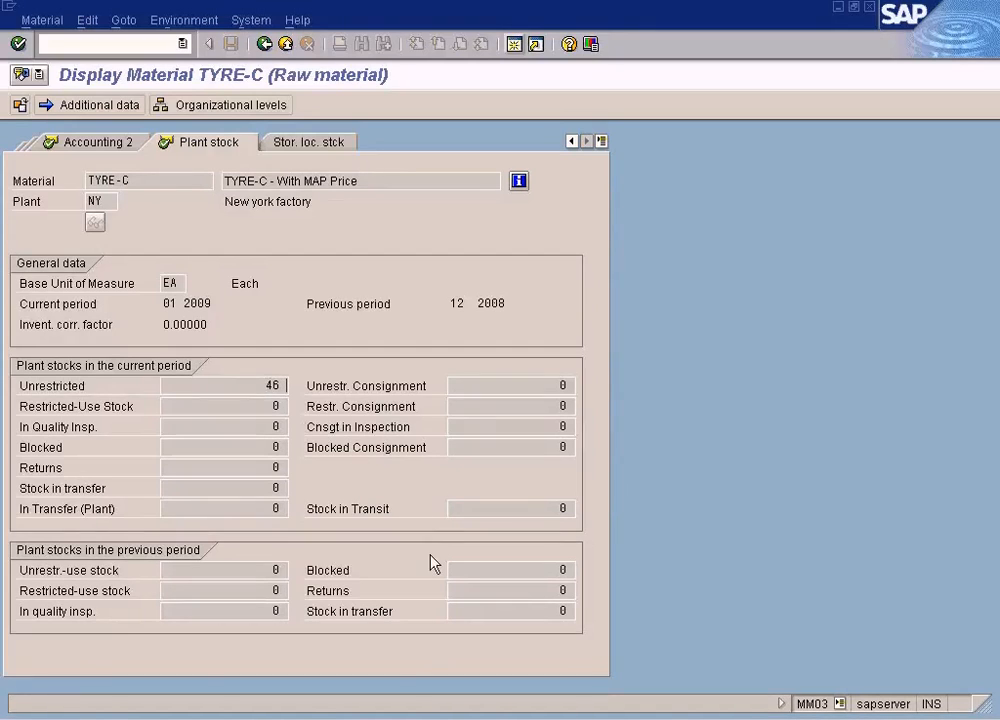
left_click(343, 719)
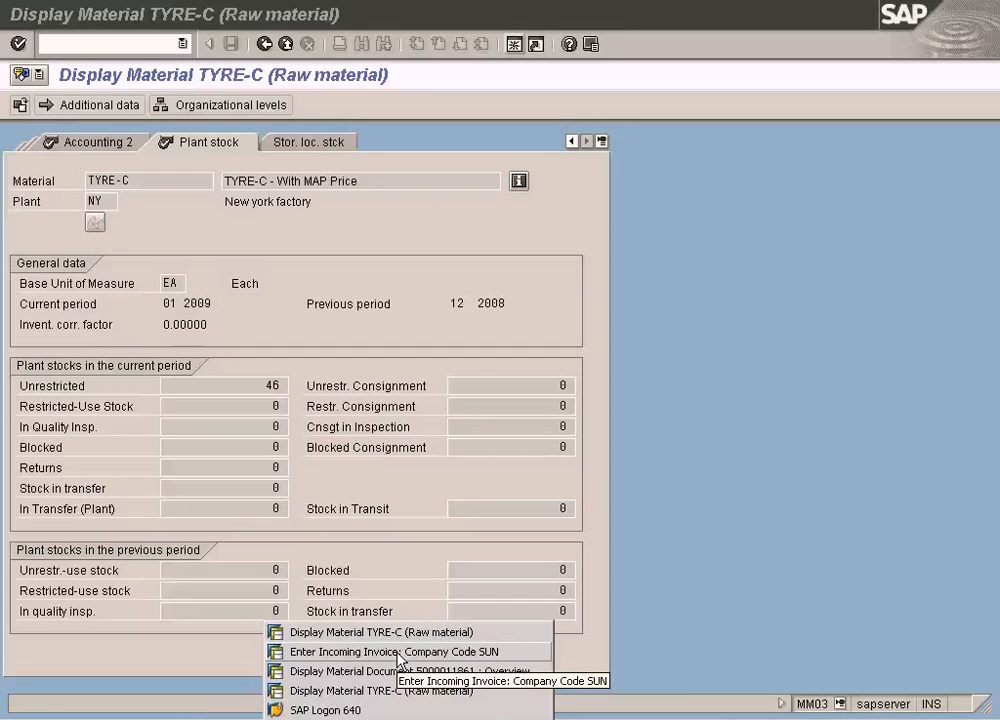
left_click(635, 437)
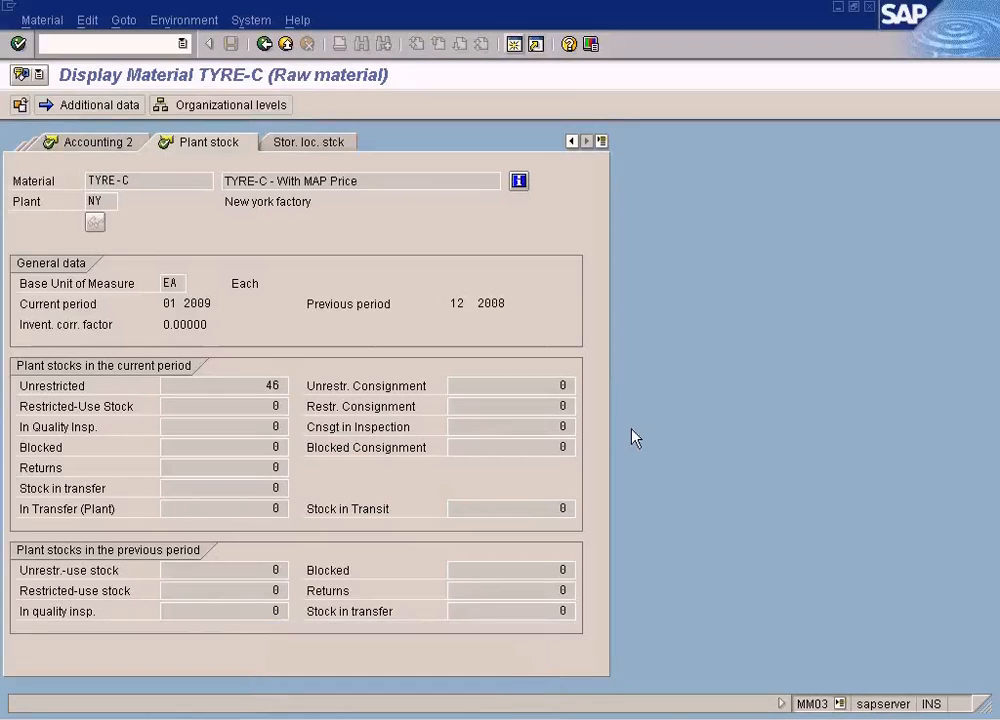
- Review the stock coverage notes in Paint, then switch back to SAP's simulated invoice posting and recheck TYRE-C's plant stock
key("alt+Tab")
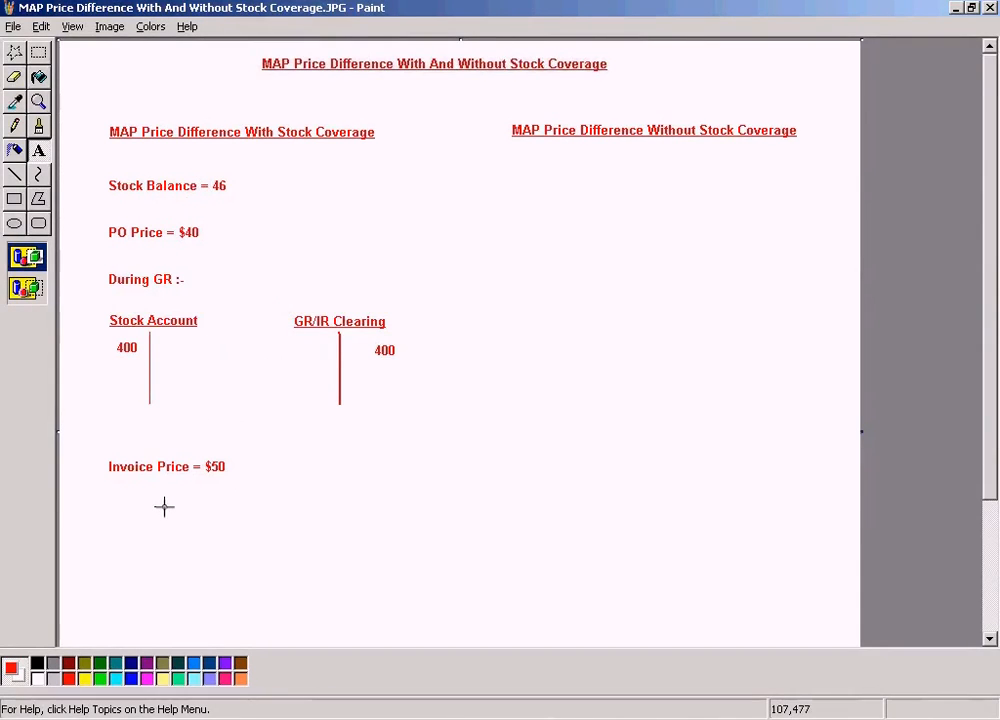
key("alt+Tab")
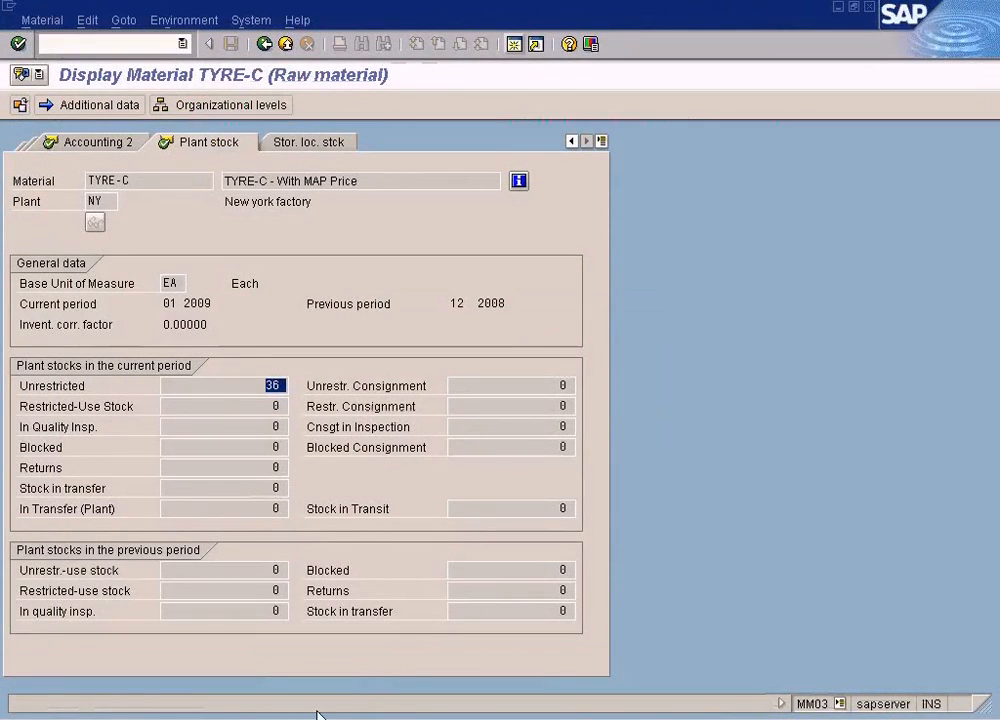
left_click(318, 713)
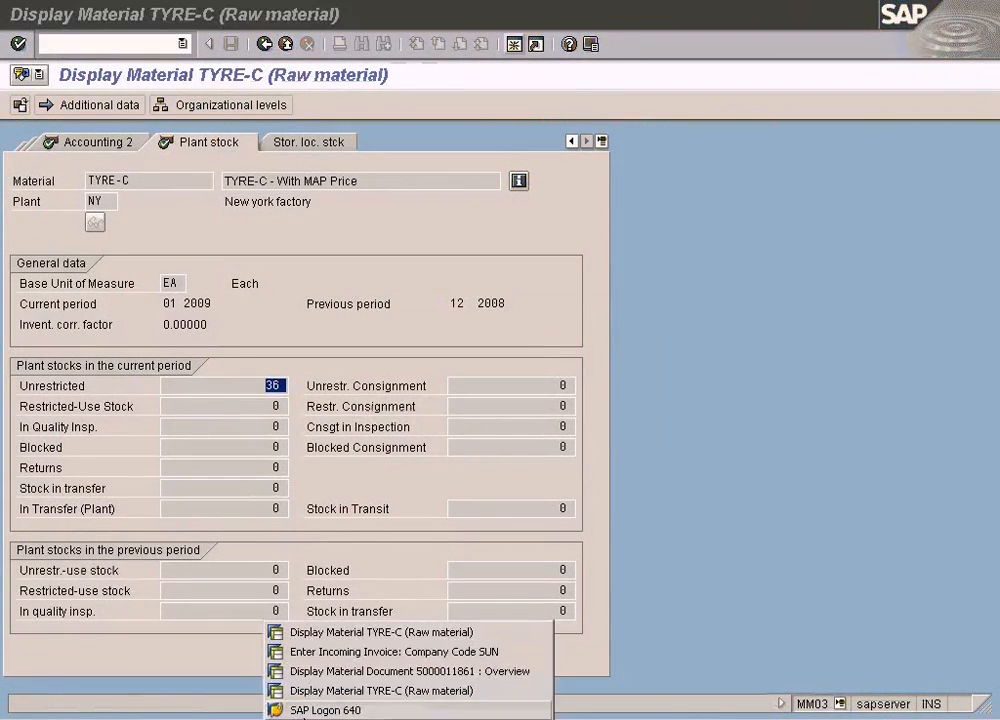
left_click(362, 658)
left_click_drag(400, 100, 565, 101)
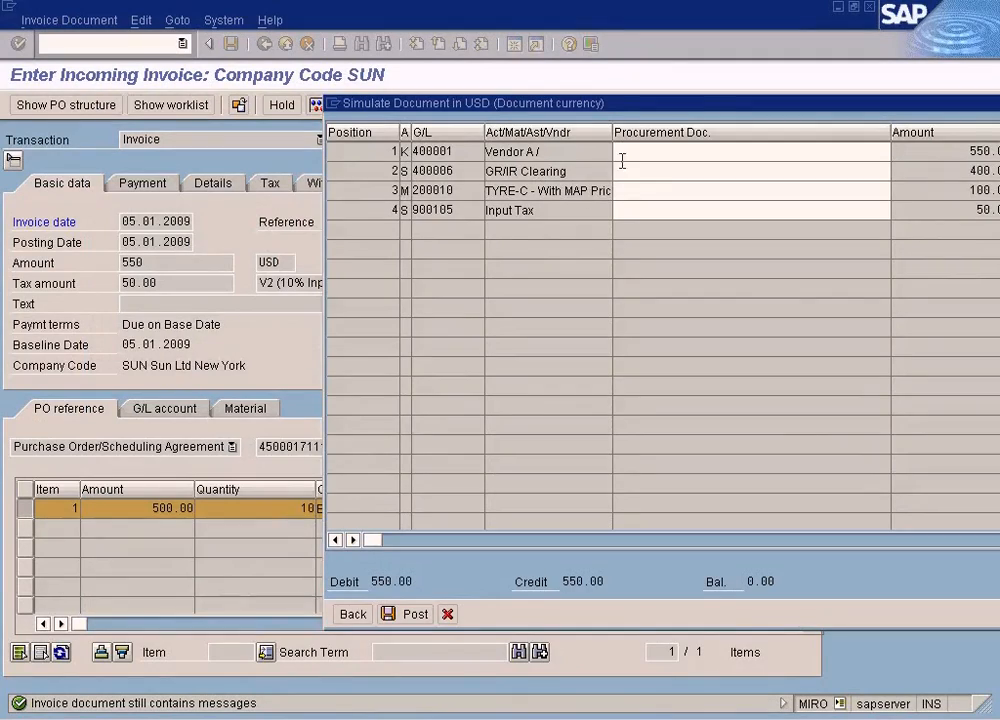
left_click_drag(644, 108, 368, 85)
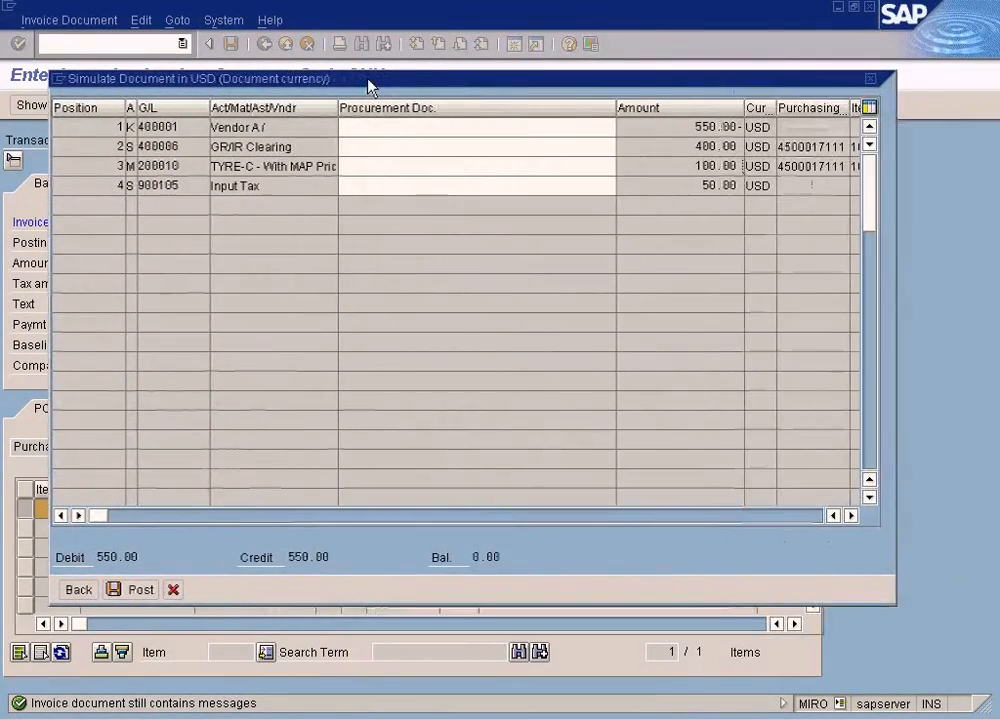
key("alt+Tab")
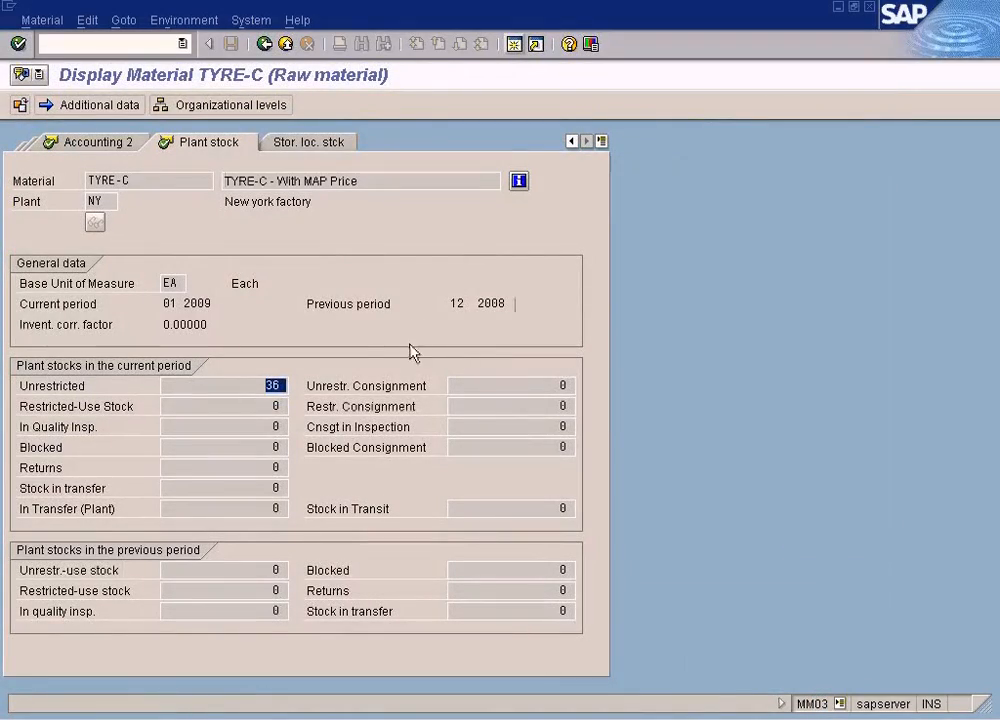
key("alt+Tab")
key("alt+Tab")
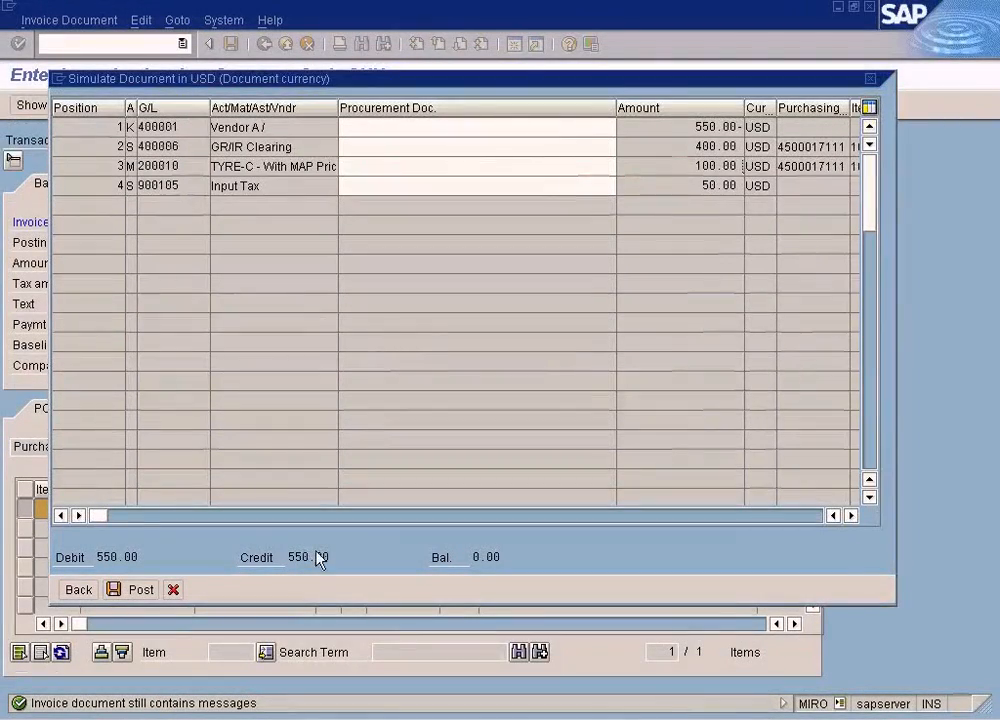
- Recheck TYRE-C's unrestricted plant stock in the material display and return to the simulated invoice posting
left_click(303, 718)
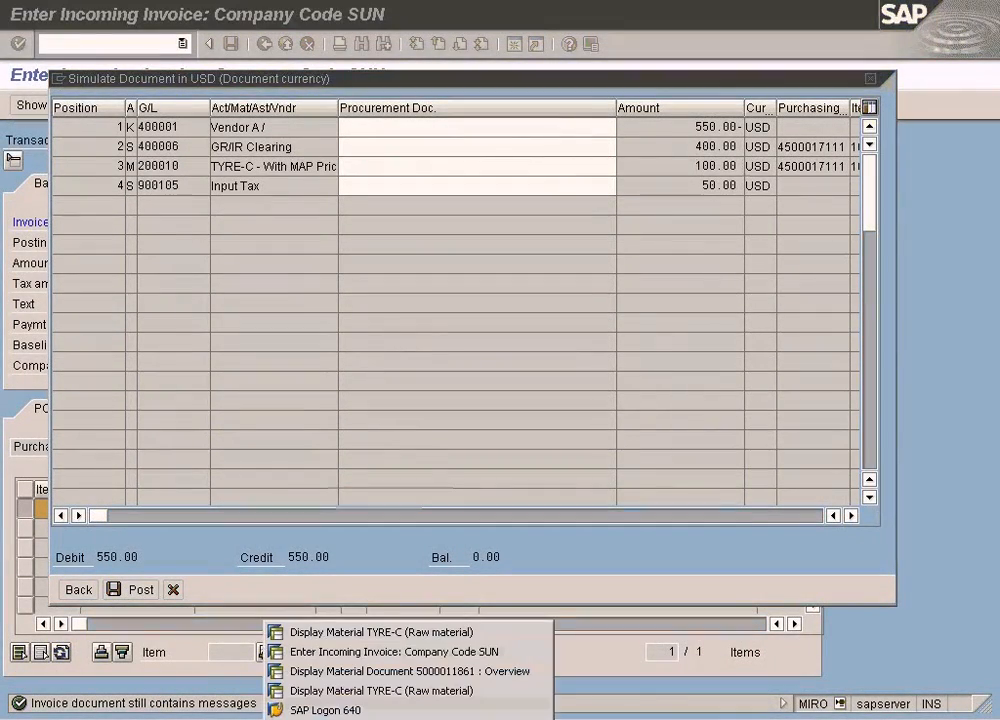
left_click(380, 632)
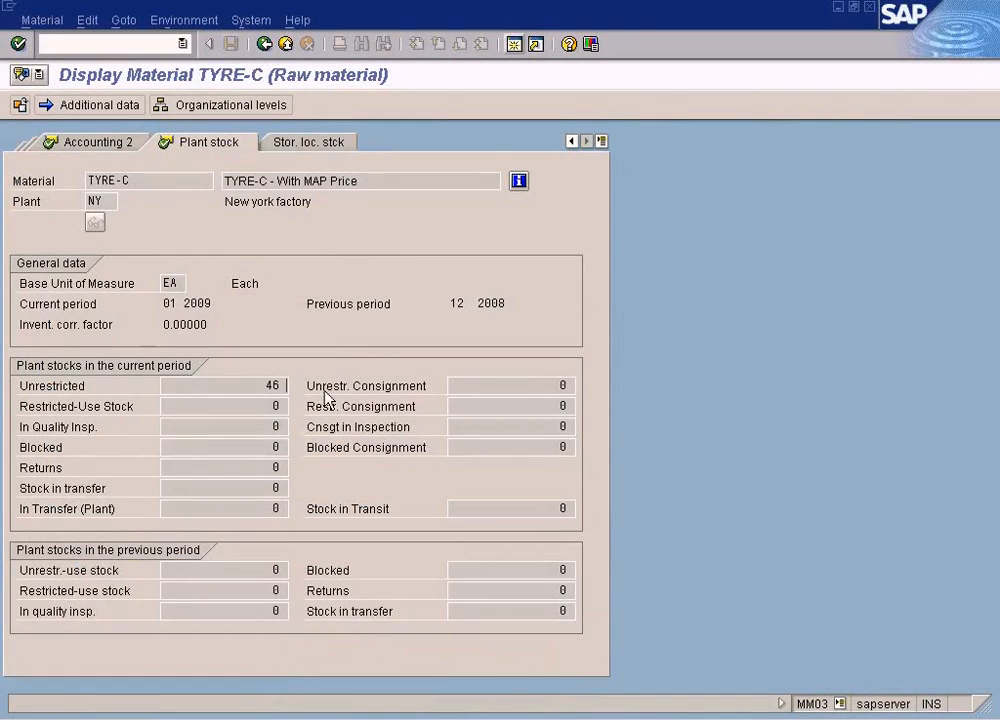
key("alt+Tab")
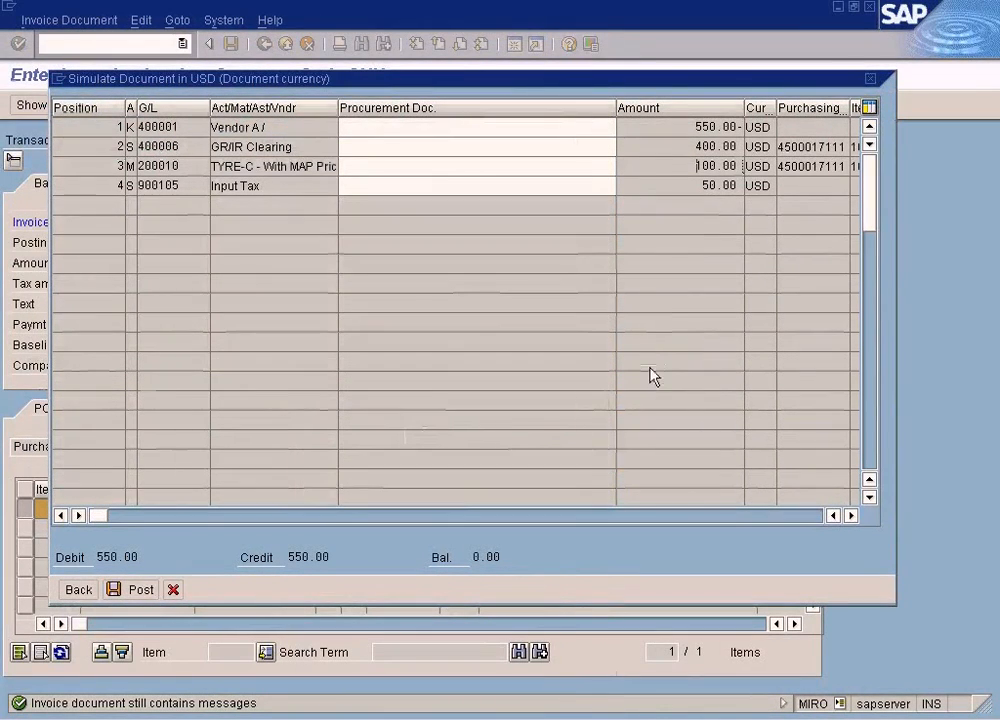
- Review the amount on the TYRE-C line of the simulated document and post the invoice
double_click(720, 165)
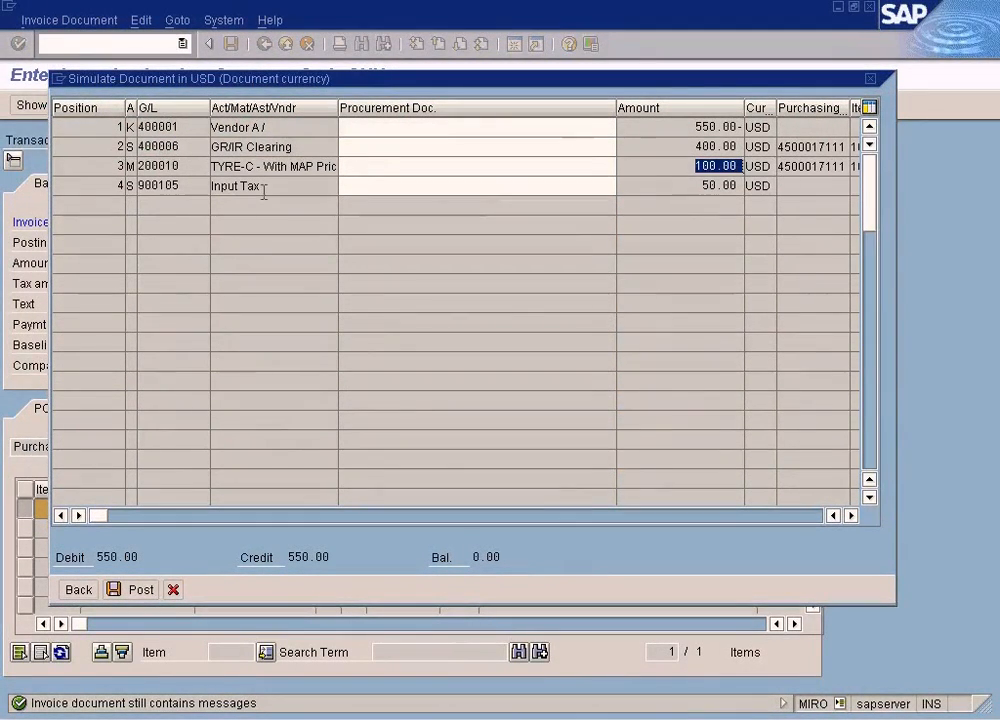
left_click(683, 171)
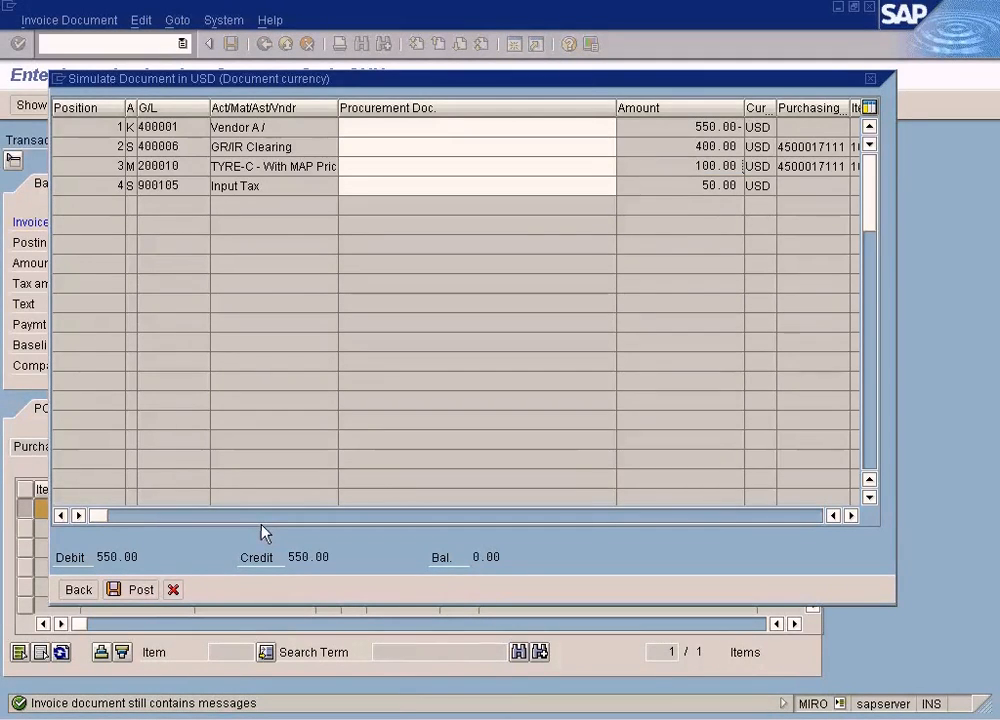
left_click(140, 590)
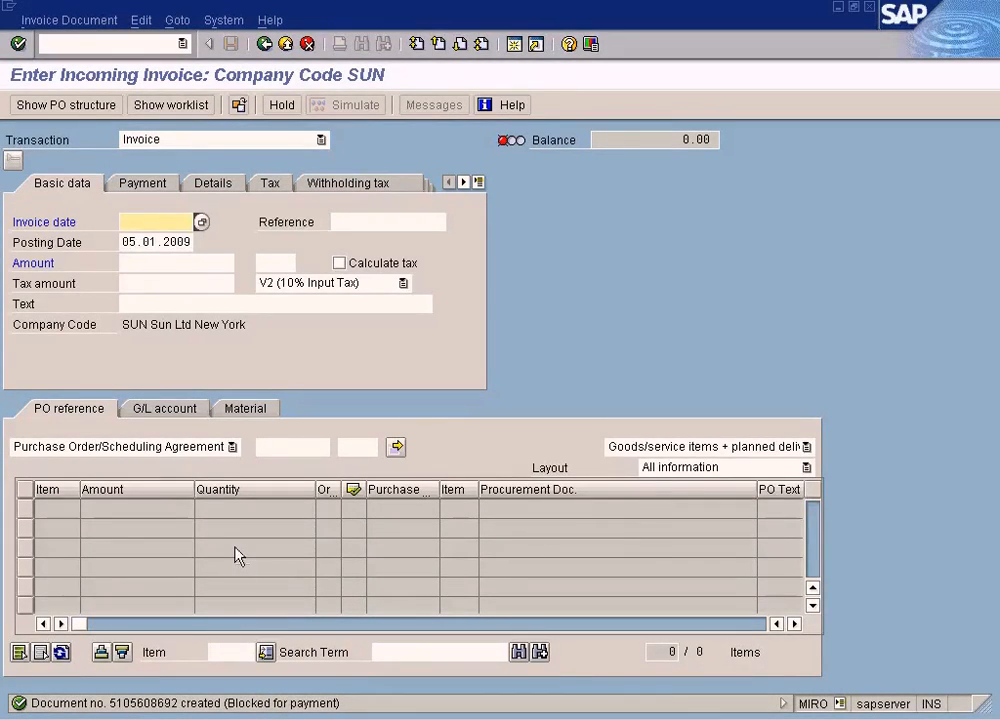
left_click(394, 716)
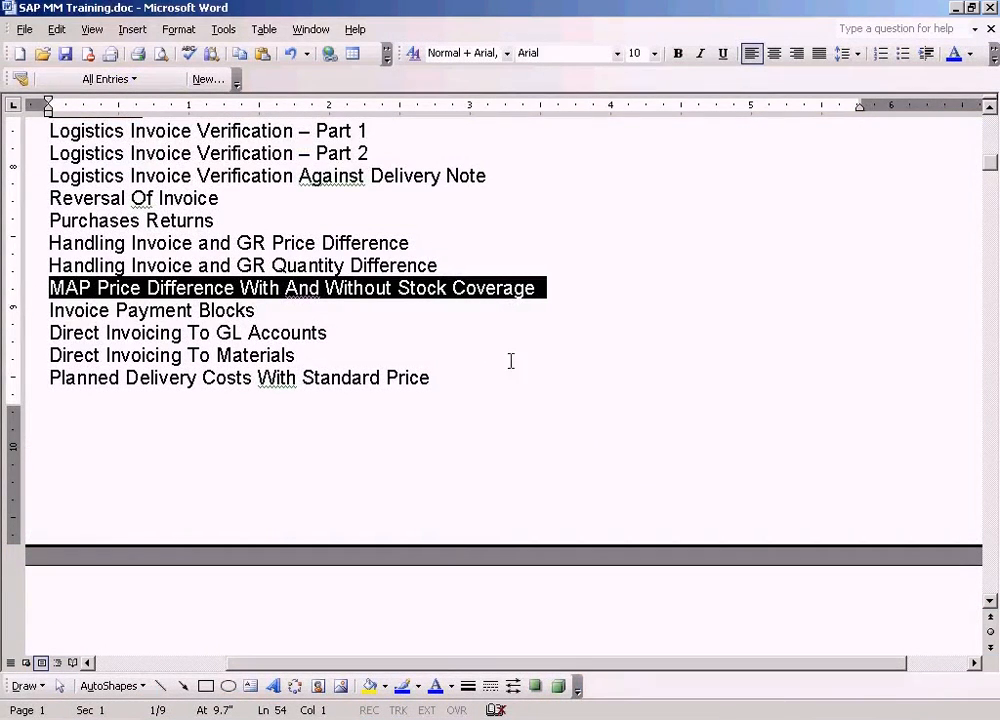
key("alt+Tab")
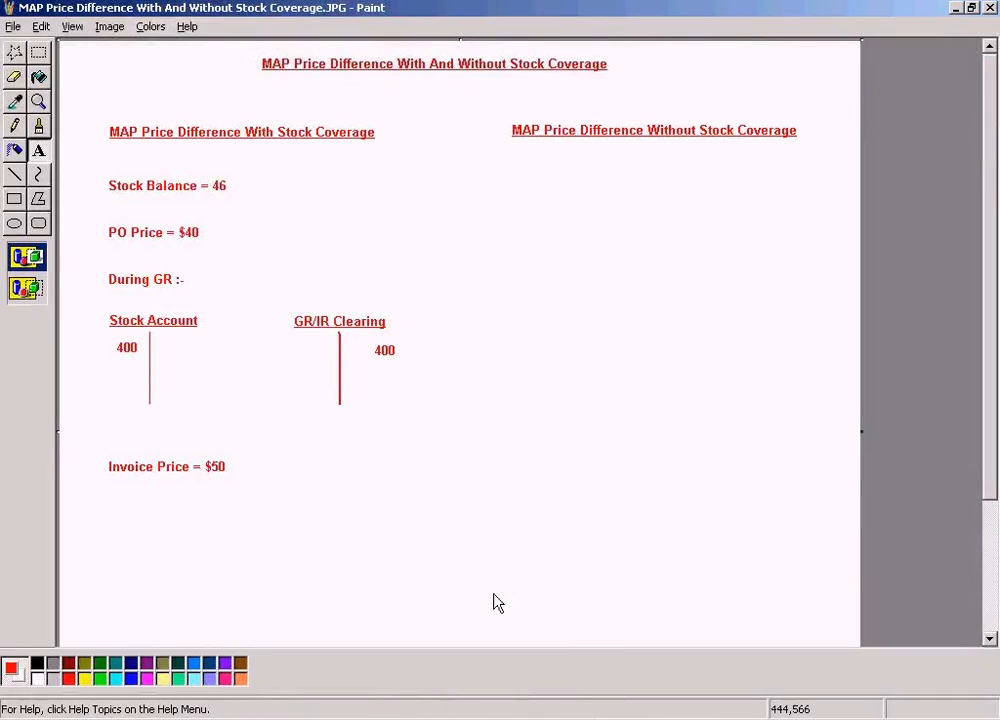
left_click(210, 520)
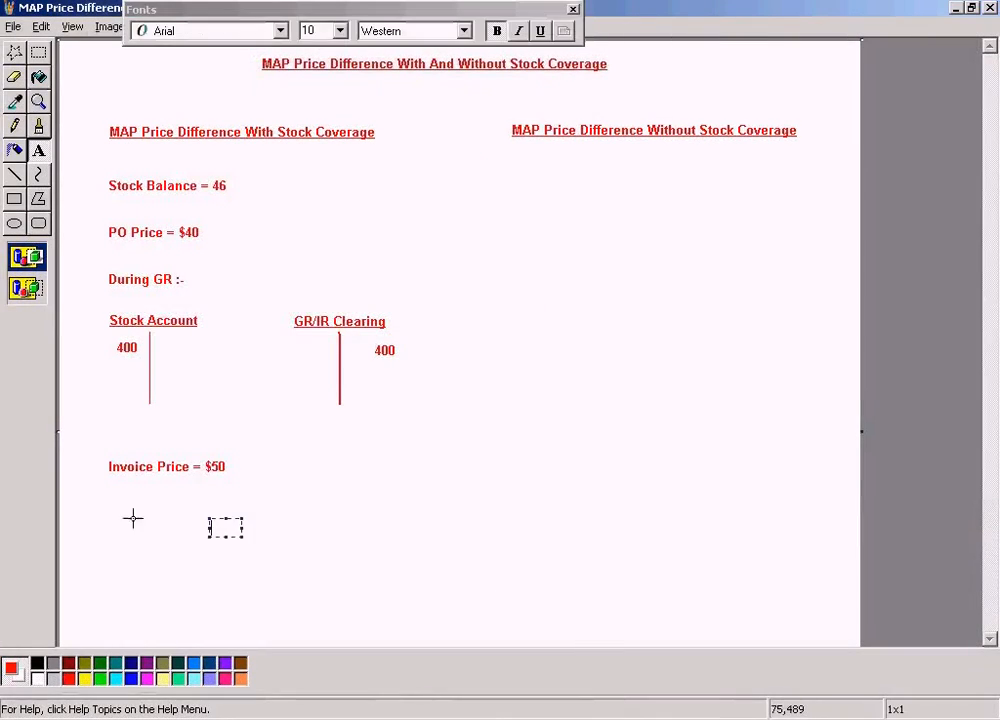
left_click(136, 509)
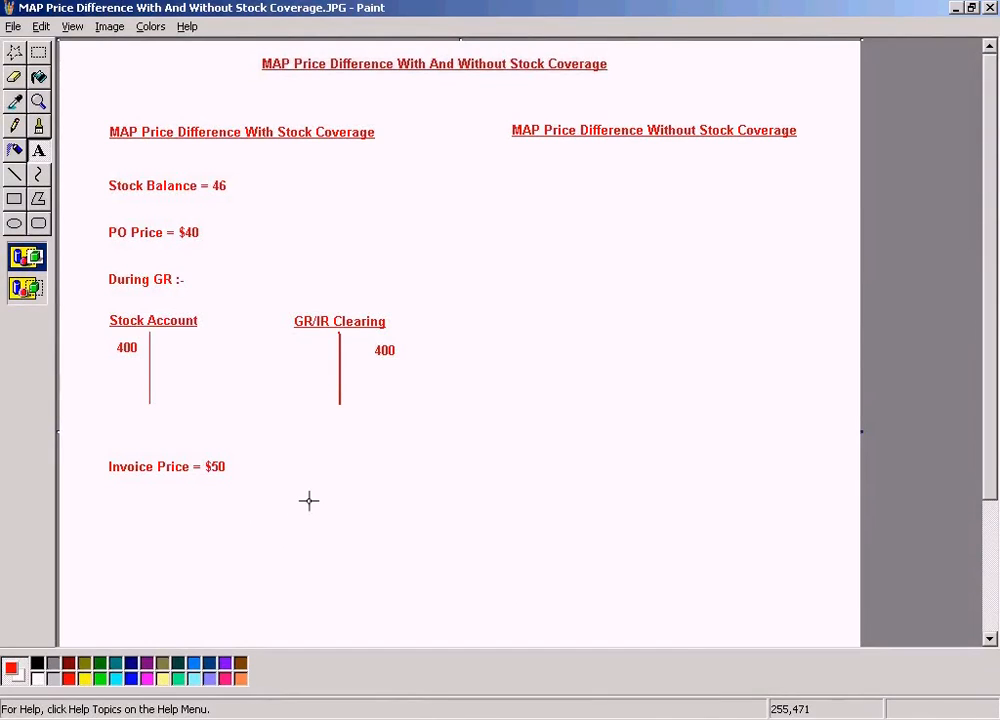
- Switch to SAP's TYRE-C material document, reload its overview, and copy the purchase order number from the item
left_click(335, 716)
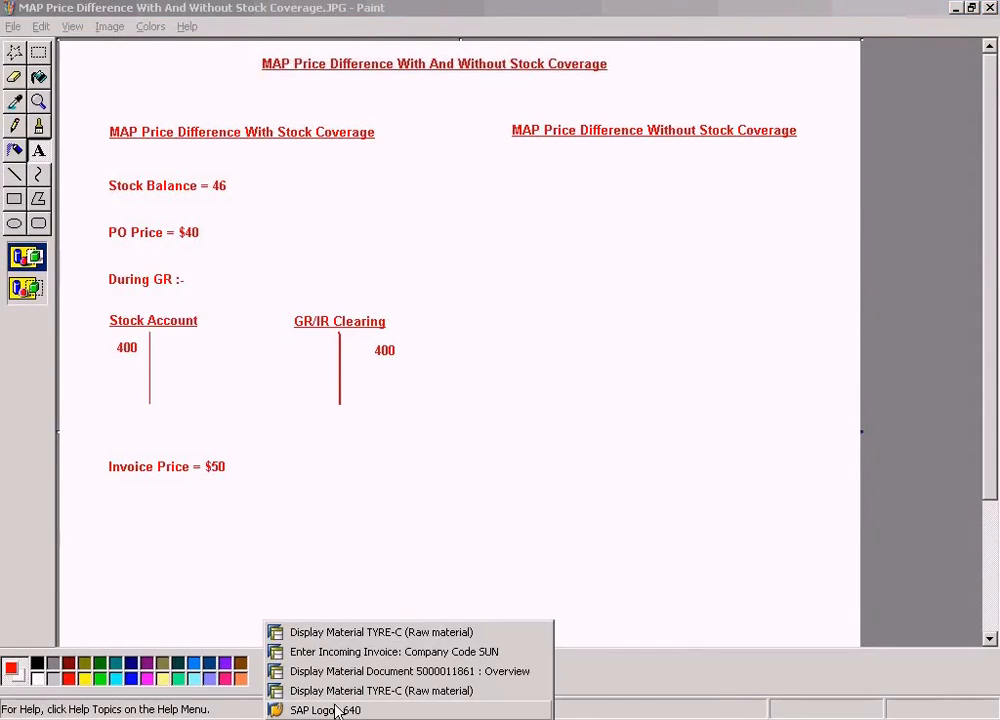
left_click(385, 671)
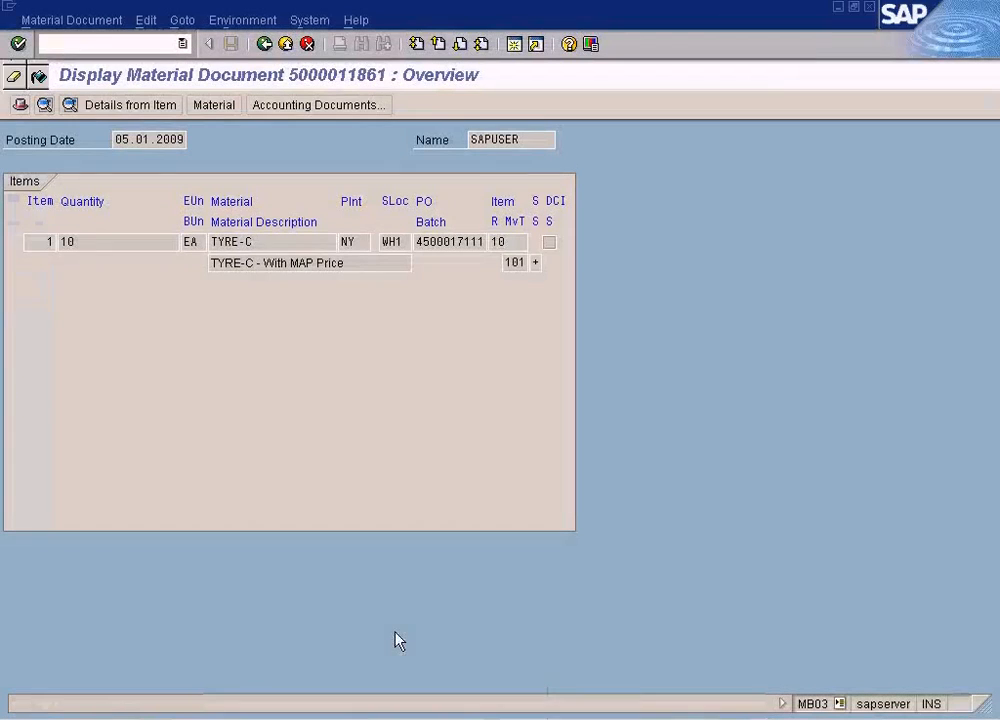
left_click(264, 43)
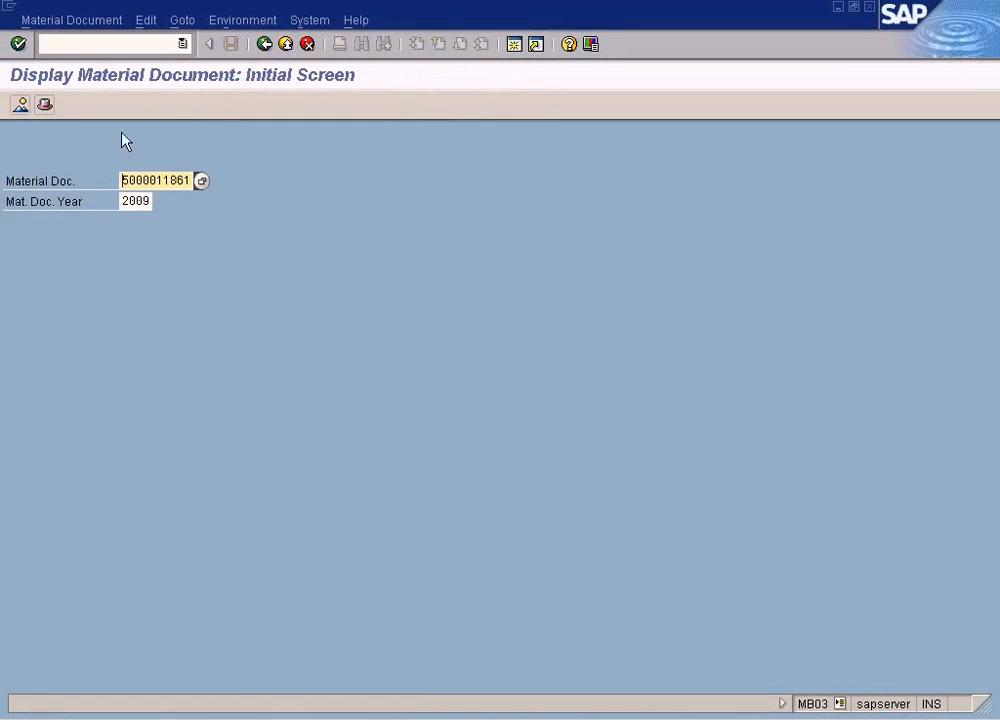
key("Return")
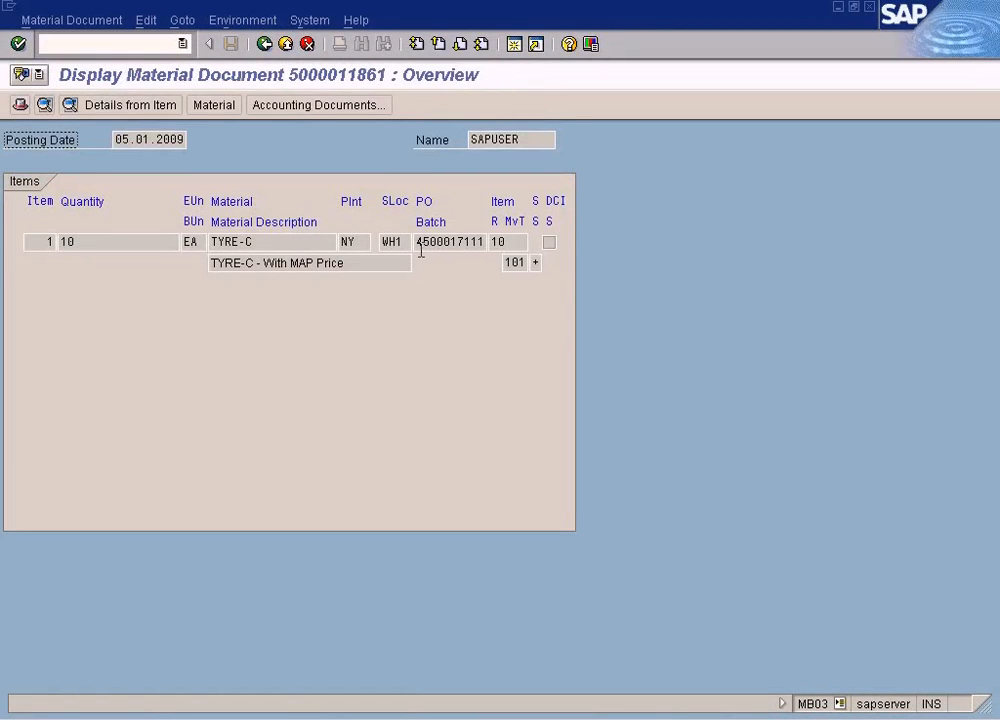
left_click_drag(413, 244, 500, 241)
- Start transaction ME23N and display the TYRE-C purchase order using the copied document number
left_click(151, 44)
type("23n")
key("Return")
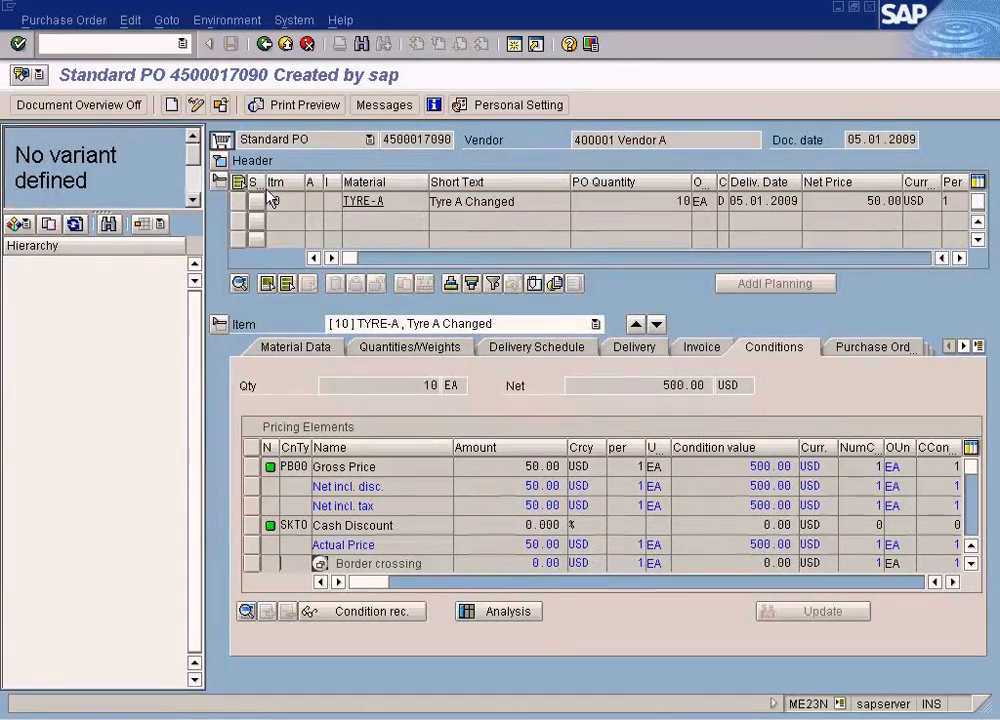
left_click(220, 104)
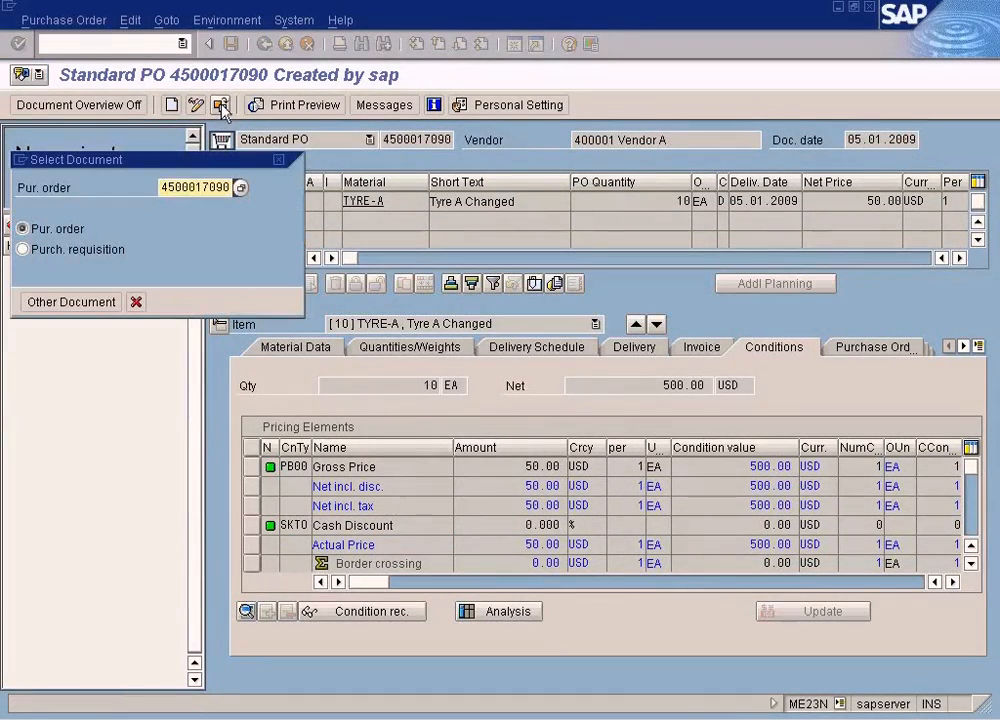
type("4500017111")
key("Return")
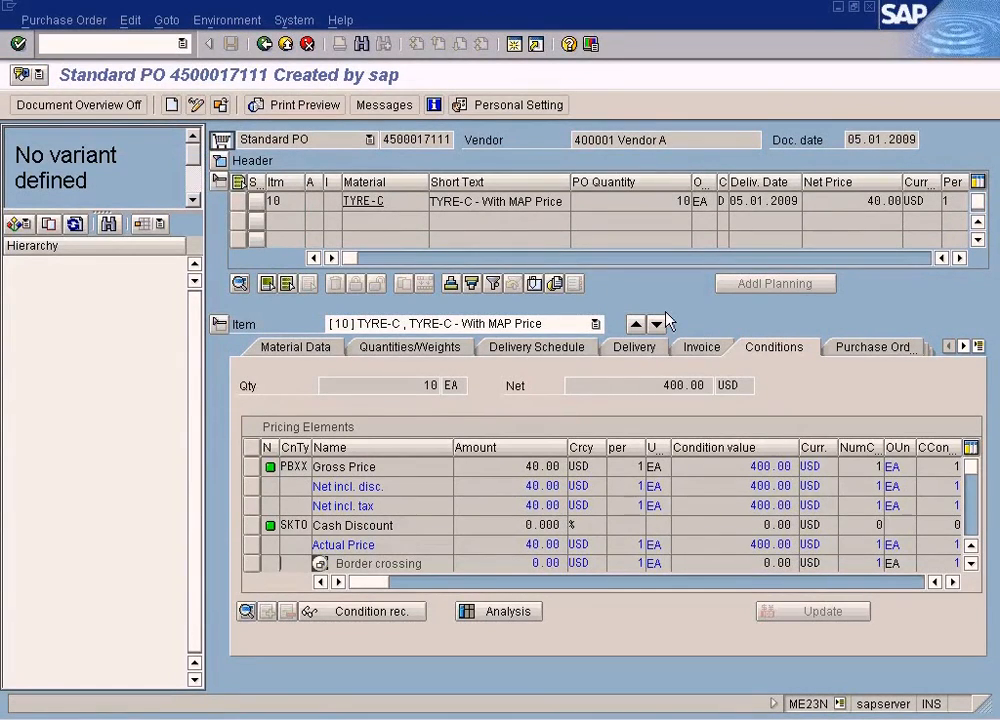
- Open the invoice from the item's purchase order history and examine the Stocks amount in its accounting document
left_click(847, 349)
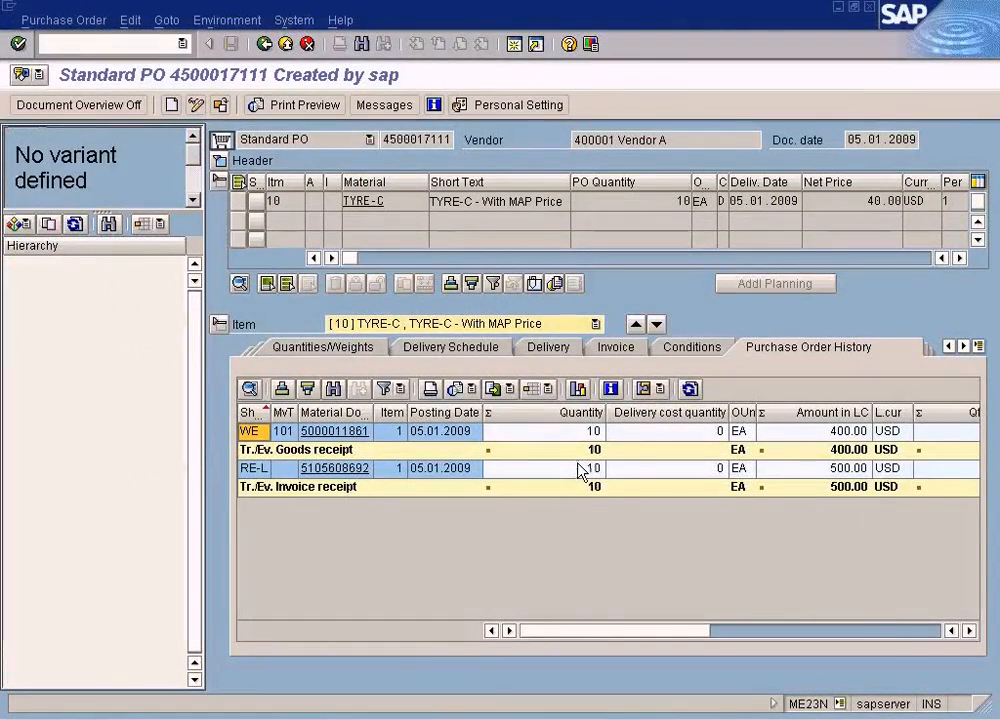
left_click(360, 470)
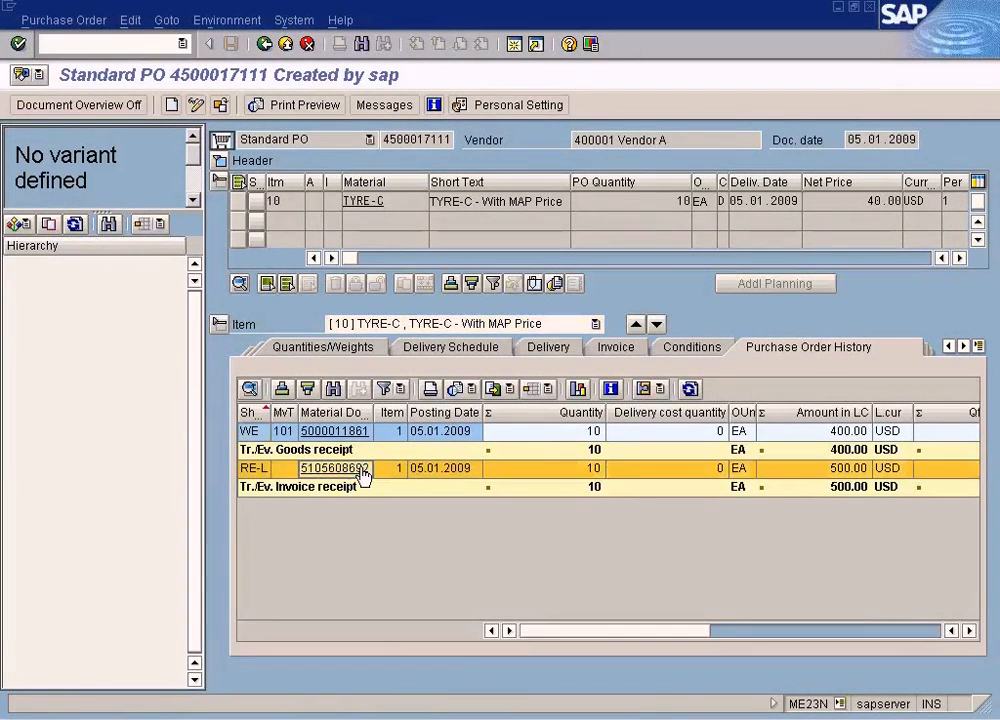
left_click(362, 470)
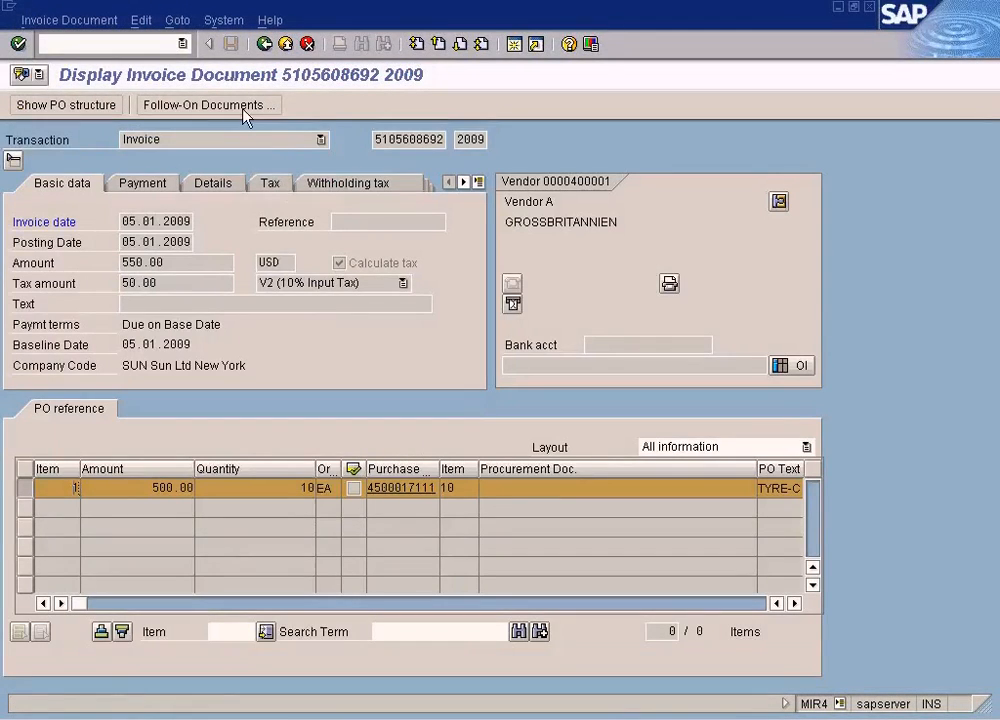
left_click(244, 112)
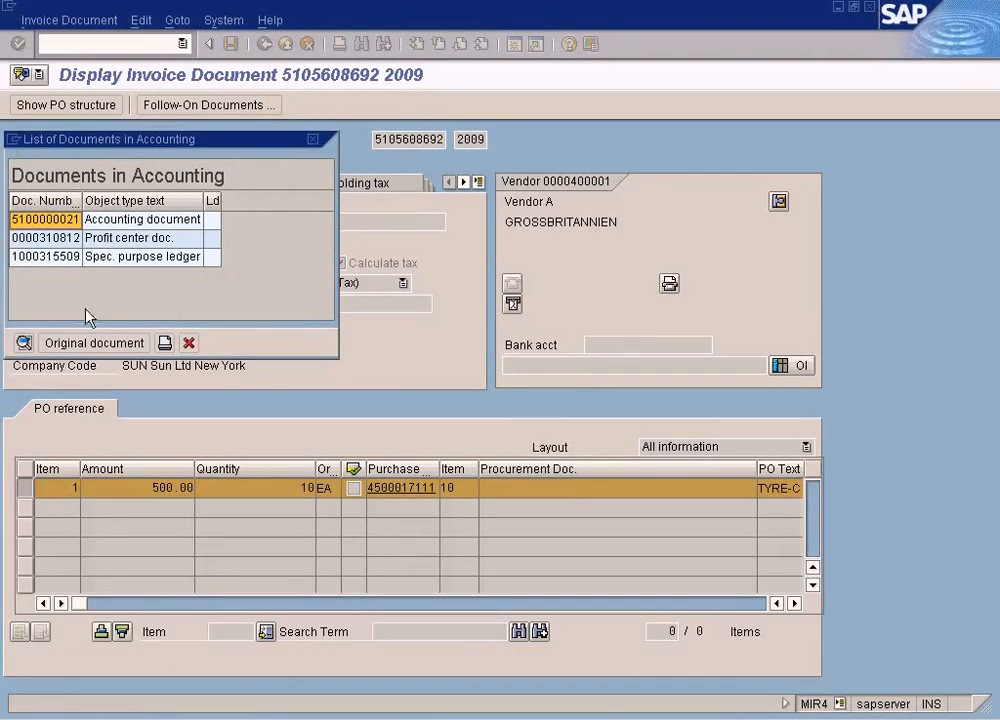
left_click(100, 220)
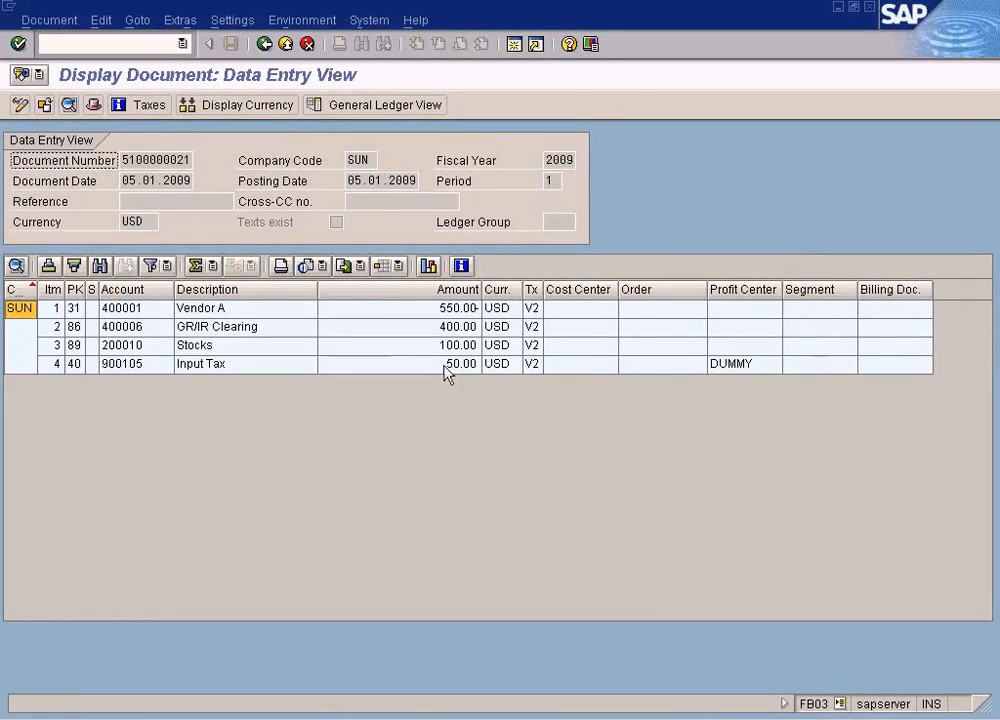
left_click(433, 346)
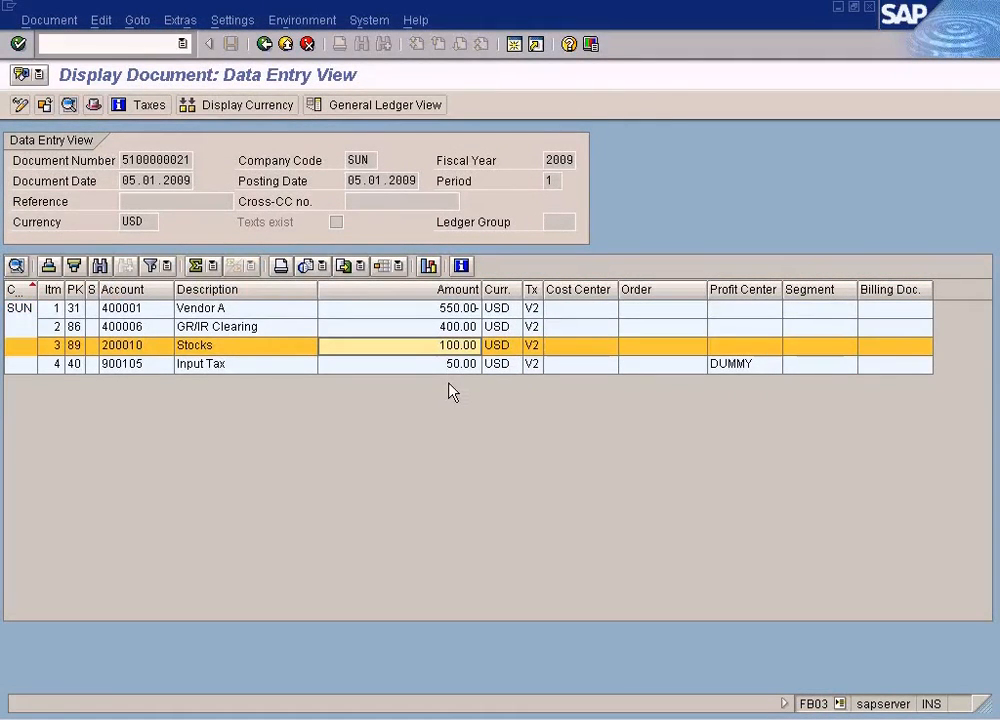
- Switch to Paint and add the text "During Invoice" above the Invoice Price note
key("alt+Tab")
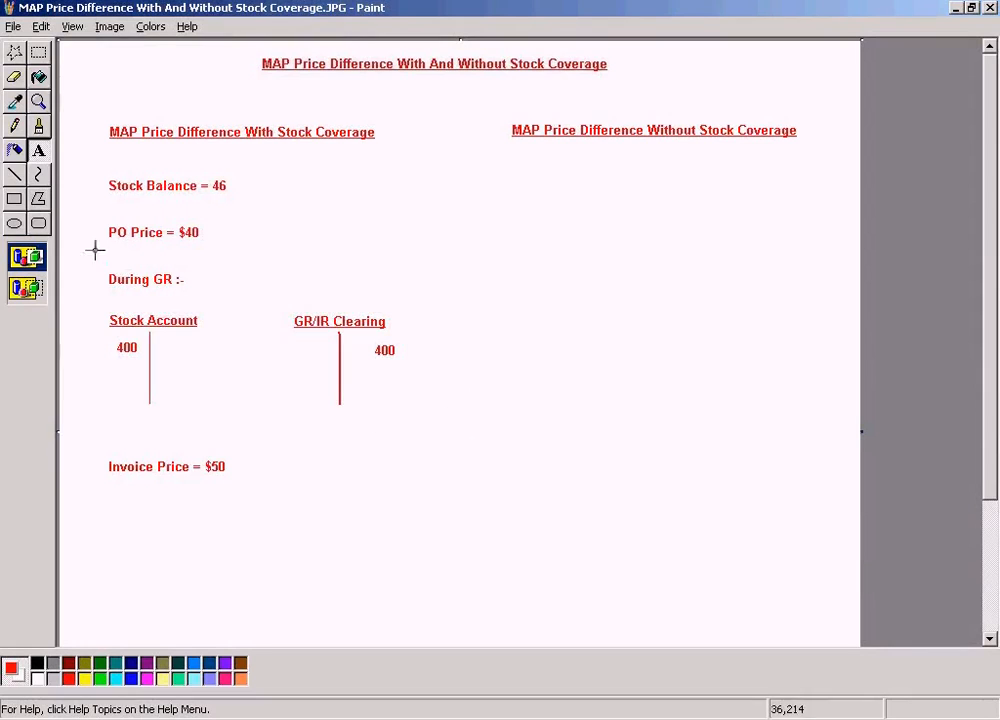
left_click(40, 155)
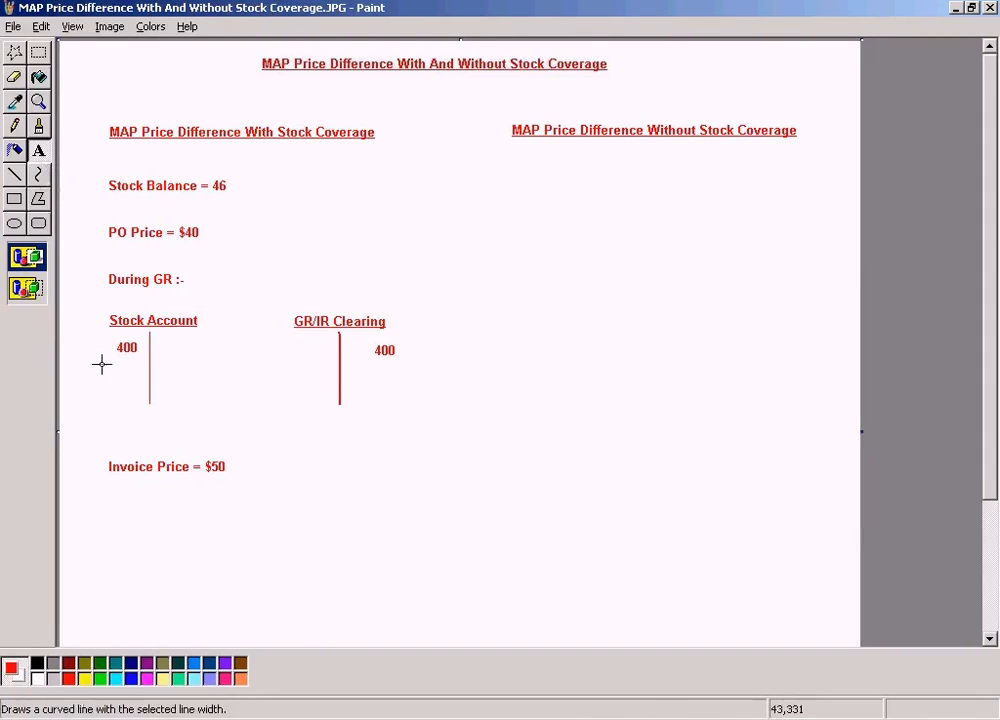
left_click_drag(105, 436, 315, 455)
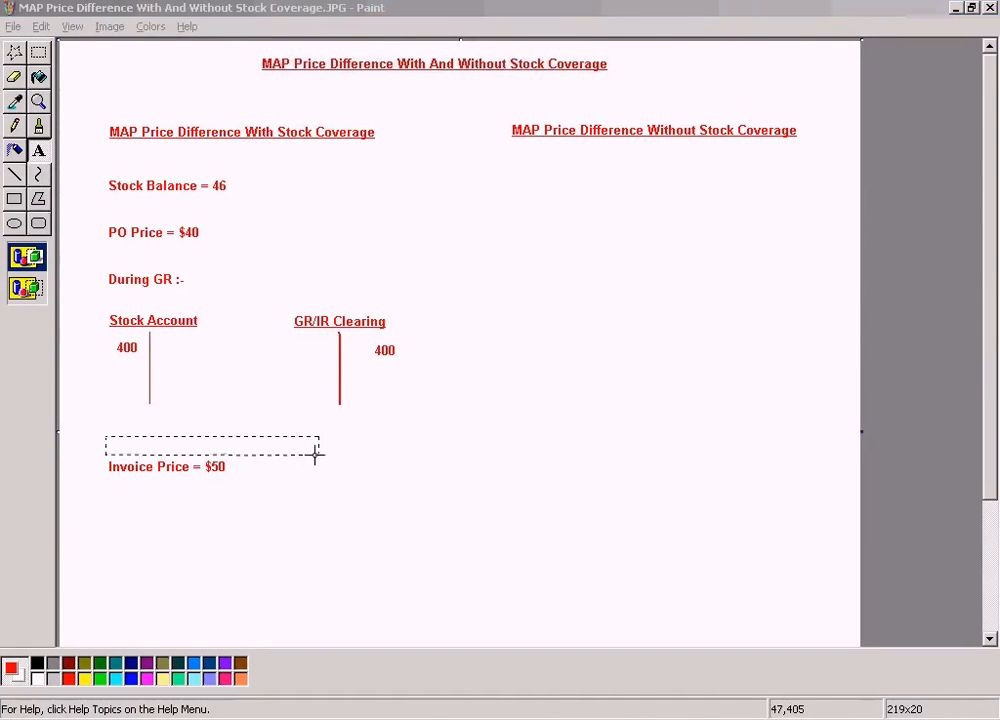
type("Dr")
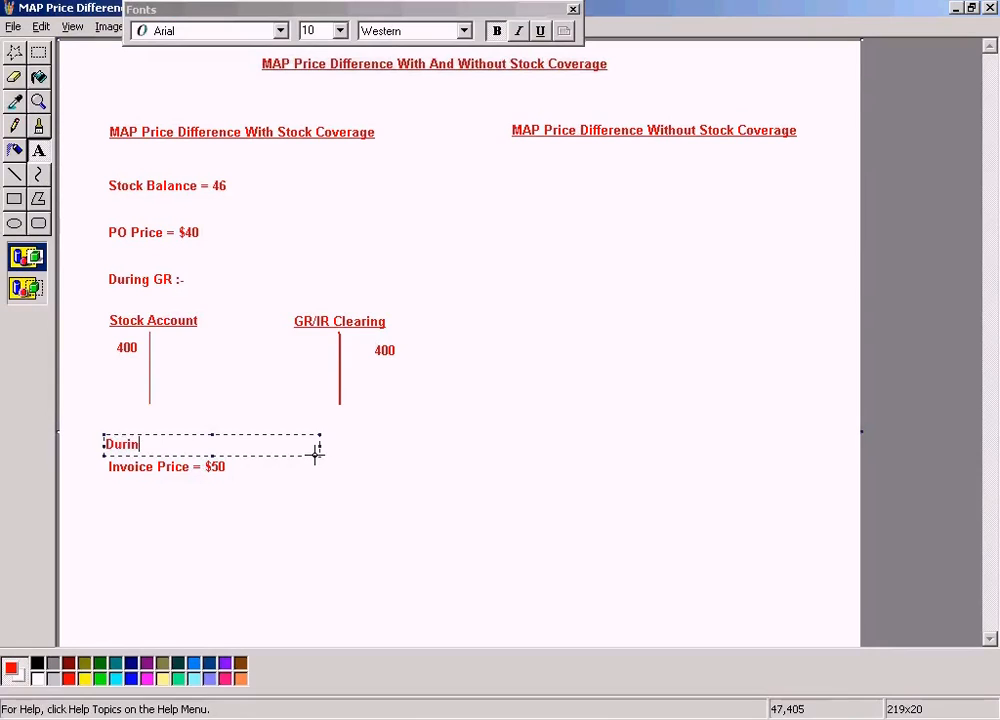
type("ring Invoice")
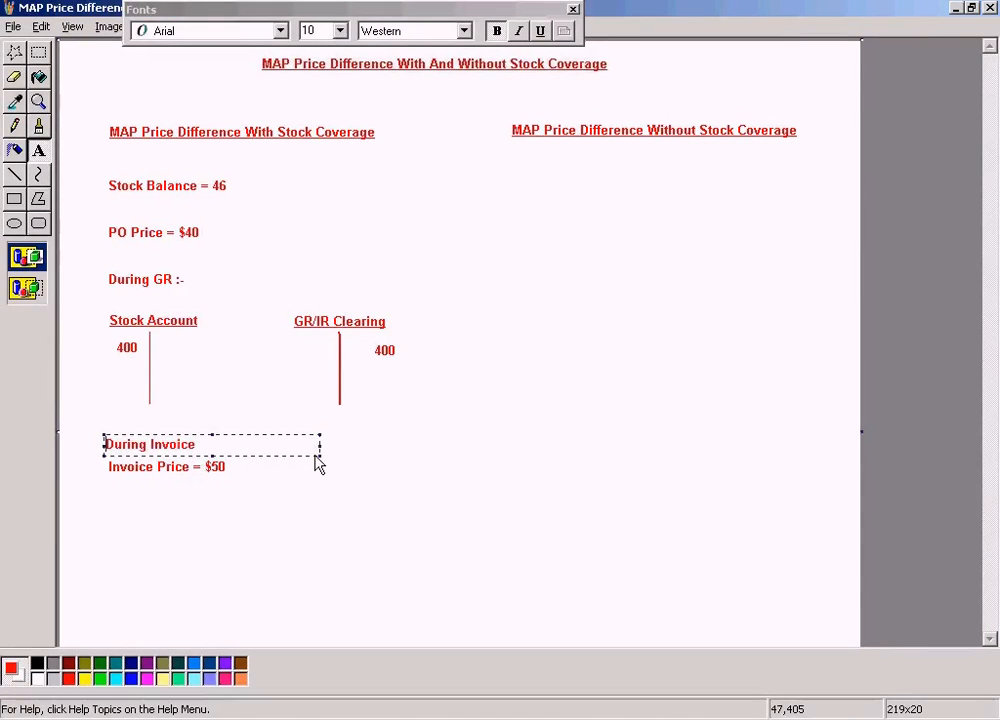
left_click(426, 449)
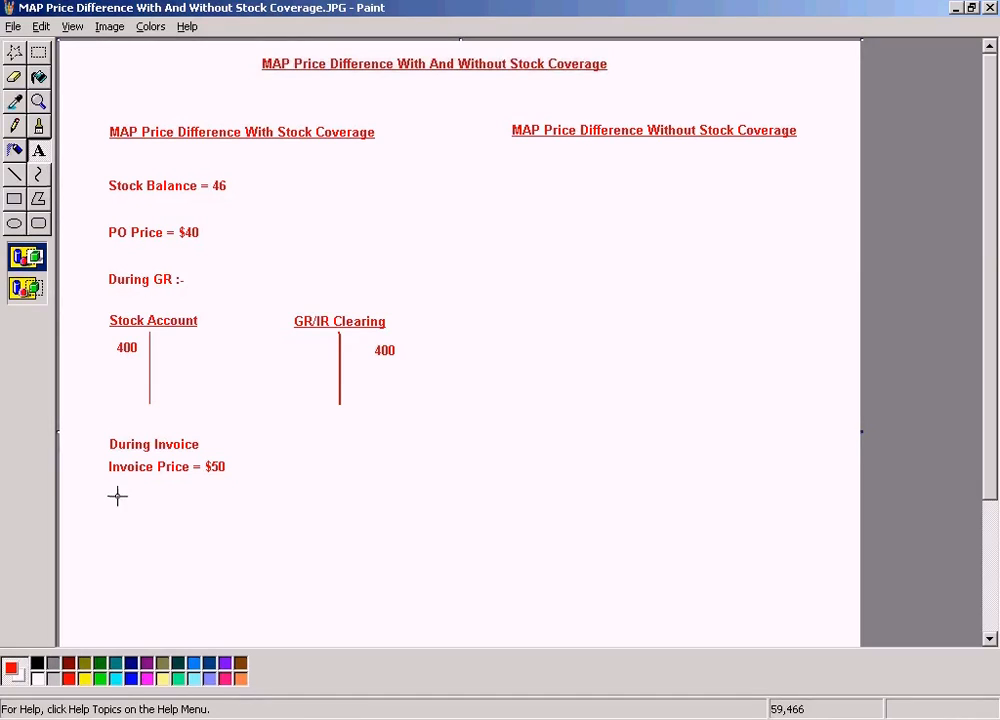
- Below the Invoice Price note, add "Price difference is posted to Stock account since the invoice quantity of 10 is lesser than stock balance of 46"
left_click_drag(105, 500, 456, 534)
type("Price ")
type("difference is posted t")
type("o Stock account since ")
type("the ")
type("invoi")
type("ce quant")
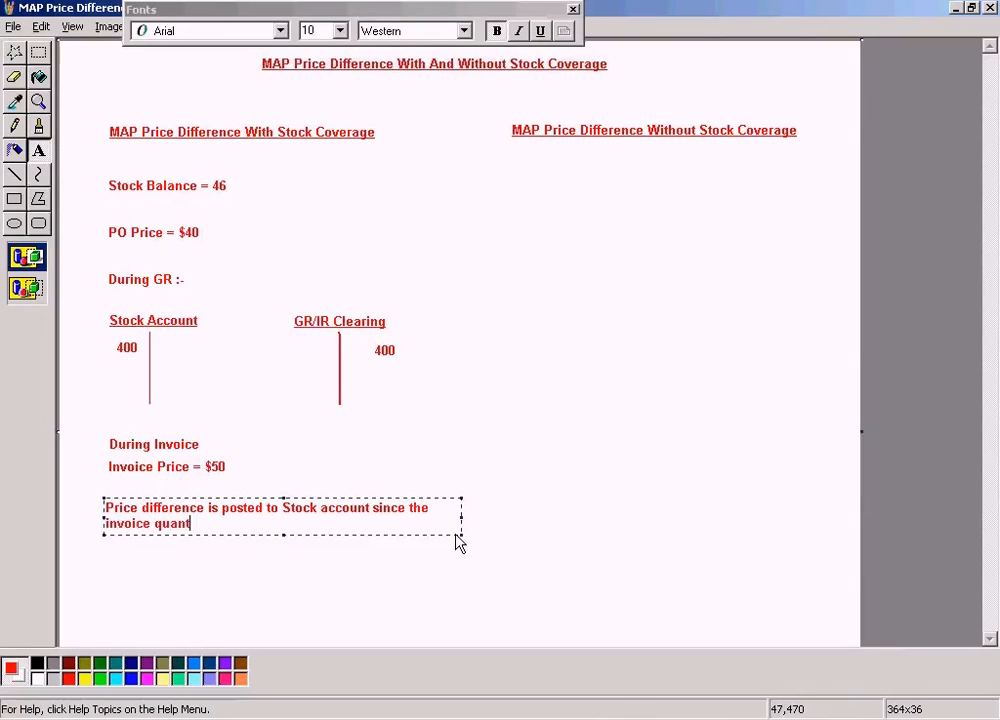
type("ity of 10 is less")
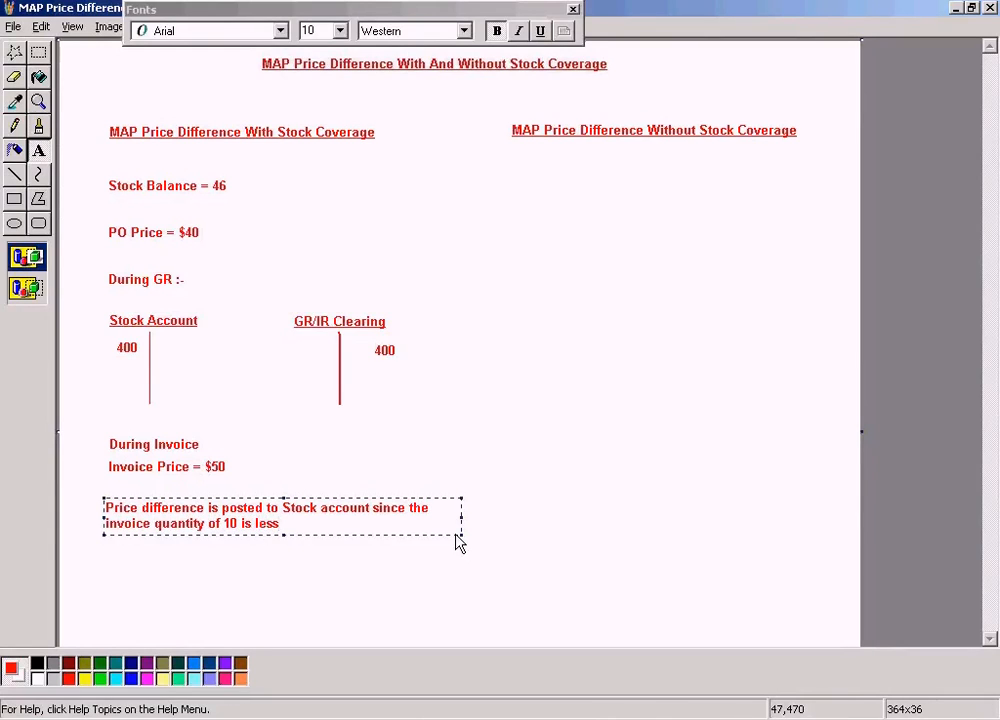
type("er than stock balance of ")
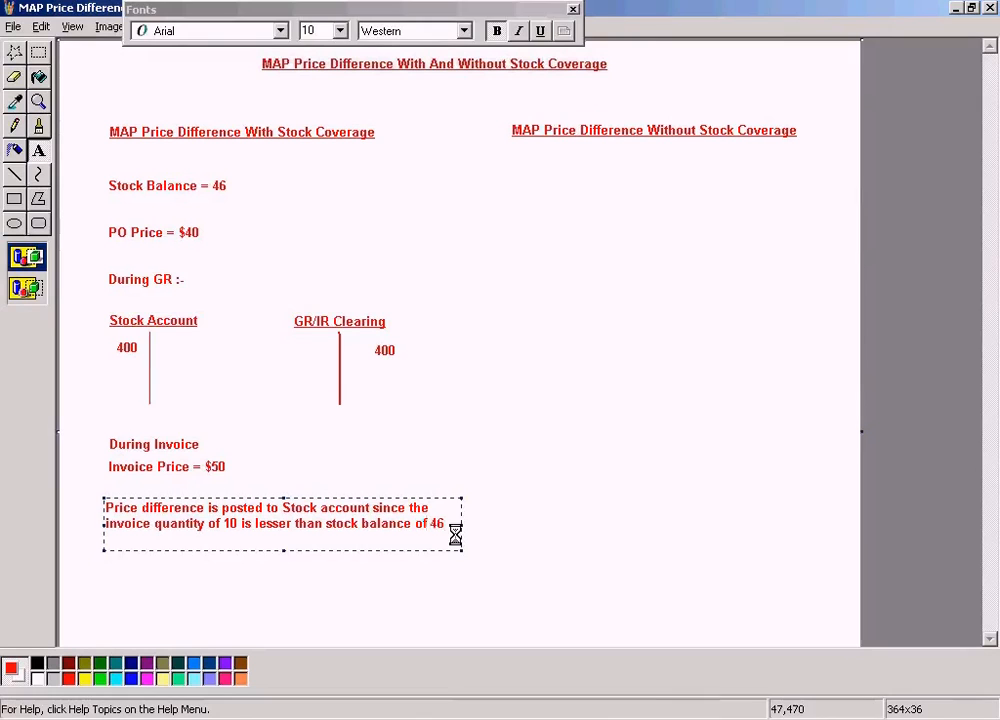
type("46")
left_click(500, 413)
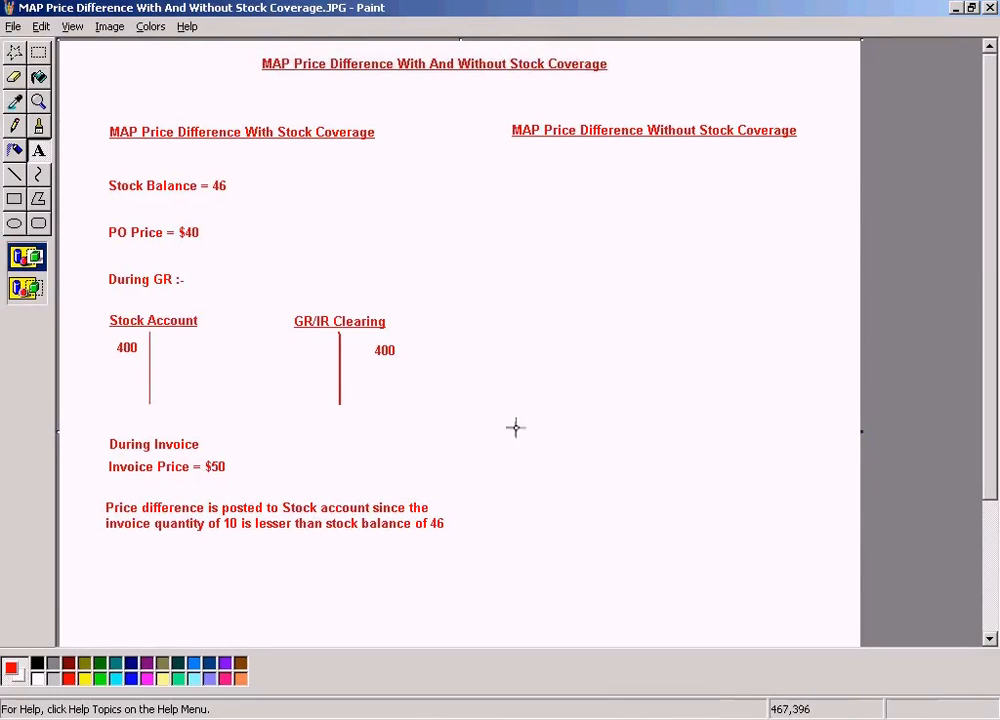
- Check the invoice's line item amounts in SAP's accounting document and return to the Paint notes
key("alt+Tab")
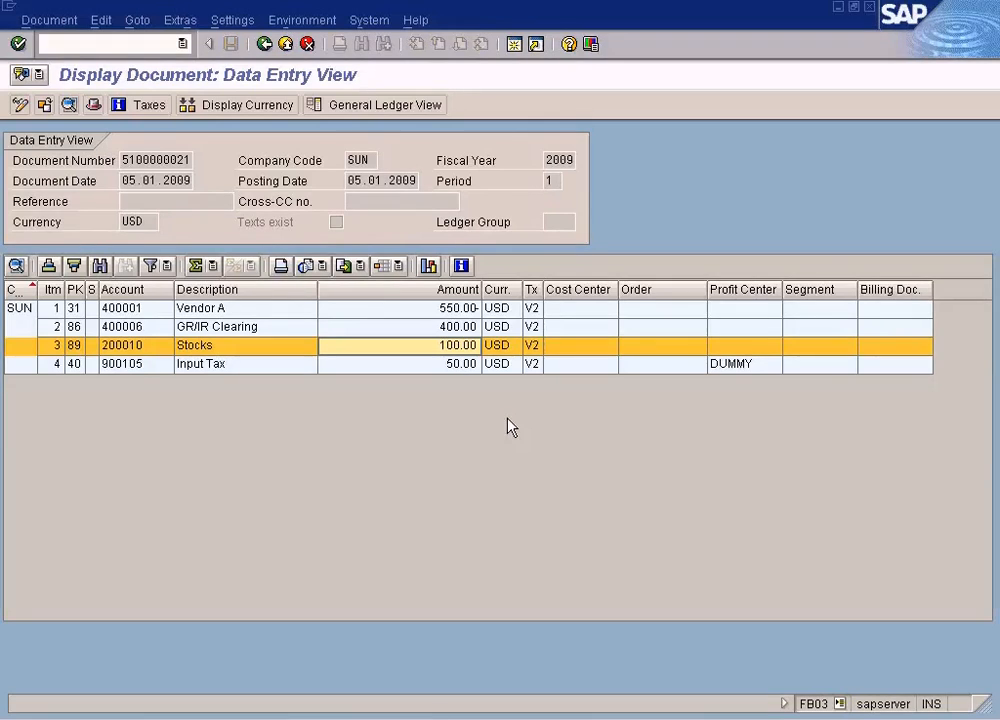
key("alt+Tab")
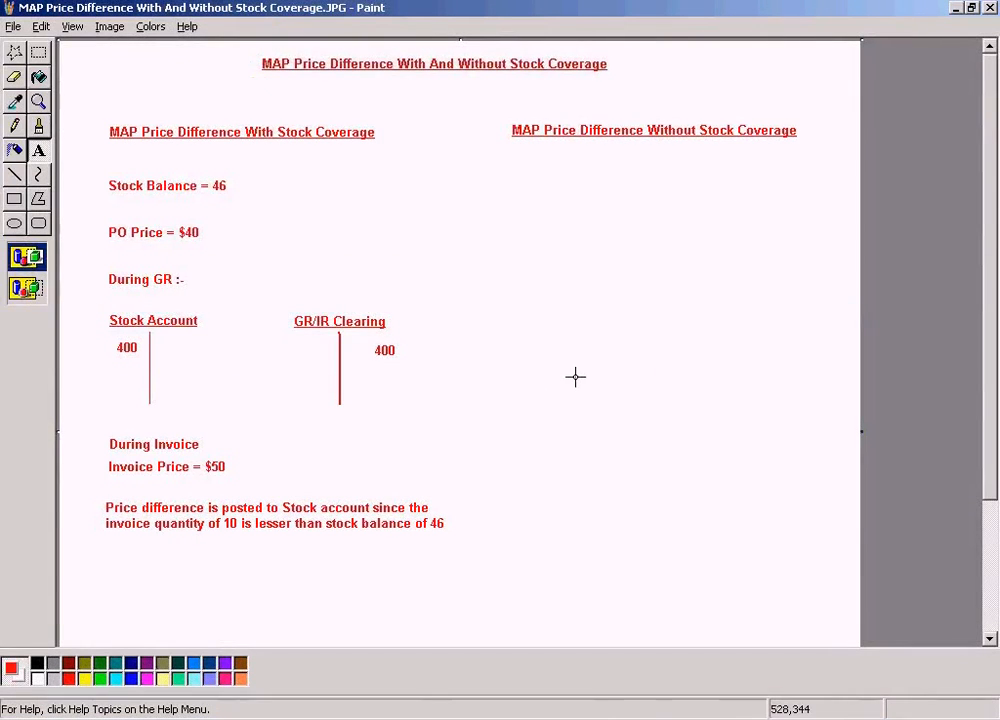
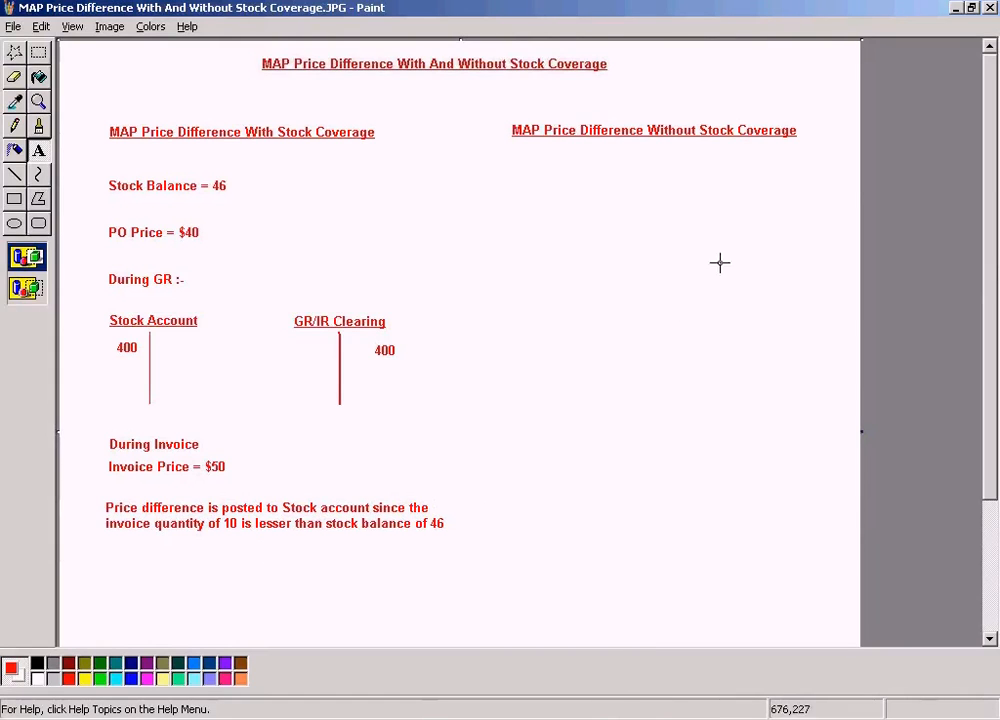
- Switch to SAP's incoming invoice session and leave the transaction for the SAP Easy Access screen
left_click(332, 718)
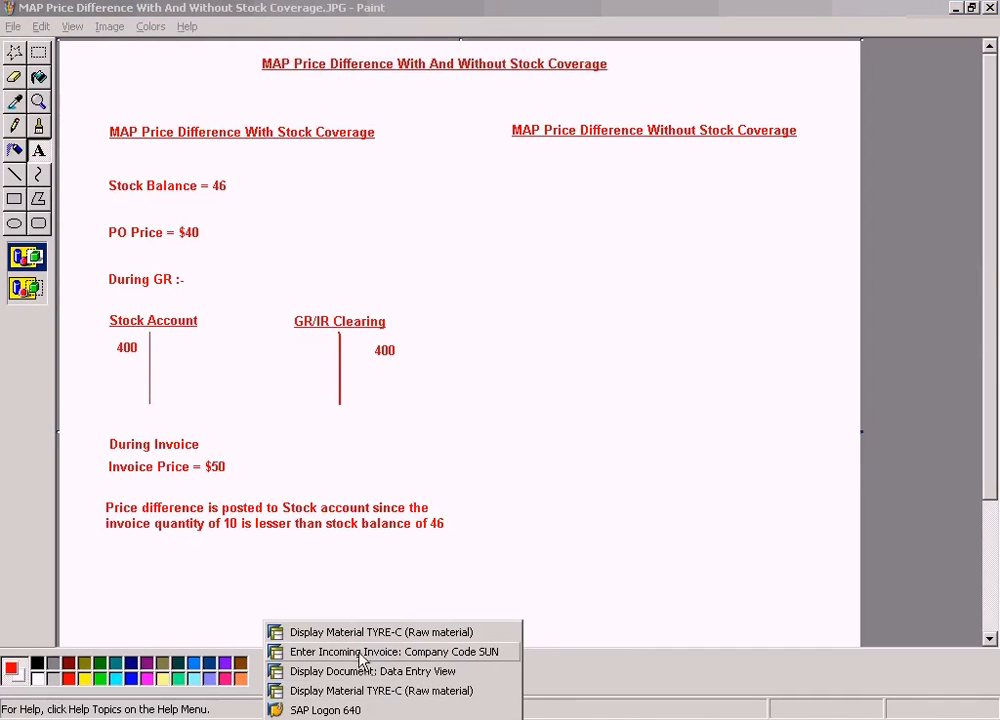
left_click(360, 652)
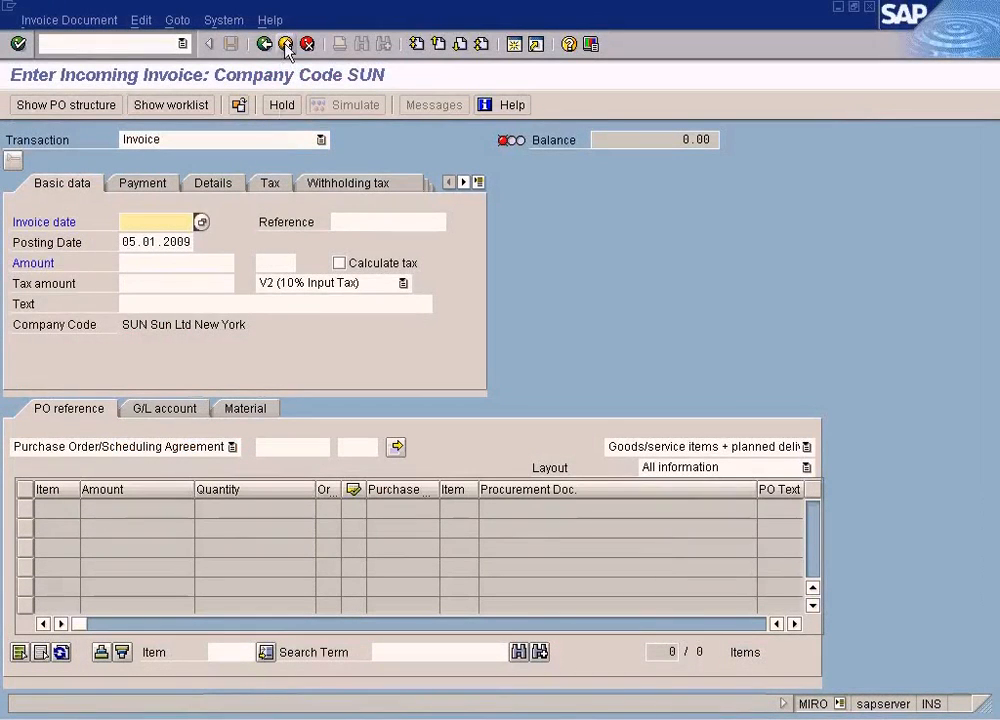
left_click(158, 43)
type("/n")
key("Return")
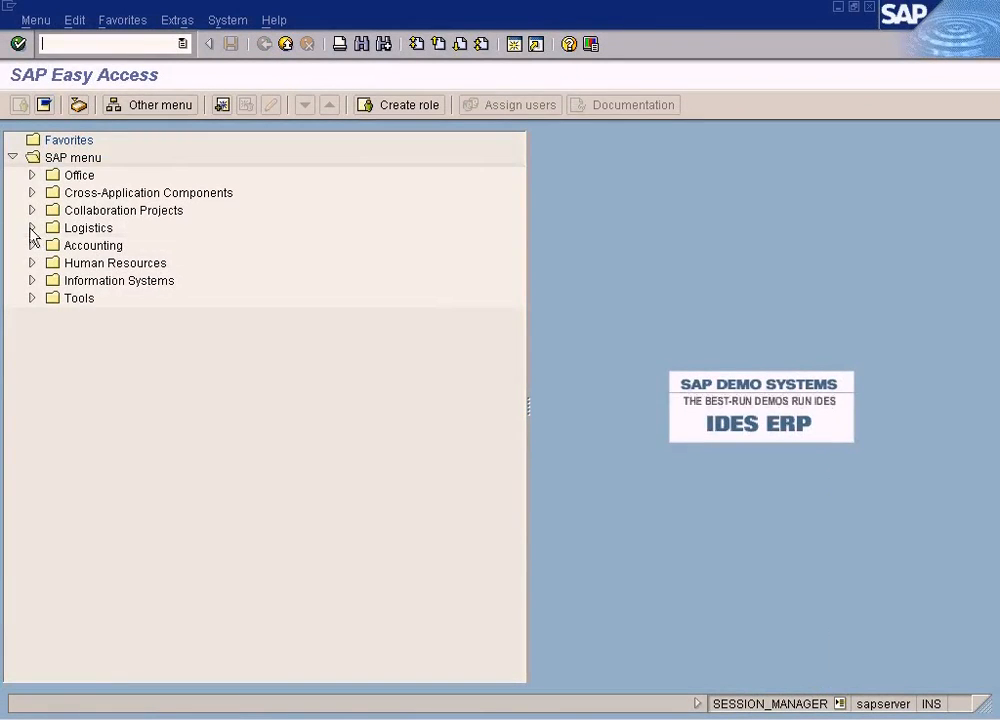
left_click(32, 228)
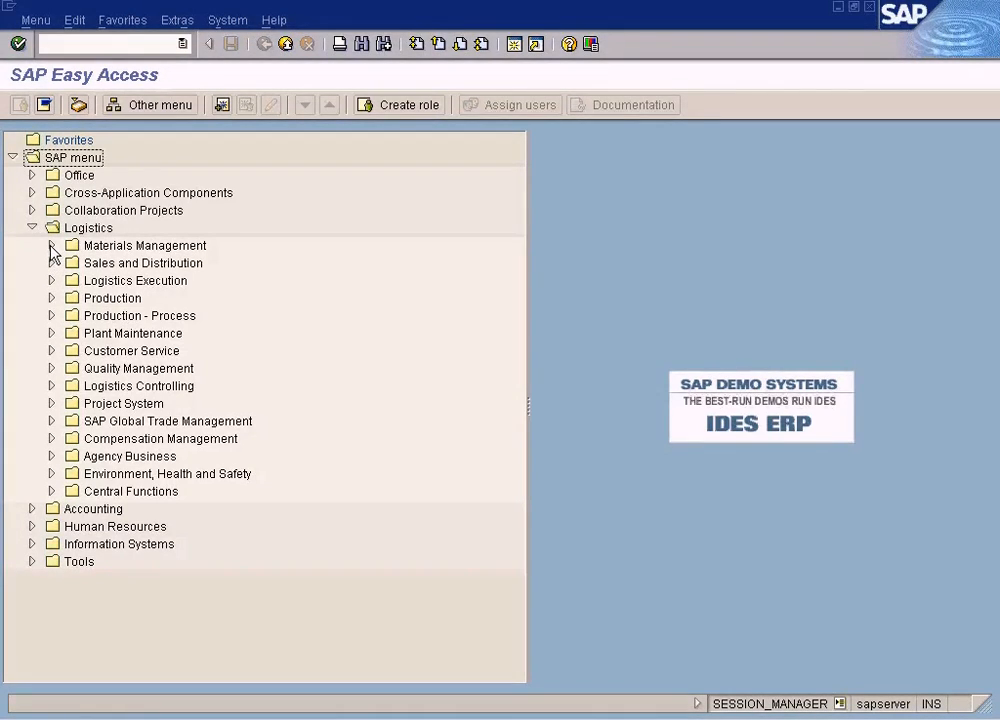
left_click(51, 245)
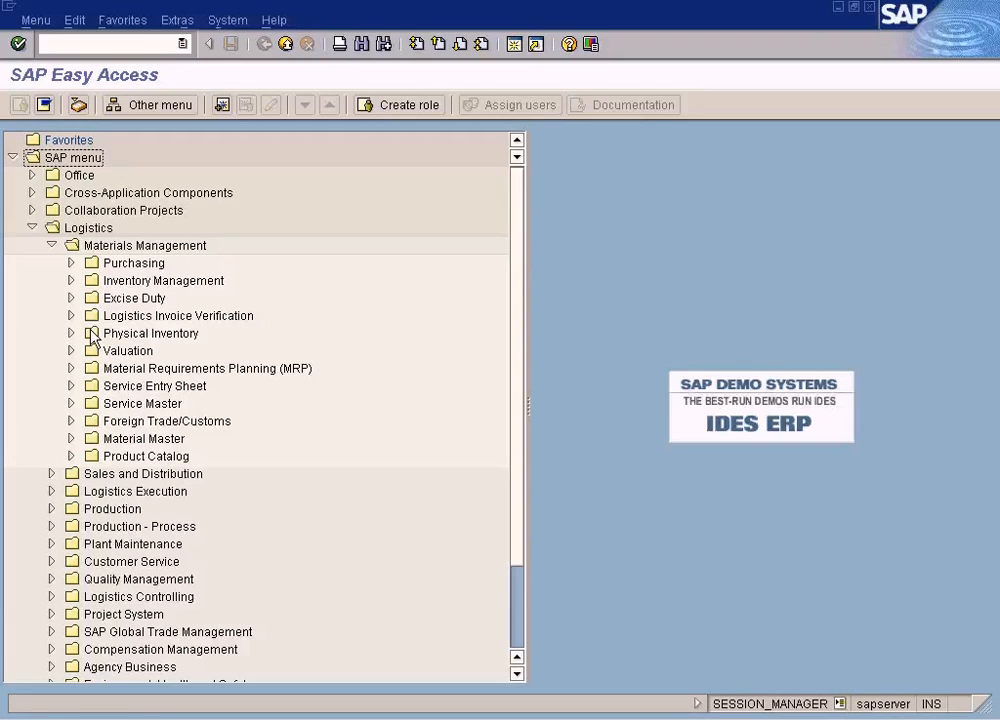
left_click(72, 281)
left_click(90, 298)
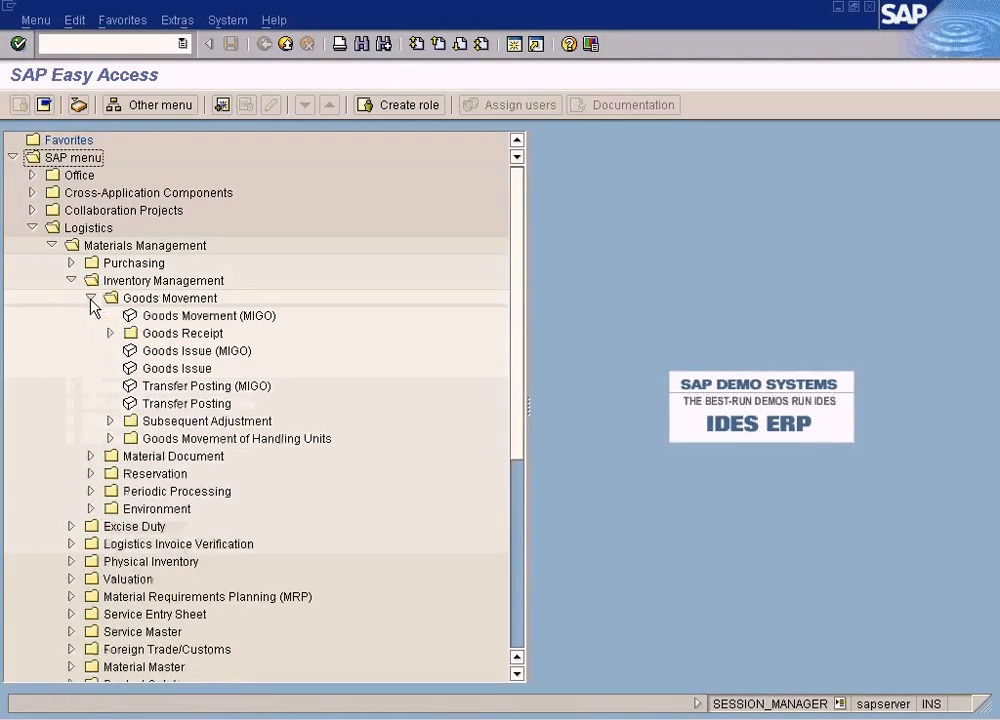
double_click(218, 352)
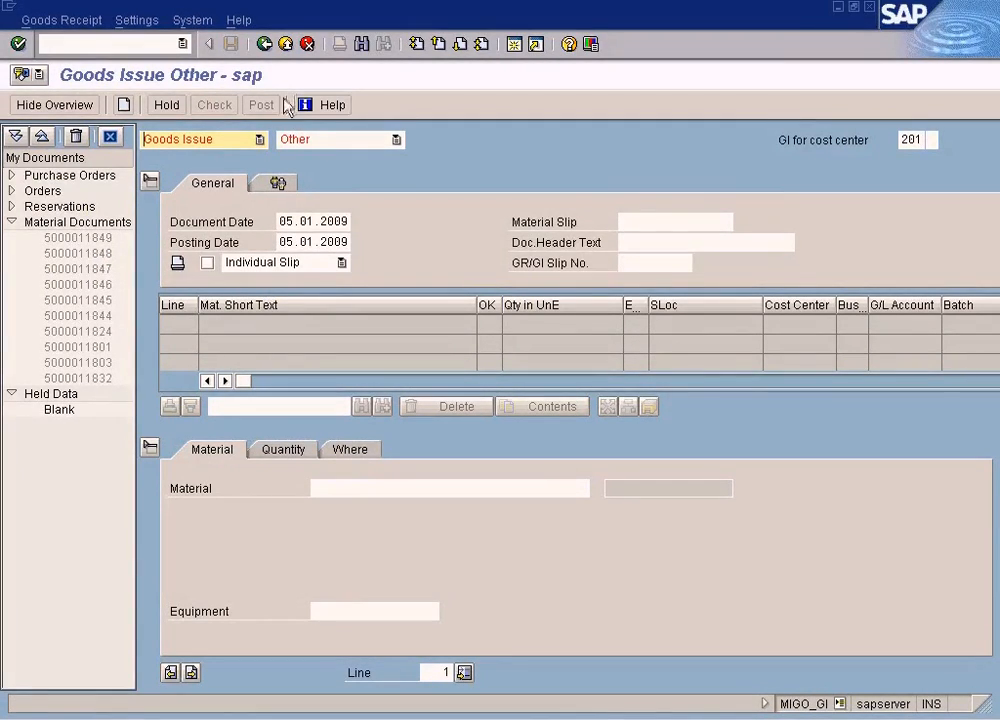
left_click(265, 45)
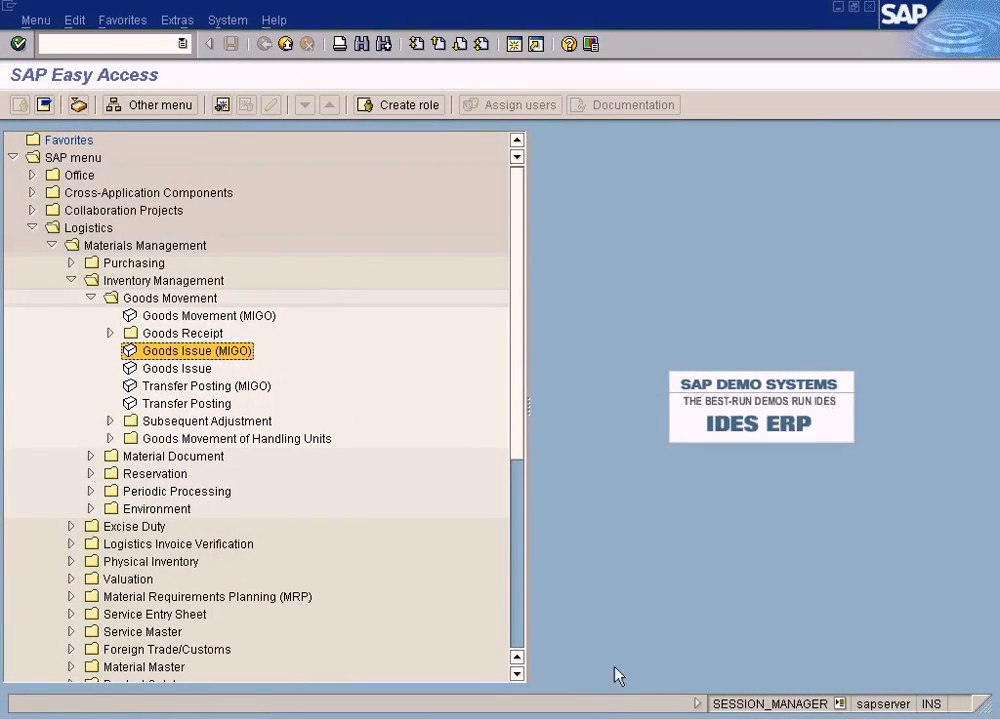
left_click(619, 718)
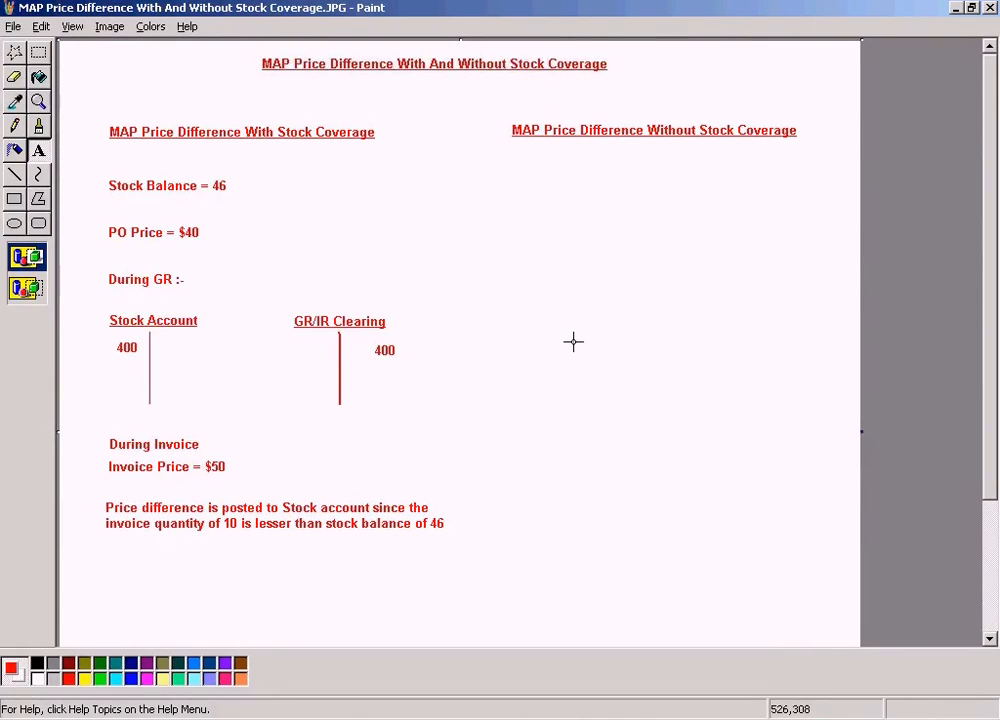
key("alt+Tab")
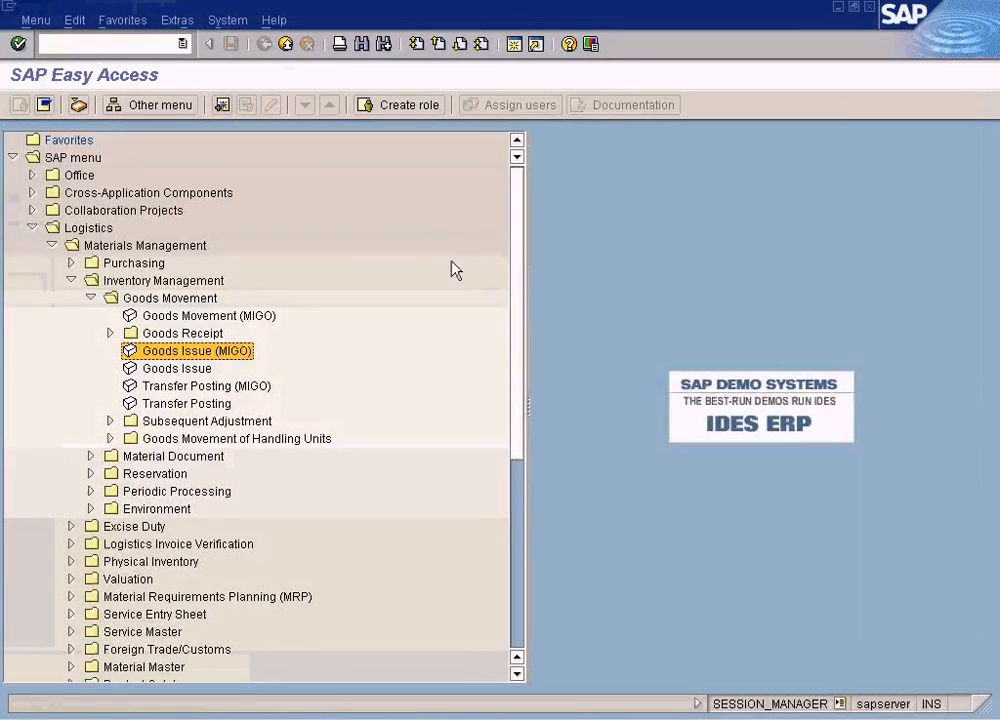
- Open Create Purchase Order (ME21N) and list the previous purchase order in the document overview using the Purchasing Documents selection
left_click(135, 46)
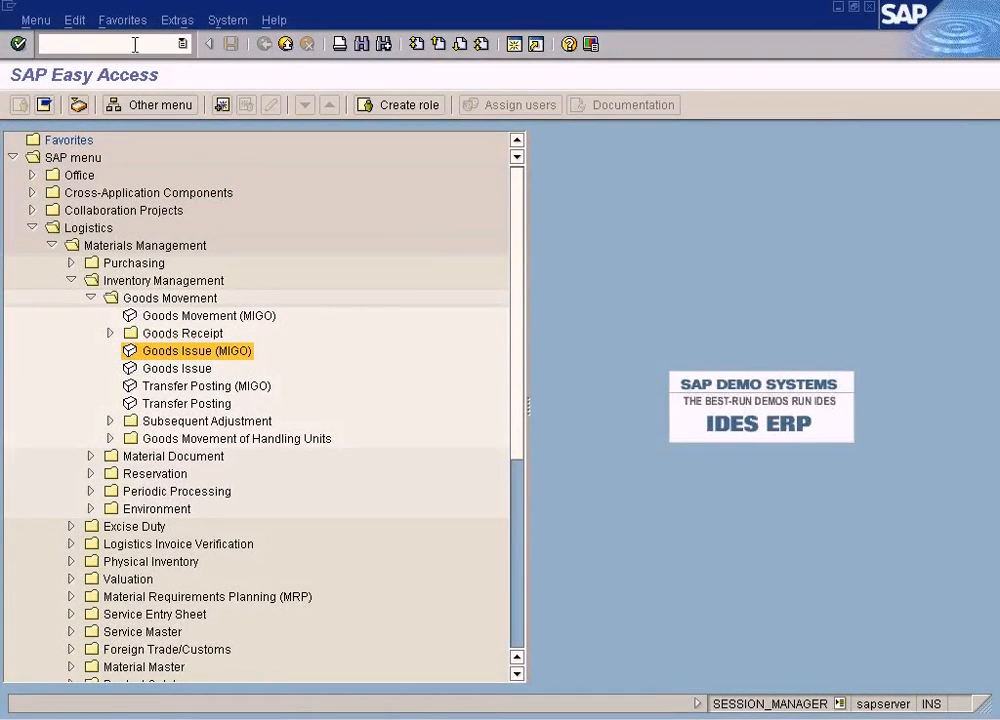
key("Return")
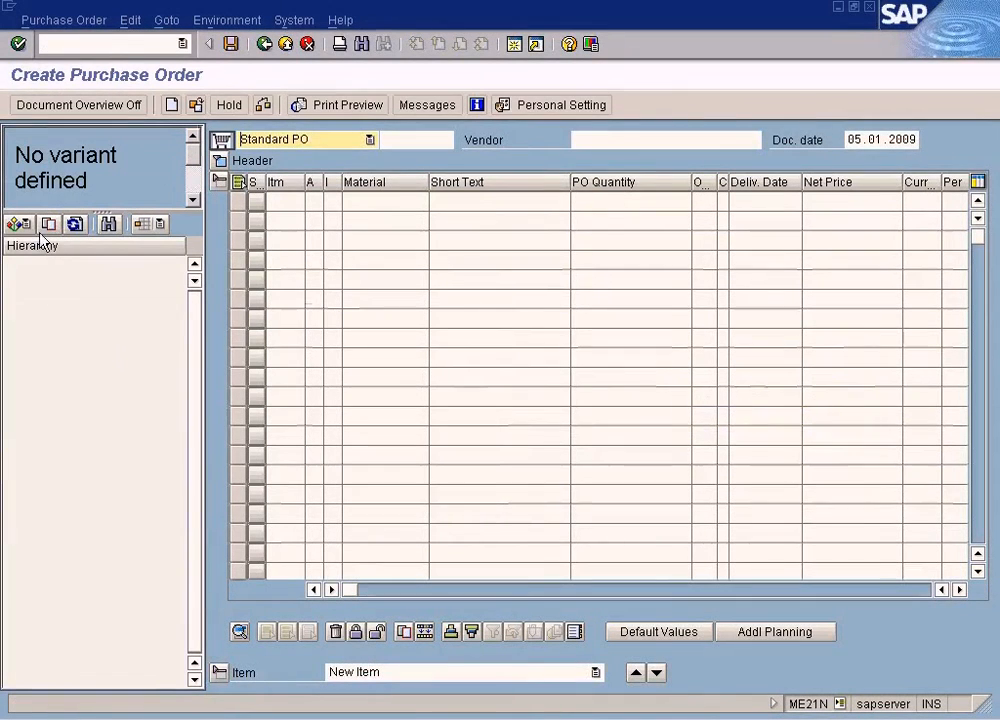
left_click(20, 223)
left_click(30, 250)
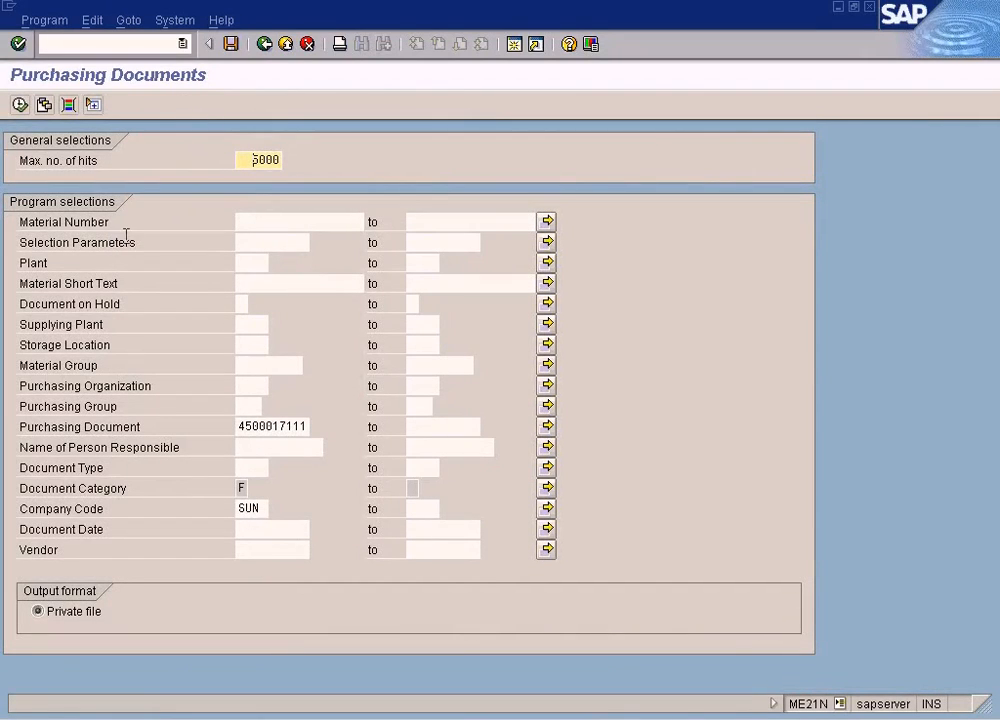
left_click(20, 104)
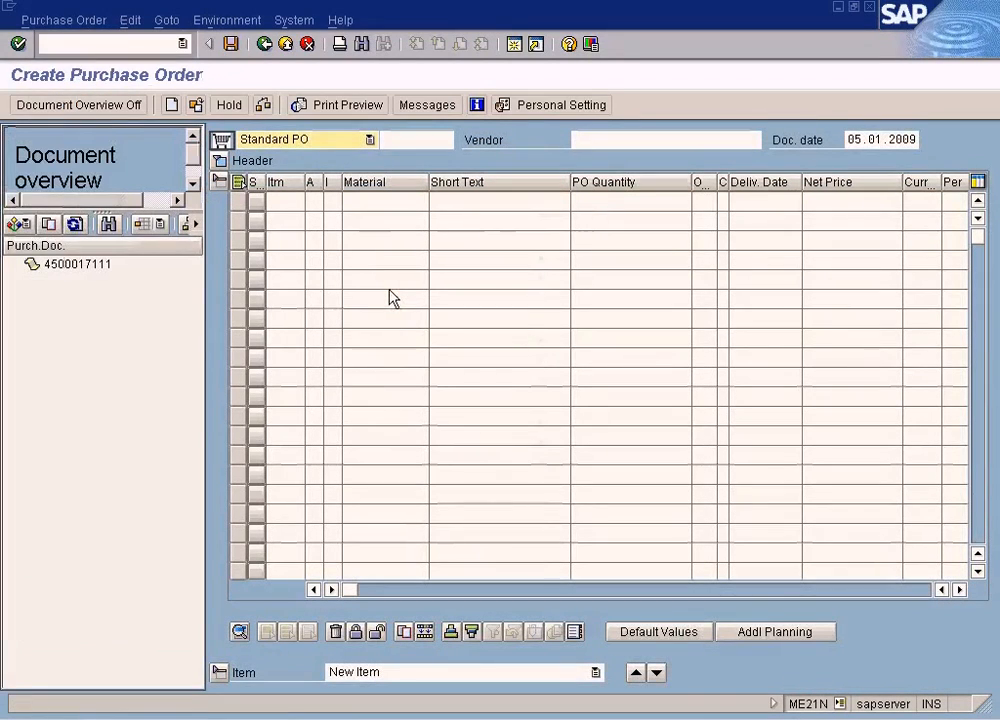
- Copy the listed TYRE-C order into the new purchase order, review its pricing conditions and save it
left_click(110, 268)
left_click(48, 224)
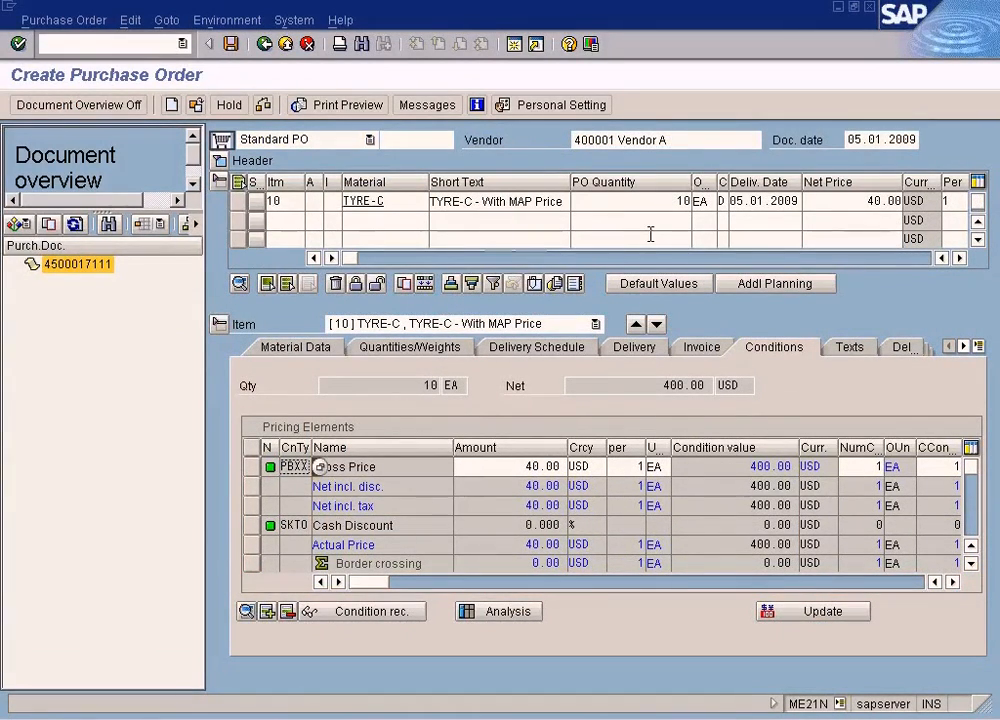
left_click(970, 563)
left_click(971, 563)
left_click_drag(974, 497, 977, 462)
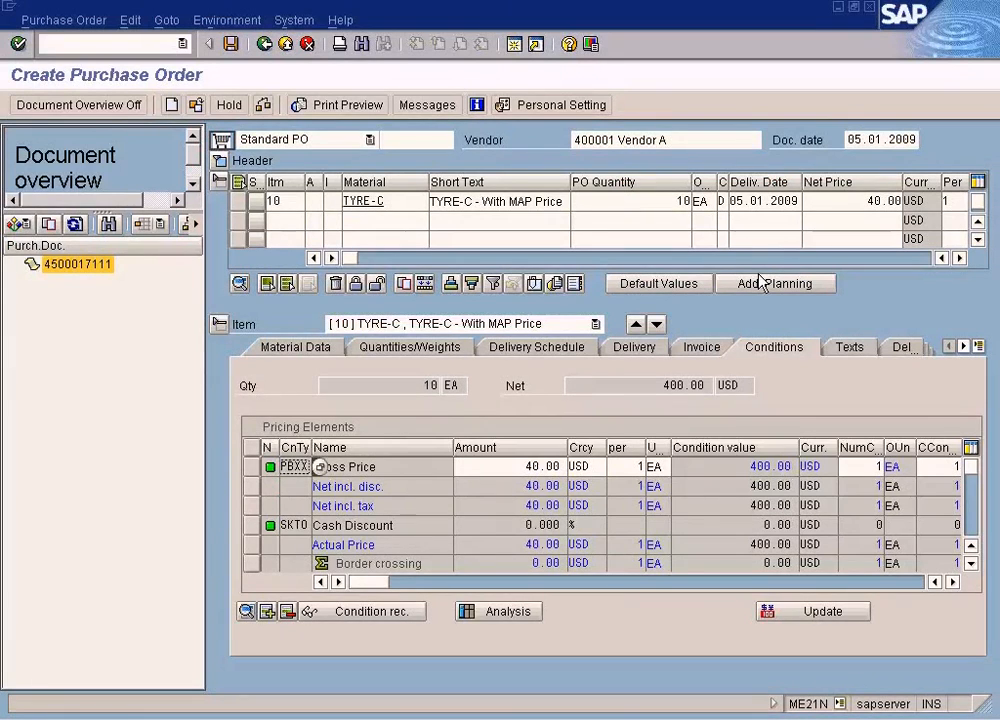
left_click(230, 44)
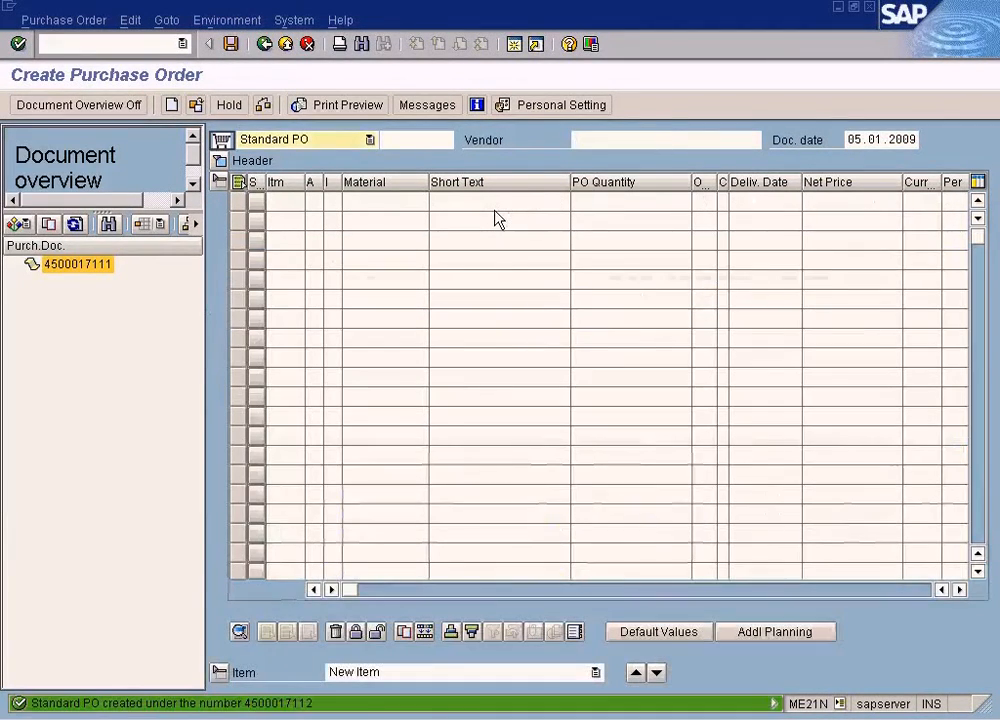
- Open the save message's details and copy the new purchase order's number
double_click(161, 704)
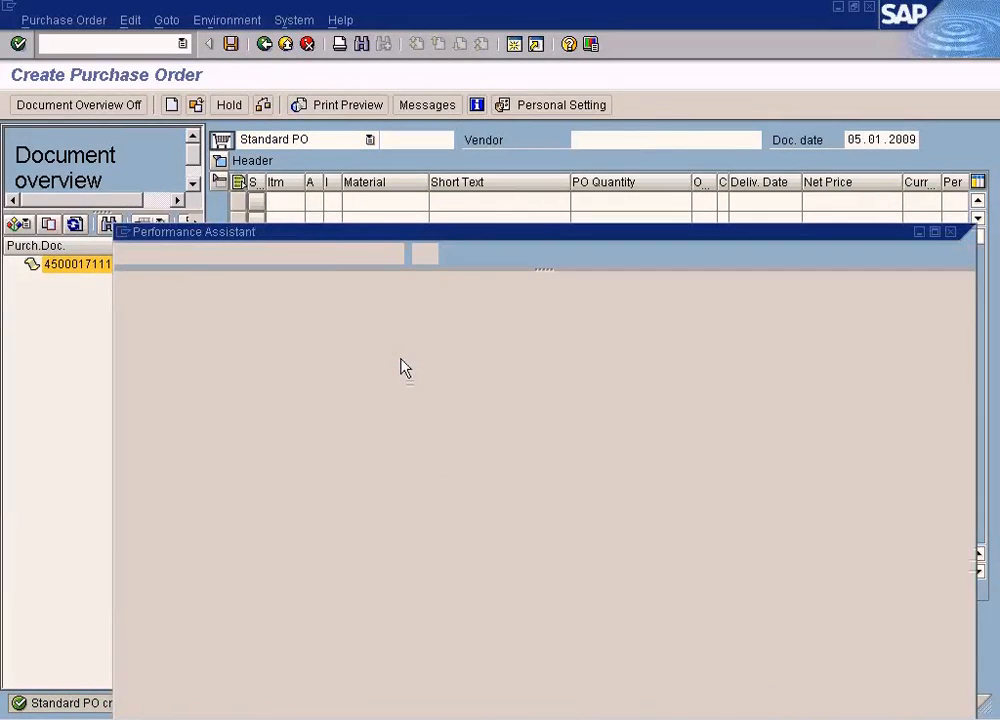
double_click(495, 300)
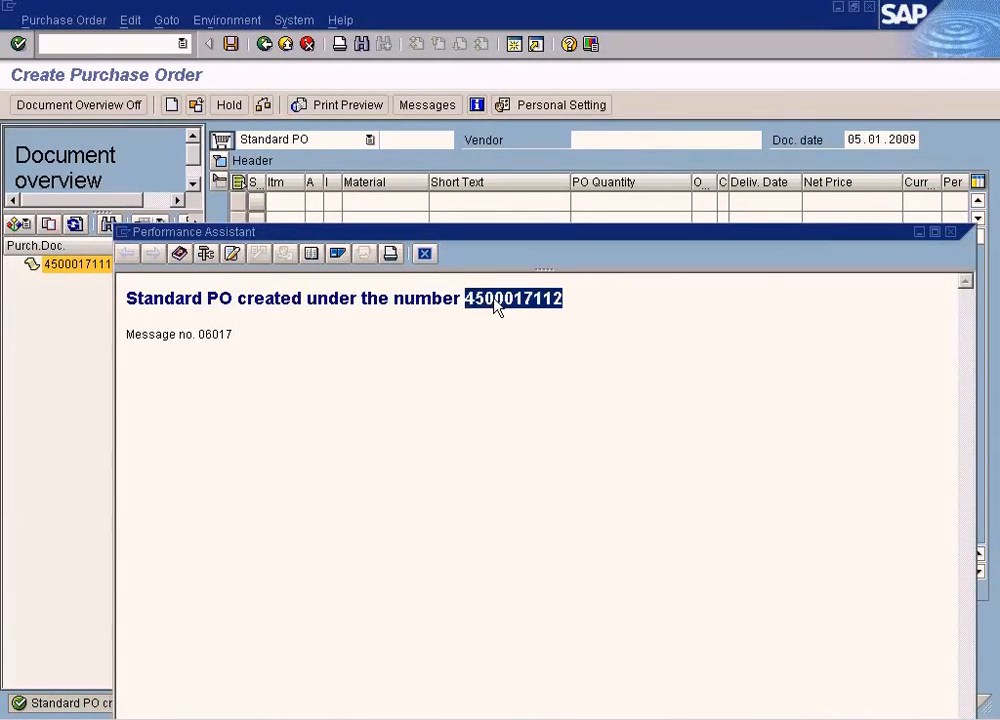
left_click(425, 254)
- Start MIGO as a Goods Receipt against Purchase Order and load the newly created order by its number
left_click(132, 41)
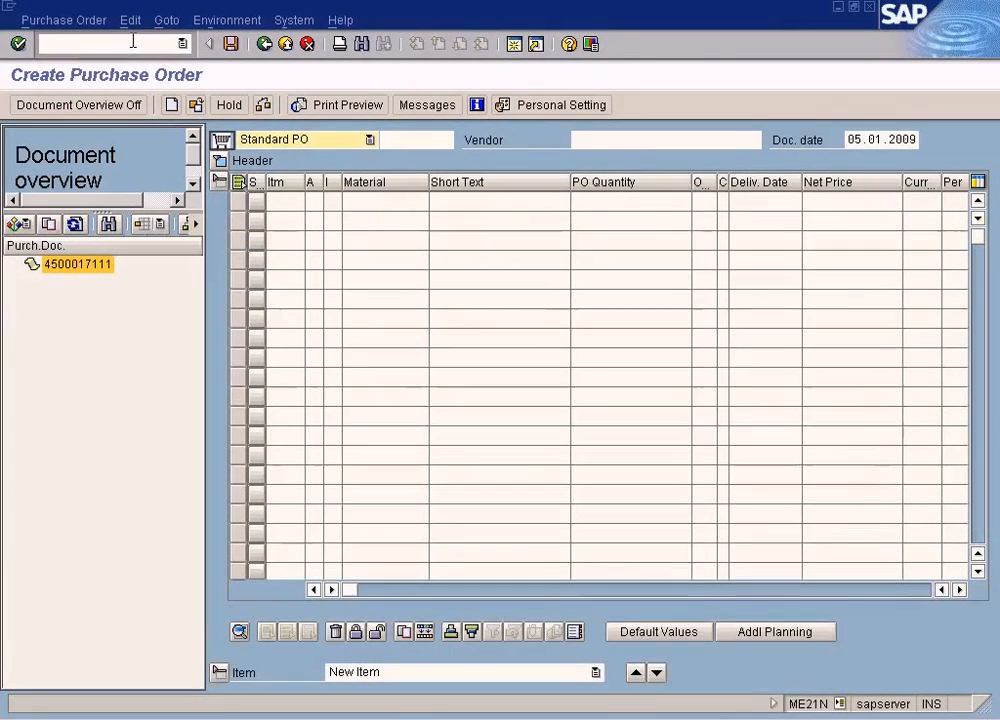
type("/nmigo")
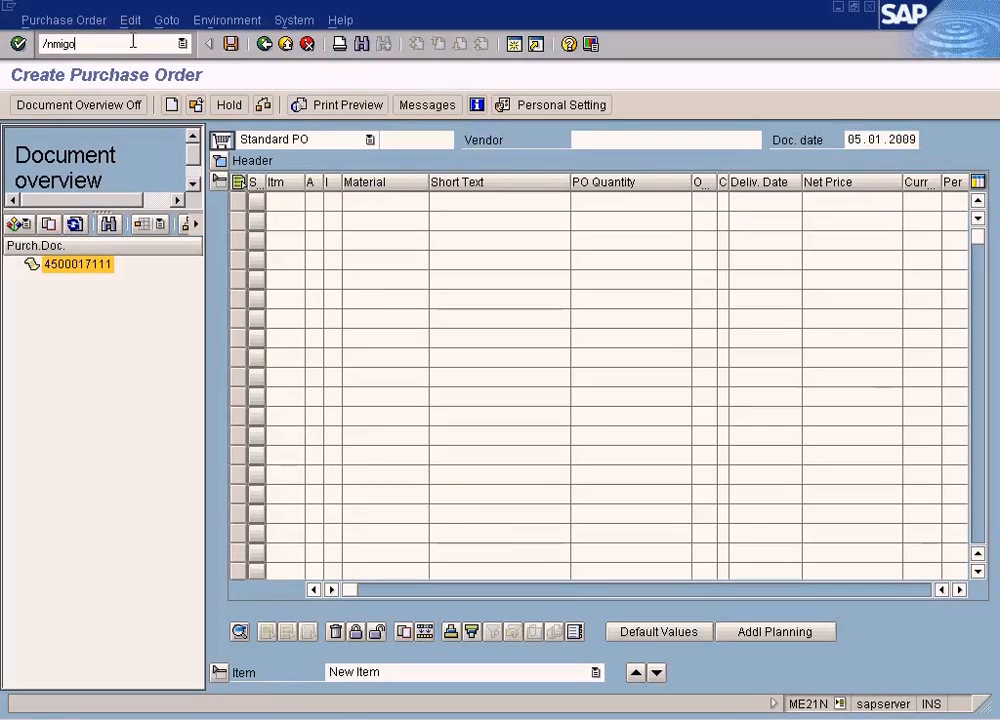
key("Return")
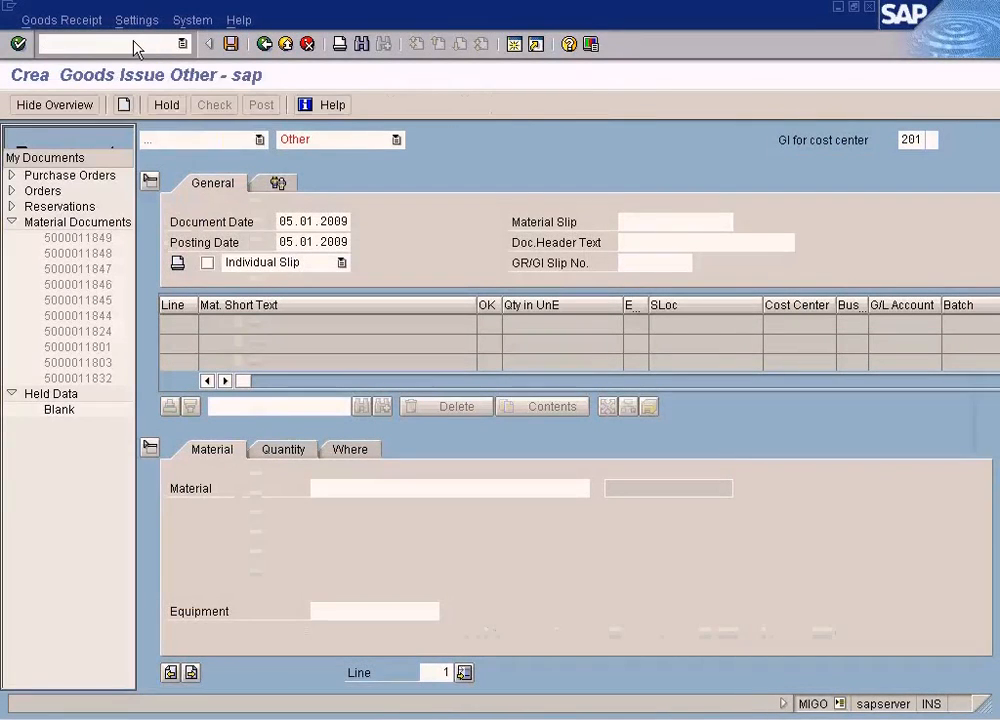
left_click(259, 140)
left_click(224, 172)
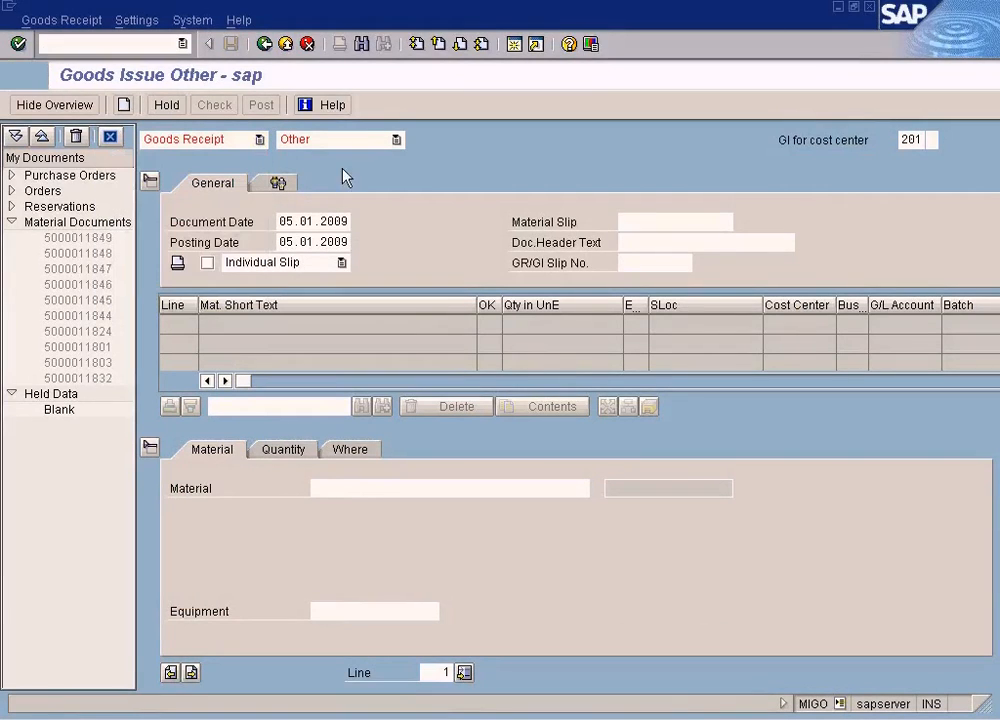
type("4500017112")
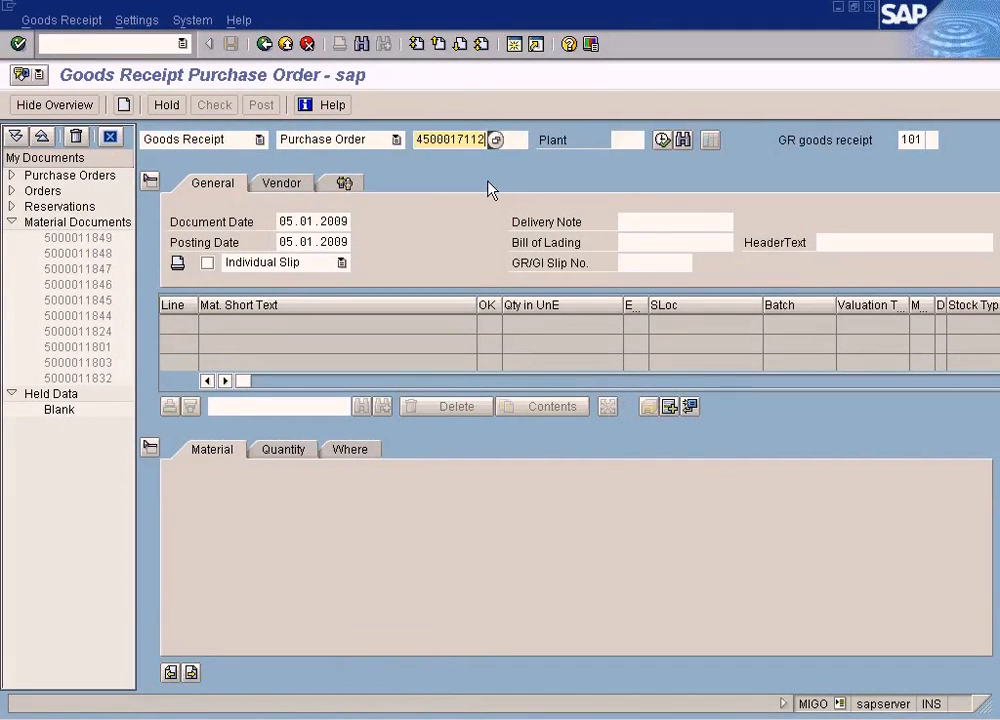
key("Return")
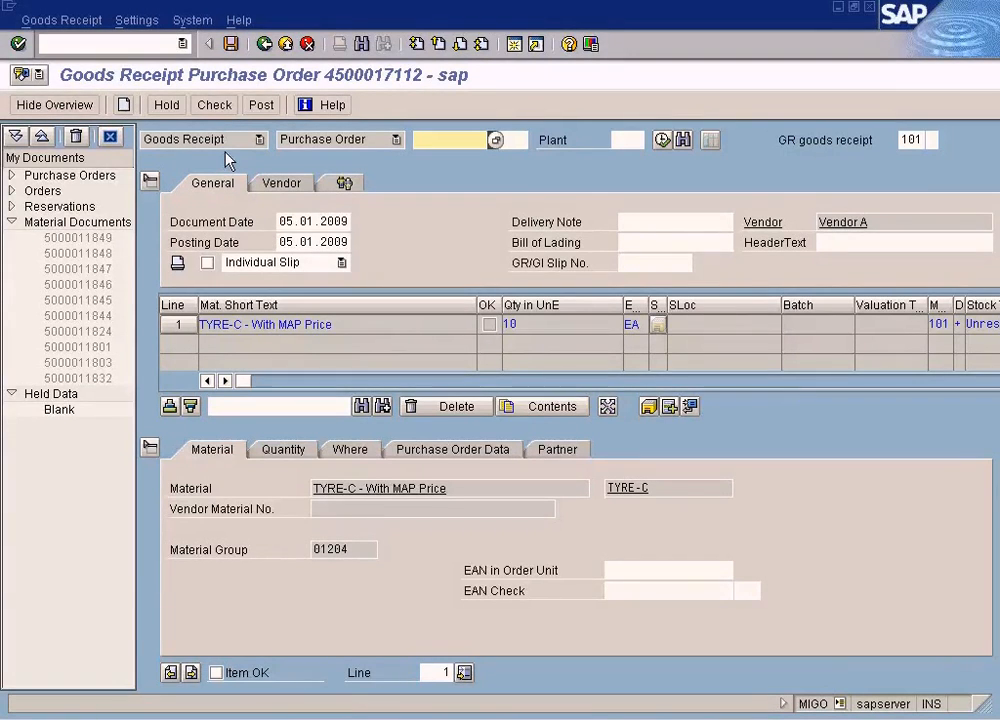
- Set the TYRE-C item's storage location to WH1, mark it Item OK, check its quantity and post the goods receipt
left_click(355, 452)
left_click(284, 451)
left_click(354, 451)
left_click(216, 673)
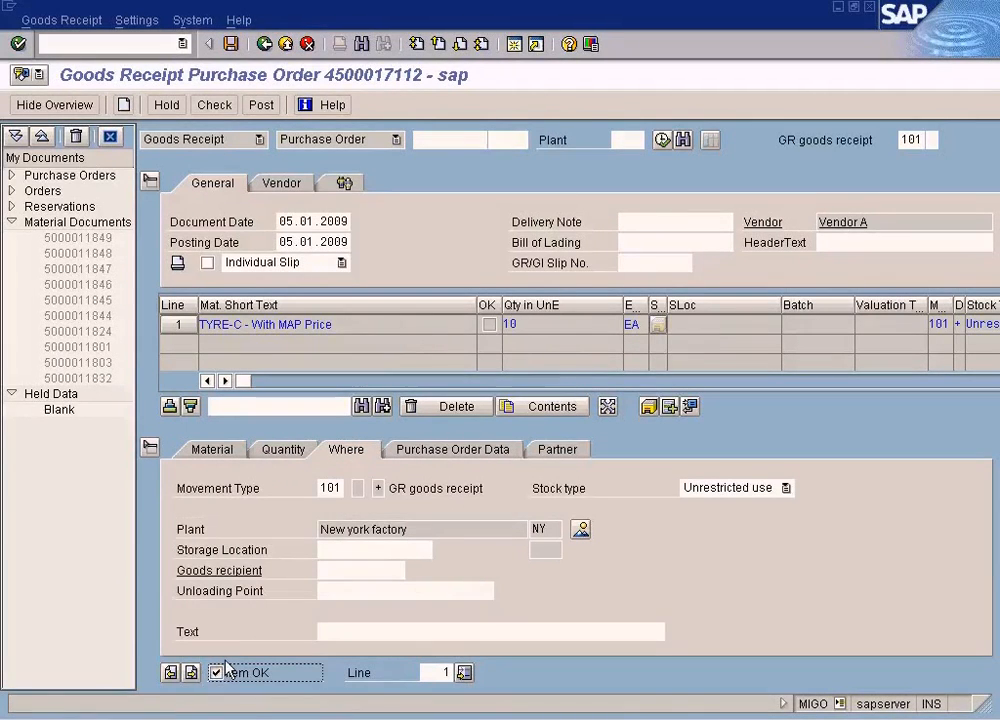
left_click(347, 550)
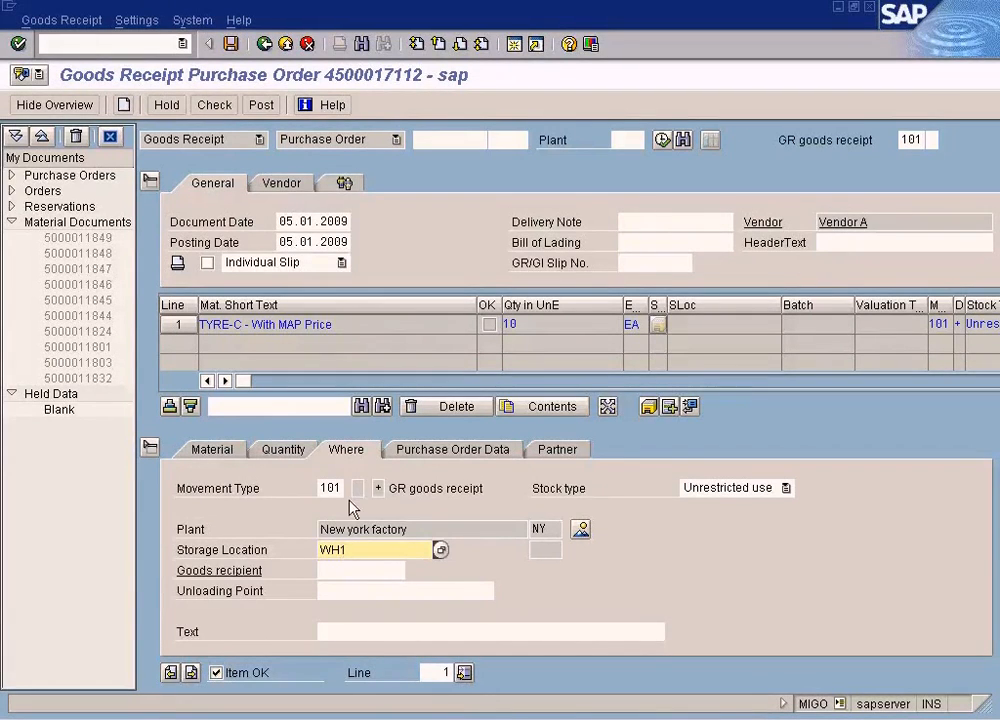
left_click(288, 450)
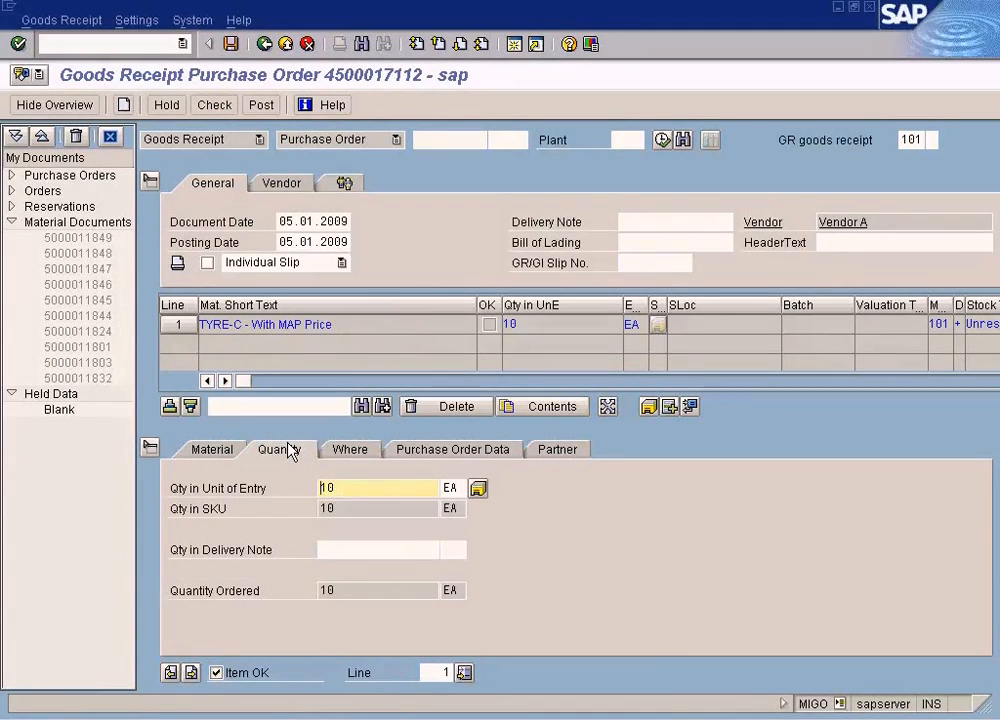
left_click(268, 102)
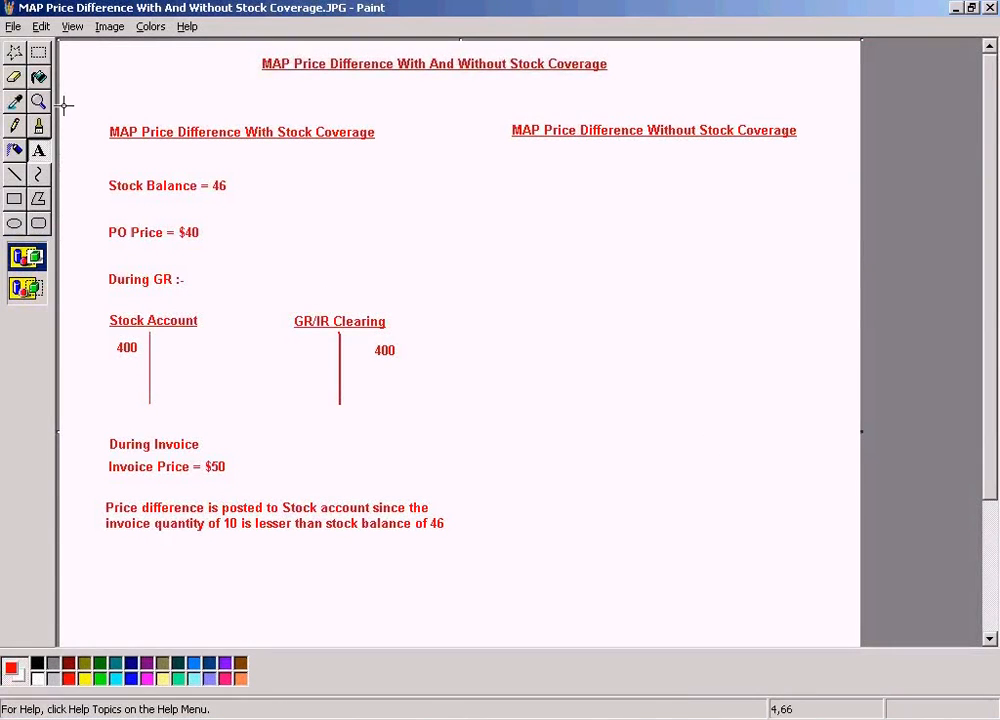
- In Paint, copy the notes from Stock Balance through Invoice Price and place them under the "MAP Price Difference Without Stock Coverage" heading
left_click(40, 59)
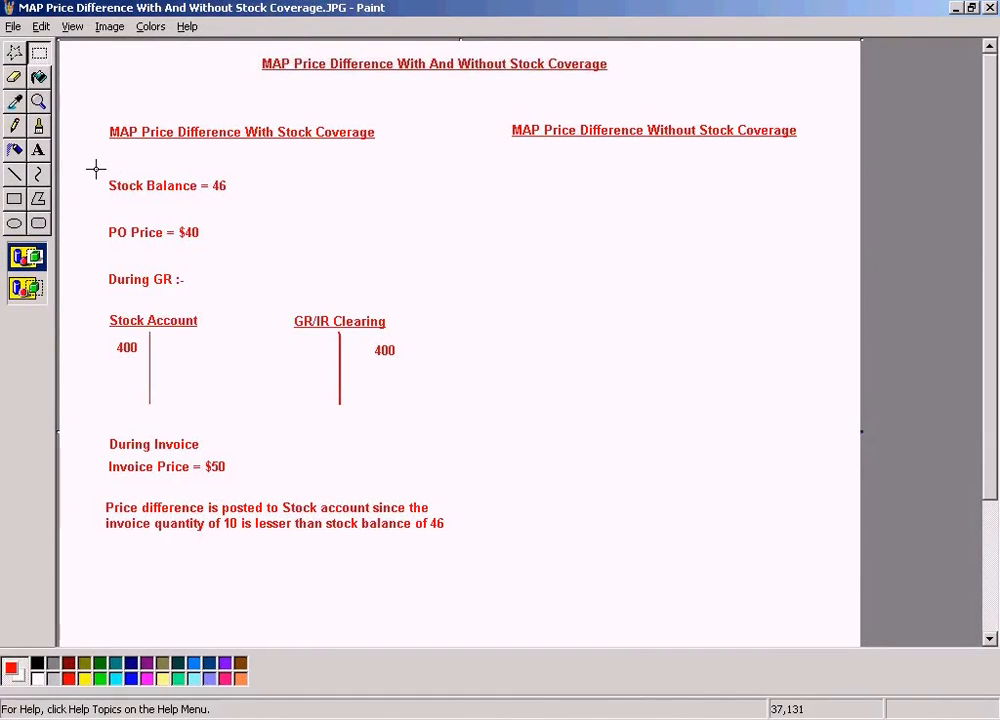
left_click_drag(96, 169, 446, 479)
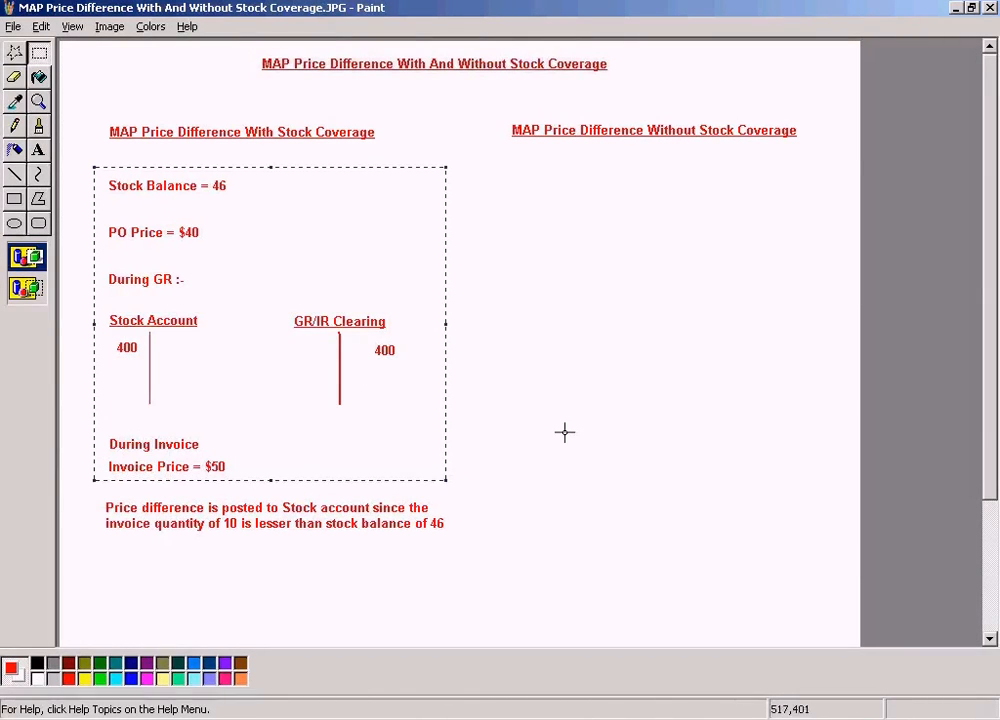
key("ctrl+c")
key("ctrl+v")
left_click_drag(324, 281, 755, 395)
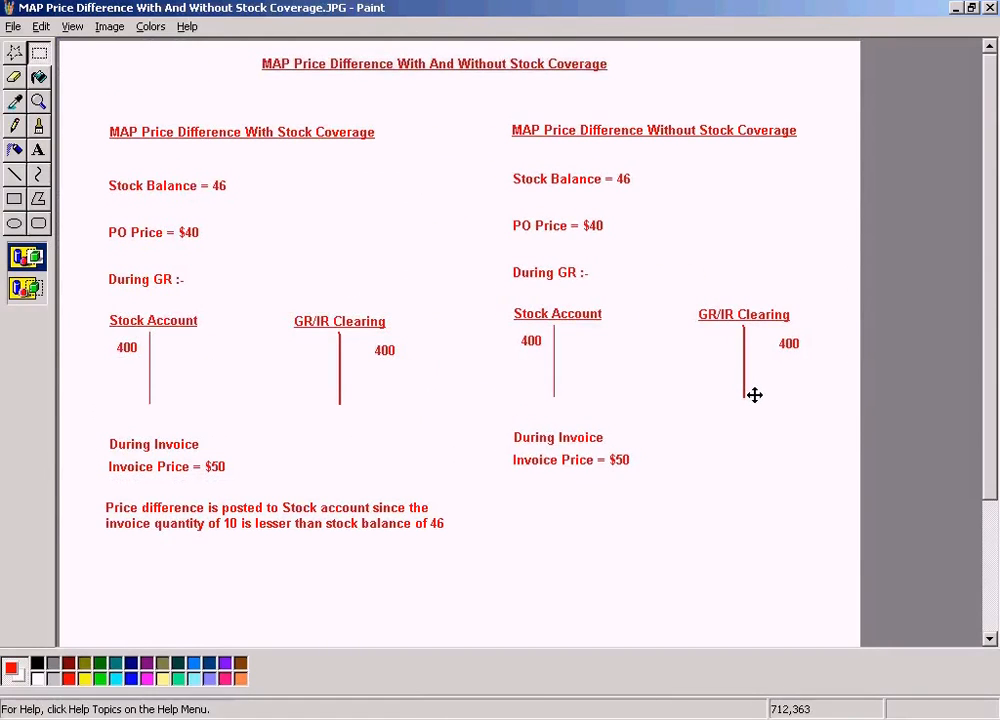
- Add the text "PO Qty 10" beside the PO Price note in the With Stock Coverage section
left_click(453, 239)
left_click_drag(229, 225, 440, 246)
type("PO Qty 1")
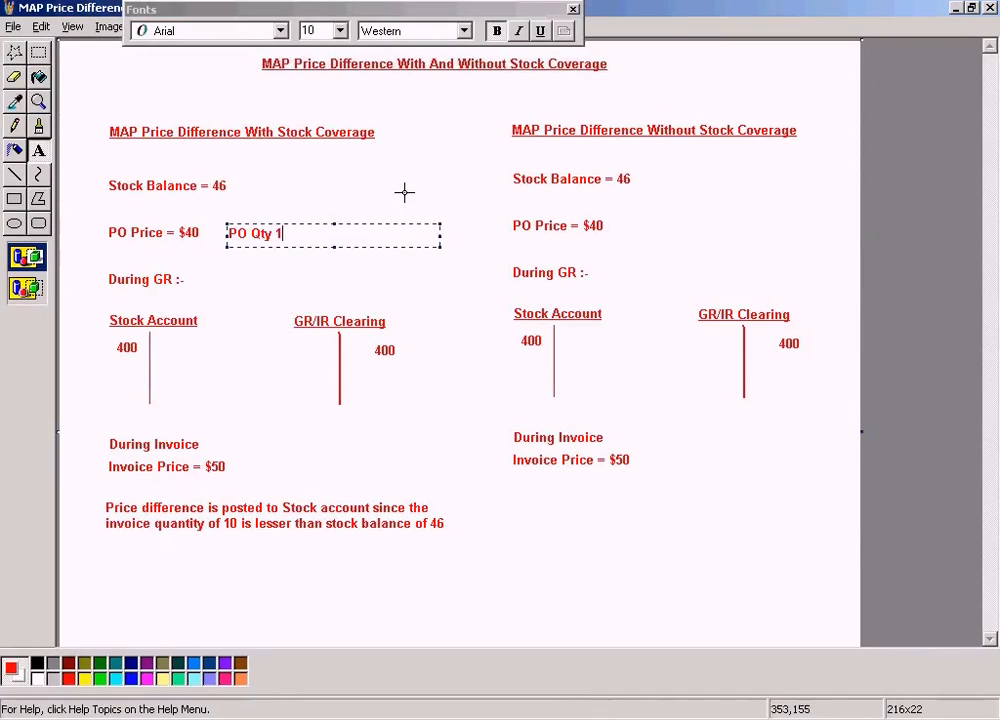
left_click(415, 182)
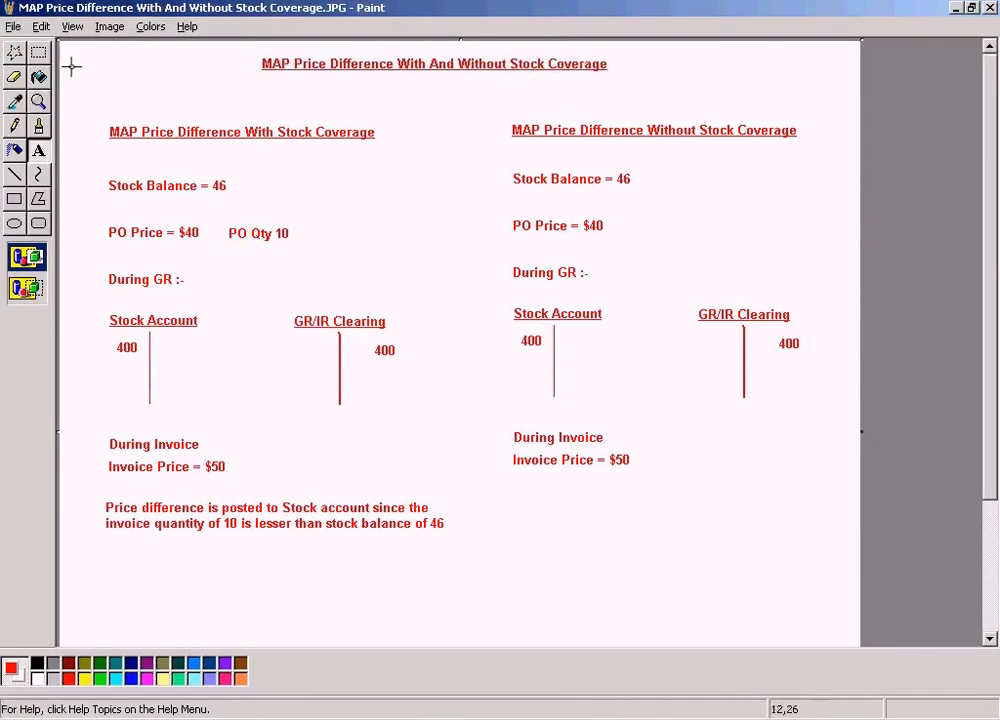
- Copy the "PO Qty 10" note and place it beside PO Price in the Without Stock Coverage section
left_click(40, 53)
left_click_drag(220, 225, 330, 246)
key("ctrl+v")
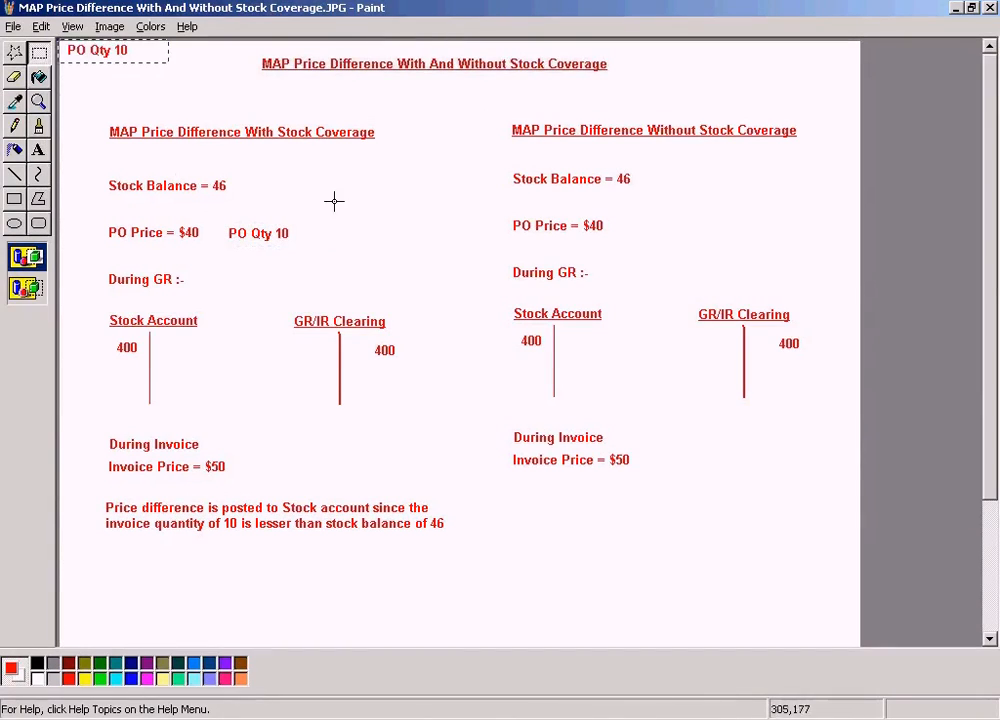
left_click_drag(134, 54, 740, 234)
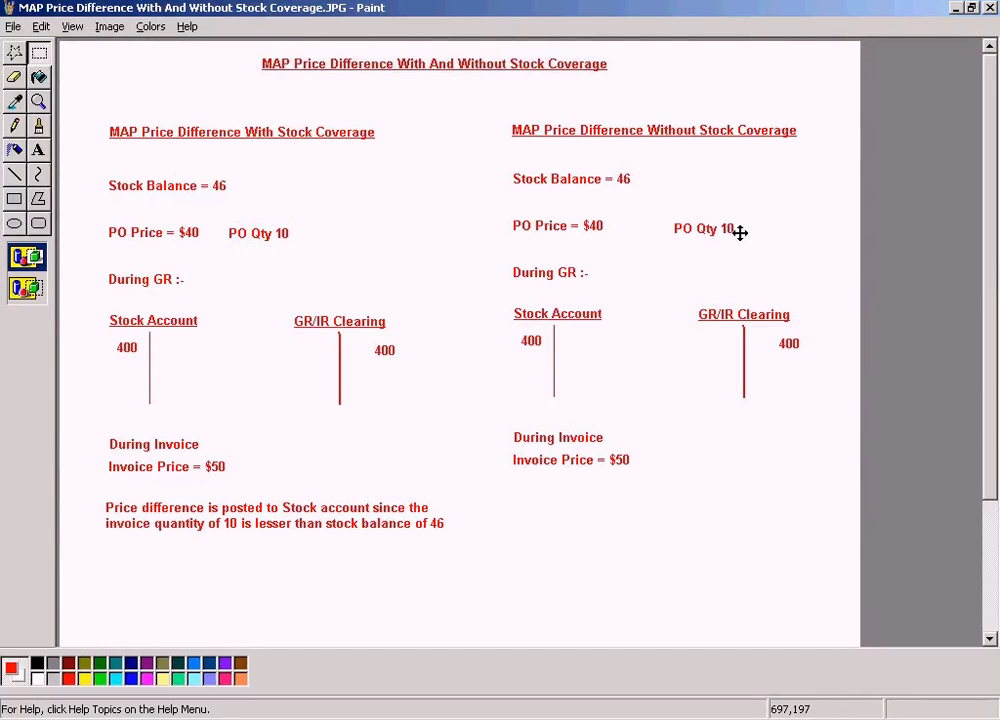
left_click(429, 252)
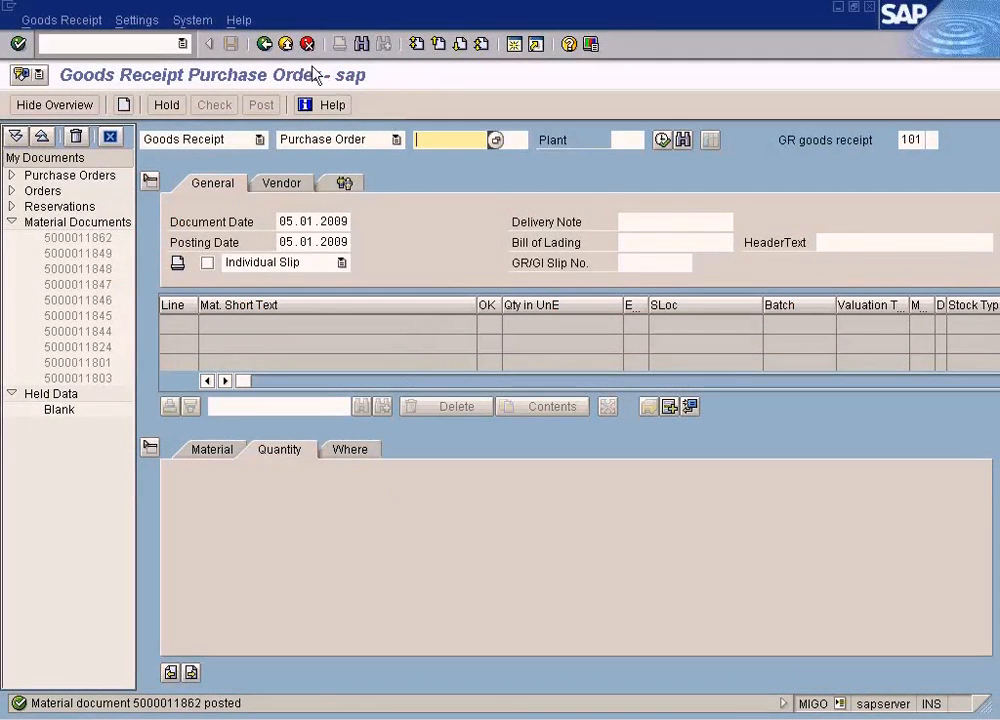
- Exit and close the SAP session with the posted goods receipt and switch to the session displaying material TYRE-C
left_click(285, 44)
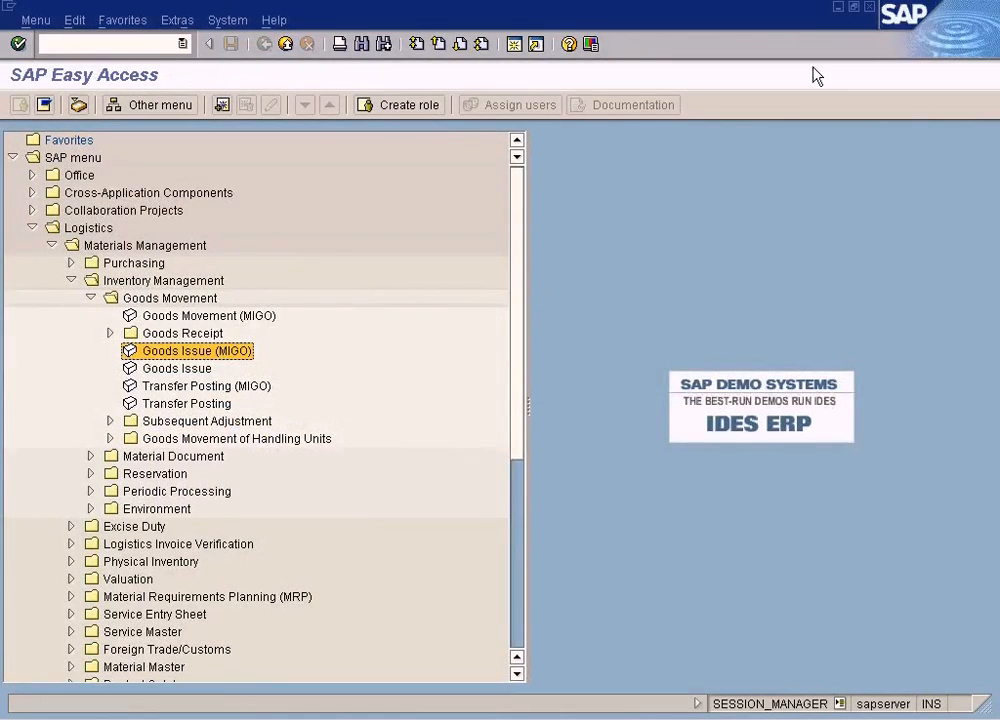
left_click(868, 6)
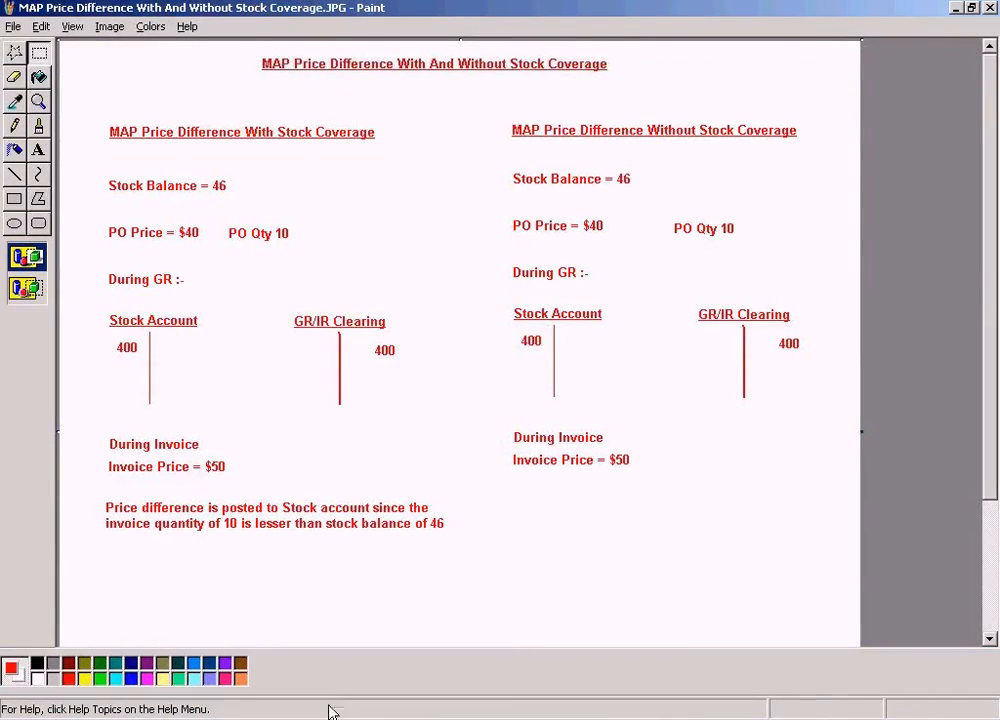
left_click(333, 712)
left_click(357, 655)
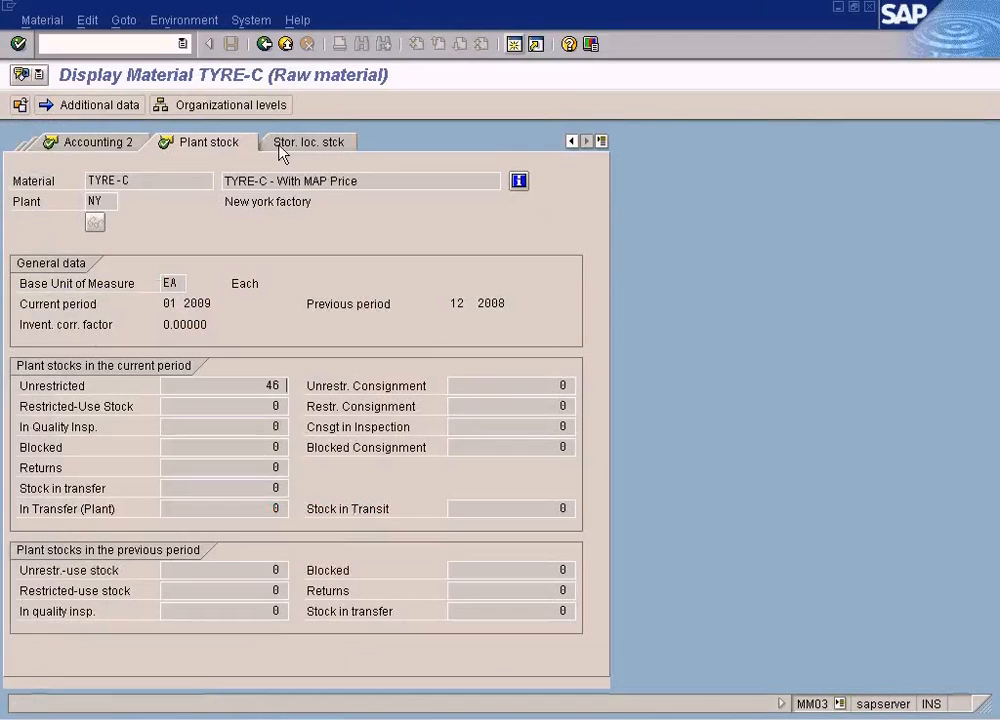
- Reopen TYRE-C in MM03 with the Plant Stock view for plant NY and check its unrestricted stock
left_click(285, 44)
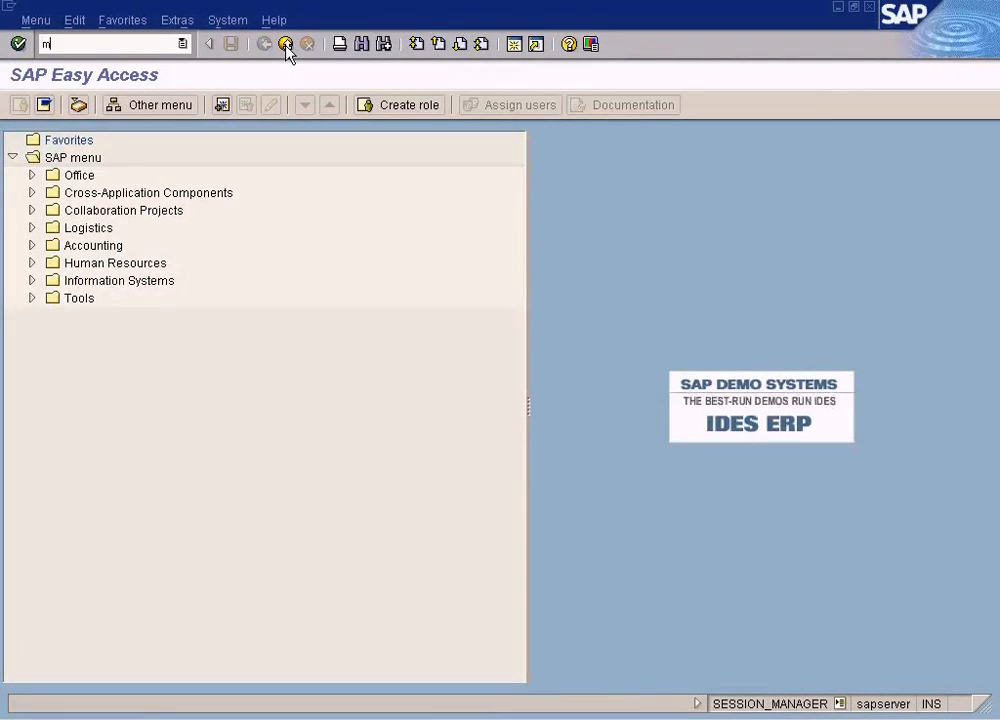
key("Return")
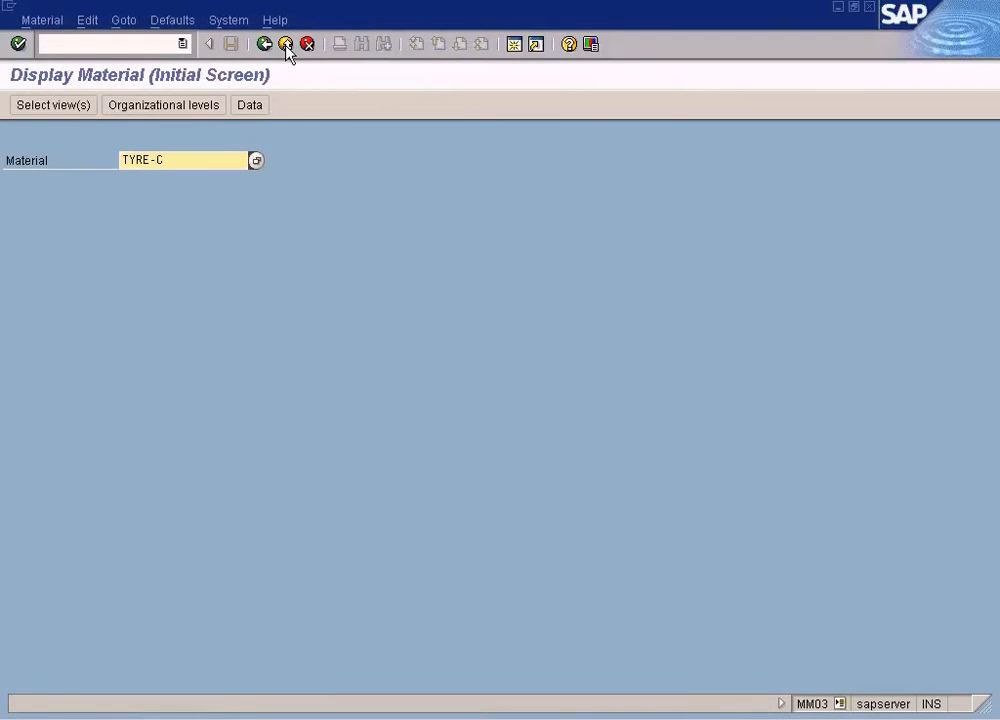
key("Return")
left_click(283, 404)
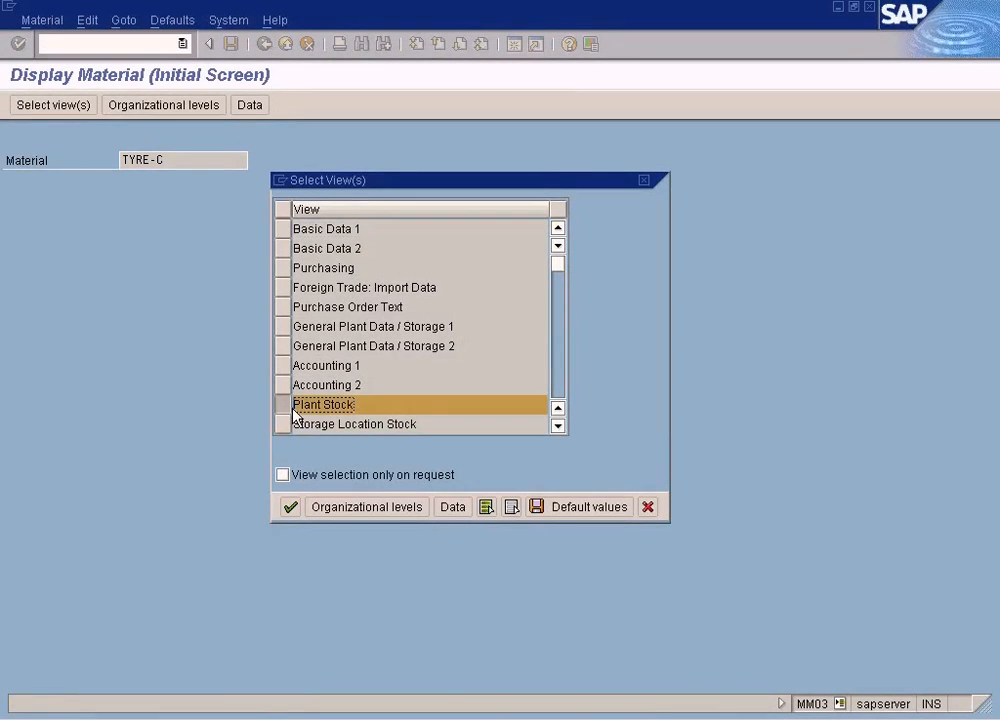
left_click(290, 507)
type("ny")
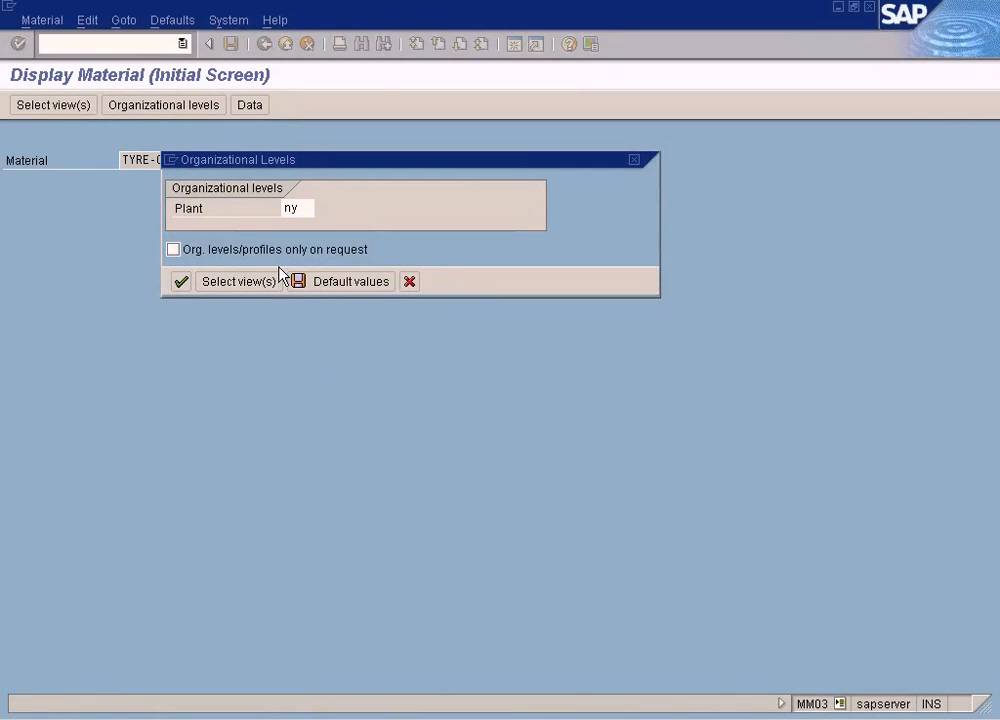
key("Return")
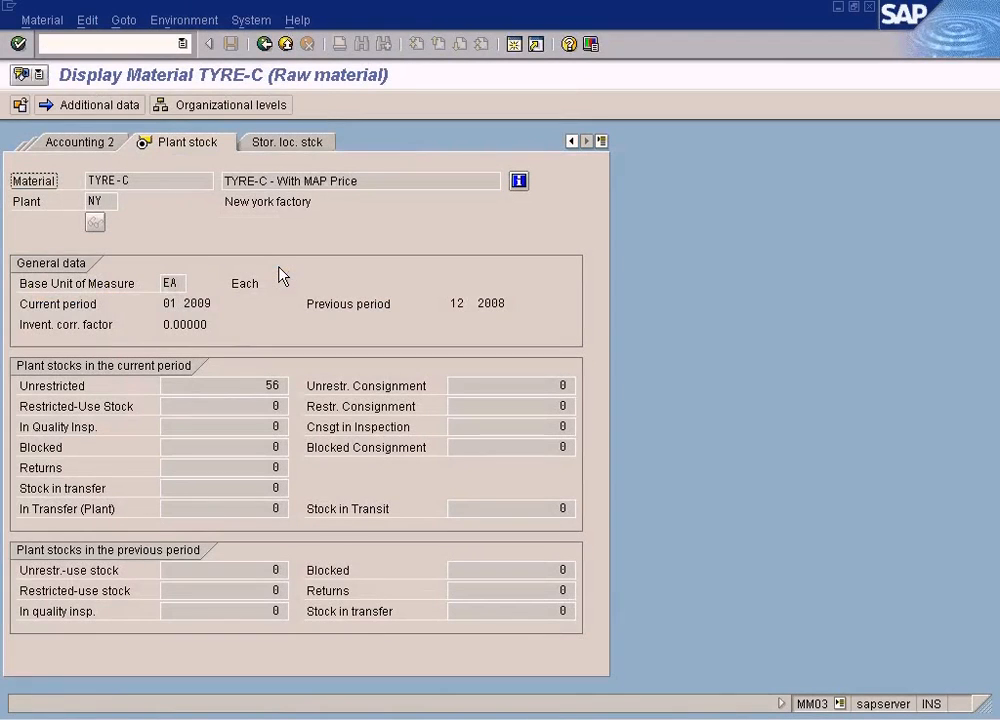
double_click(272, 386)
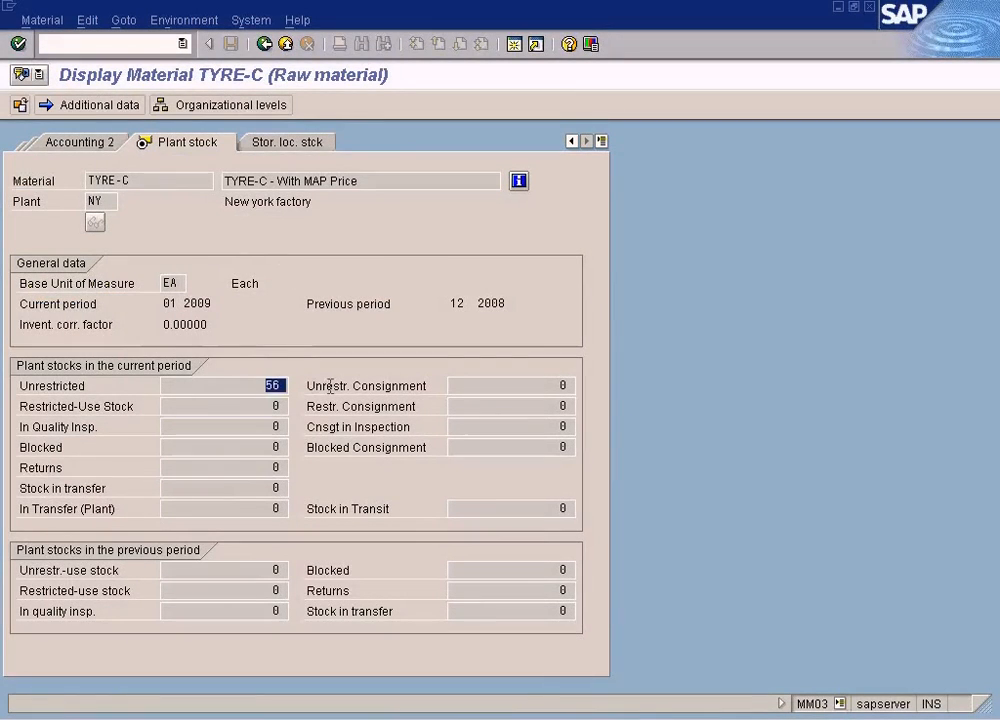
- Show the Accounting 1 view of TYRE-C and check its total value and moving price
left_click(603, 150)
left_click(620, 315)
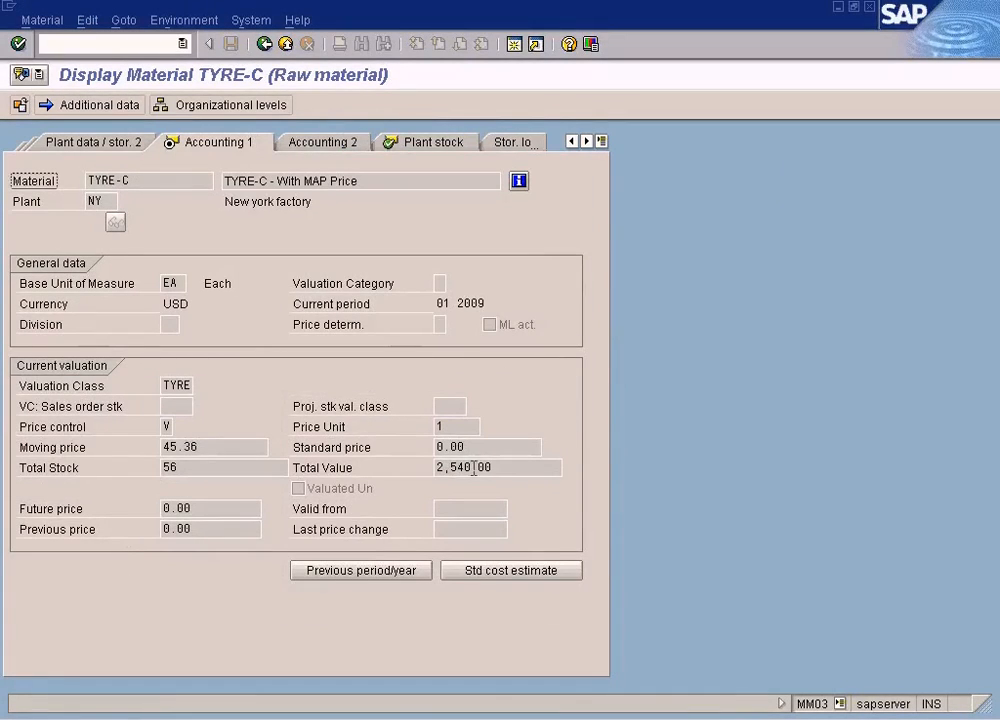
left_click_drag(486, 468, 426, 468)
left_click_drag(220, 451, 167, 447)
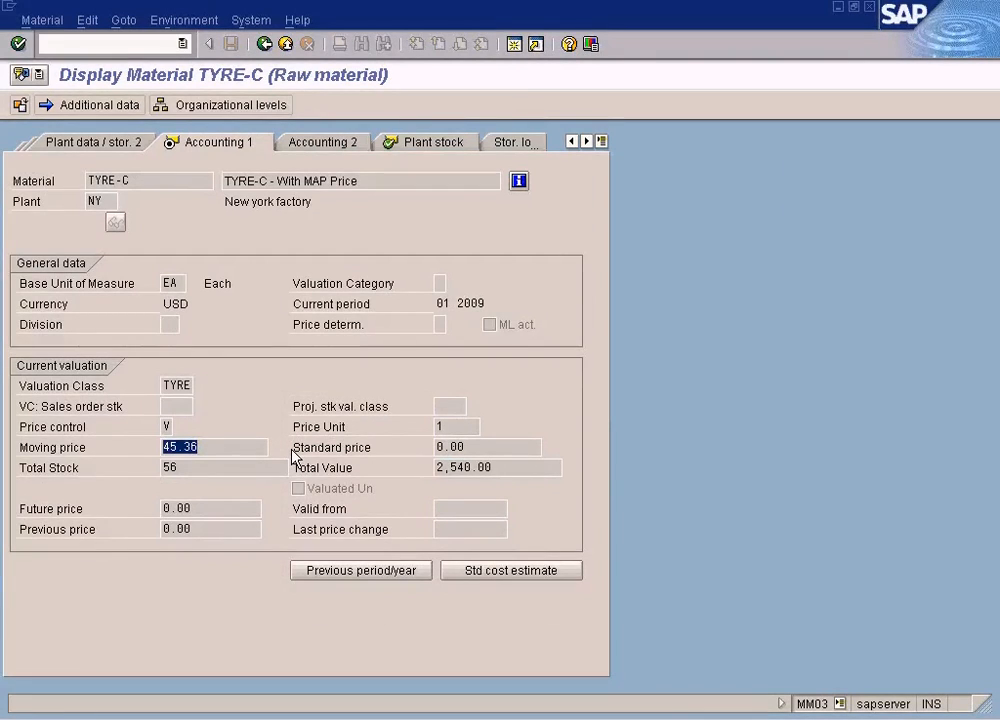
- In Paint, move the During Invoice and Invoice Price notes of the Without Stock Coverage section further down
key("alt+Tab")
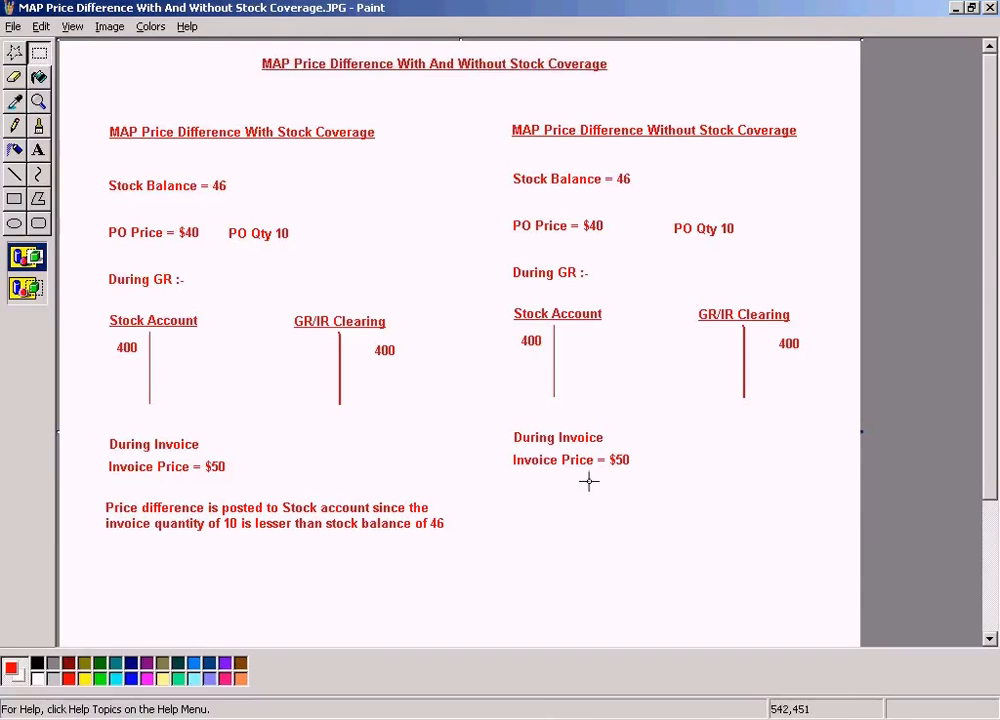
left_click_drag(509, 432, 717, 484)
left_click_drag(641, 461, 641, 536)
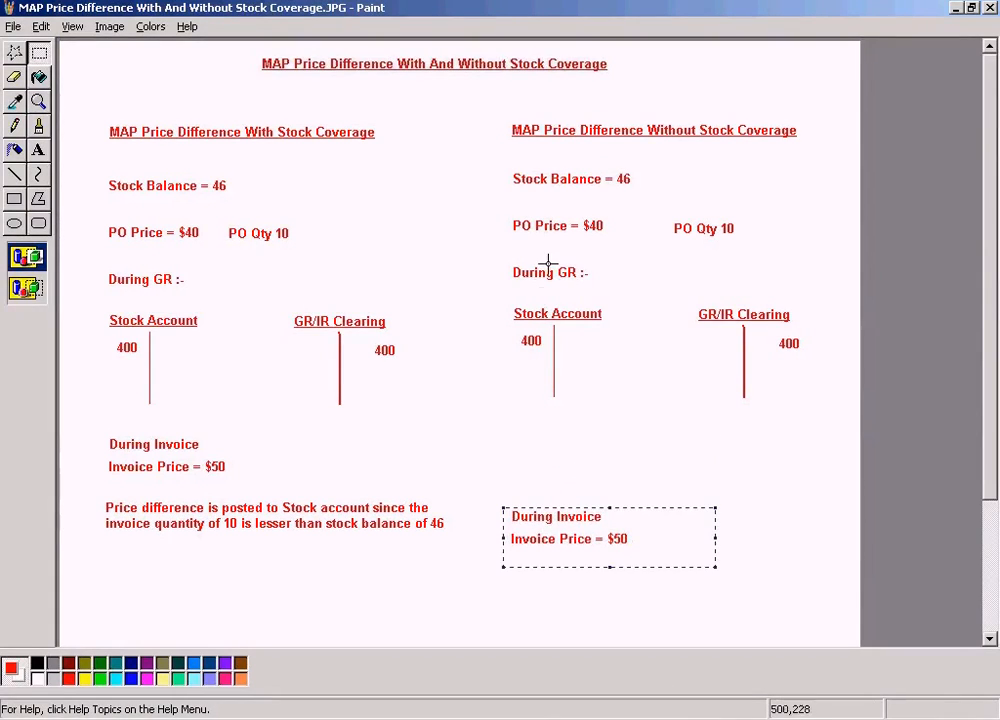
- Add the text "Stocks are reduced to 8 units because of consumption" above During Invoice in the Without Stock Coverage section
left_click(39, 149)
left_click_drag(514, 421, 813, 461)
type("S")
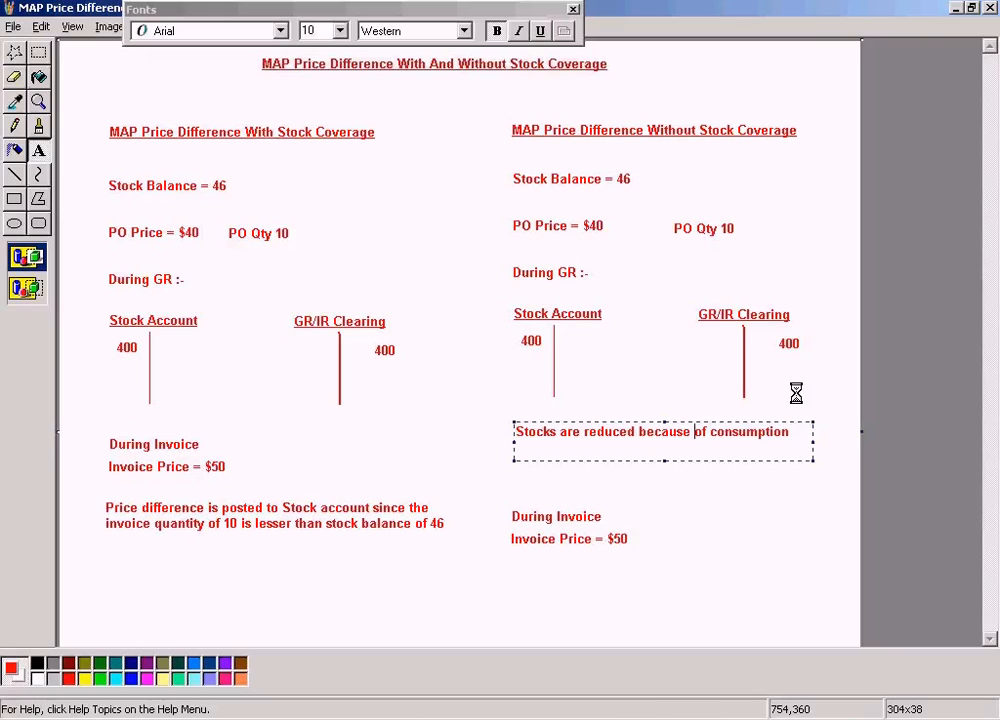
type("to 8 units")
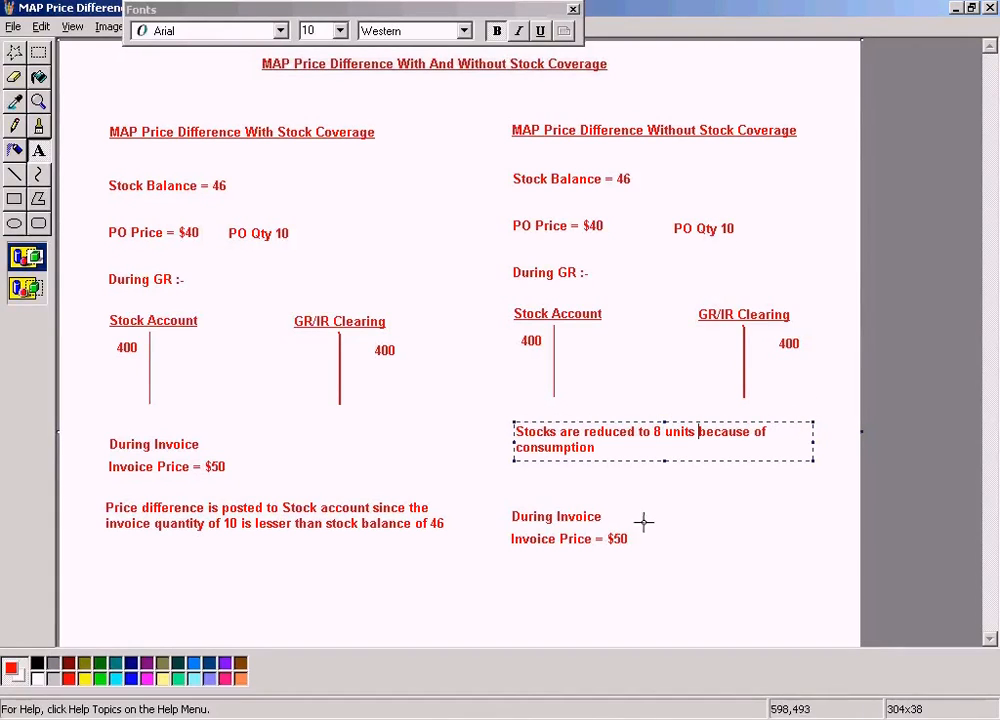
left_click(735, 488)
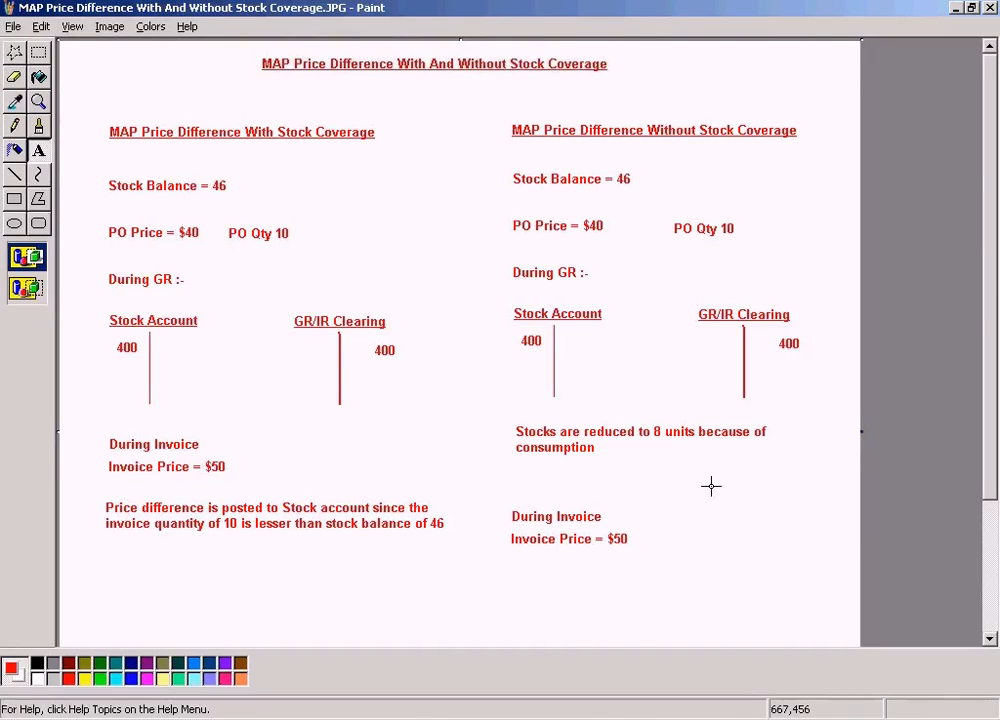
- Switch to the SAP session showing the accounting document and start MIGO there as a Goods Issue with reference Other
key("alt+Tab")
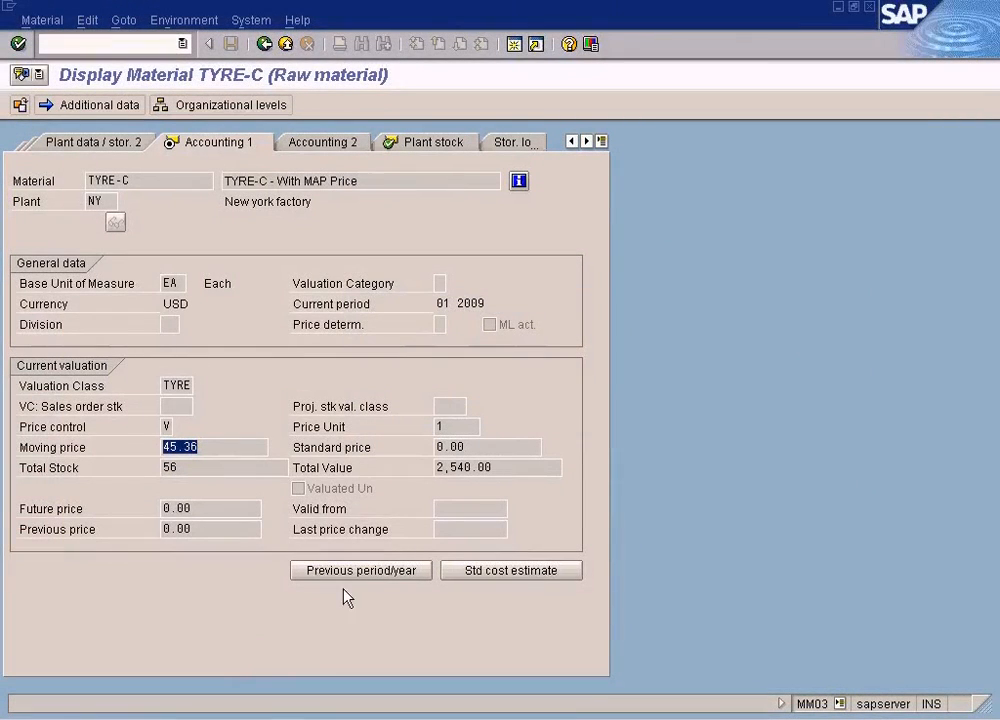
left_click(336, 718)
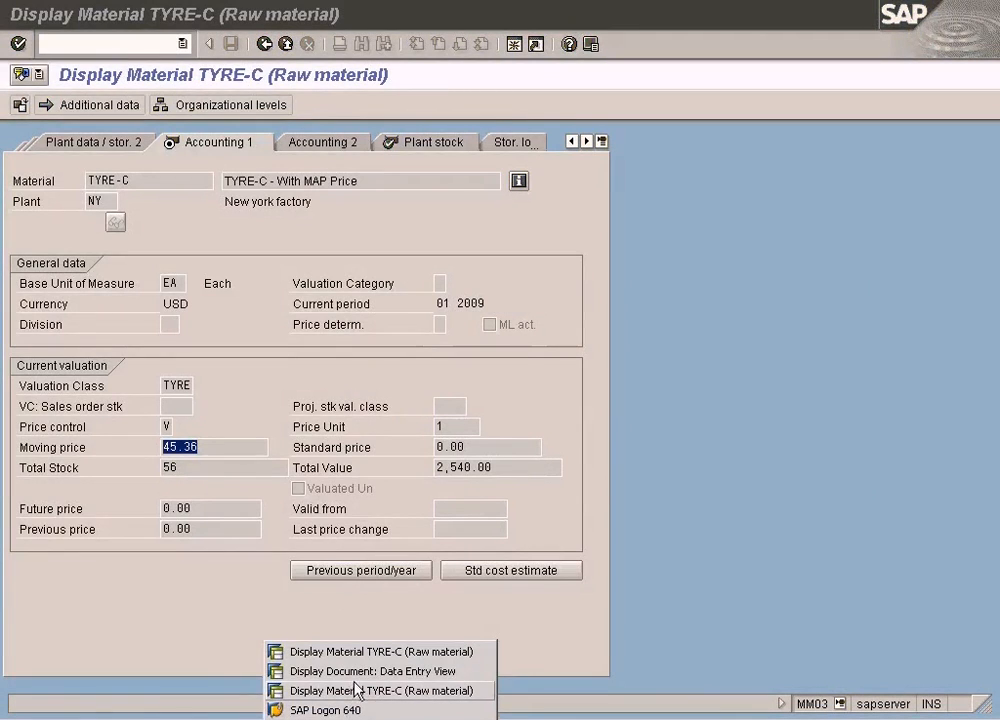
left_click(362, 671)
type("/nm")
key("Return")
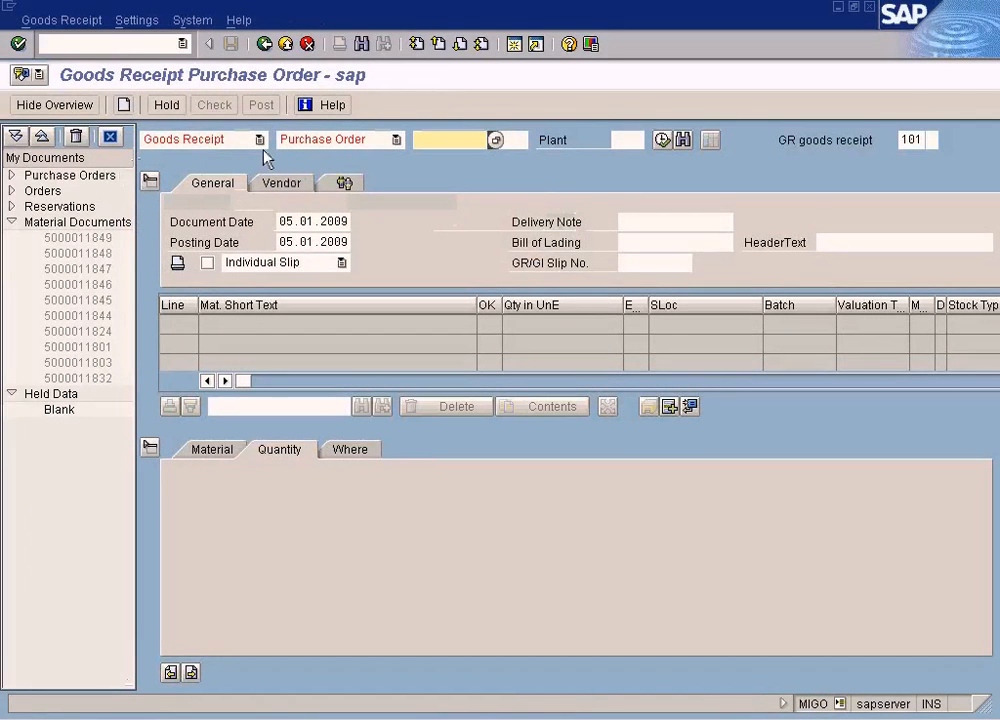
left_click(259, 139)
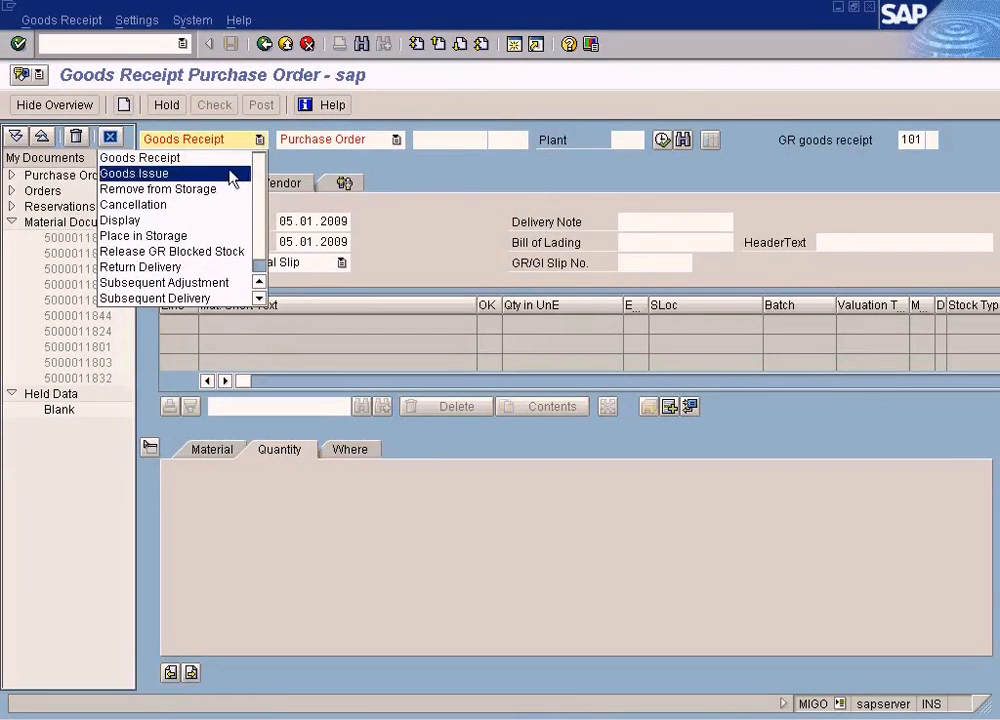
left_click(234, 174)
left_click(396, 139)
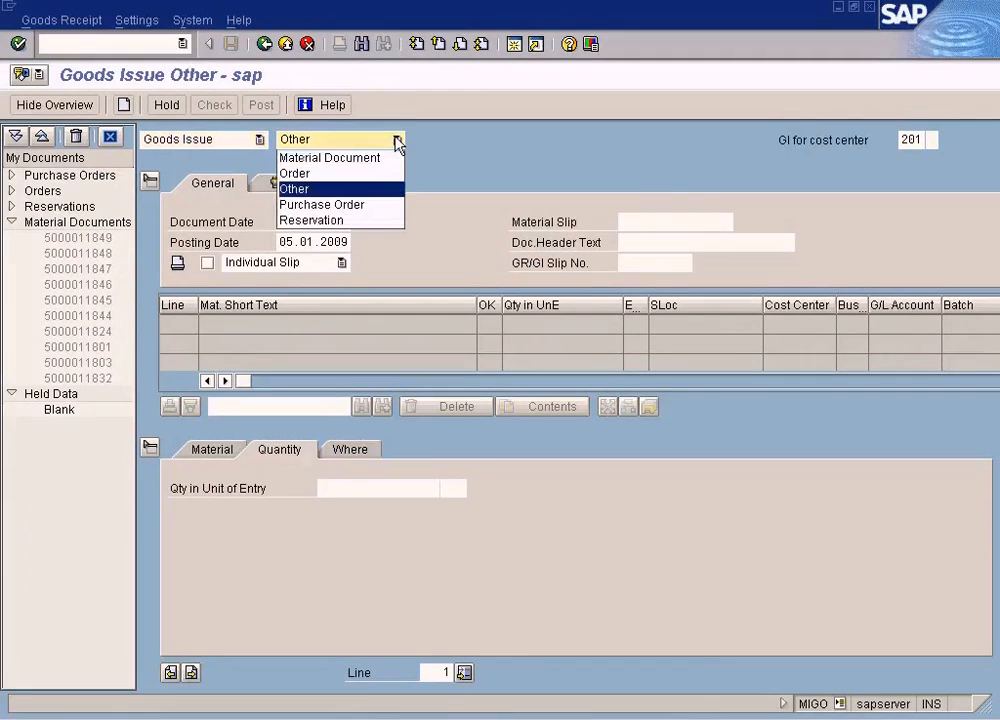
left_click(323, 196)
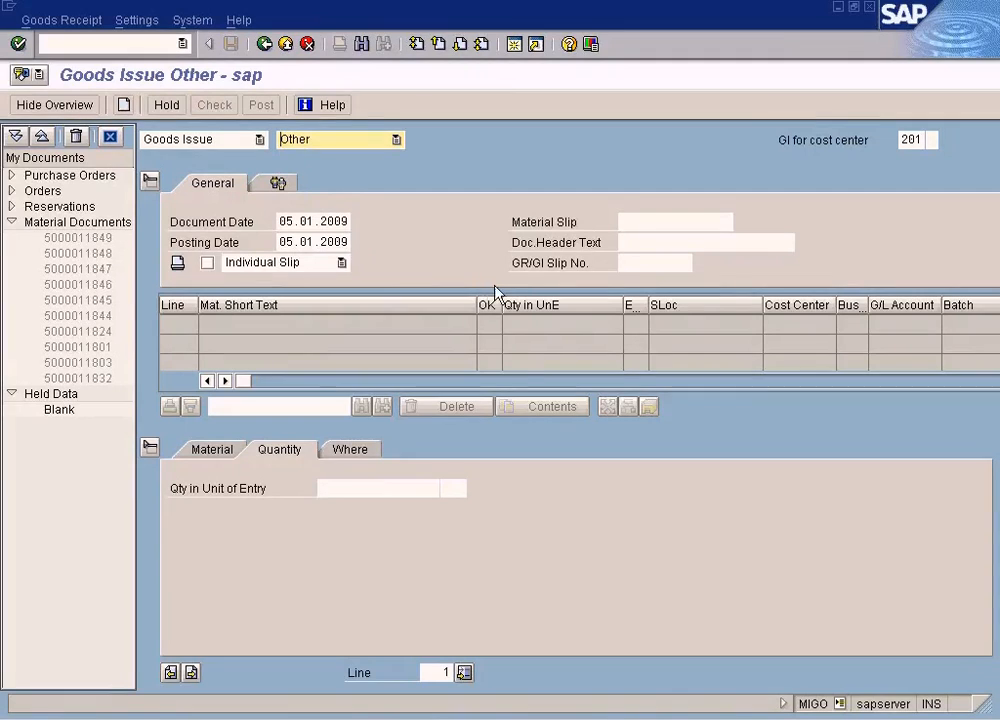
- Enter TYRE-C as the goods issue material and open its quantity details
left_click(224, 454)
left_click(350, 482)
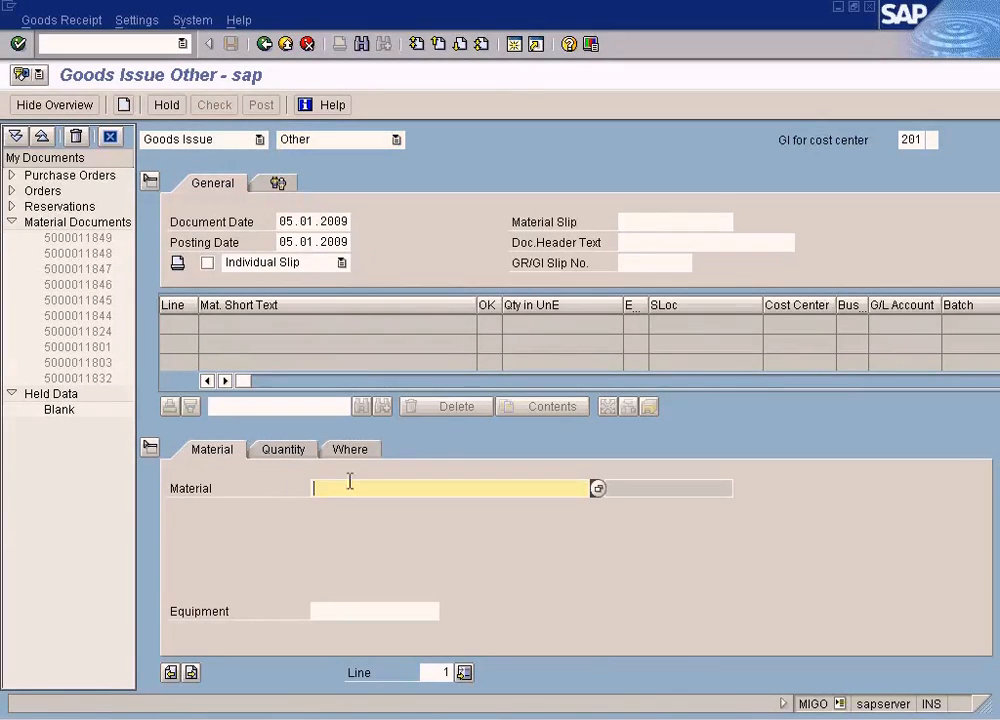
type("tyre-c")
key("Return")
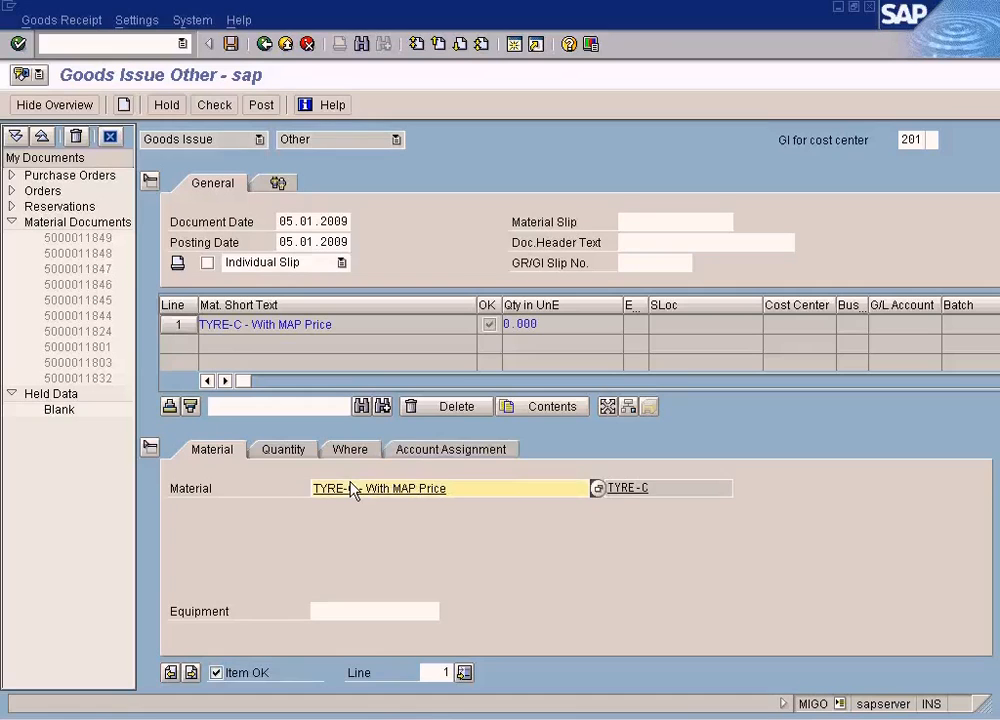
left_click(308, 453)
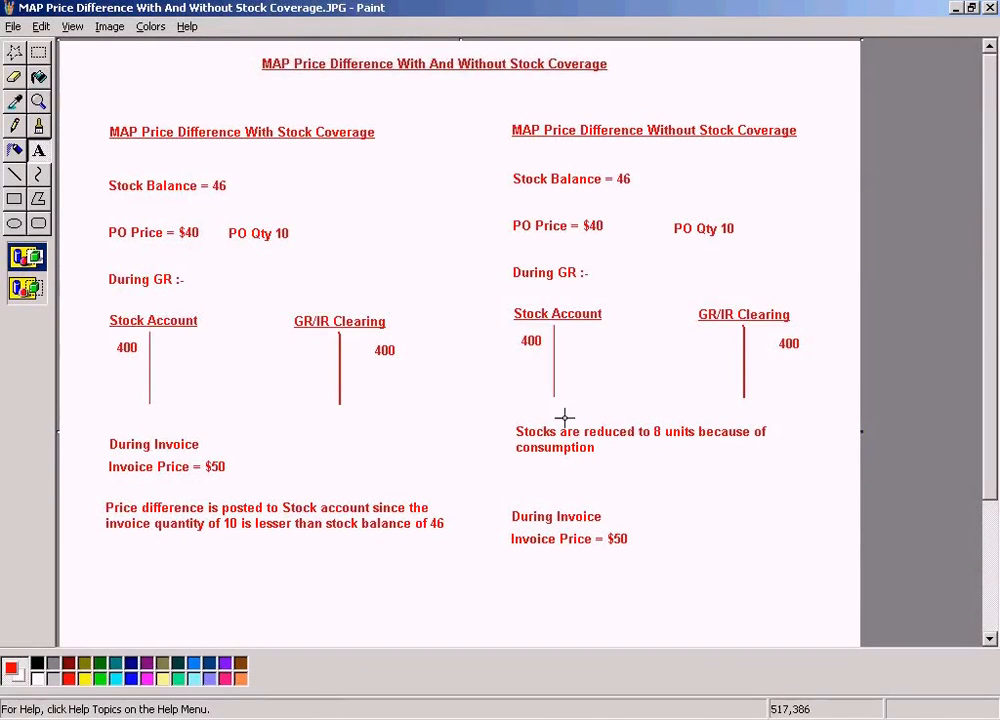
- Use Calculator to work out the issue quantity that reduces the stock of 56 to 8, then close it
left_click(30, 719)
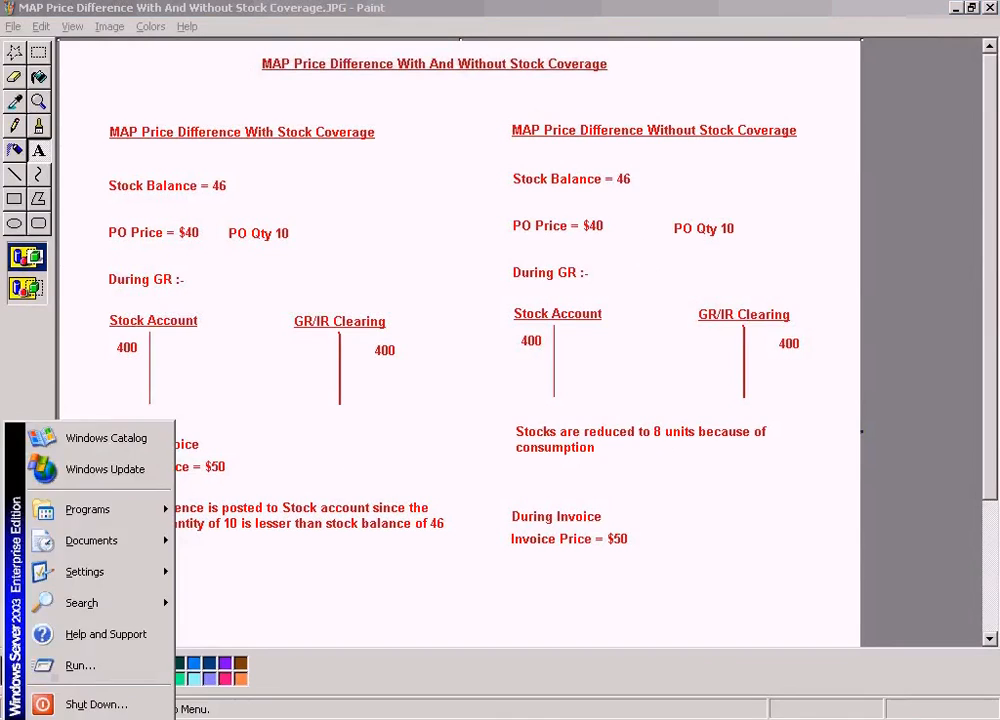
left_click(560, 719)
left_click(135, 180)
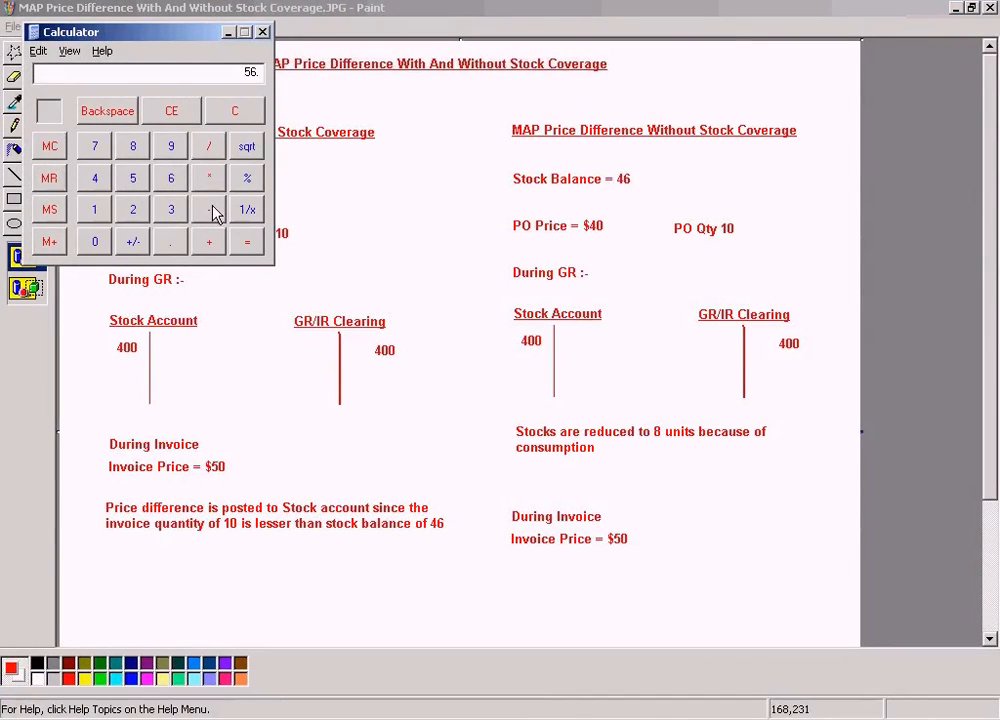
left_click(134, 146)
left_click(247, 241)
left_click(236, 110)
left_click(95, 241)
left_click(208, 209)
left_click(96, 180)
left_click(134, 148)
left_click(261, 35)
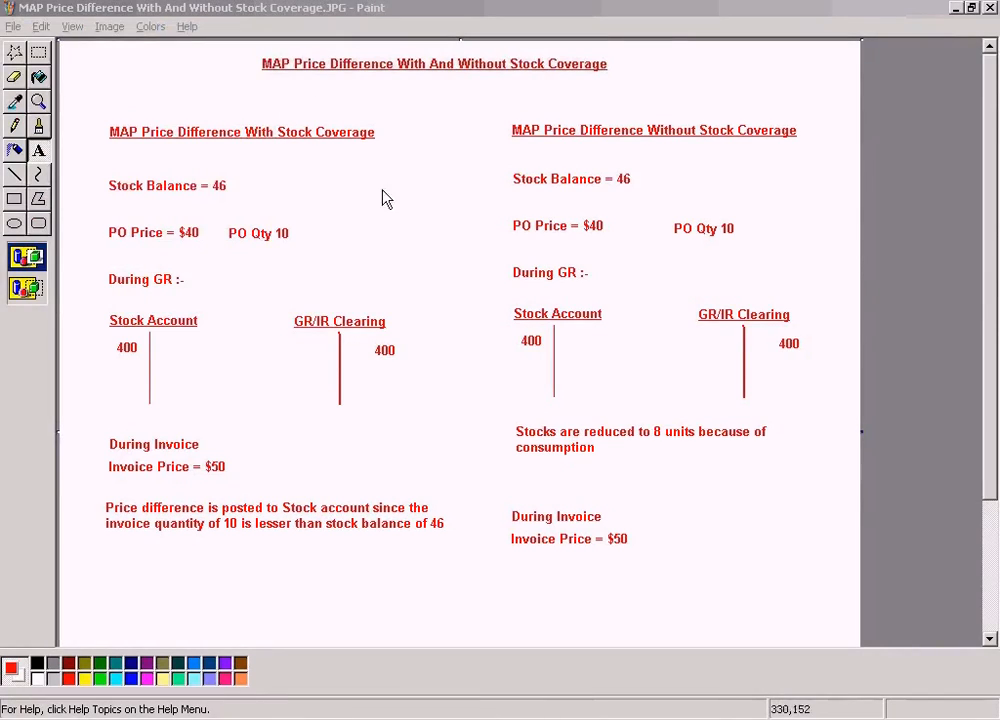
left_click_drag(639, 419, 681, 448)
left_click(404, 353)
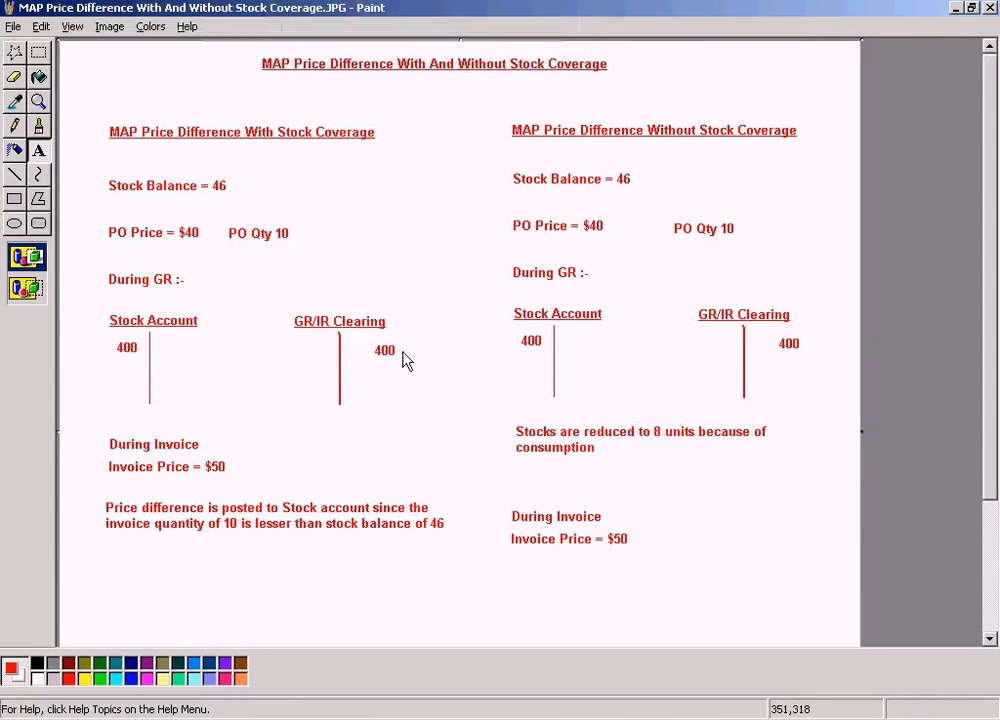
left_click(37, 54)
- Return to the SAP goods issue and set the TYRE-C quantity in unit of entry to 48
key("alt+Tab")
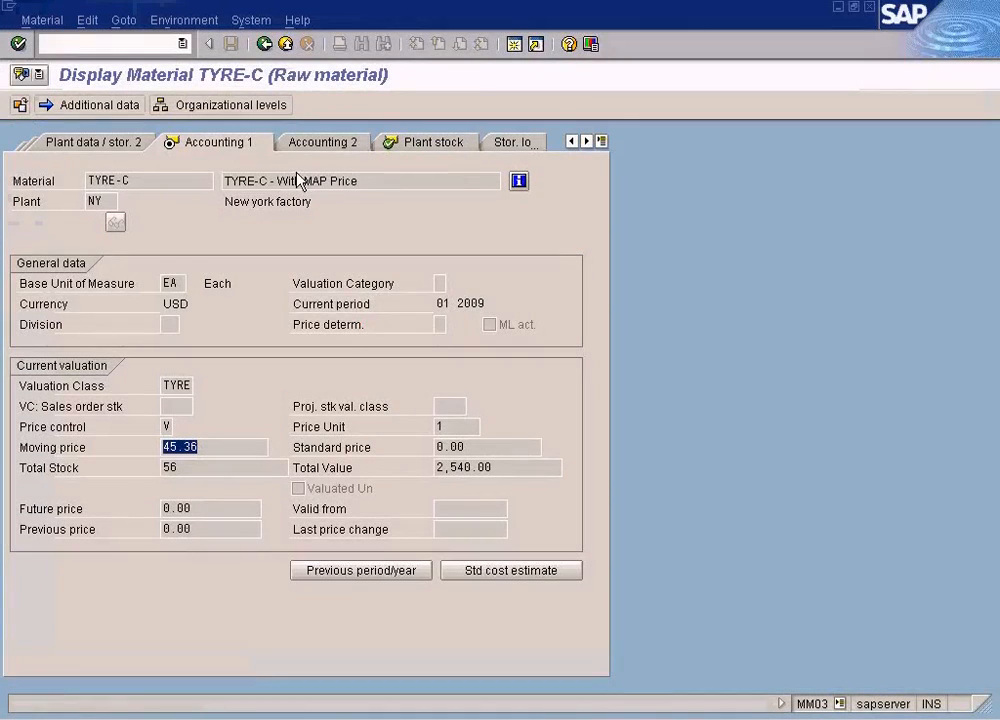
key("alt+Tab")
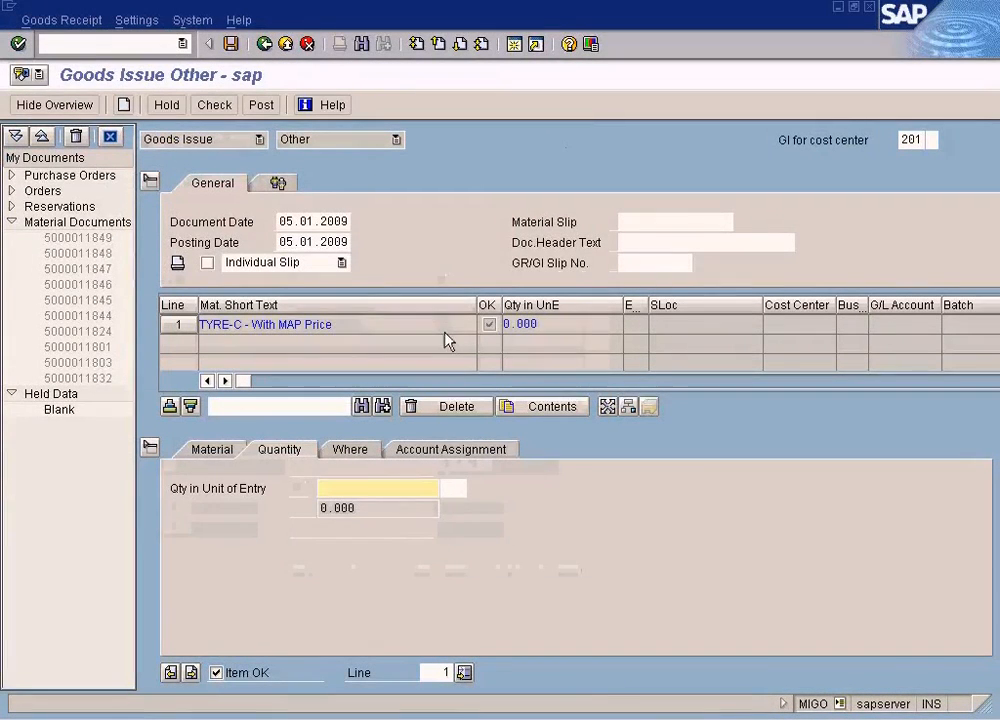
type("40")
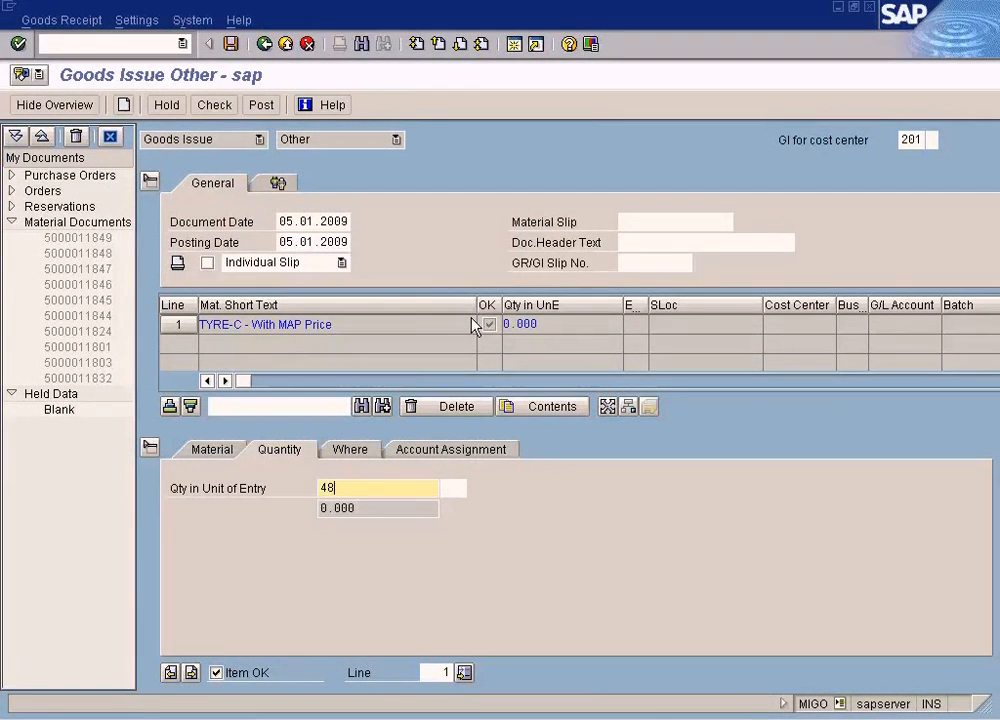
- Set the goods issue item's plant to NY and its storage location to WH1
left_click(350, 452)
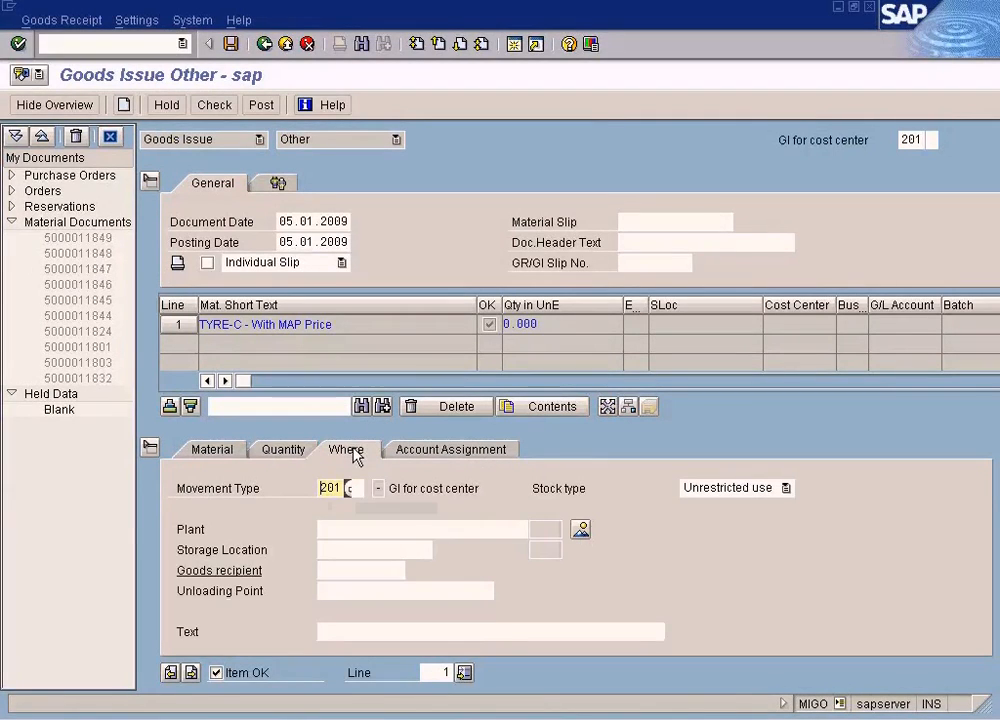
left_click(350, 529)
type("N")
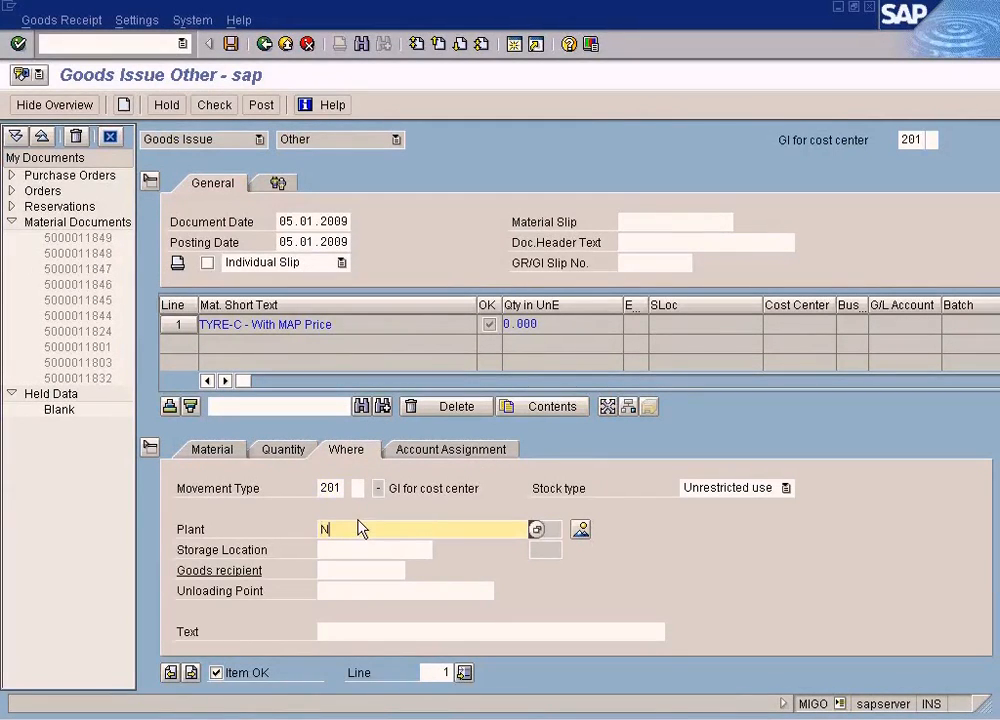
type("Y")
key("Tab")
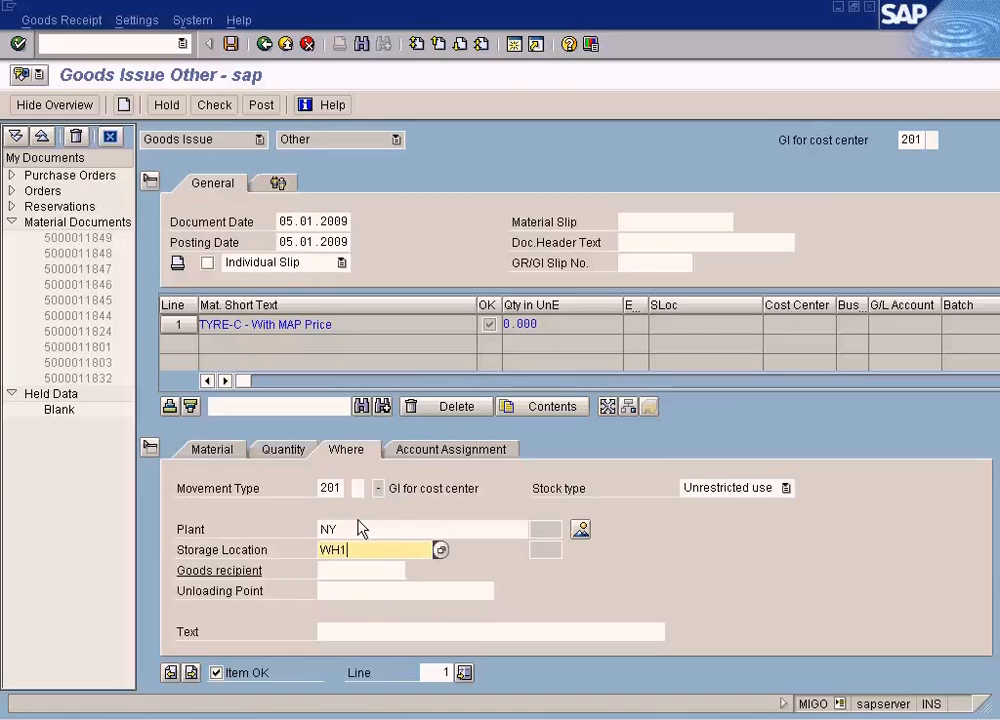
key("Return")
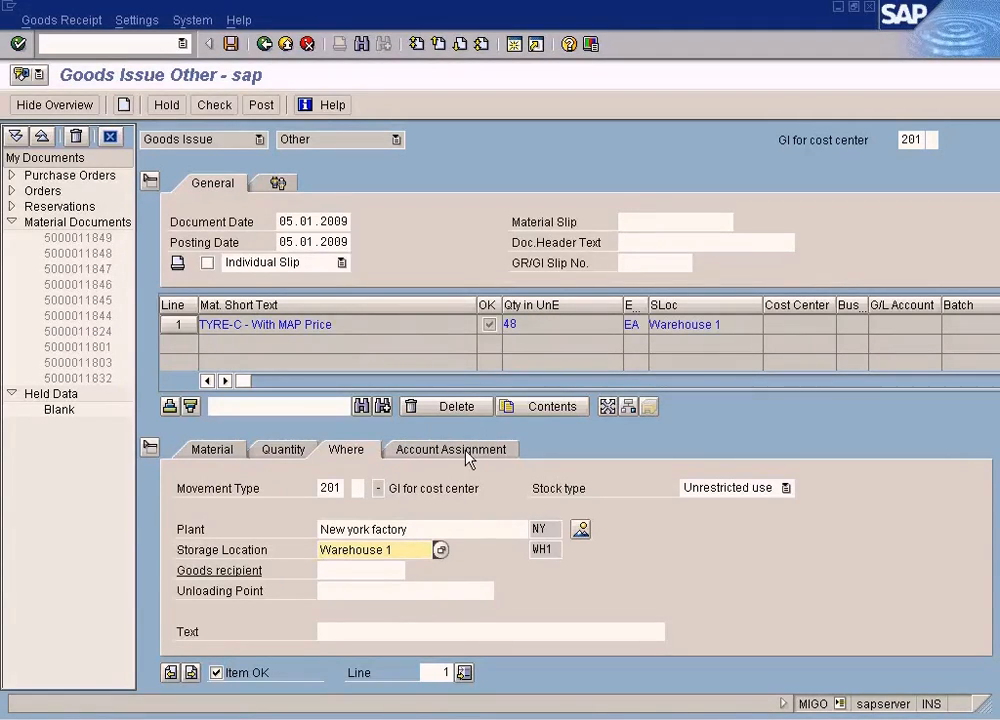
- Open the item's account assignment, start FS00 in a new session and list company code SUN's G/L accounts sorted by account number
left_click(466, 455)
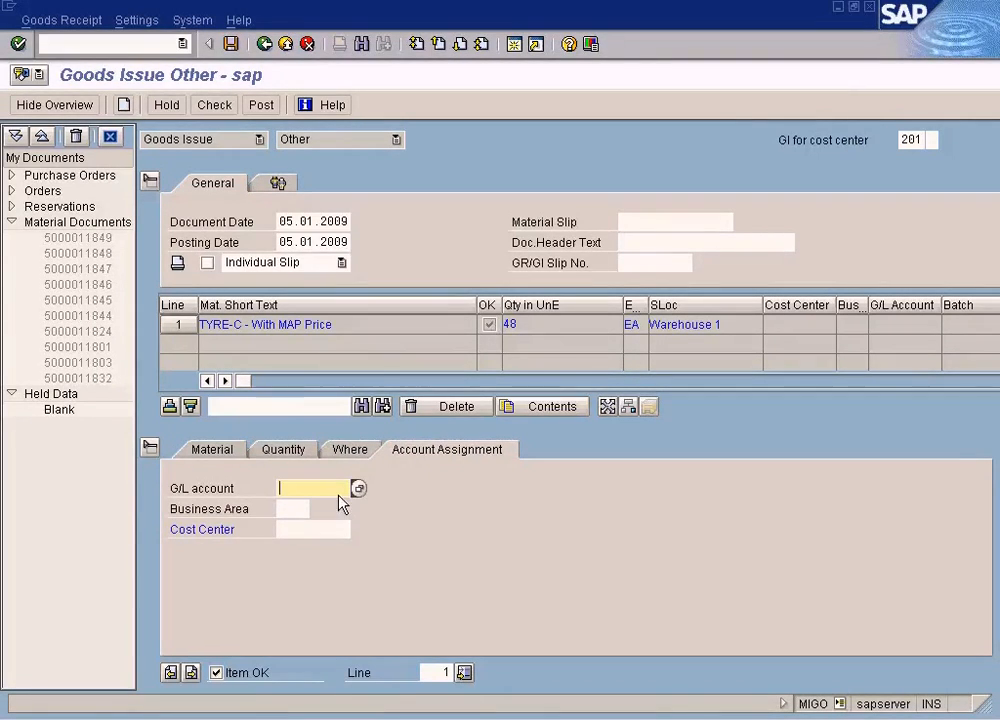
left_click(515, 48)
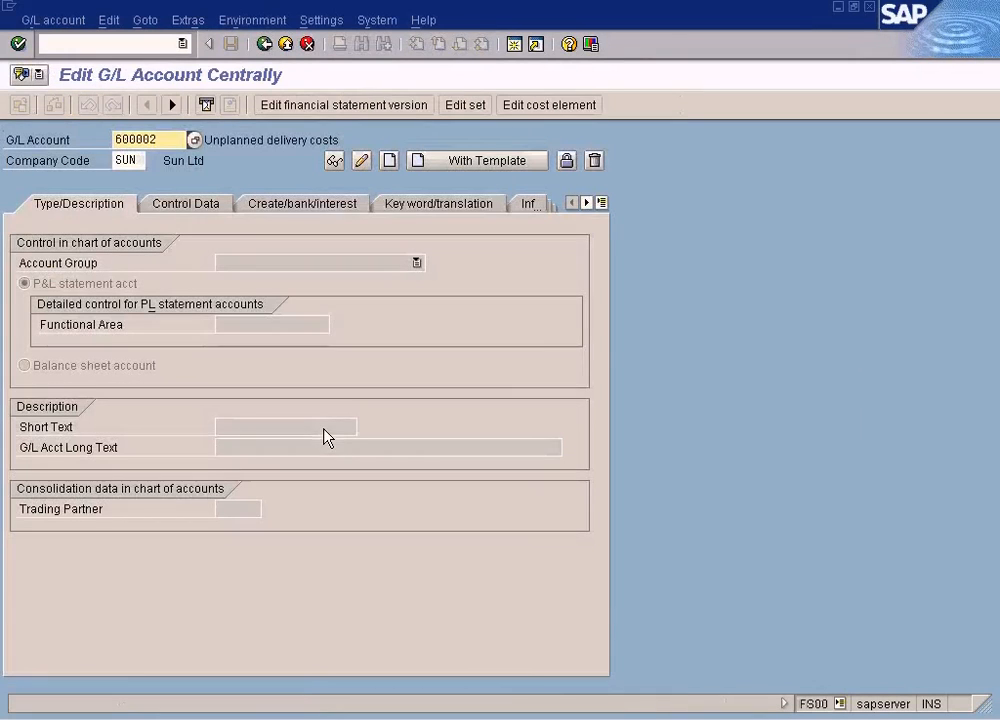
left_click(195, 142)
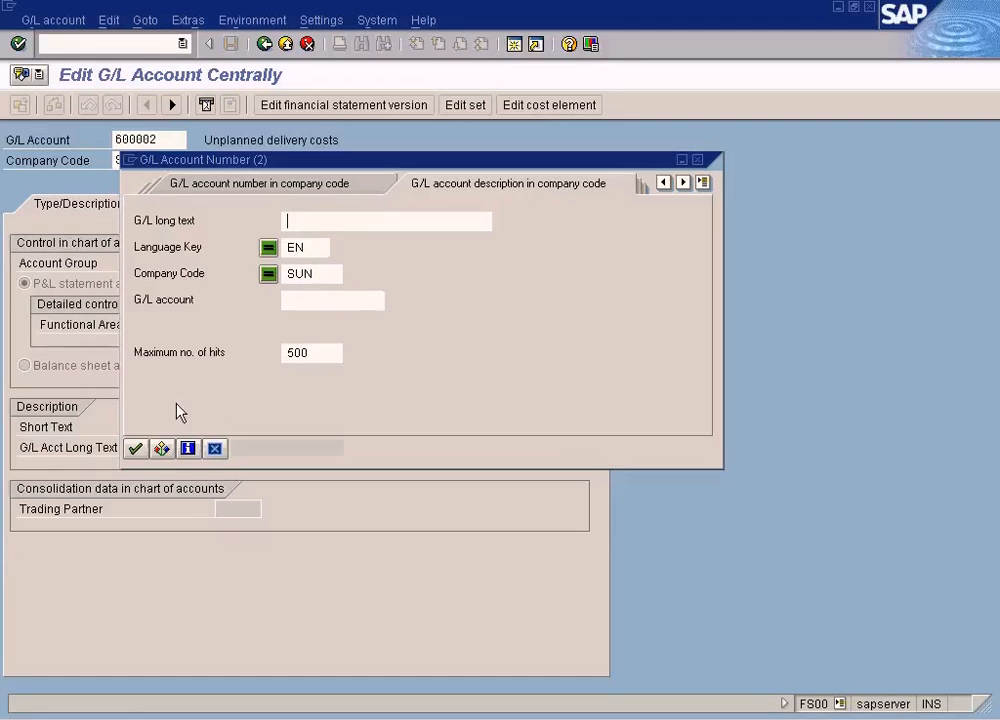
key("Return")
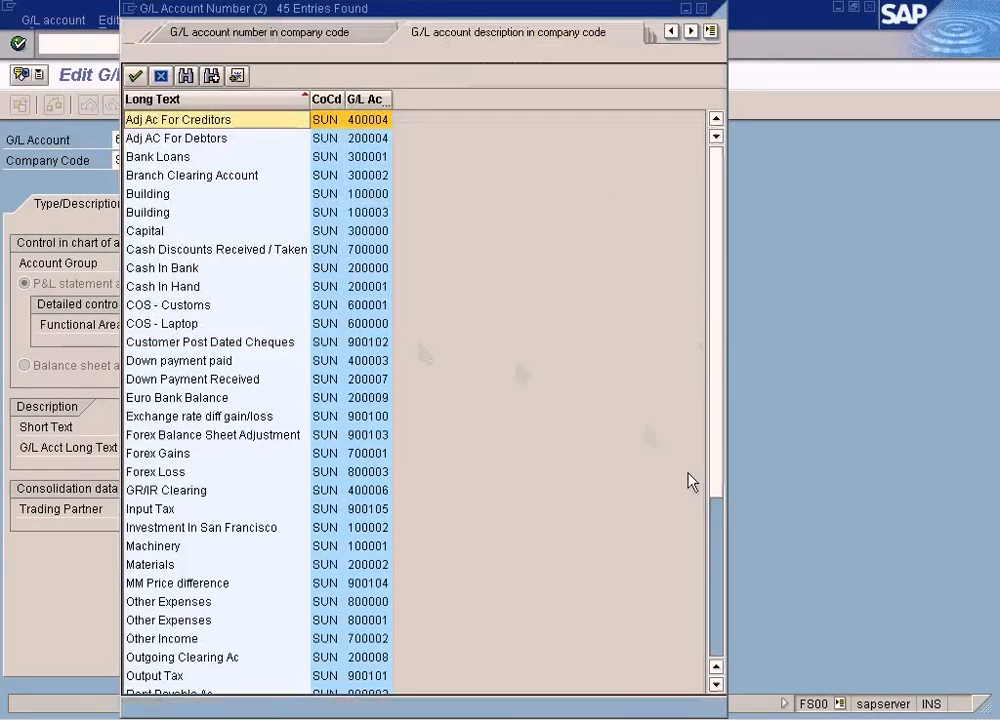
left_click(717, 592)
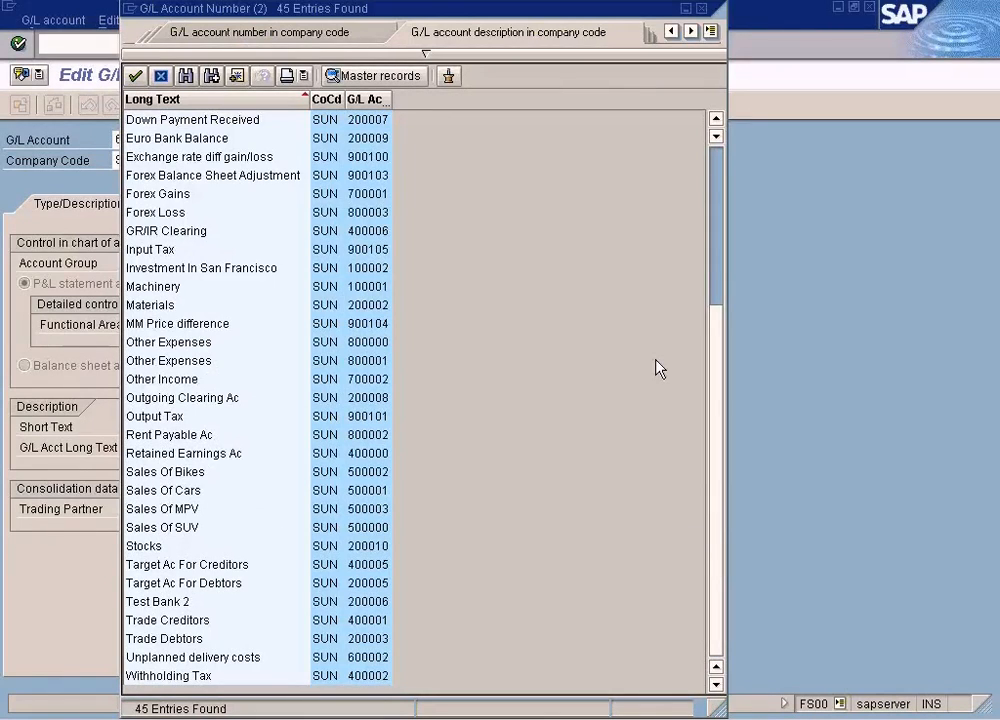
left_click(370, 361)
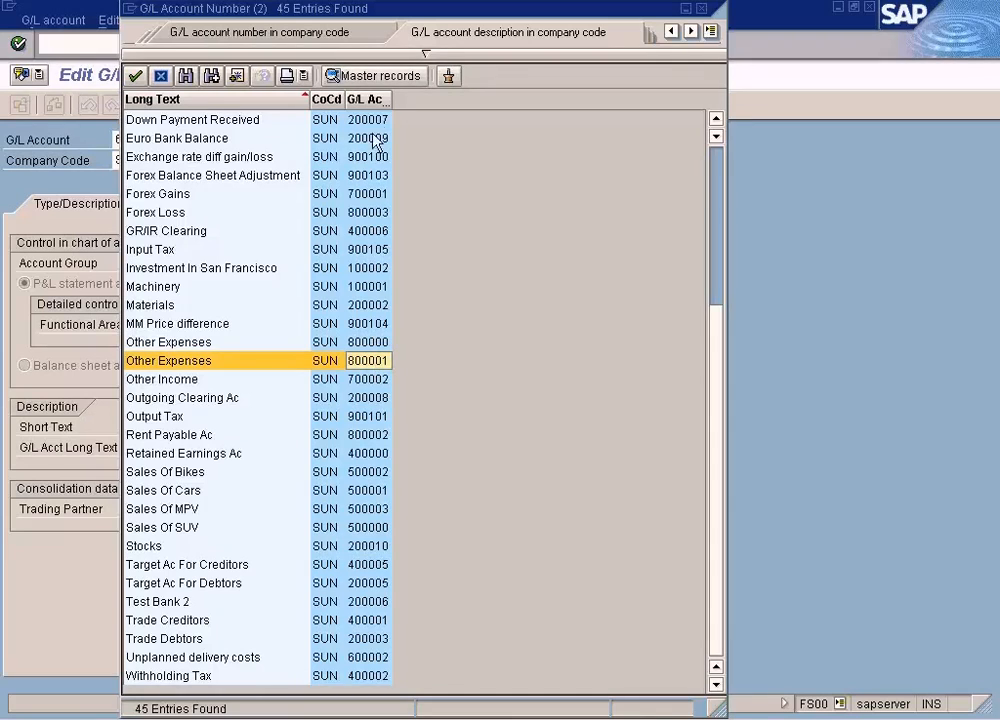
left_click(369, 100)
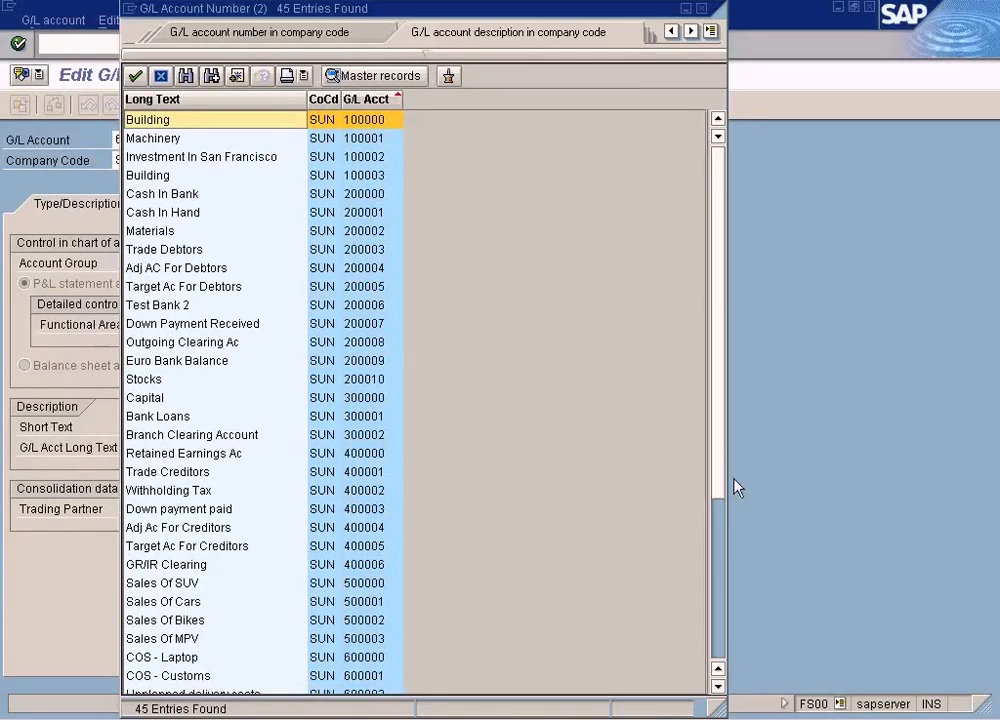
left_click(719, 562)
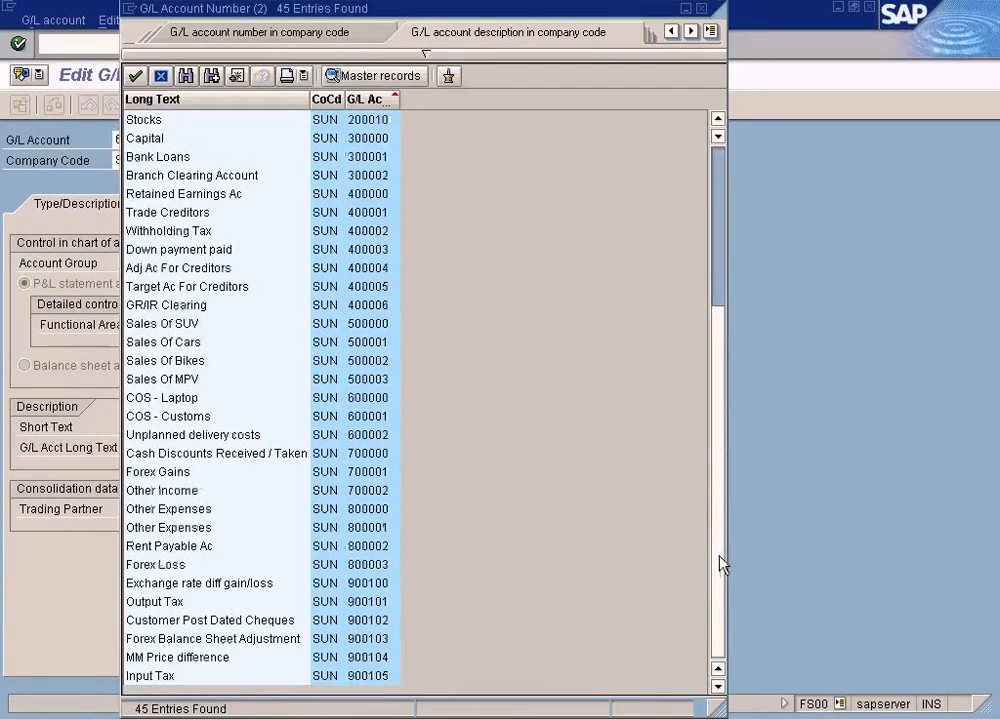
- Take over Forex Loss account 800003 from the list and change the G/L account number to 800004
left_click(384, 528)
left_click(388, 565)
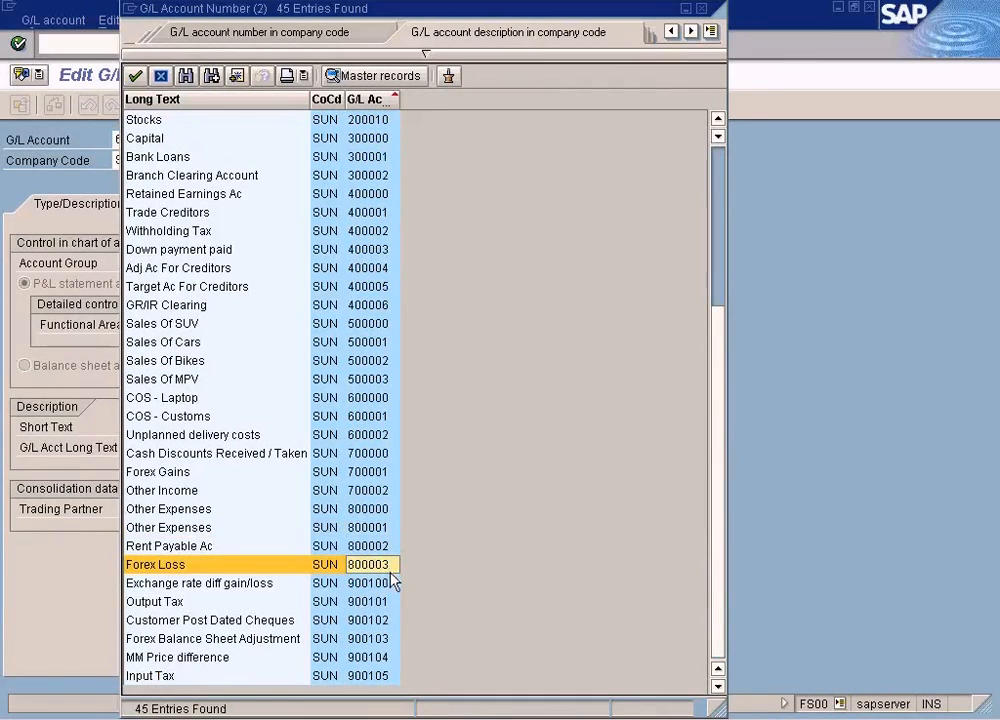
double_click(390, 565)
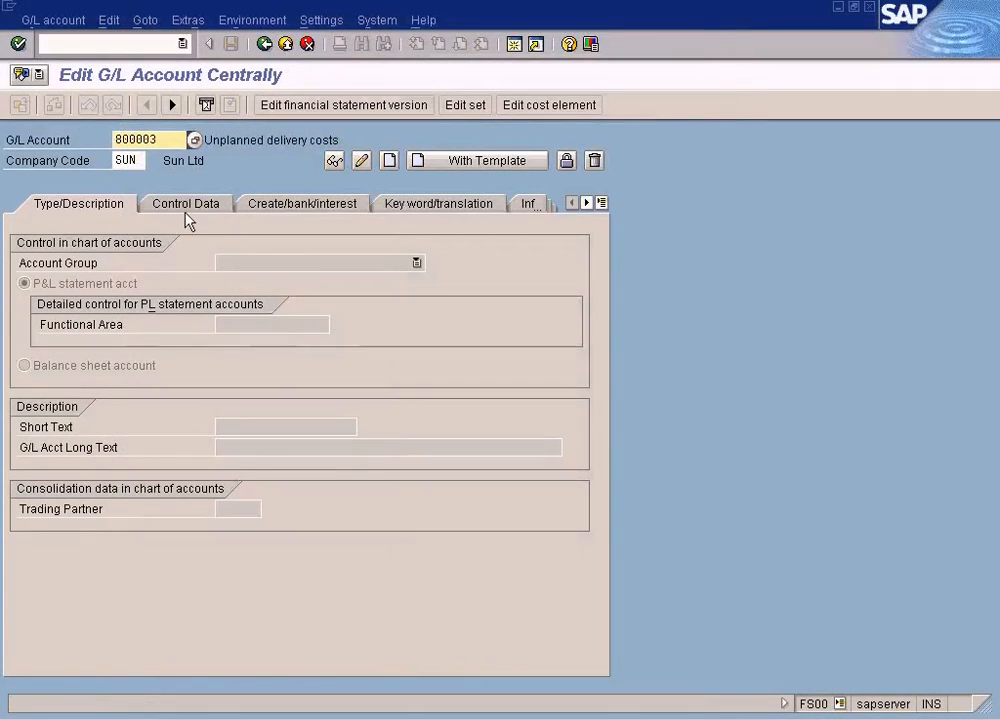
key("BackSpace")
type("4")
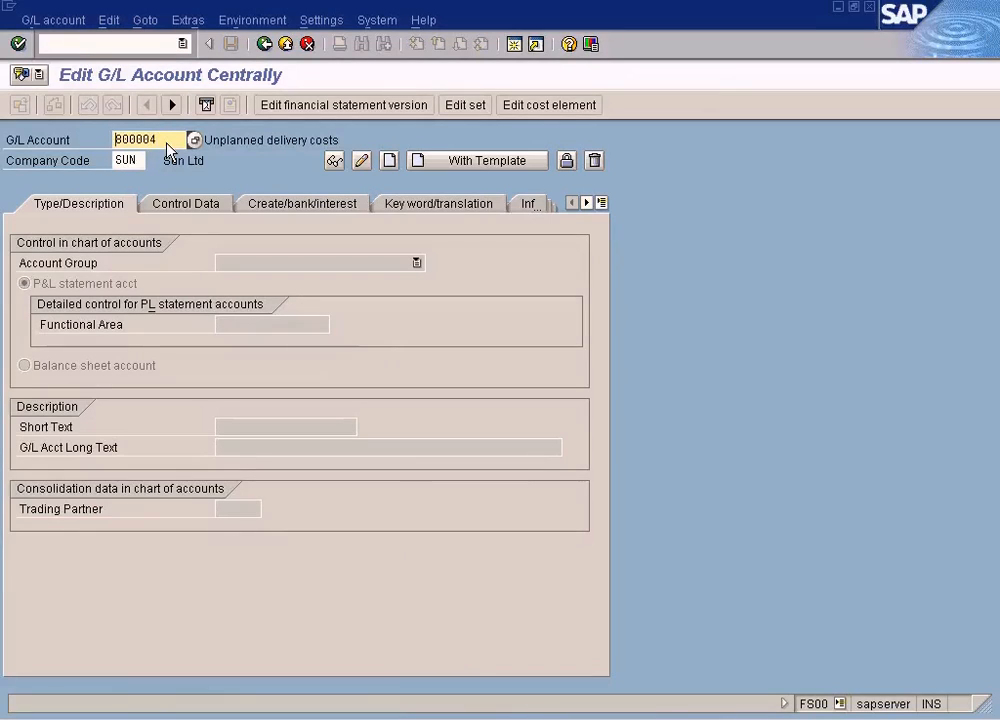
- Create G/L account 800004 with reference to account 800003
left_click(76, 20)
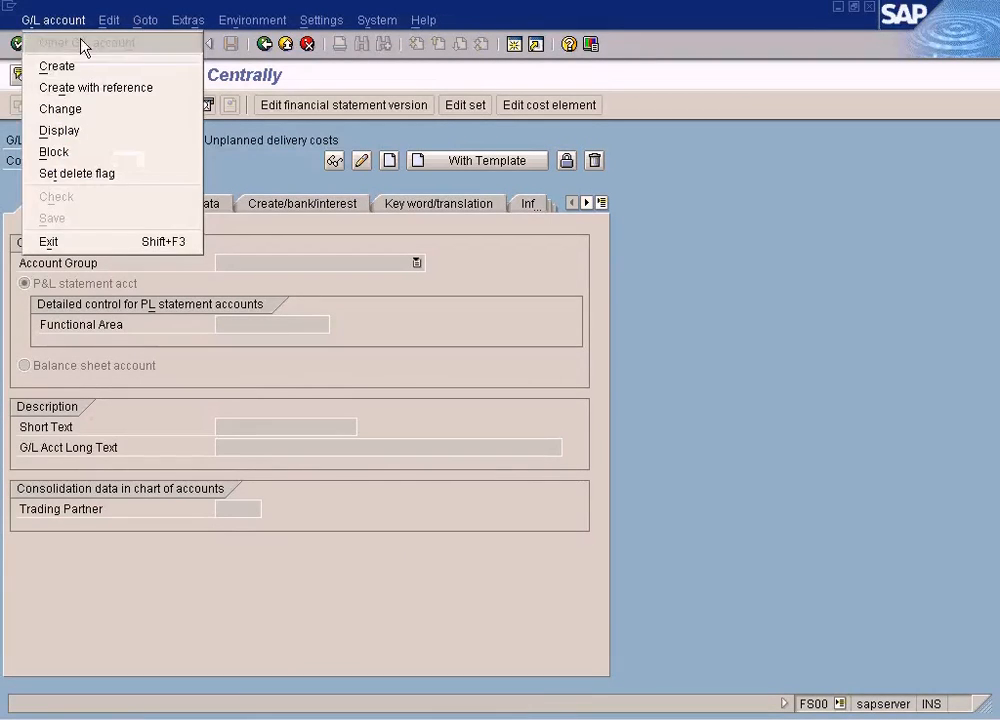
left_click(87, 86)
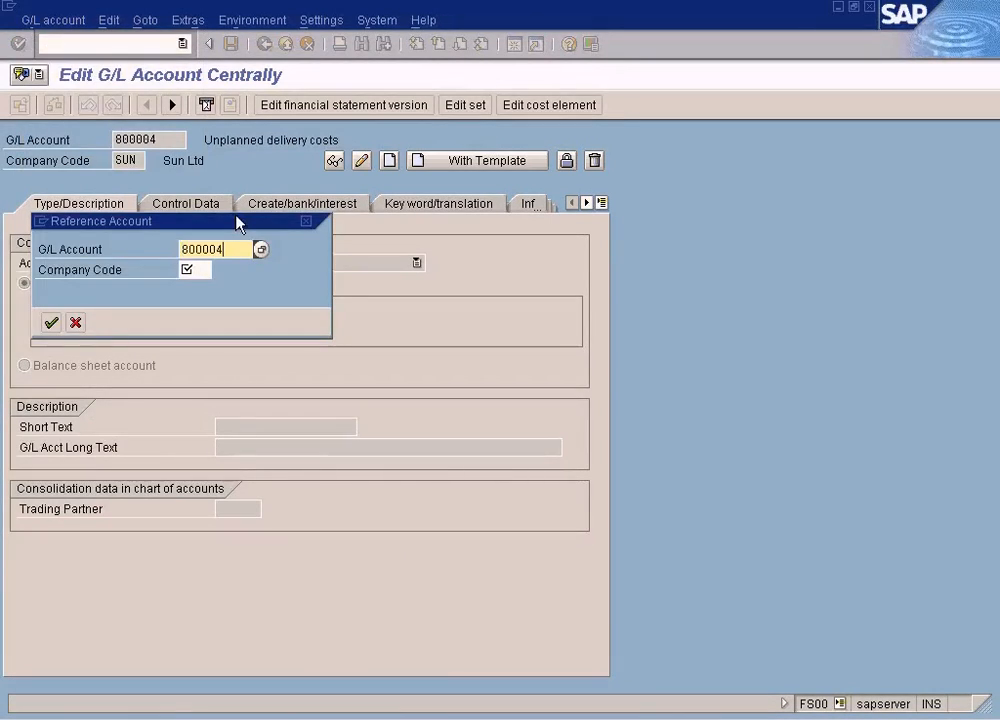
key("Tab")
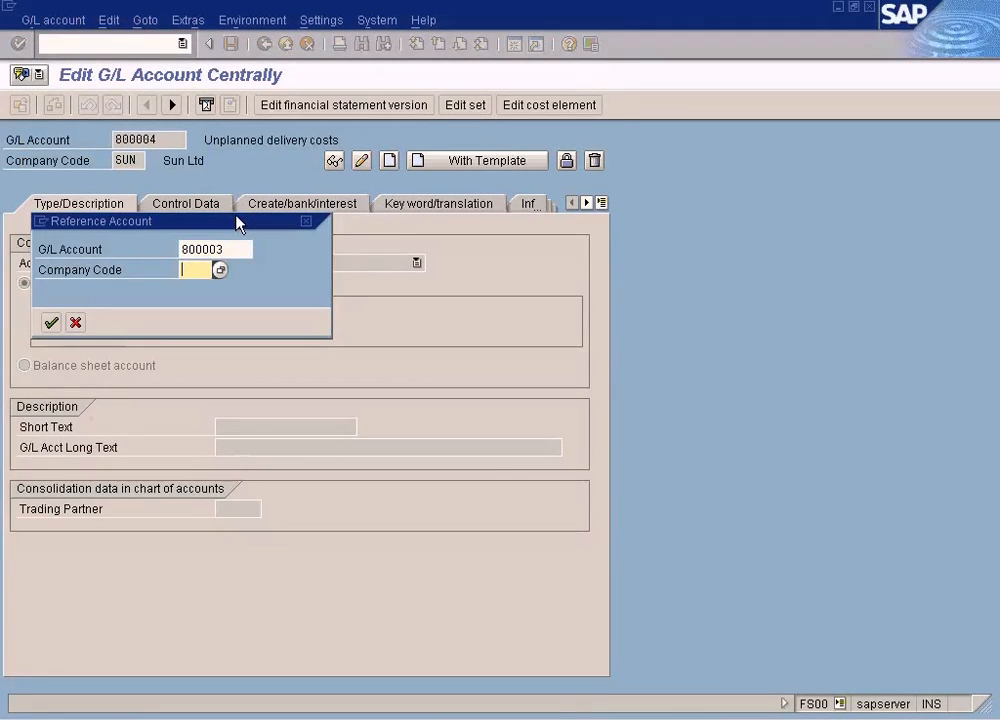
key("Return")
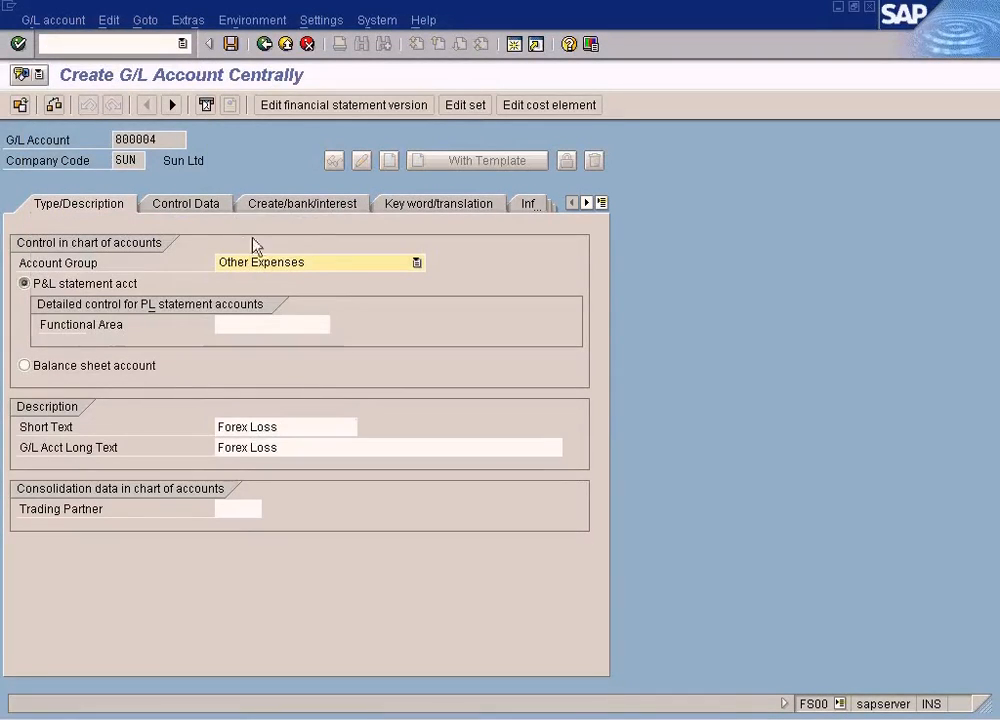
- Set the new account's short text to Own Consumption and its long text to Goods Own Consumption
left_click_drag(283, 428, 219, 426)
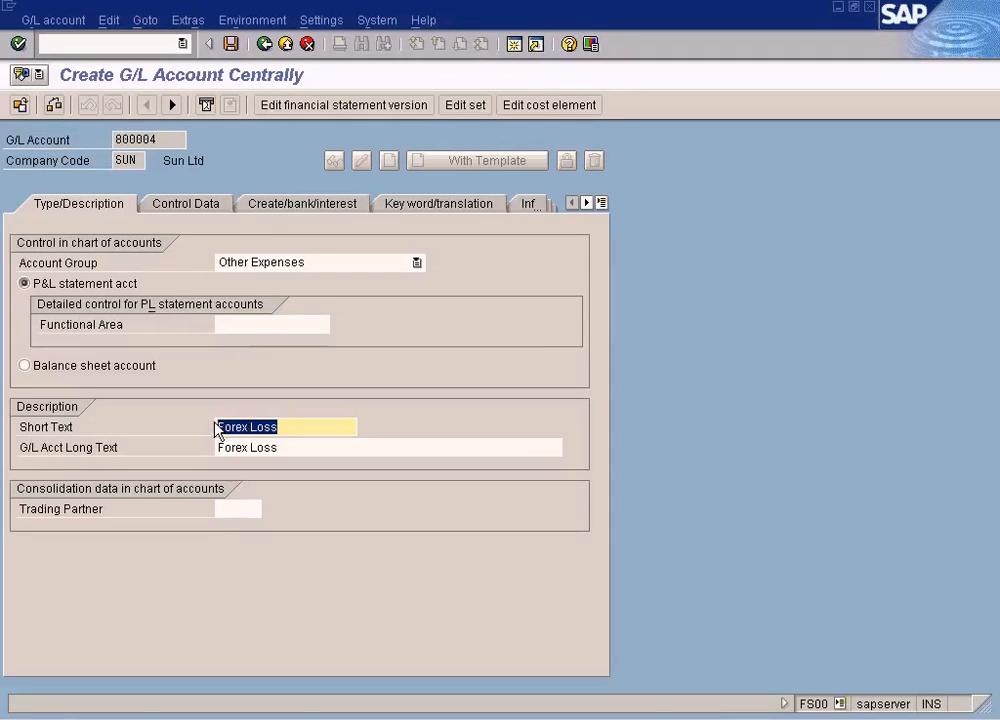
type("Own Consump")
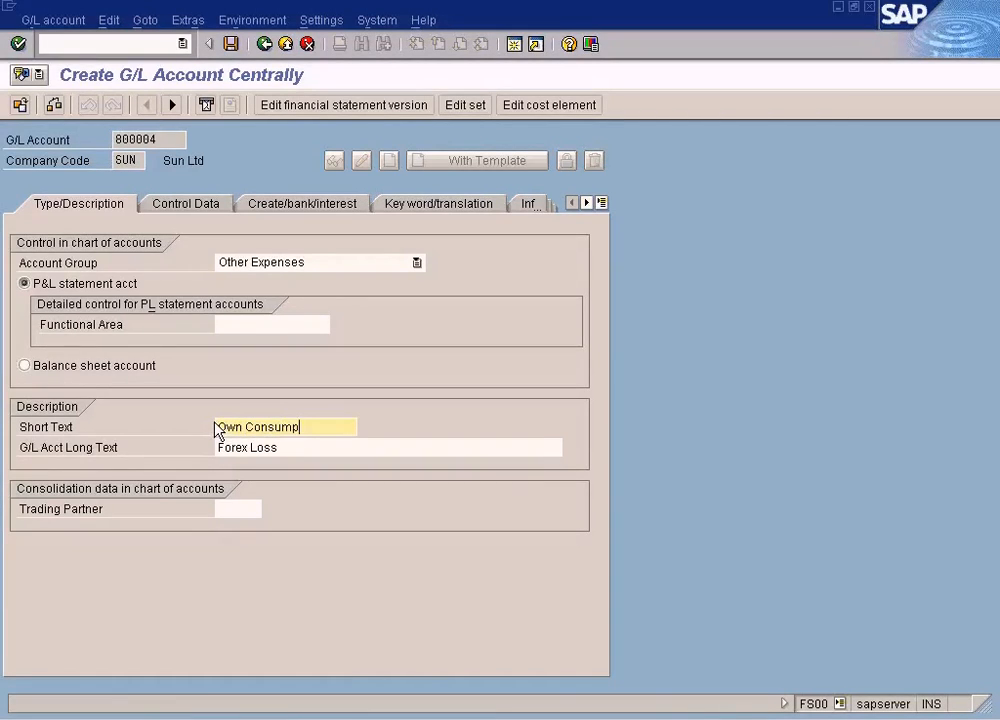
type("tion")
key("shift+Home")
key("ctrl+c")
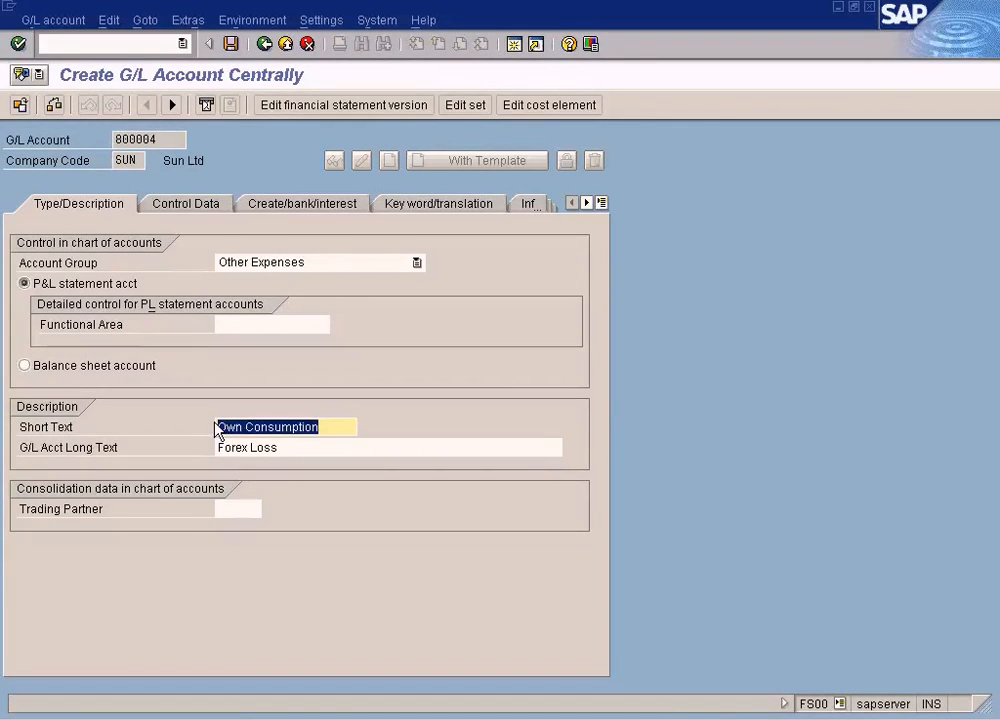
key("Tab")
key("ctrl+v")
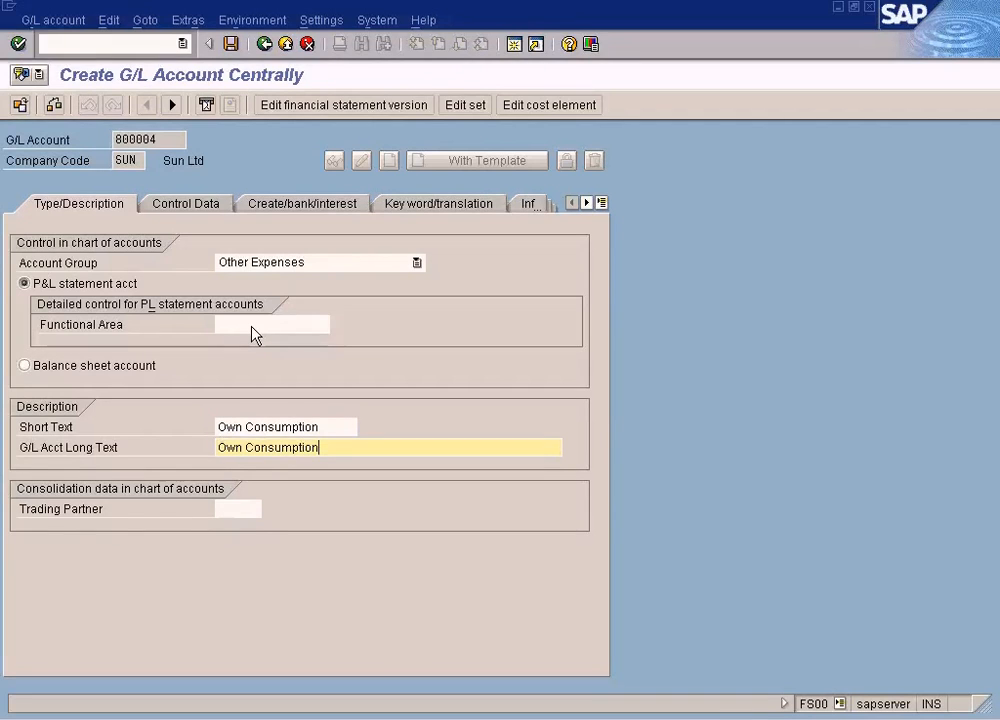
type("Goods")
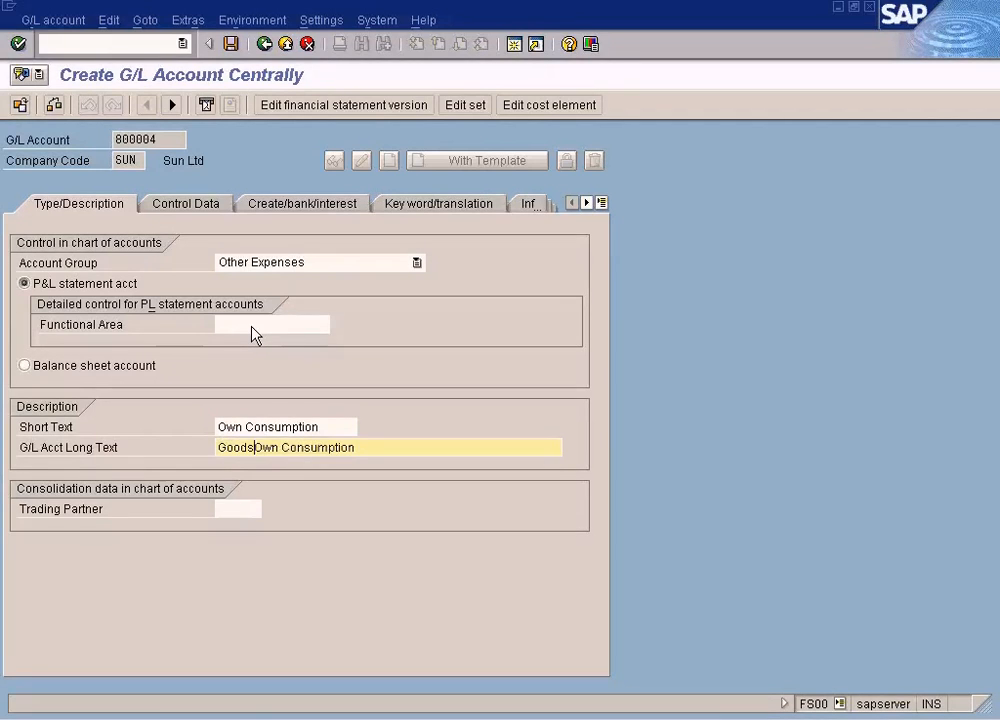
- Review the new account's document creation settings, save it, and close the session with its account number copied
left_click(218, 208)
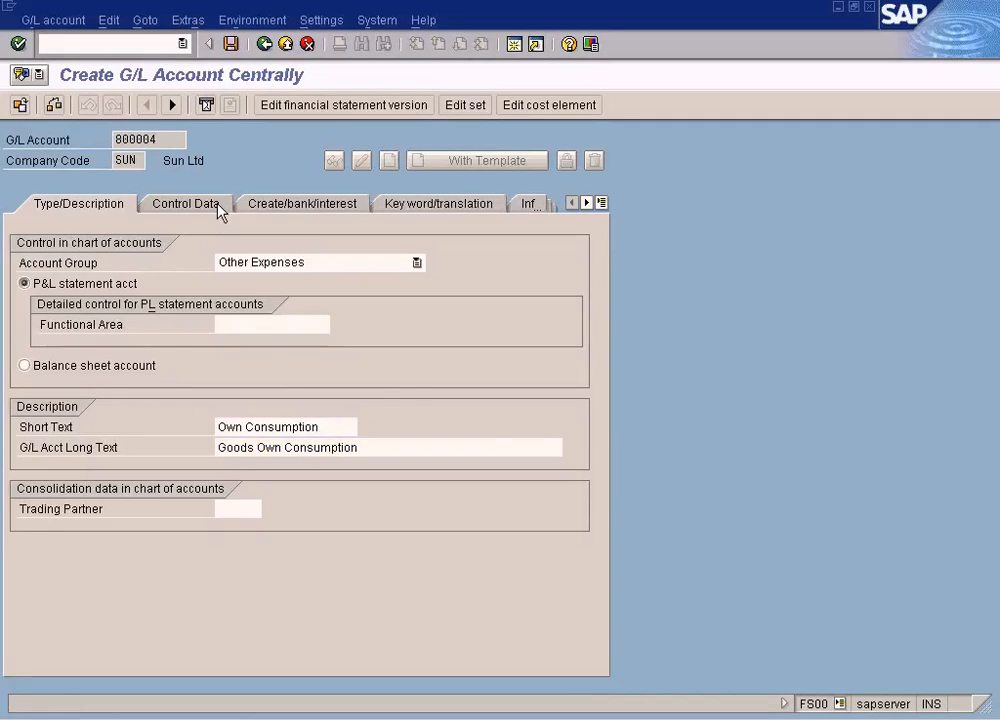
left_click(290, 206)
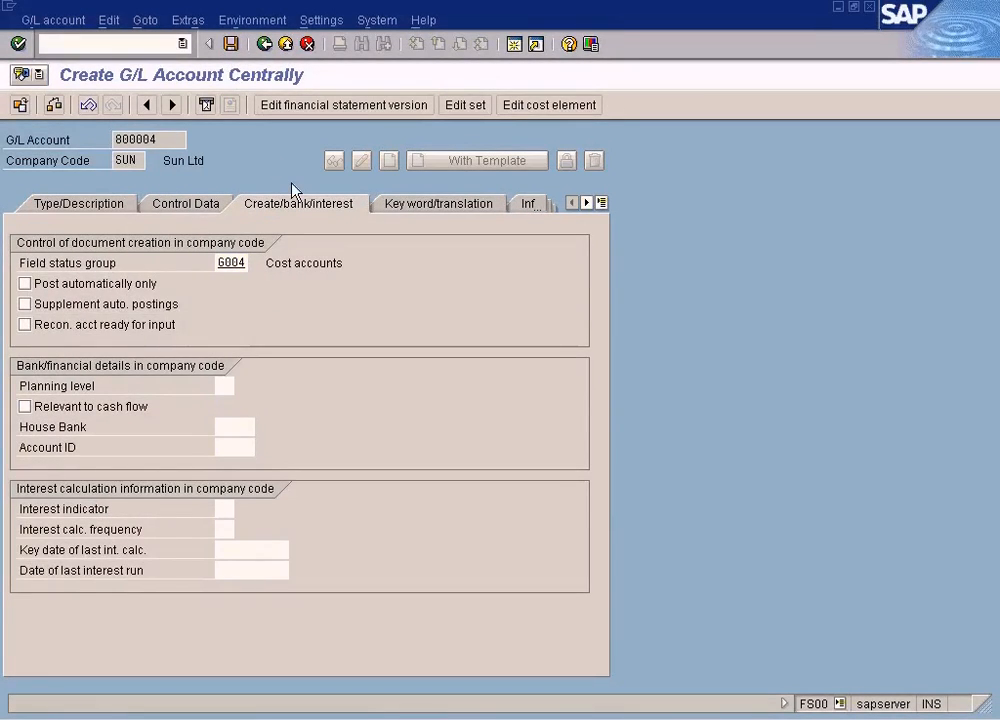
key("ctrl+s")
key("ctrl+c")
left_click(868, 8)
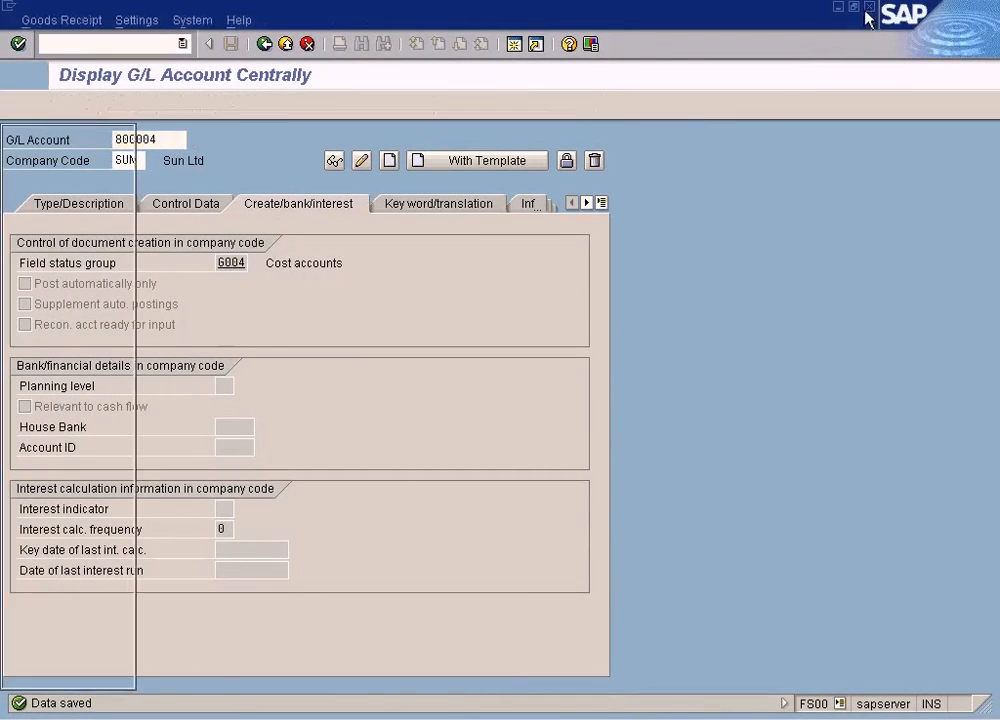
- Assign the goods issue item to G/L account 800004 and cost center DEPT1
key("ctrl+v")
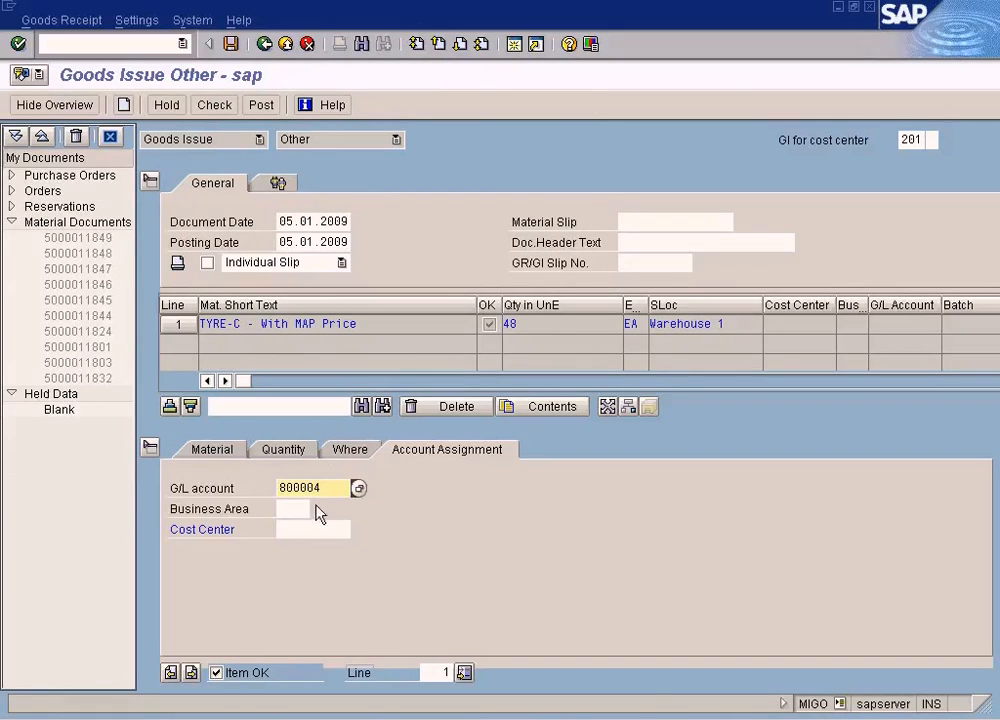
left_click(318, 530)
left_click(357, 529)
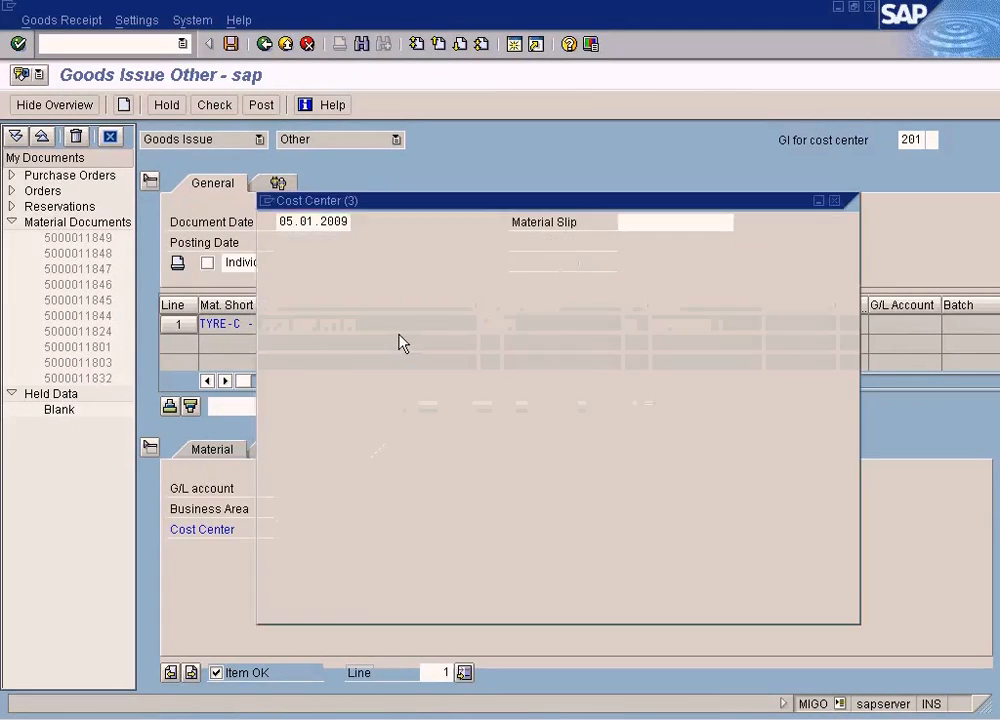
left_click(272, 604)
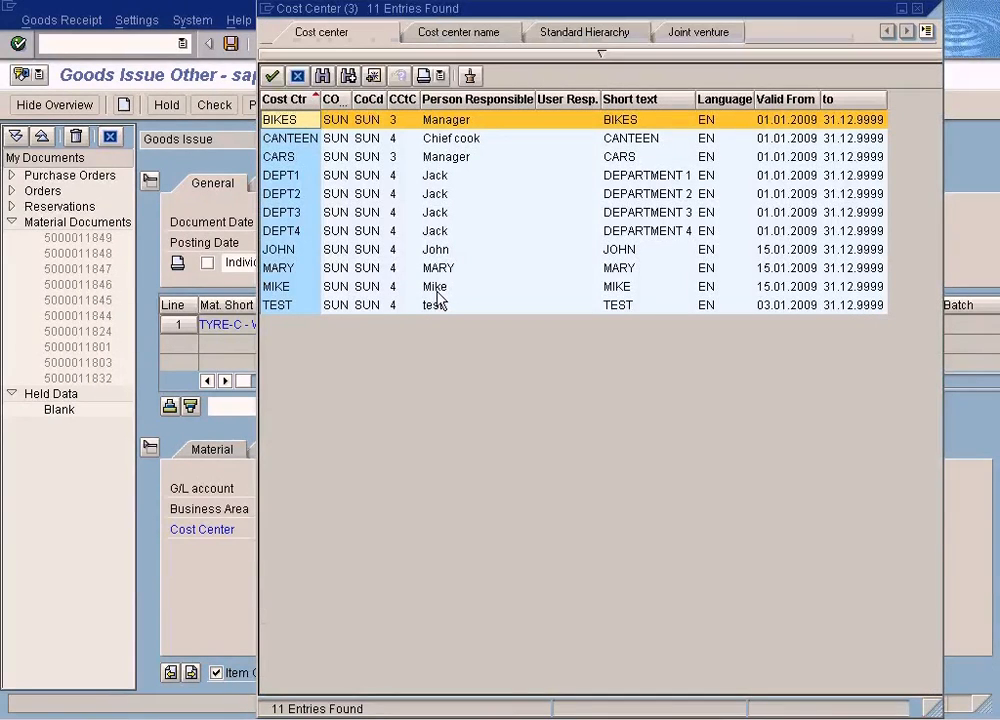
left_click(457, 158)
left_click(458, 177)
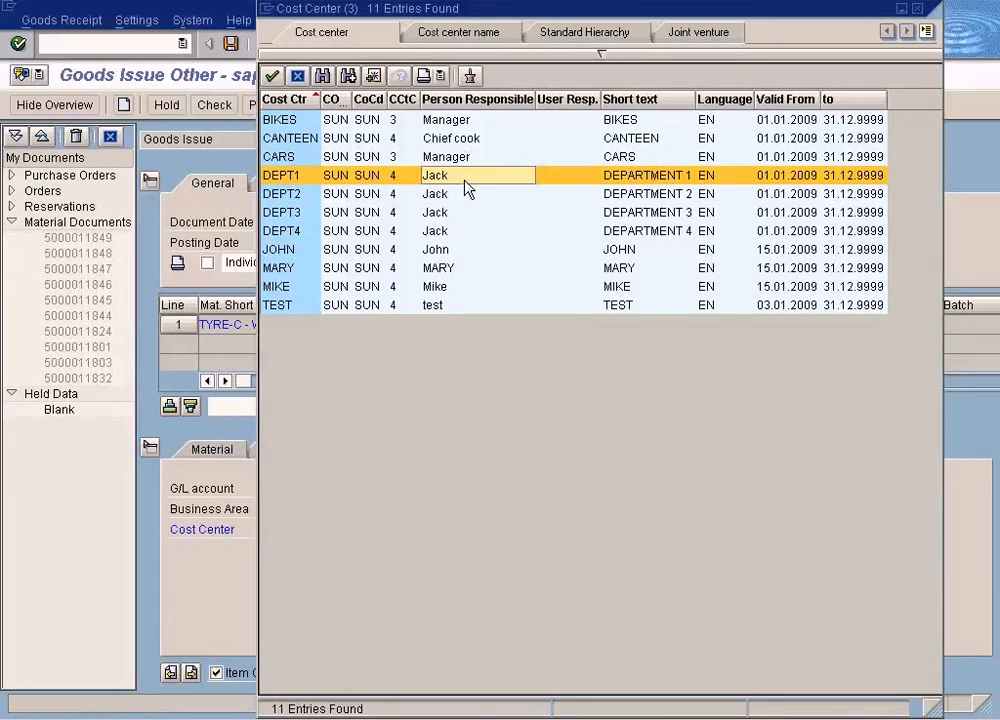
double_click(466, 186)
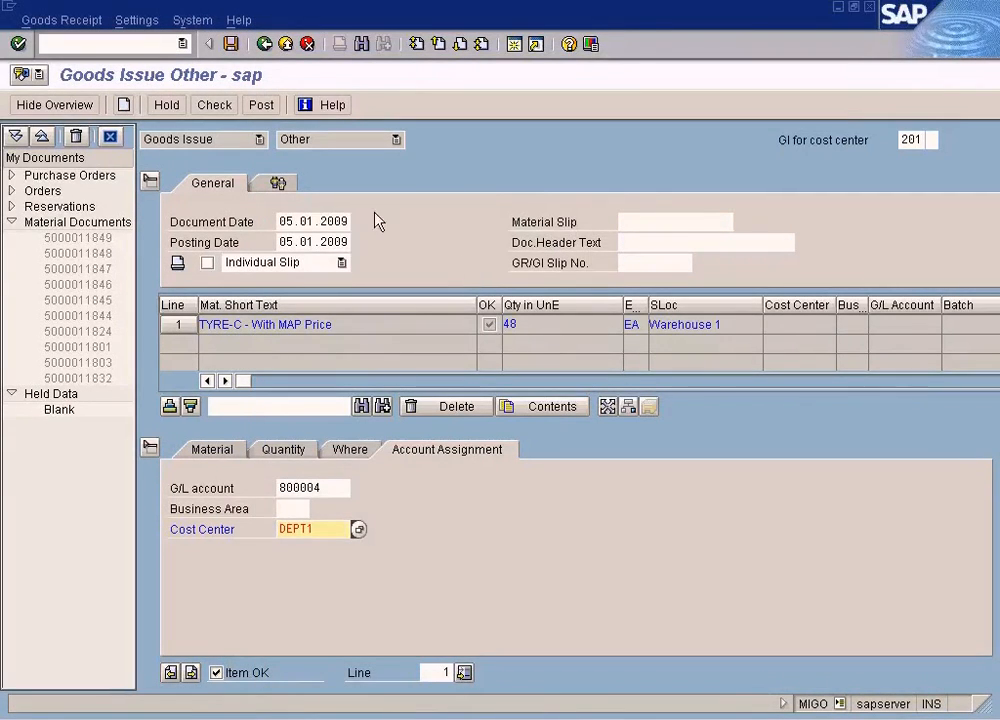
- Check the goods issue document and read the long text of the logged message
left_click(217, 107)
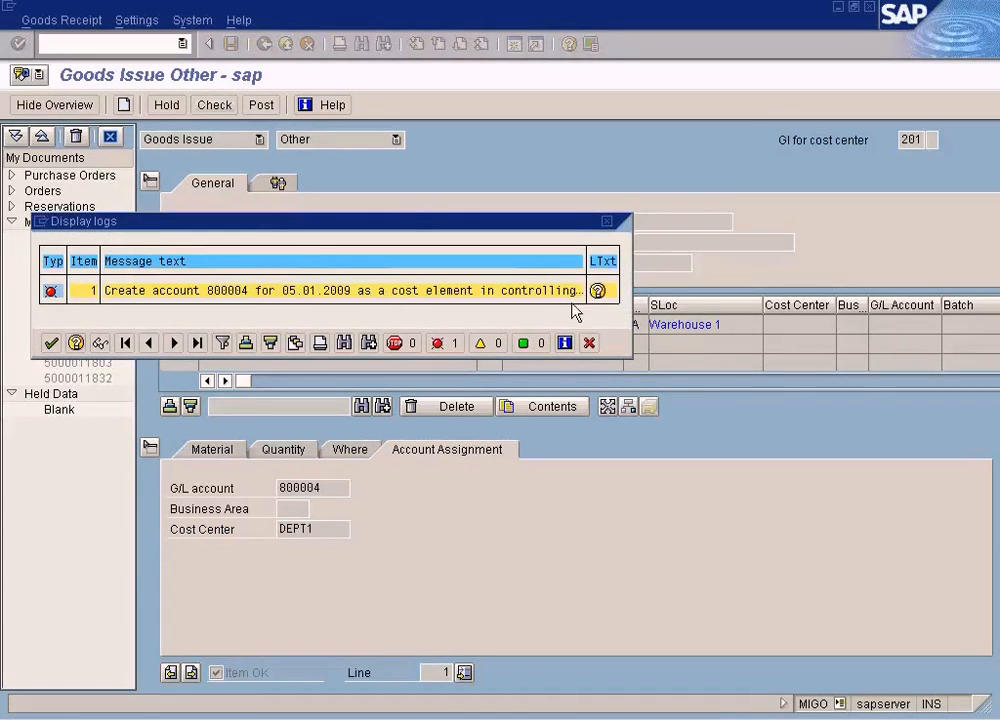
left_click(598, 291)
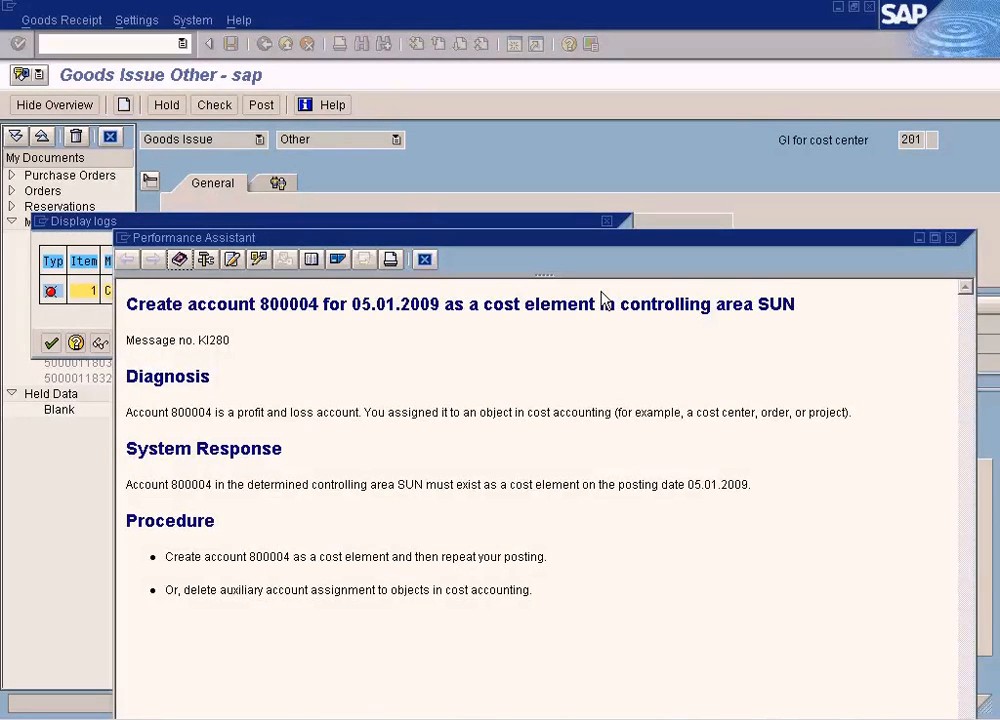
left_click(425, 260)
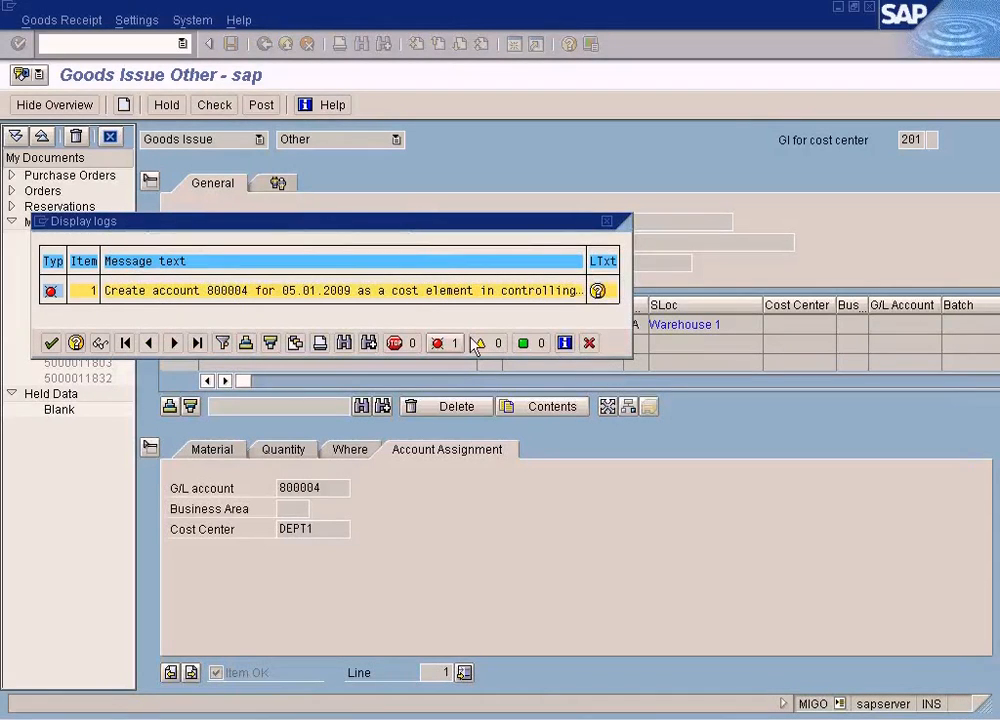
- Read the long text of the logged message about account 800004 and close the goods issue log
left_click(598, 291)
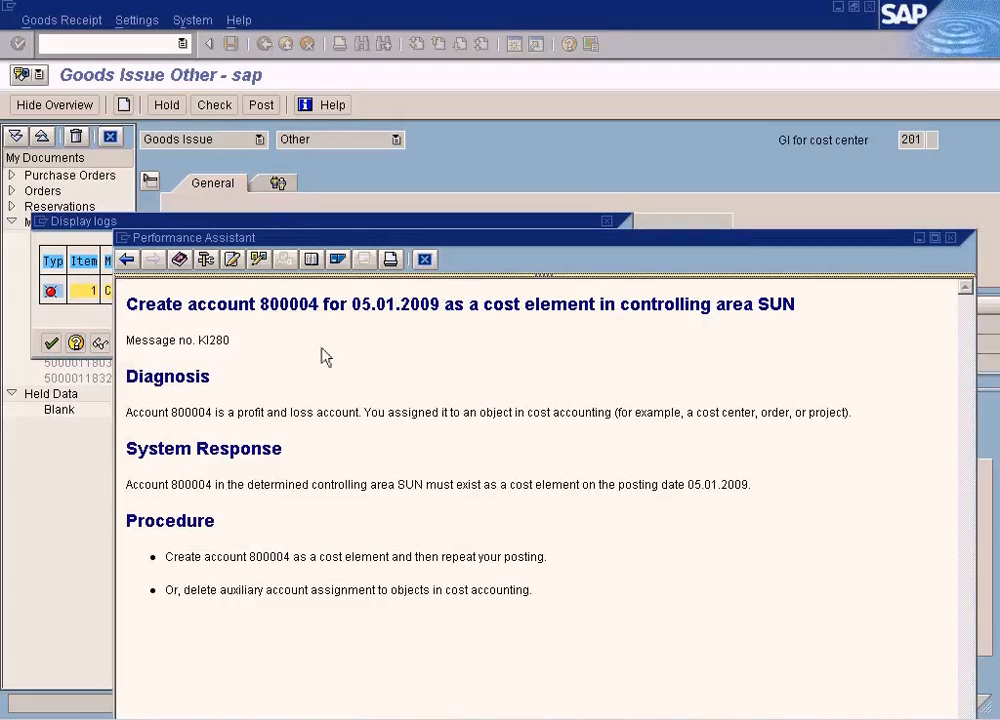
double_click(300, 306)
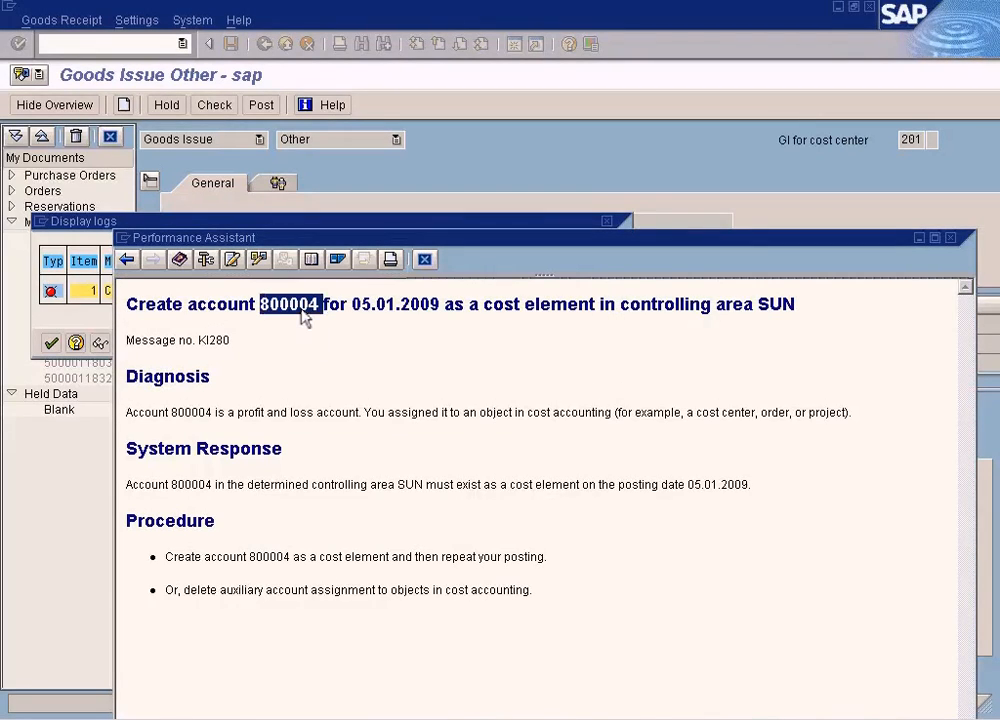
left_click(425, 260)
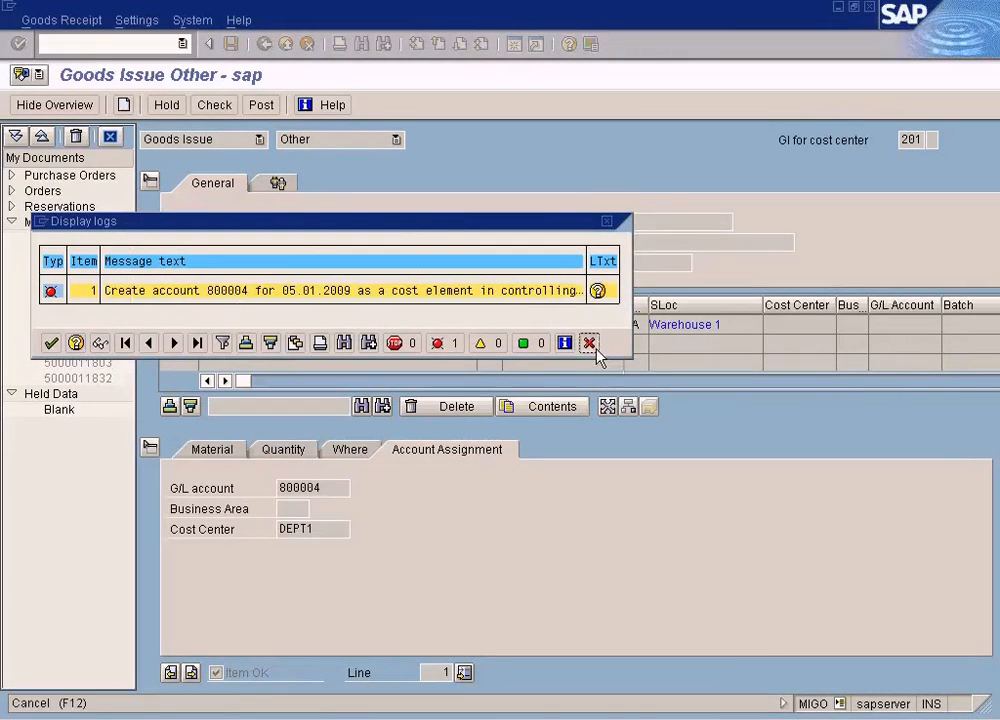
left_click(594, 349)
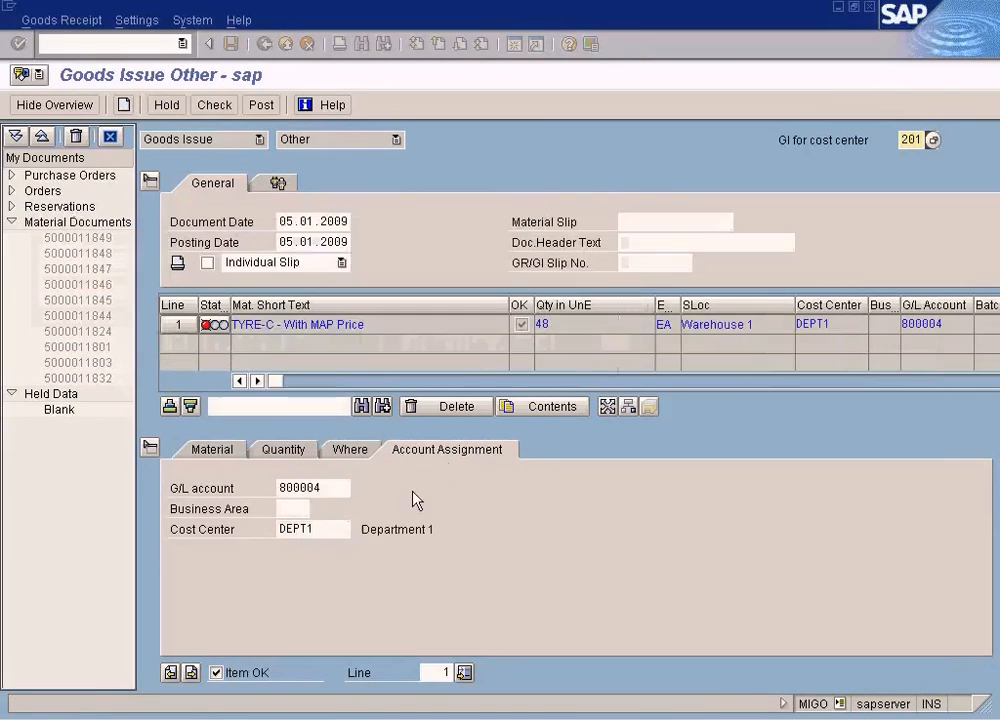
double_click(335, 535)
- Open a new session and start creating a primary cost element from the Cost Element Accounting master data
left_click(511, 47)
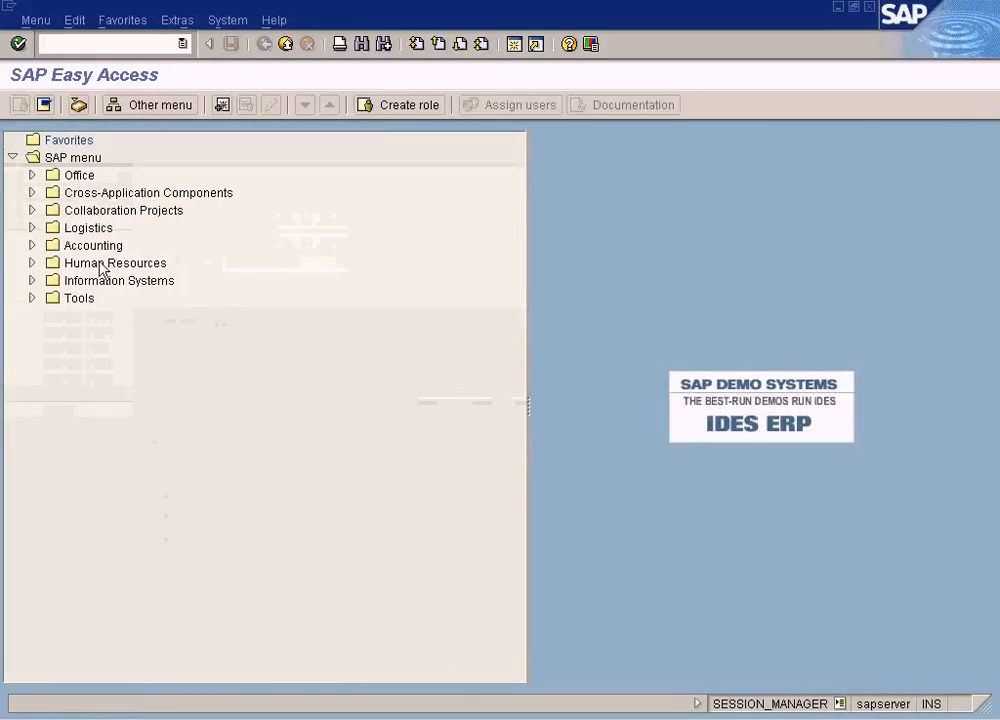
left_click(33, 246)
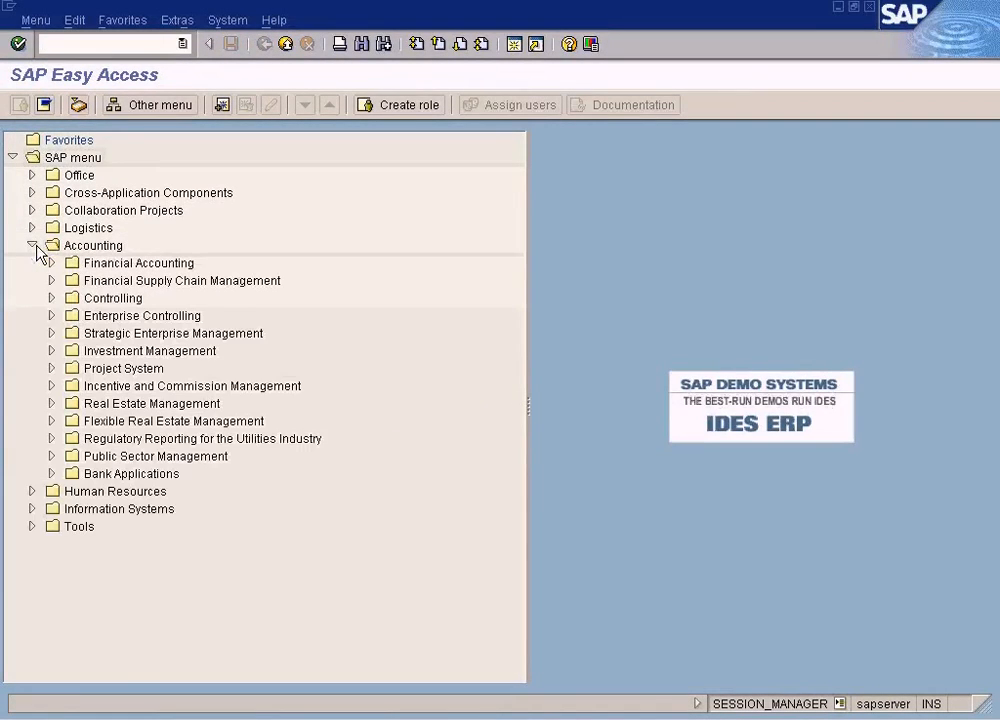
left_click(52, 298)
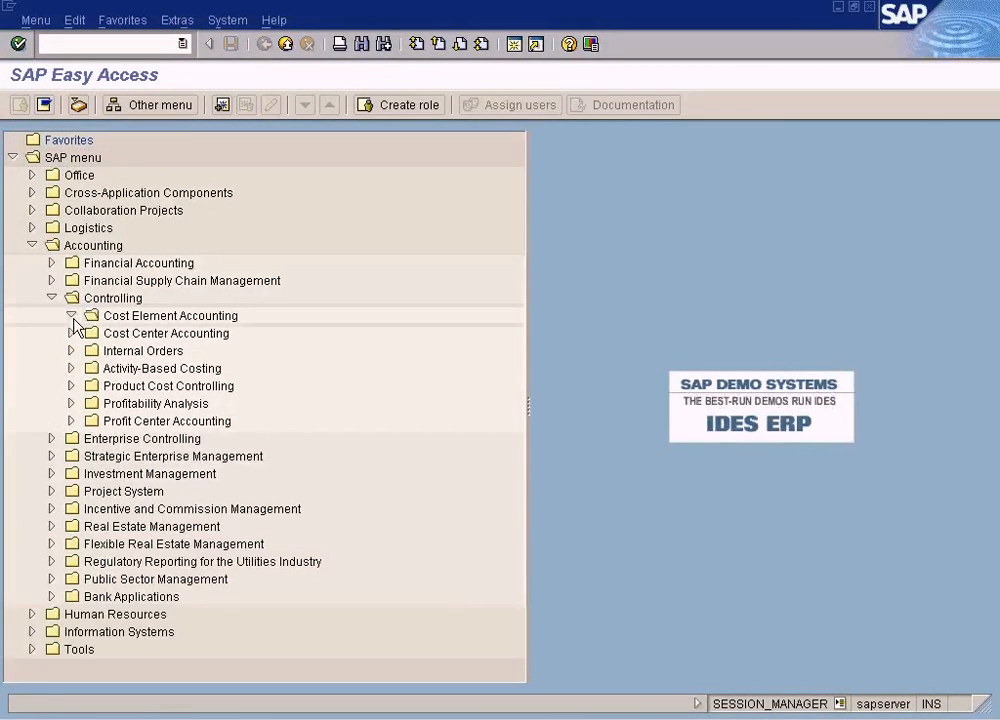
left_click(71, 315)
left_click(91, 333)
left_click(110, 351)
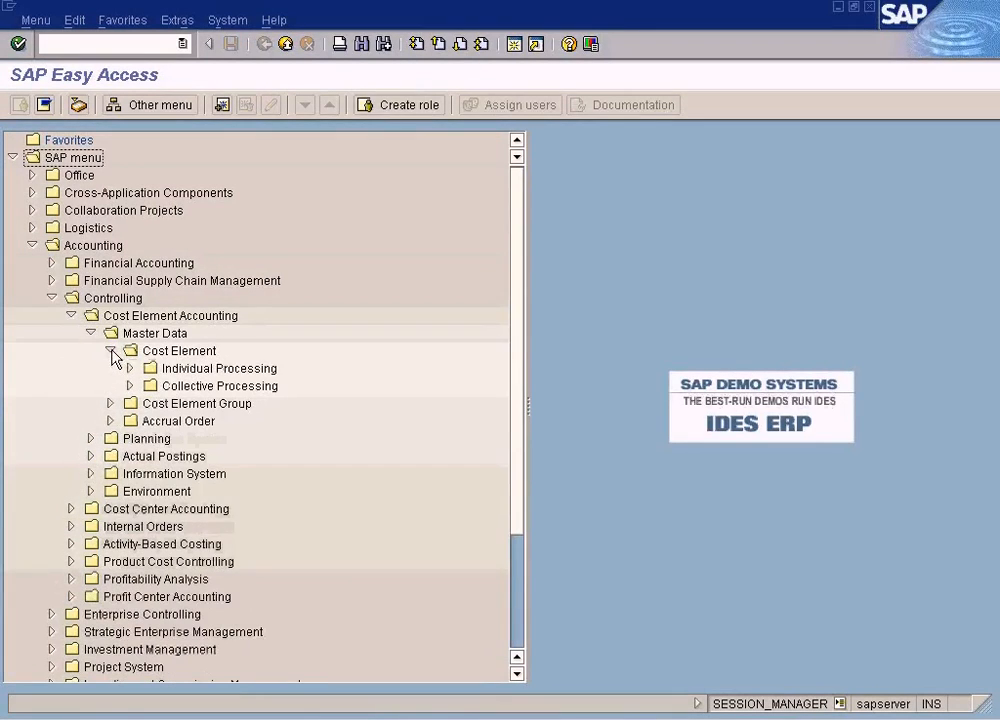
left_click(130, 368)
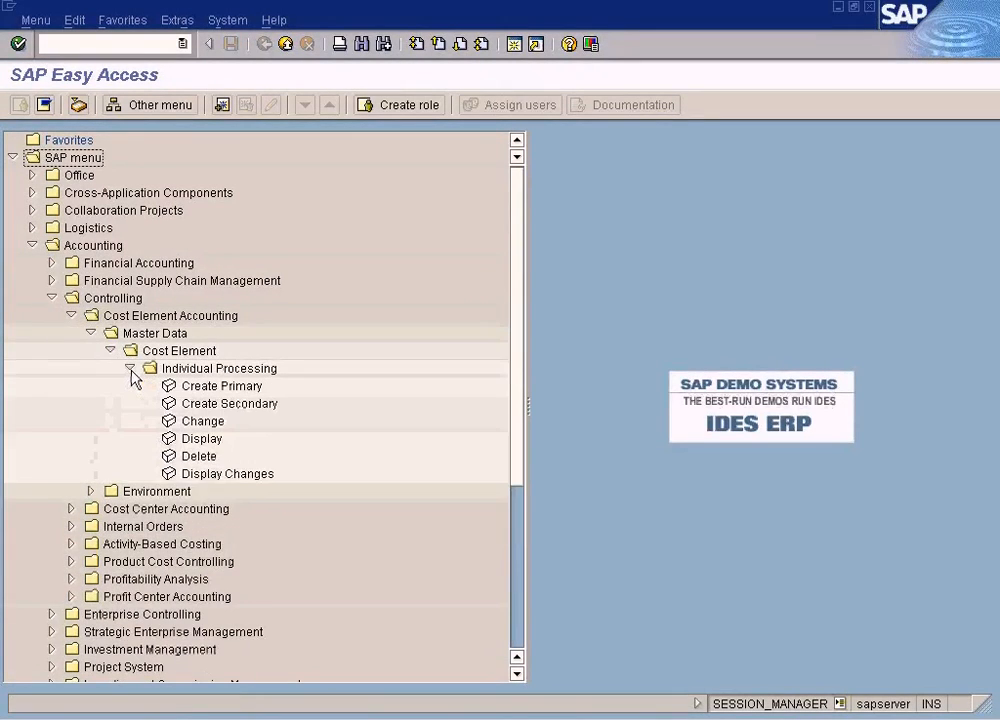
double_click(214, 389)
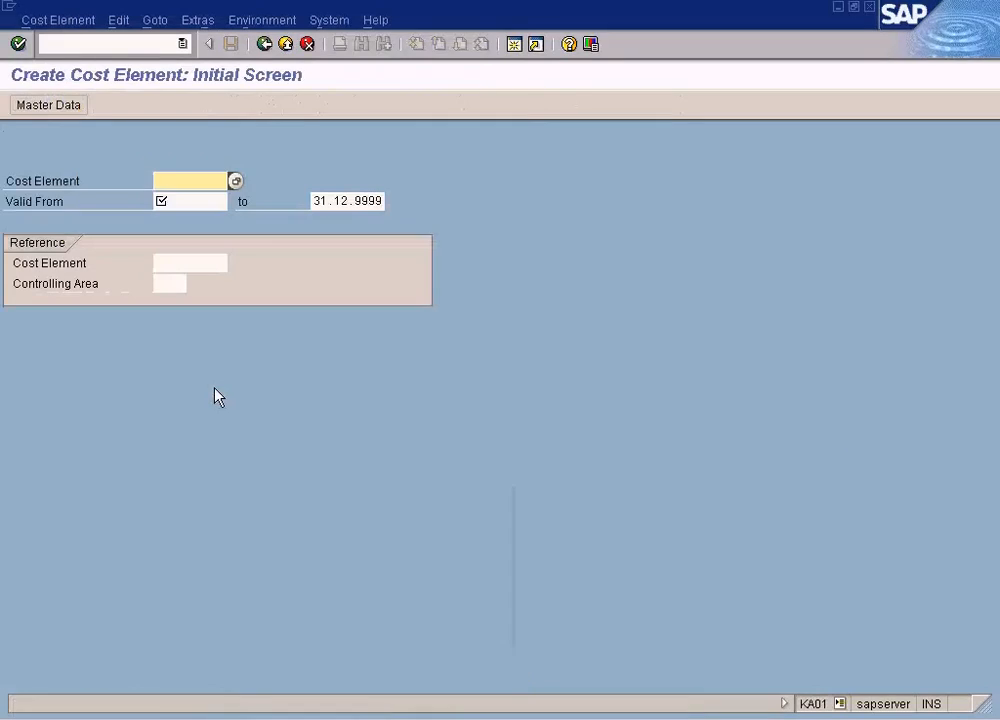
- Enter cost element 800004 valid from 05.01.2009 and open its basic data
type("800004")
key("Tab")
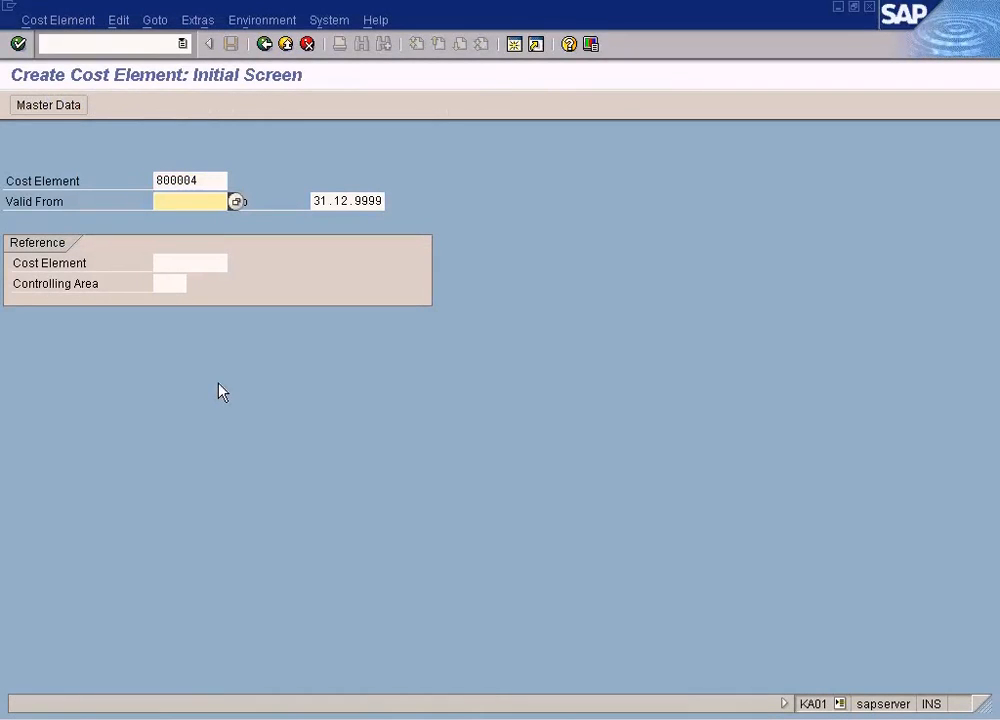
type("05.01.2009")
key("Return")
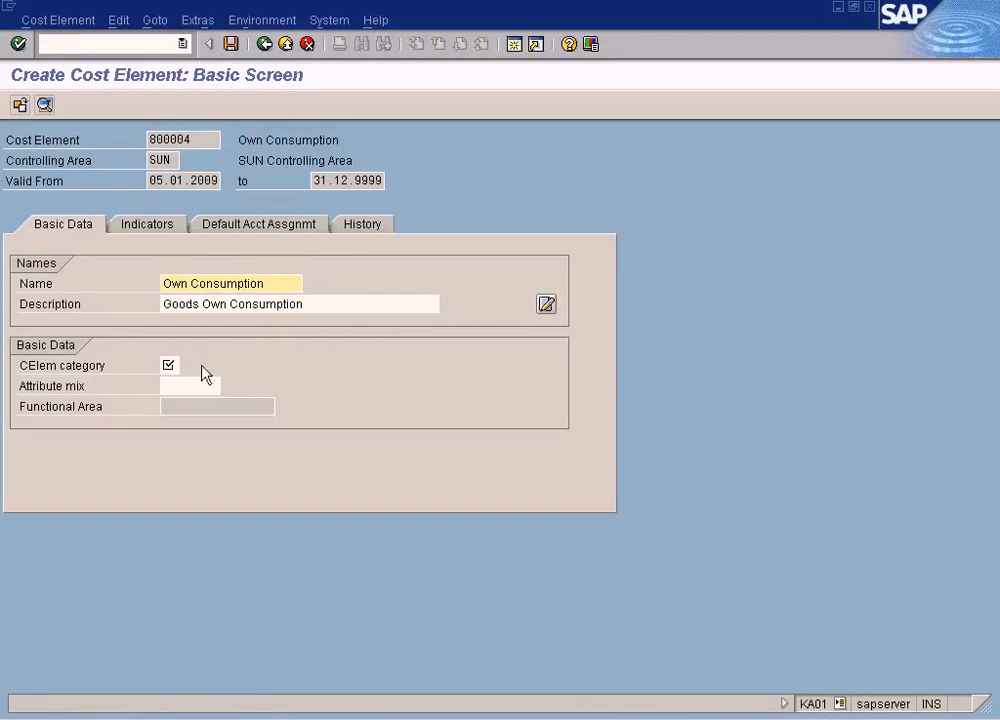
- Return to the initial screen and try to create the cost element with reference 800003 from controlling area SUN
key("Return")
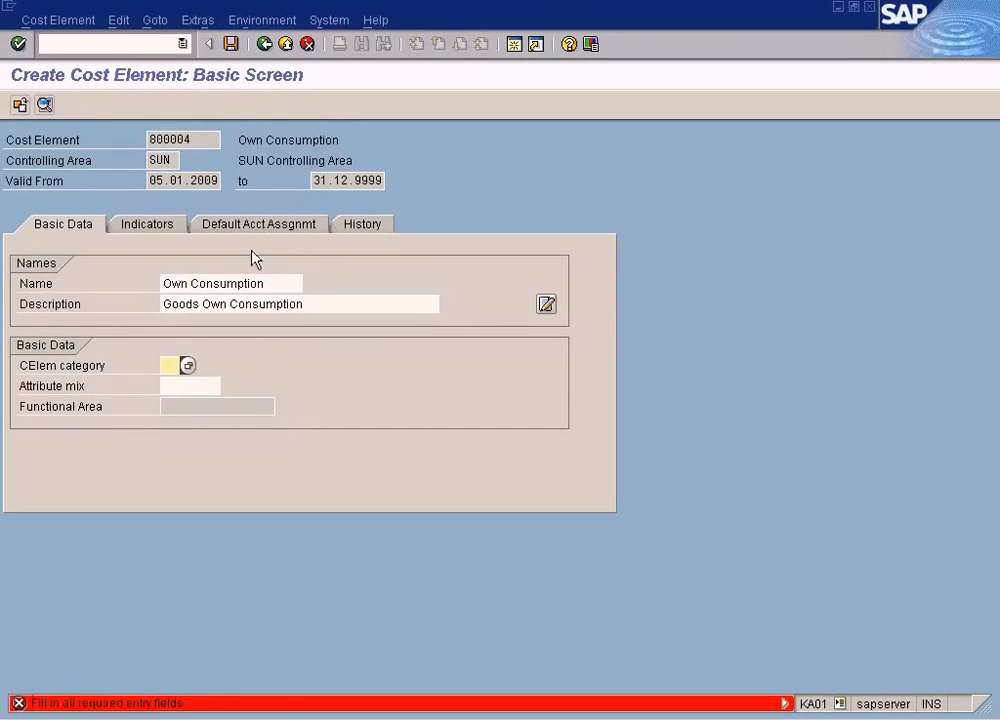
left_click(307, 45)
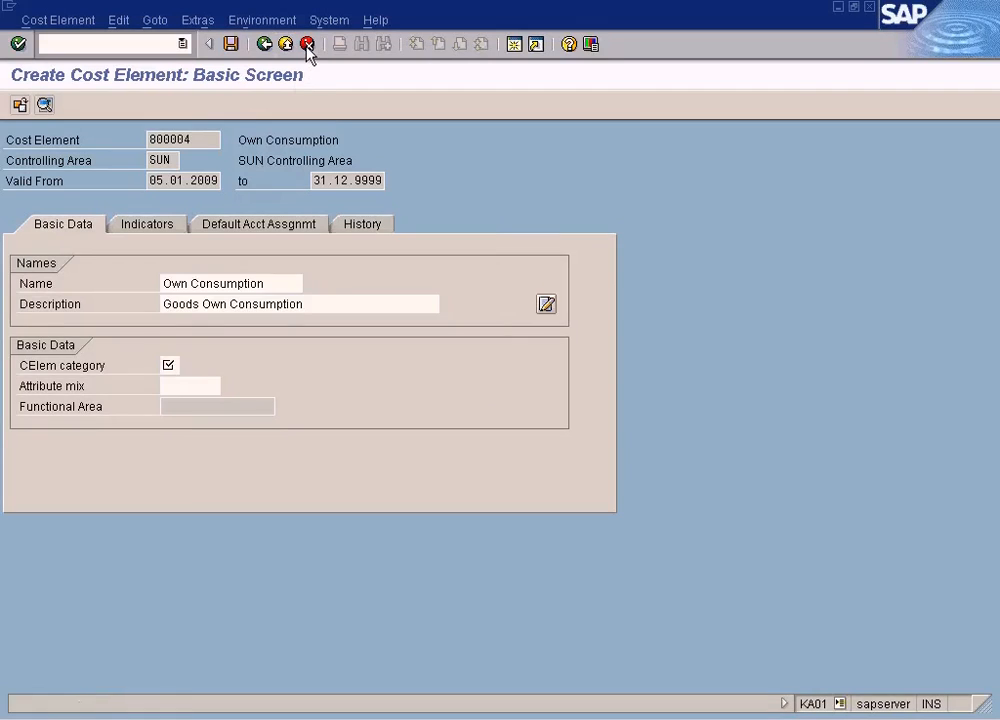
left_click(266, 372)
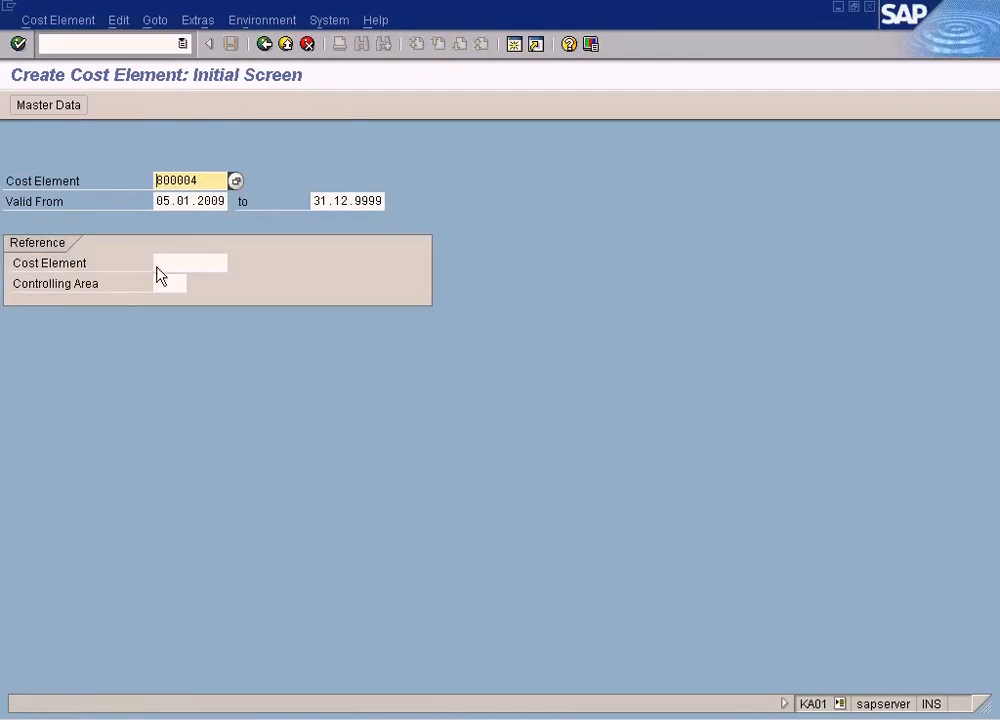
left_click(215, 263)
type("800004")
key("BackSpace")
type("3")
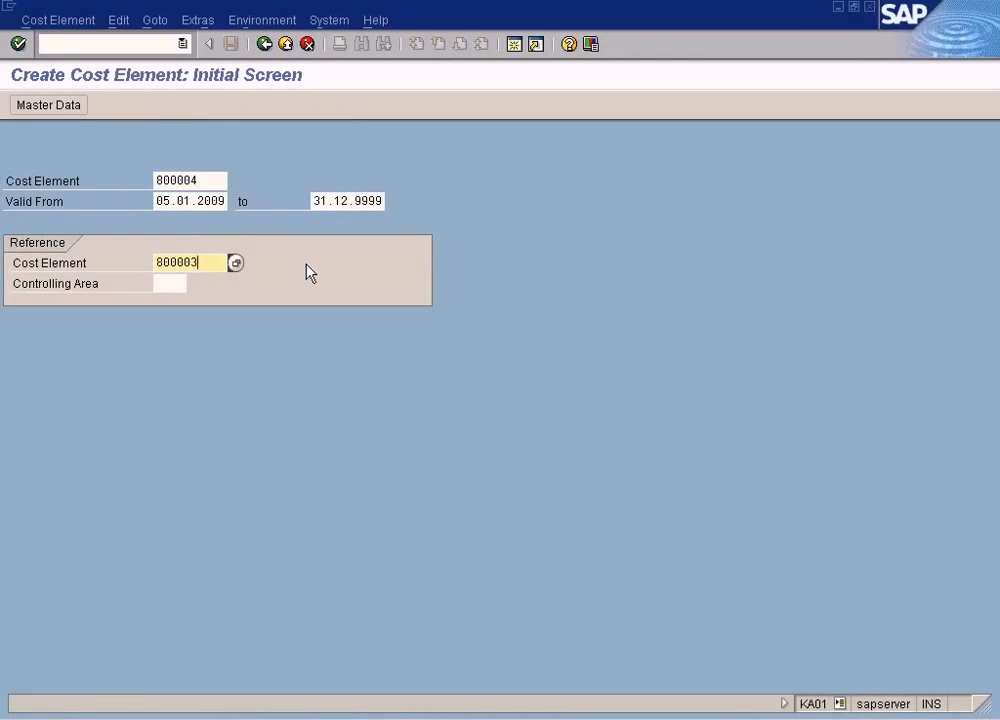
key("Return")
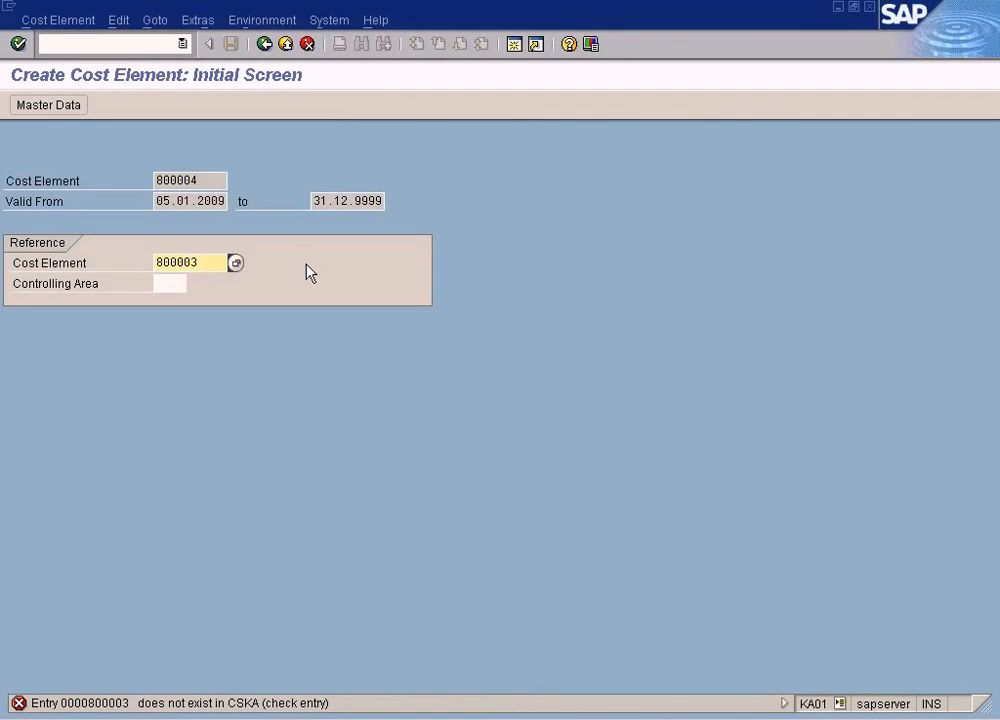
left_click(170, 284)
type("SU")
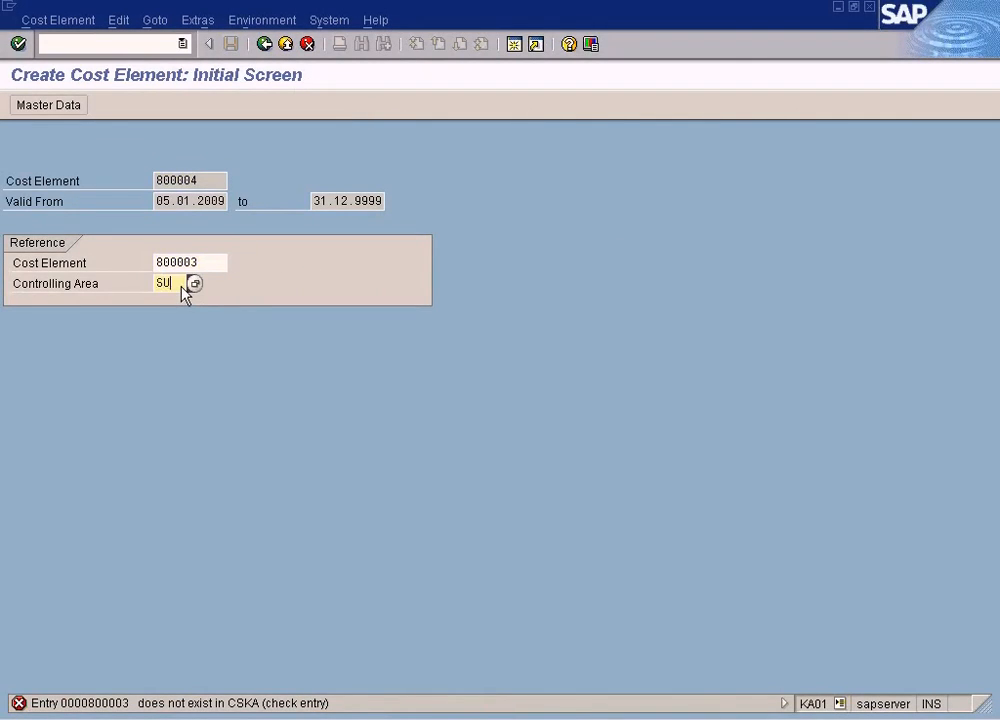
type("n")
key("Return")
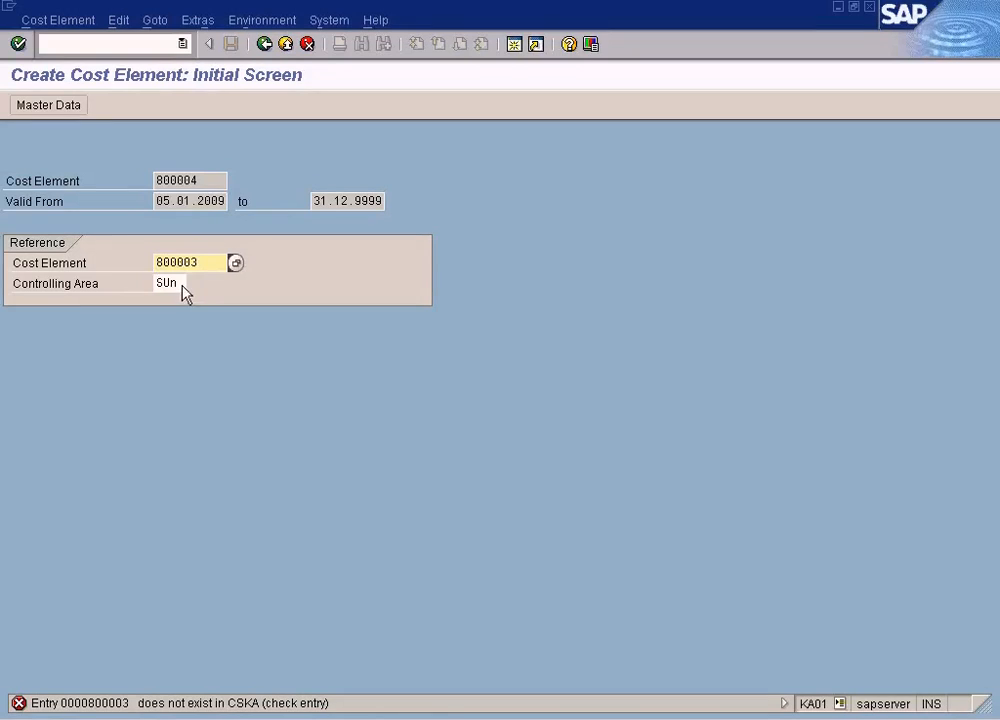
- Clear the reference cost element and controlling area, and reopen the basic data of cost element 800004
left_click_drag(205, 263, 127, 265)
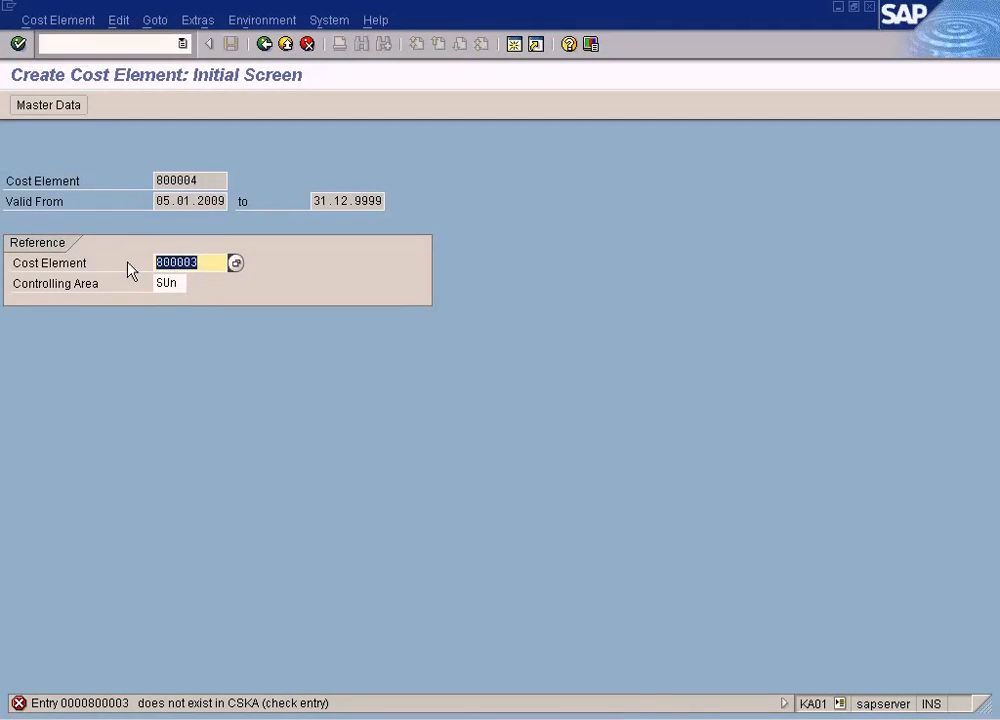
key("Delete")
key("Tab")
key("Delete")
key("Return")
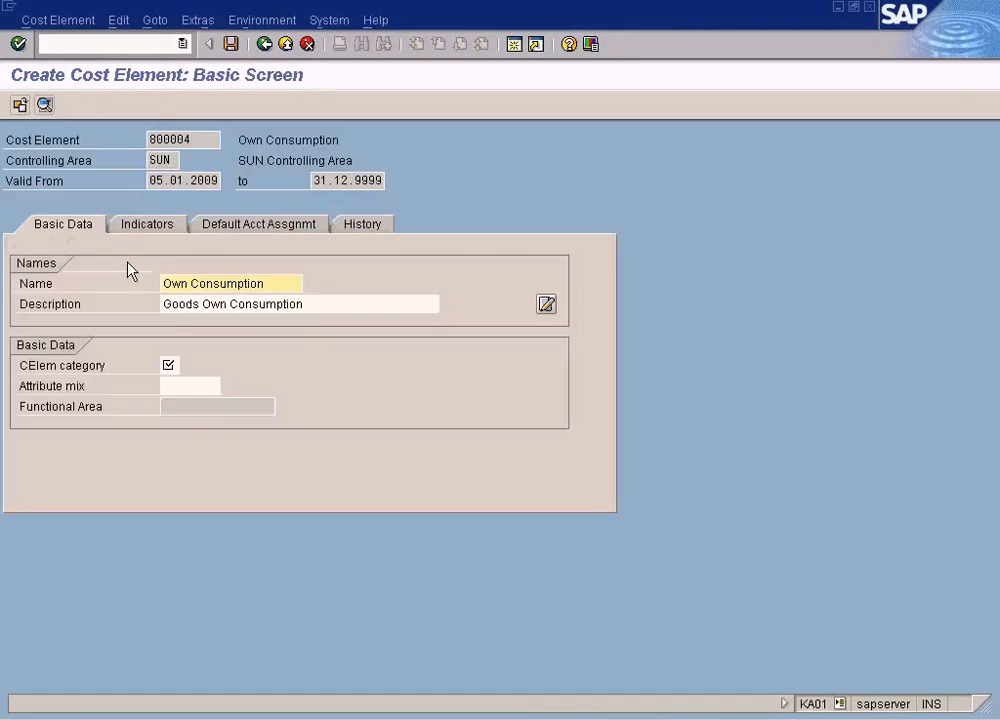
- Set the cost element category to 1 (Primary costs/cost-reducing revenues), save the cost element, and close its session
left_click(175, 368)
left_click(187, 366)
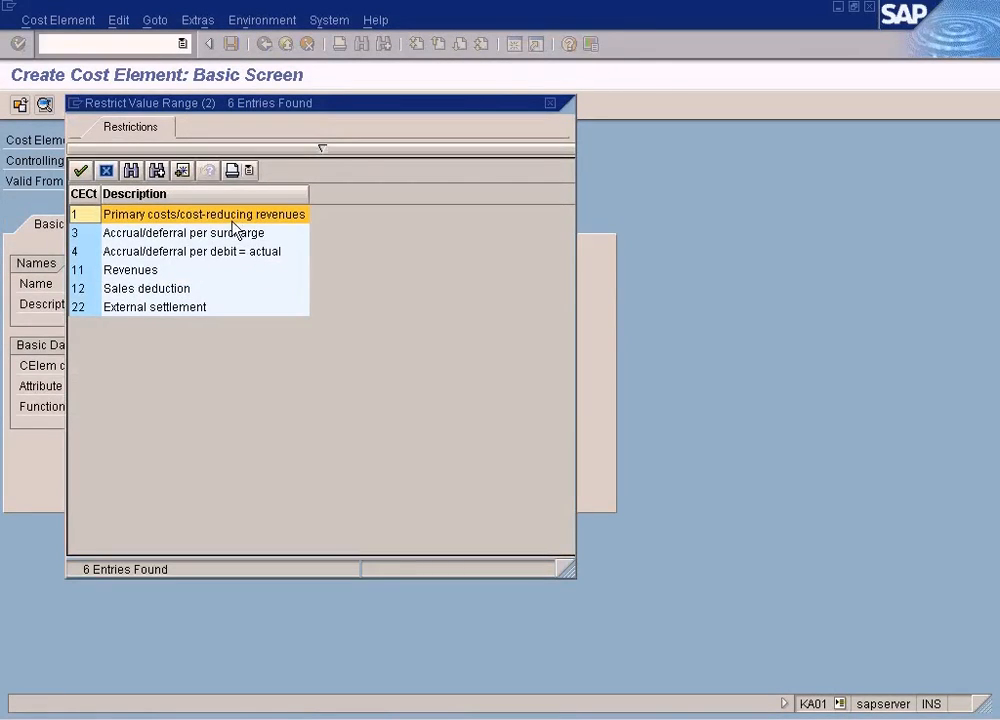
double_click(232, 220)
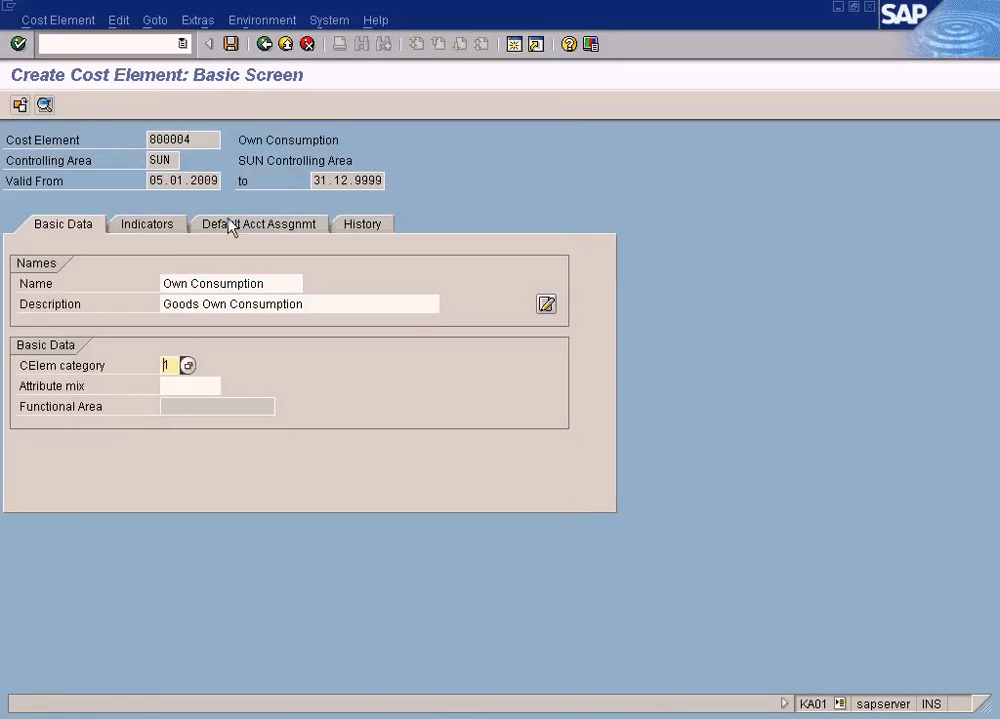
left_click(153, 229)
left_click(212, 229)
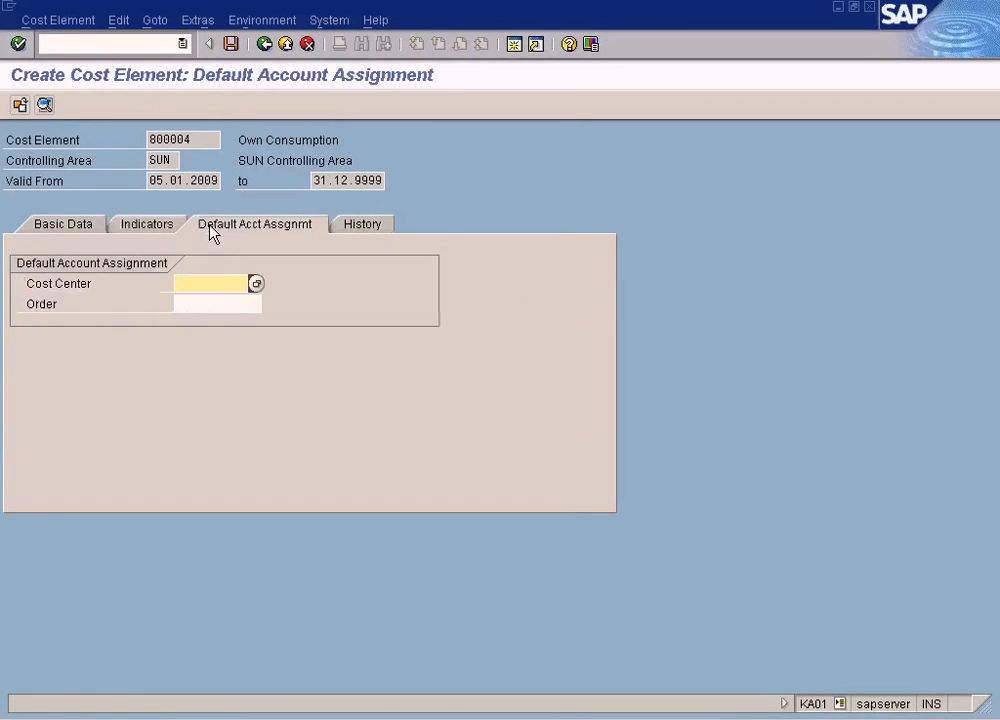
left_click(231, 44)
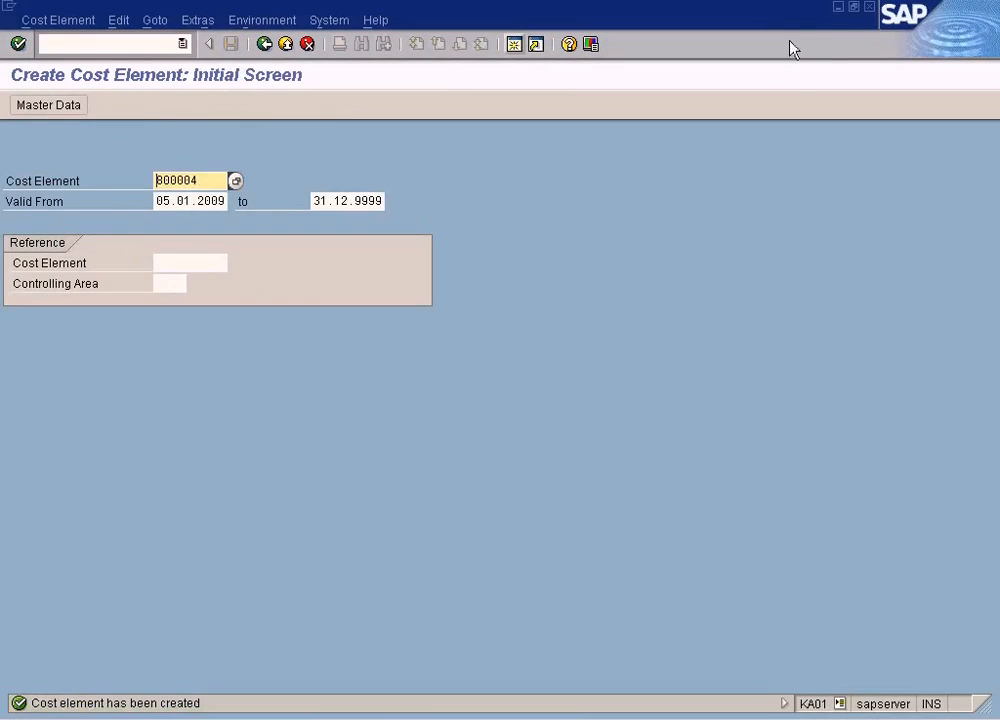
left_click(869, 8)
- Recheck the goods issue document, close its log, and exit the transaction without saving the document
left_click(226, 106)
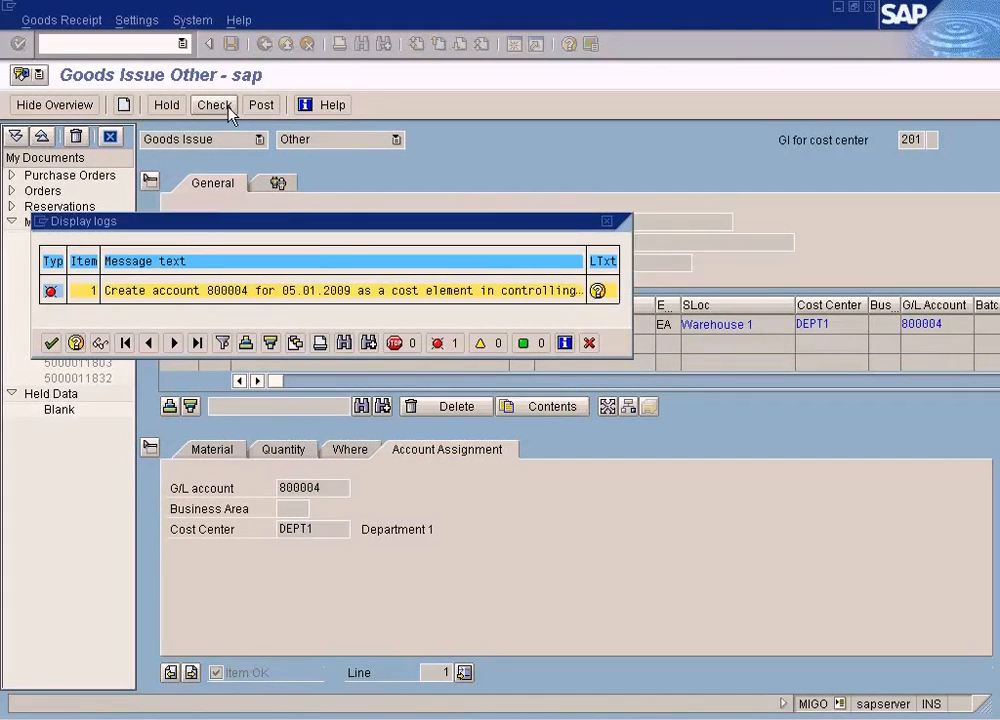
left_click(589, 343)
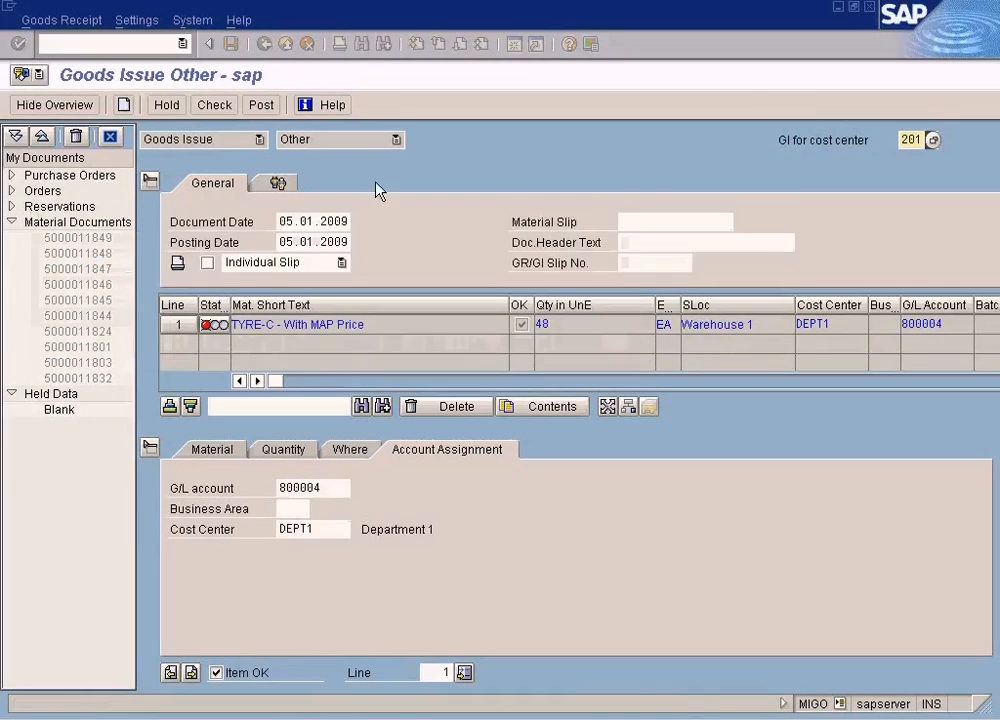
left_click(286, 44)
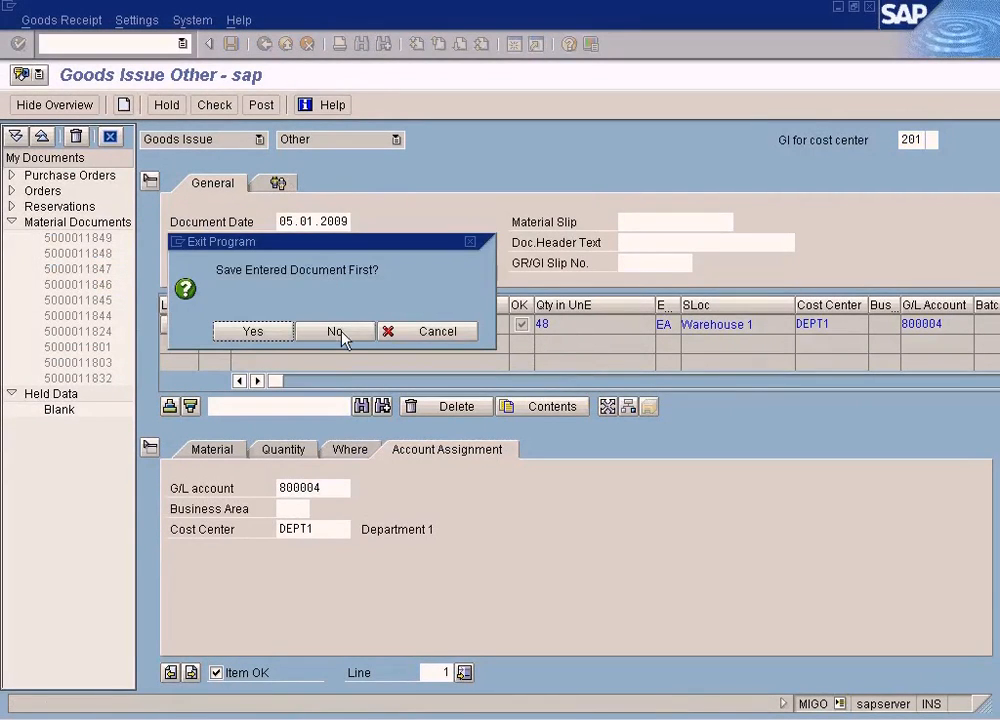
left_click(335, 331)
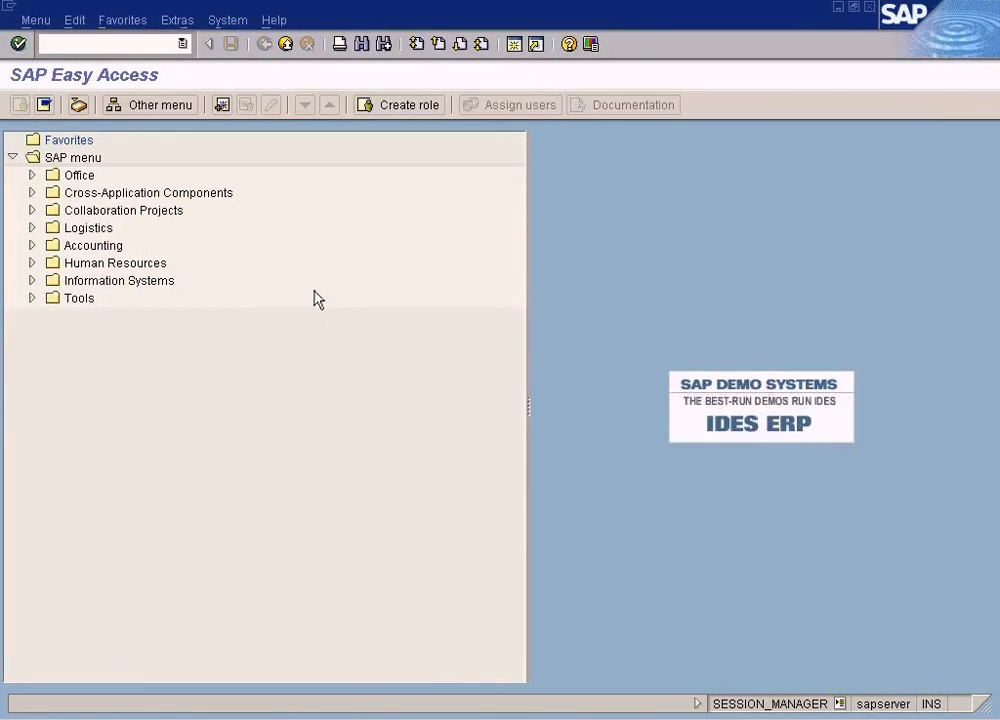
- Start a new MIGO goods issue for cost center with 48 pieces of material TYRE-C from plant NY
key("Return")
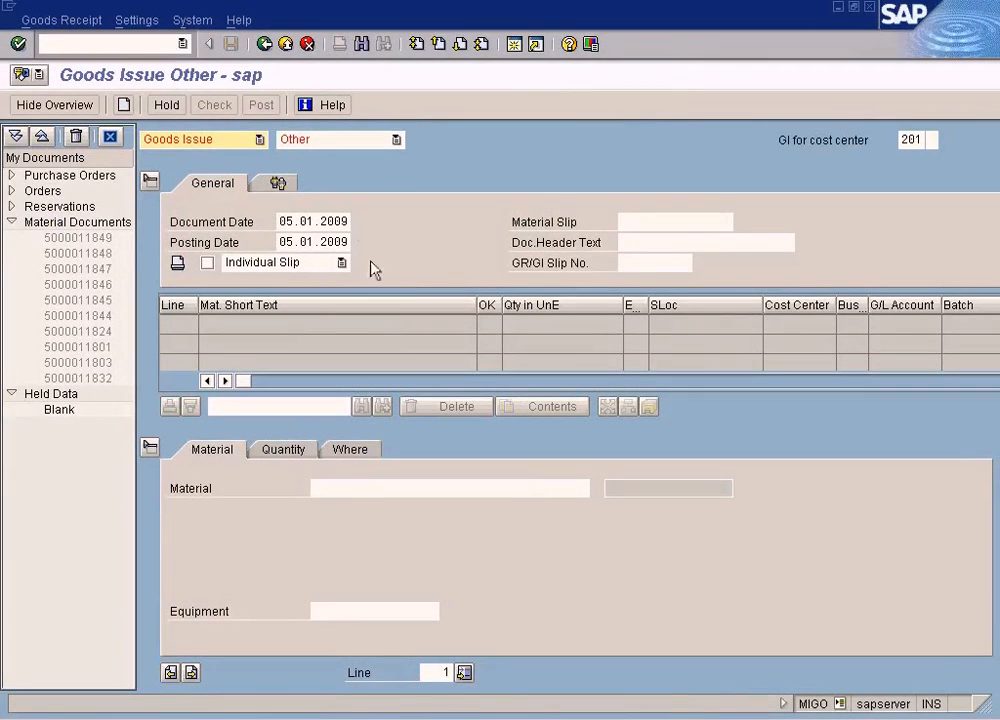
left_click(362, 488)
type("tyre-c")
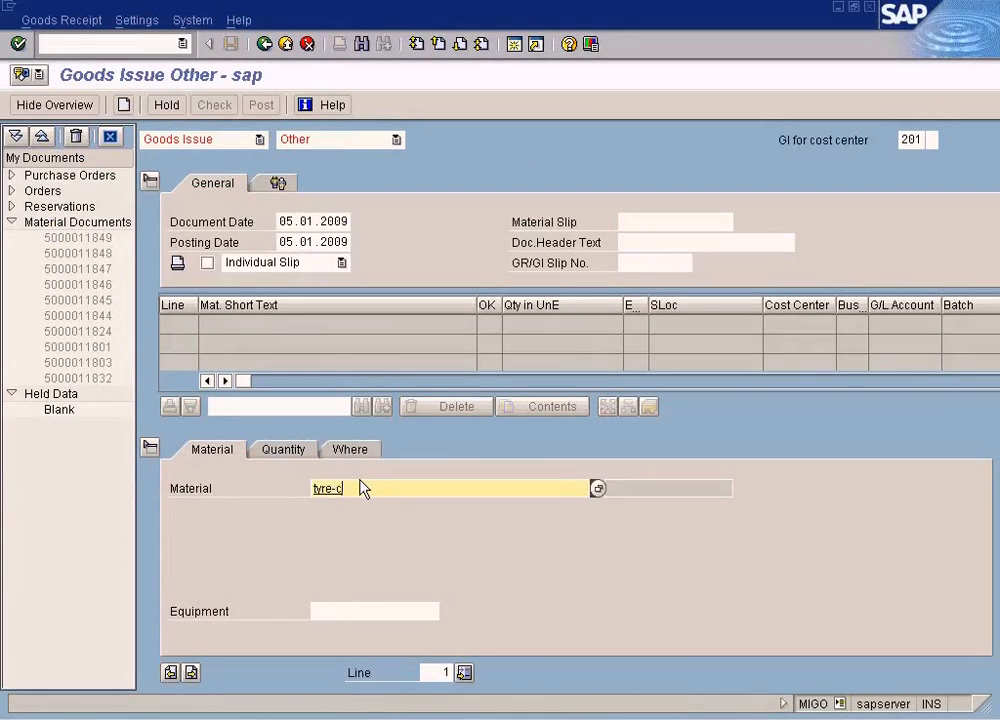
key("Return")
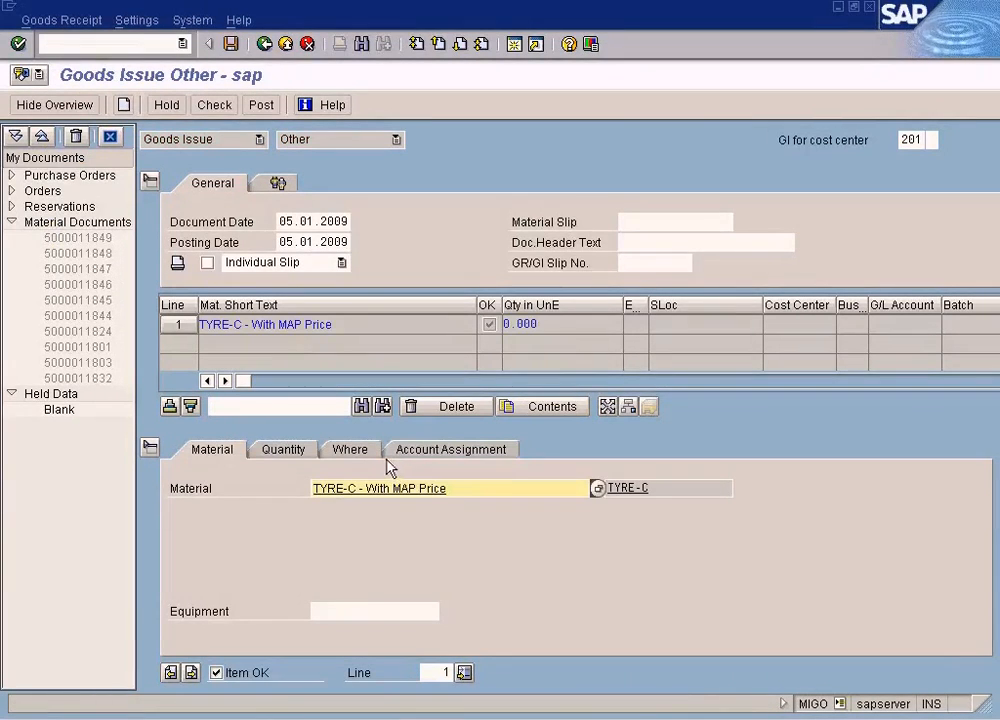
type("1")
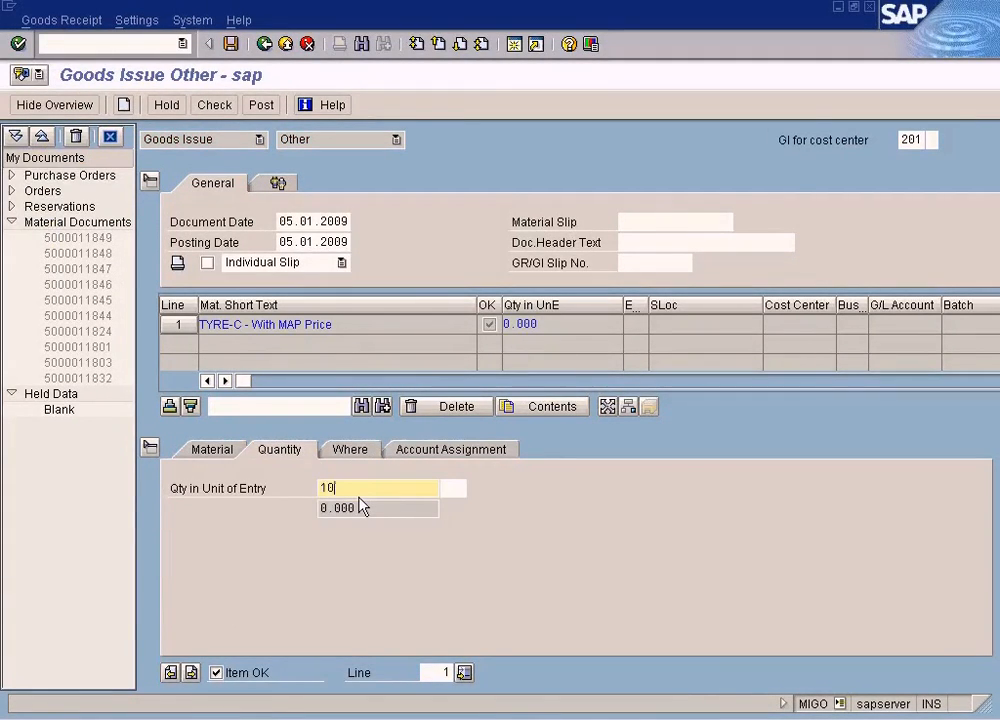
key("BackSpace")
type("48")
left_click(358, 455)
left_click(357, 531)
key("Tab")
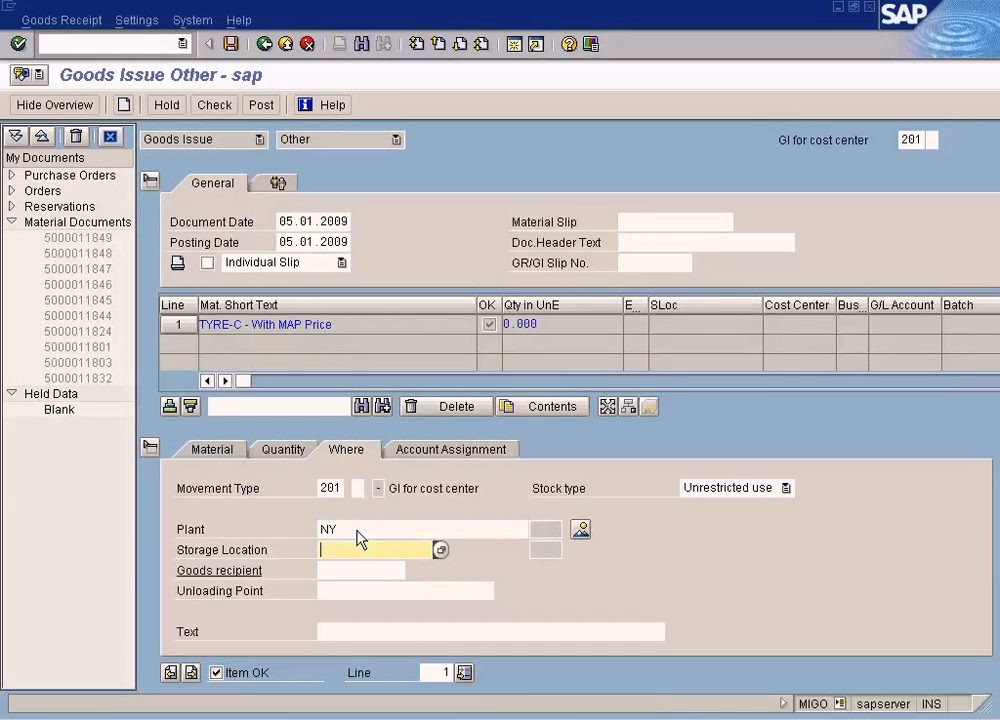
- Assign the goods issue item to G/L account 800004 and cost center DEPT1, and check the document
left_click(447, 452)
type("800004")
key("Tab")
key("Tab")
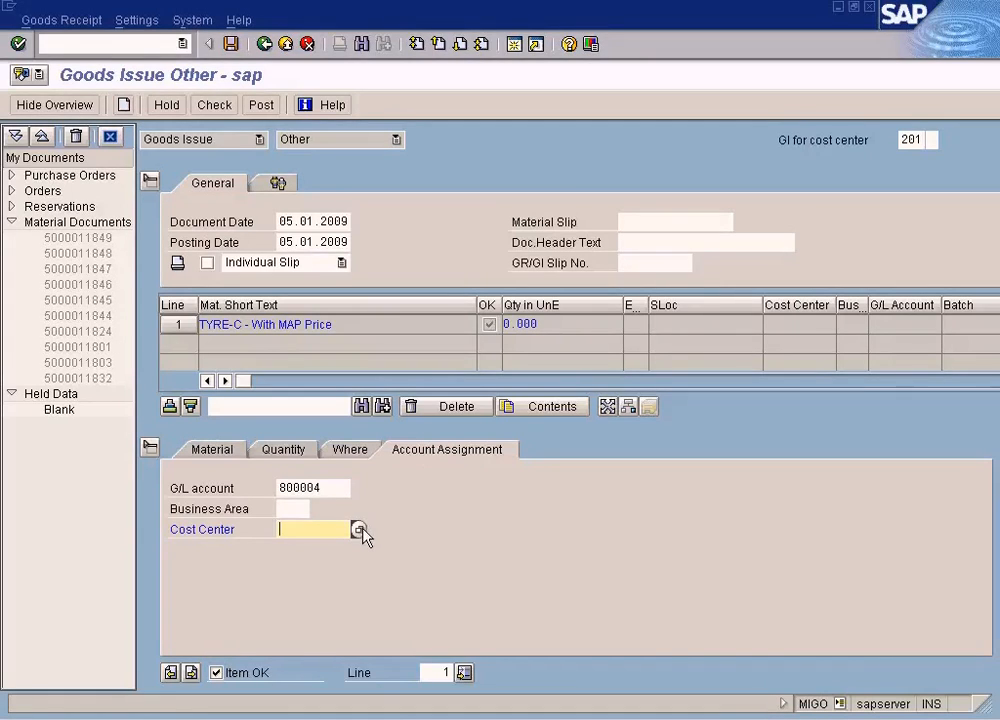
type("dept1")
key("Return")
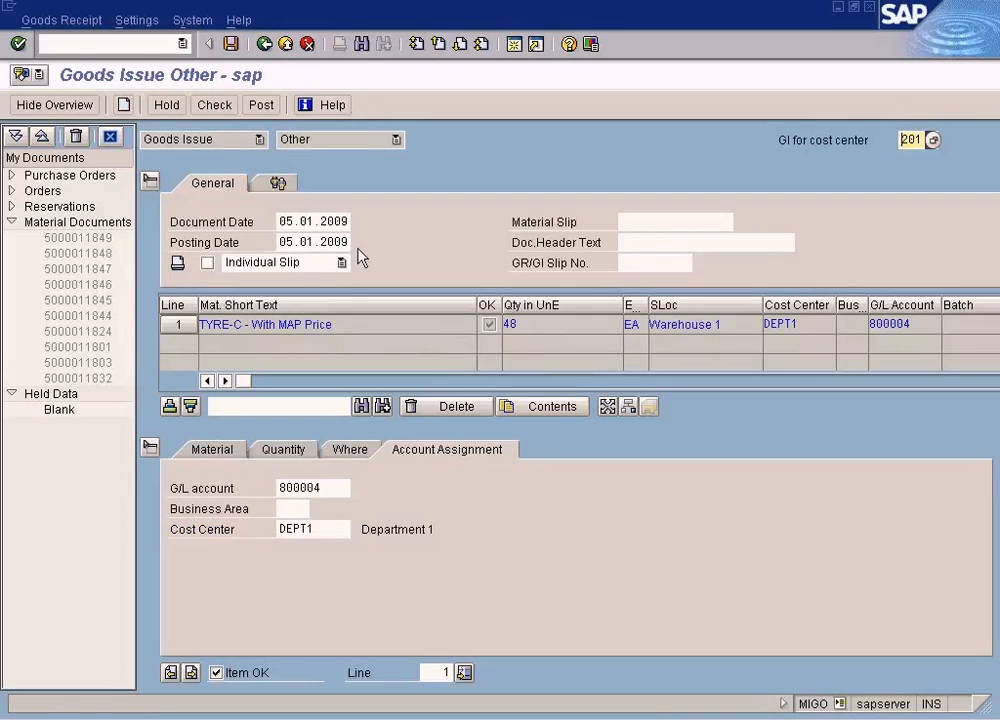
left_click(234, 107)
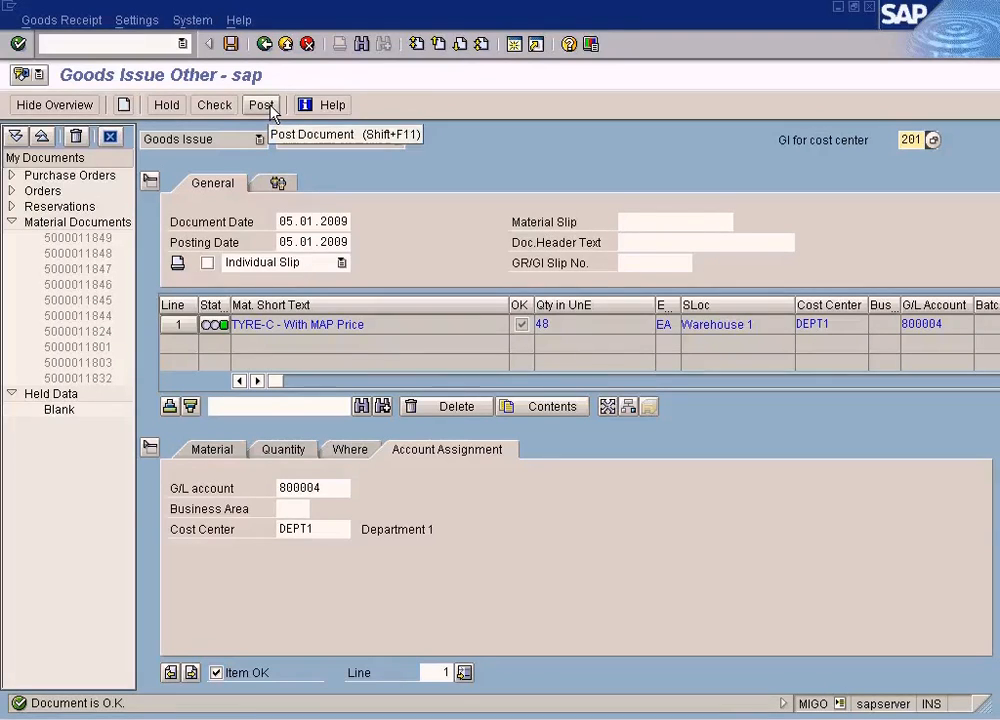
- Try to post the goods issue, read the log message's long text, and return to the item's account assignment
left_click(283, 451)
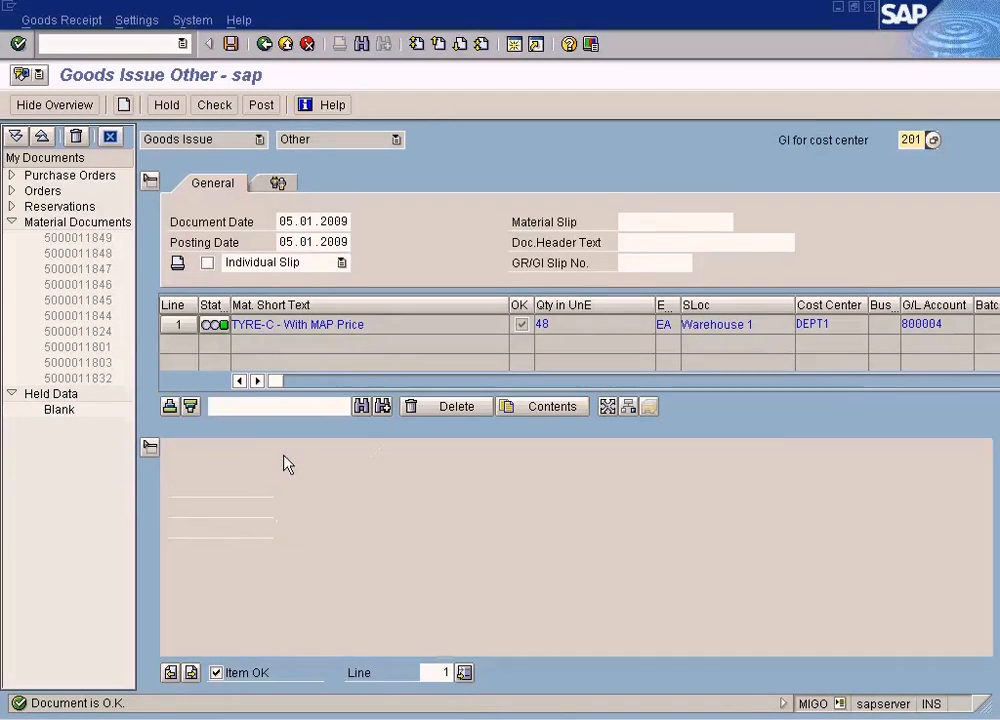
left_click(272, 107)
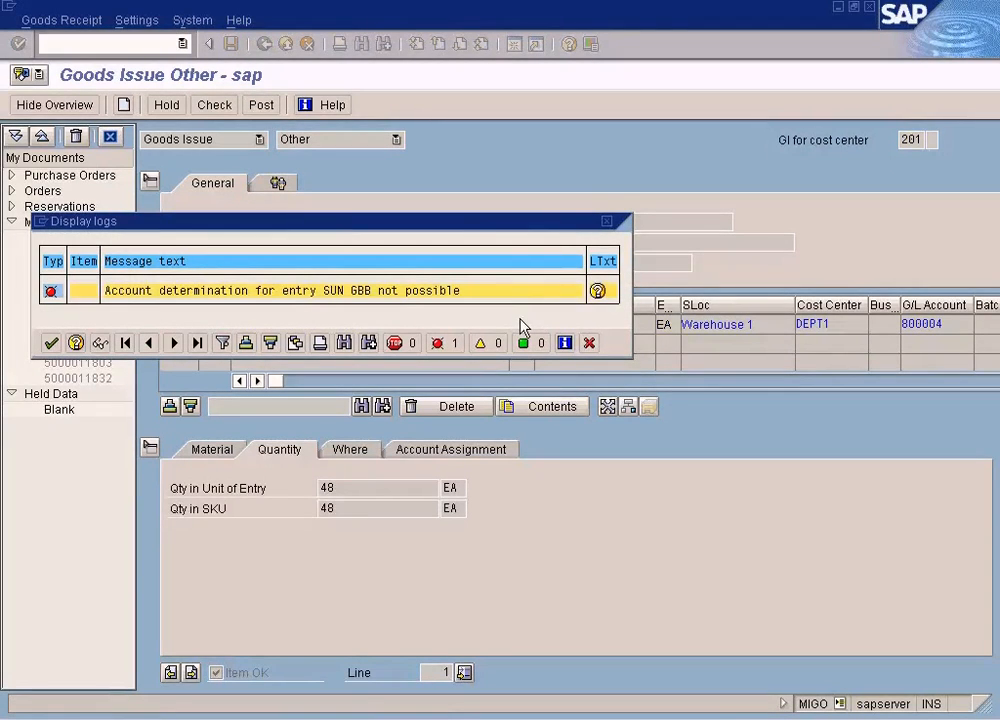
left_click(597, 290)
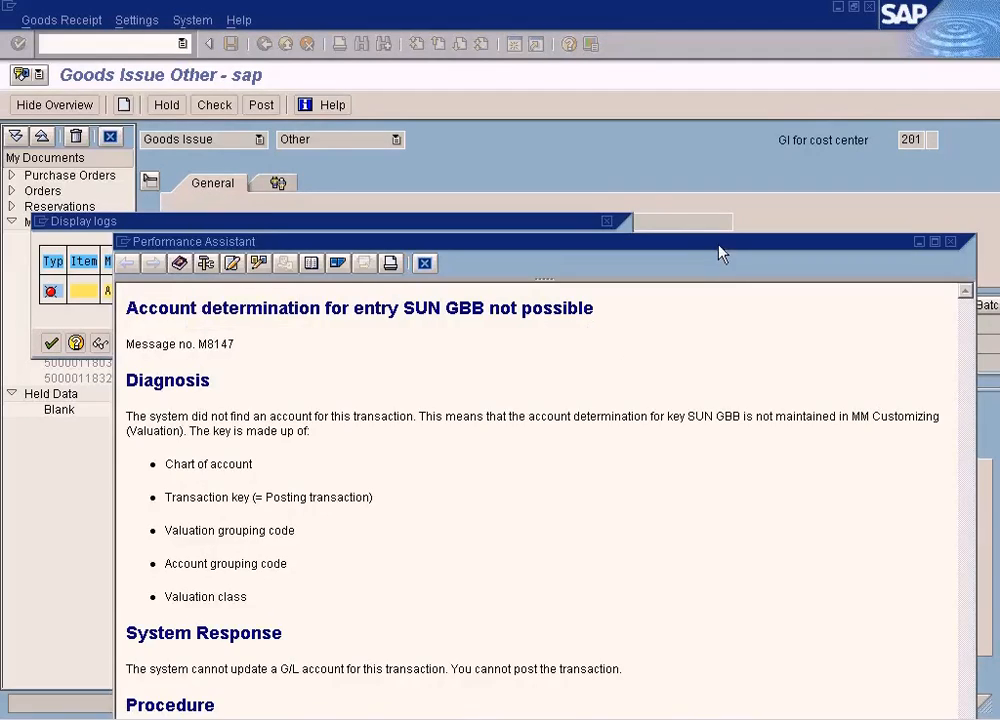
left_click_drag(719, 244, 718, 92)
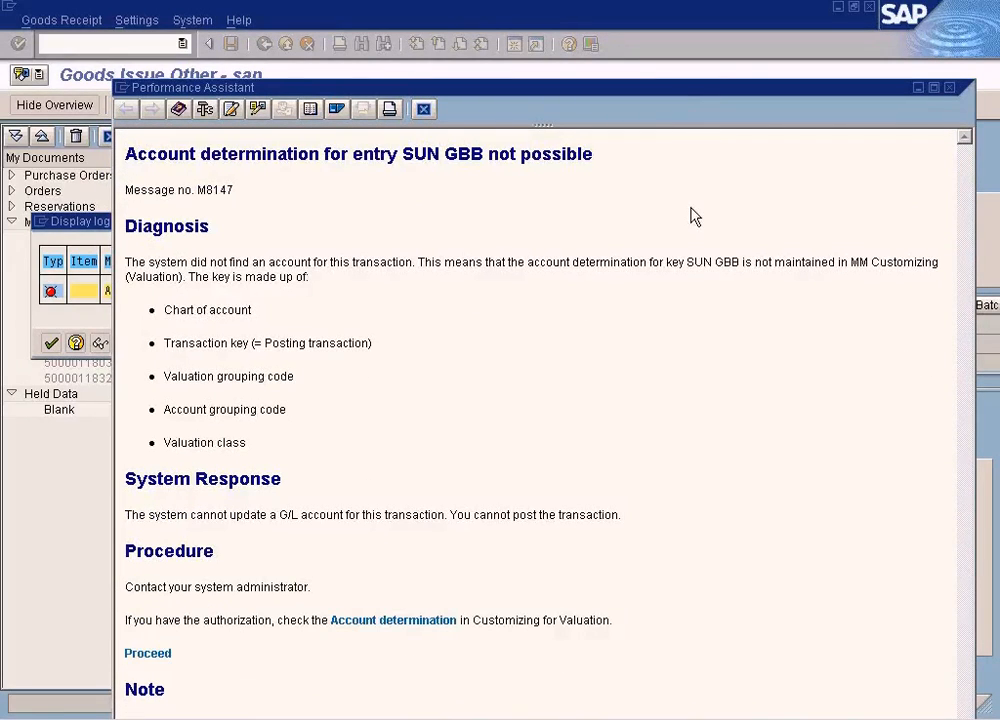
left_click(425, 110)
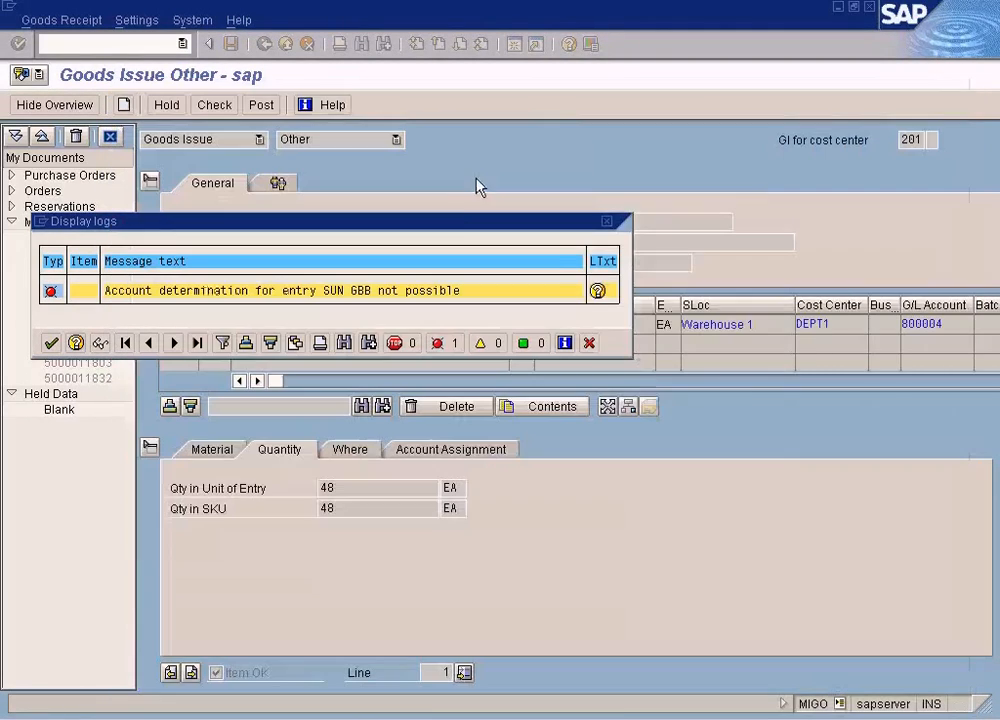
left_click(589, 344)
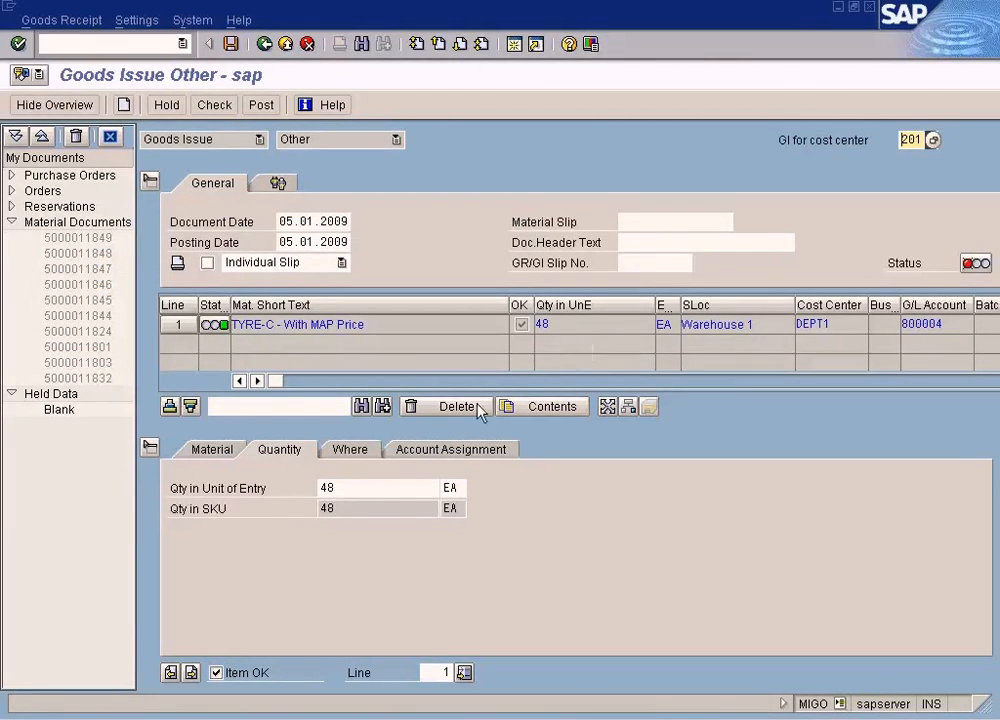
left_click(437, 455)
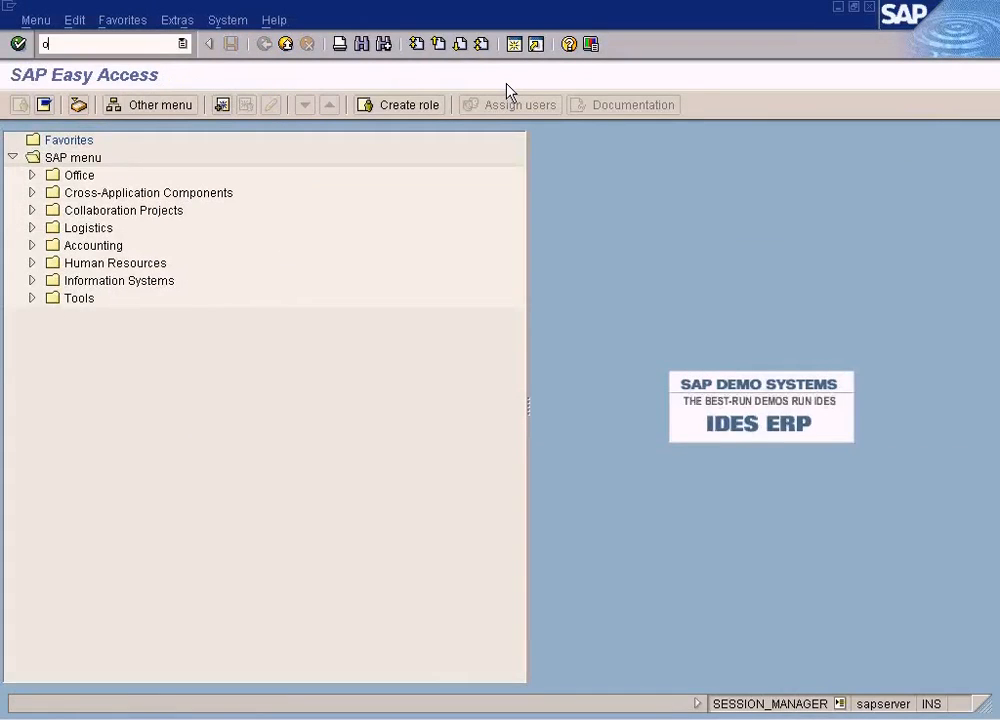
- In OBYC, open transaction GBB for chart of accounts SUN and save Valuation class as its account determination rule
key("Return")
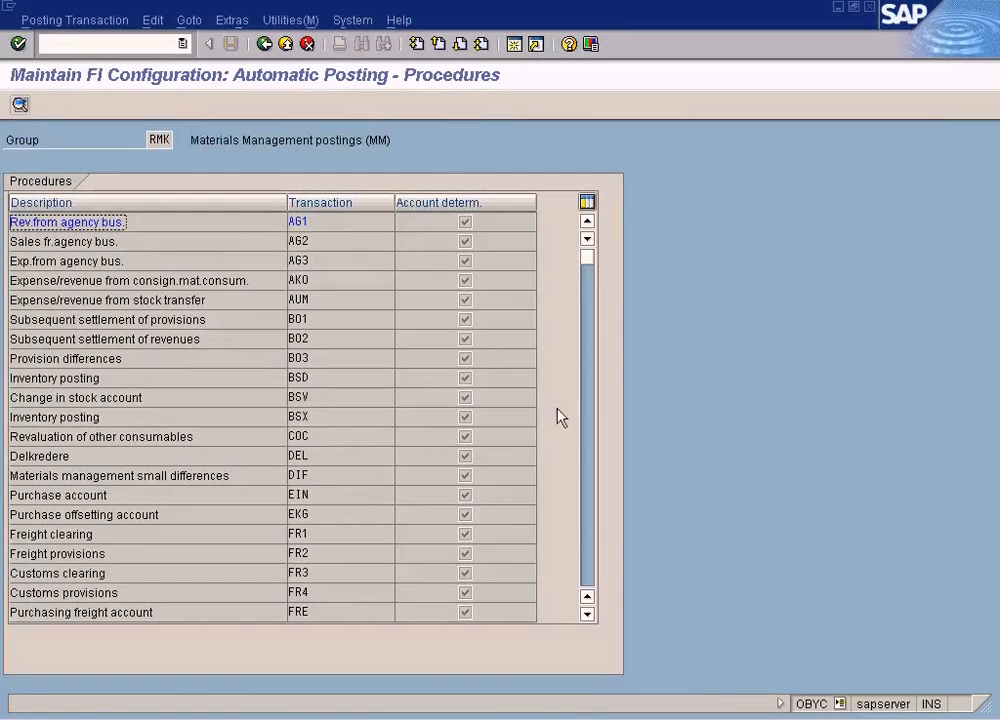
left_click(592, 449)
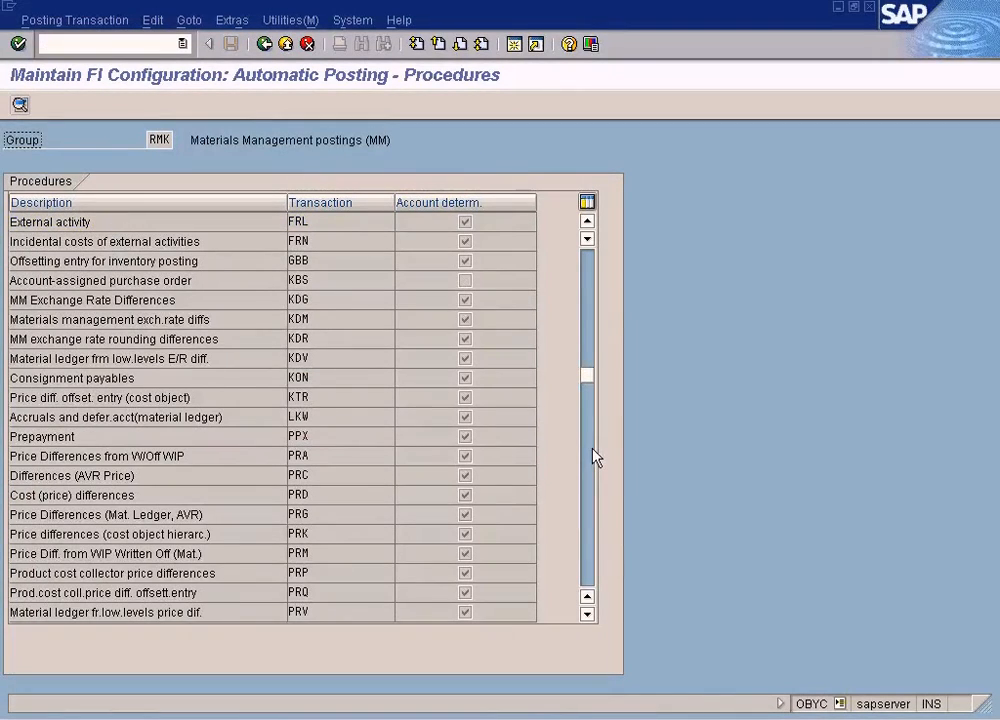
double_click(335, 263)
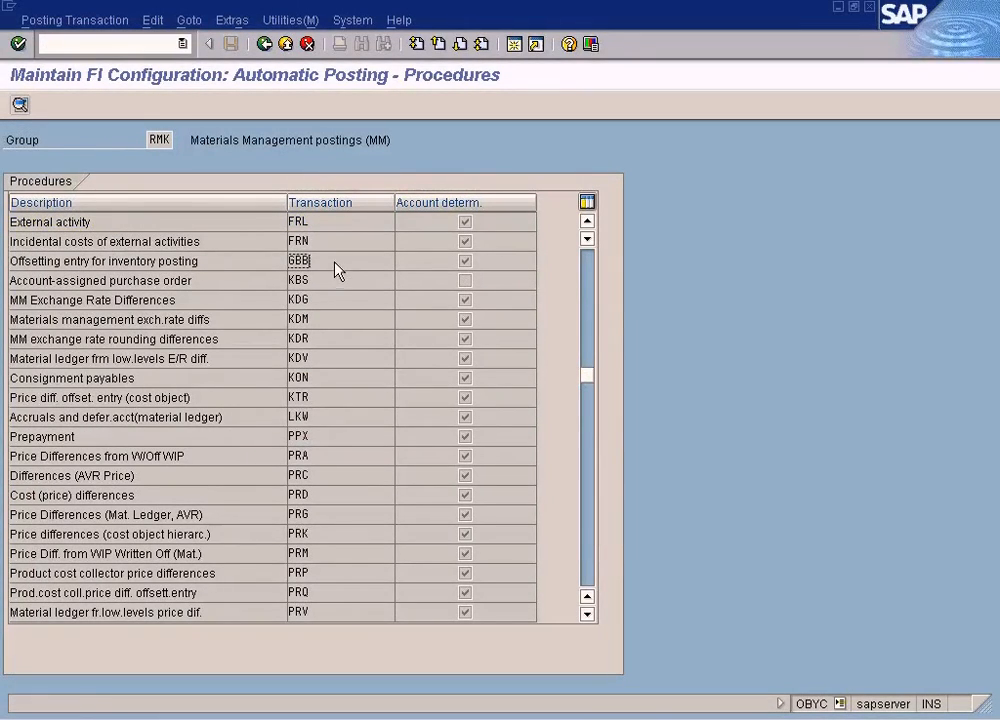
left_click(153, 425)
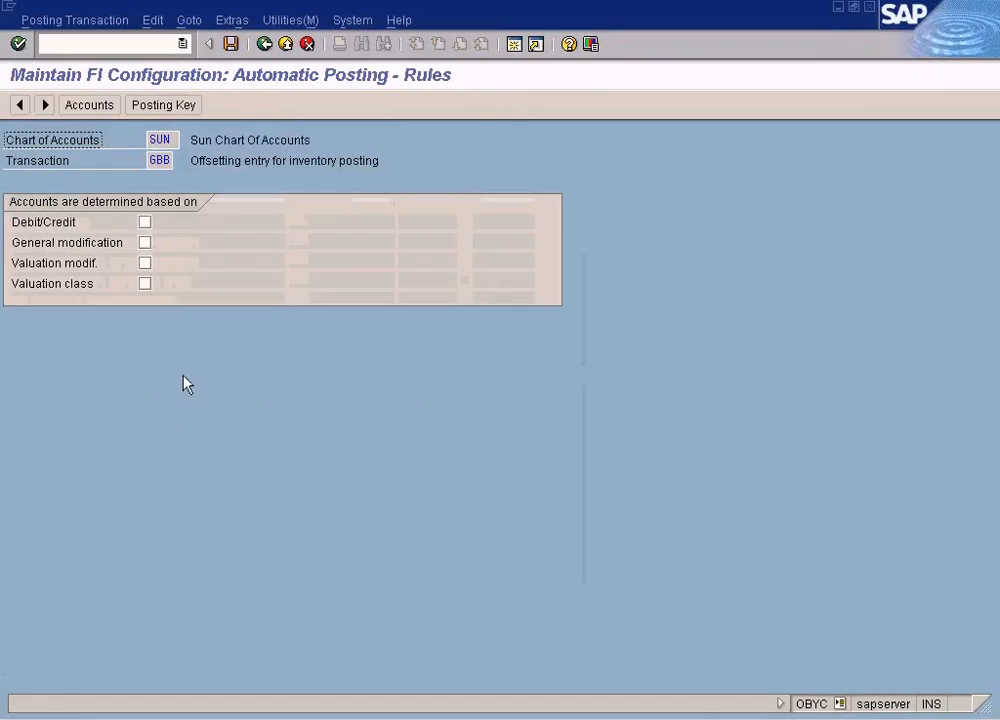
left_click(145, 285)
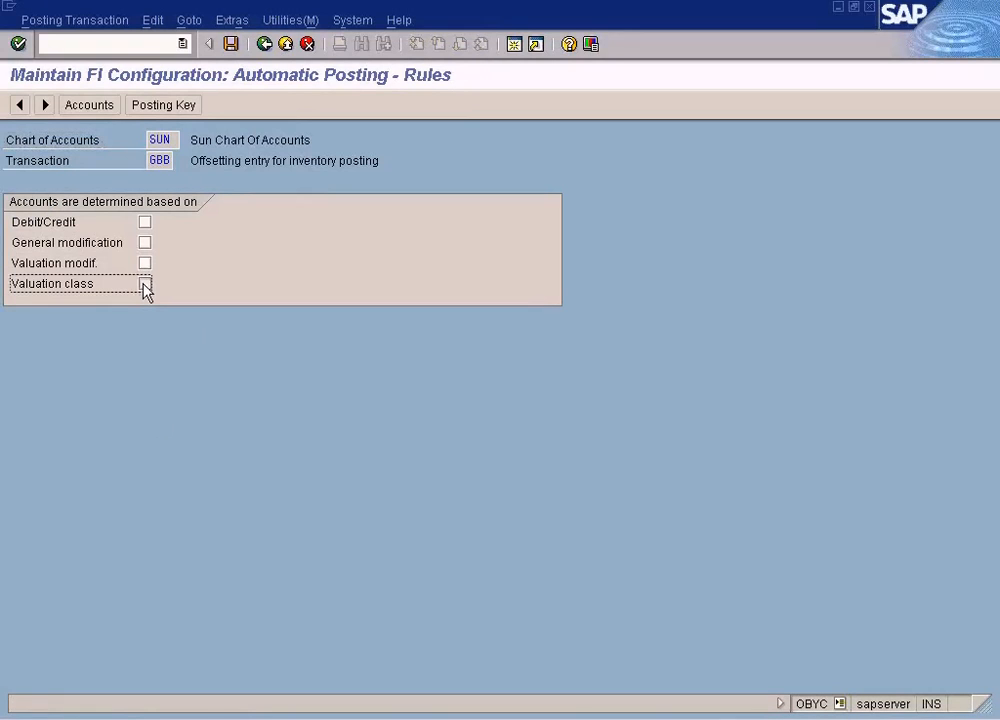
left_click(236, 46)
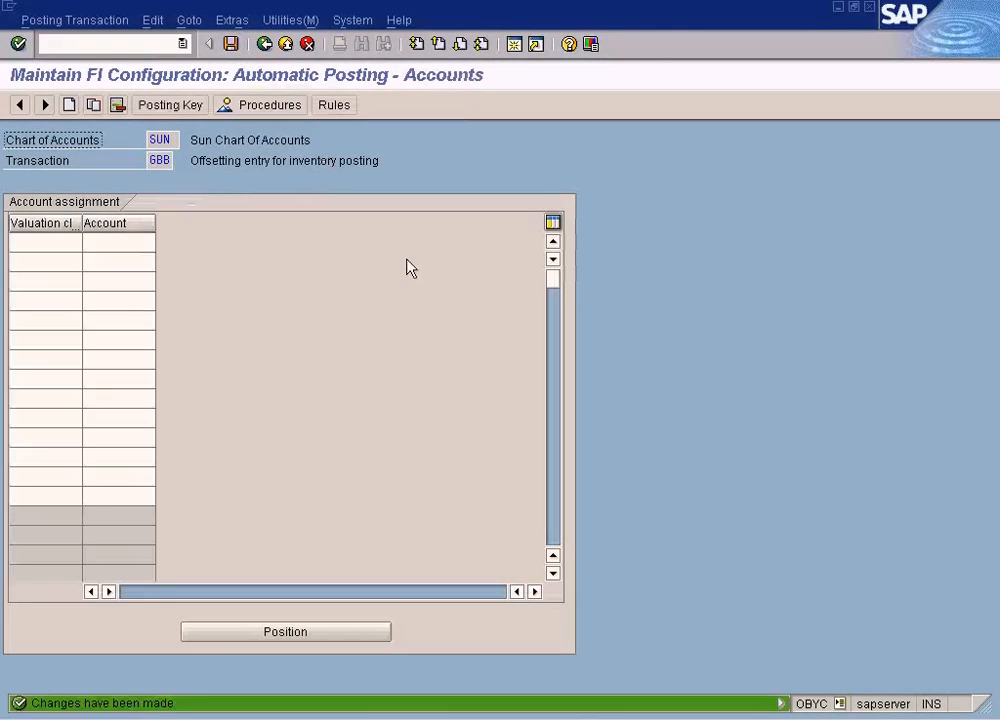
- Assign account 800004 to valuation class TYRE for transaction GBB, save the assignment, and close its session
left_click(78, 246)
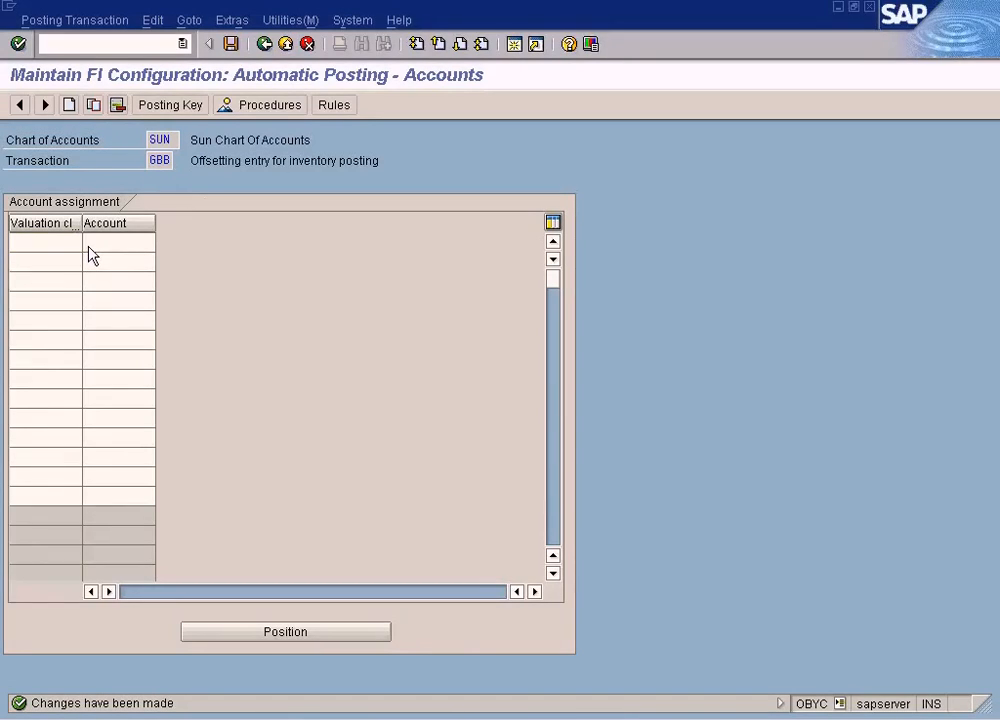
key("F4")
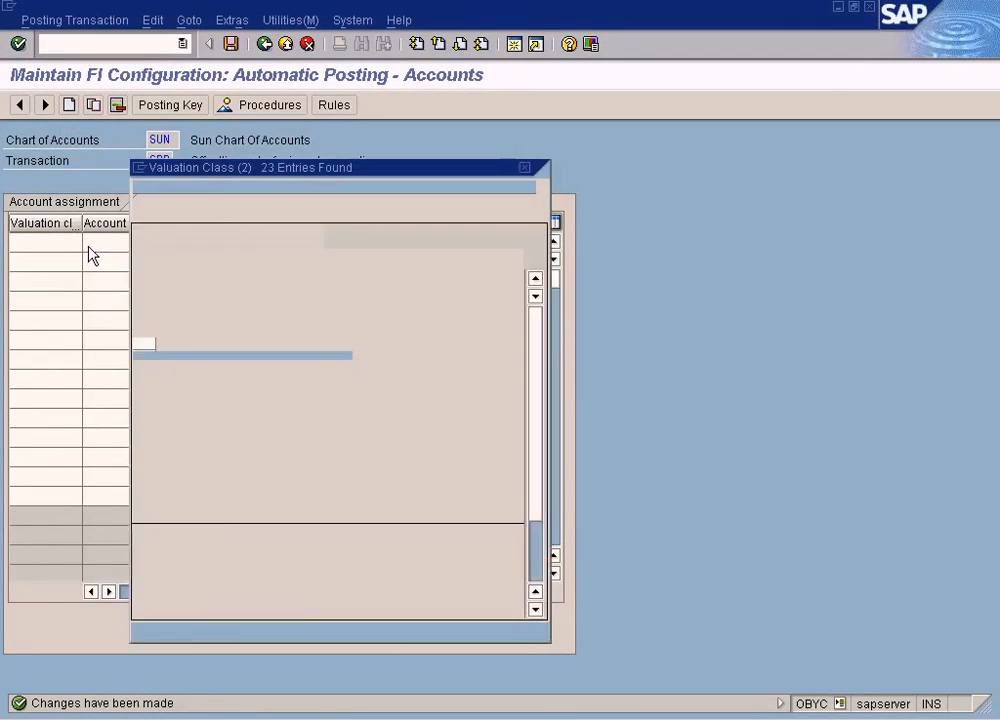
left_click(541, 550)
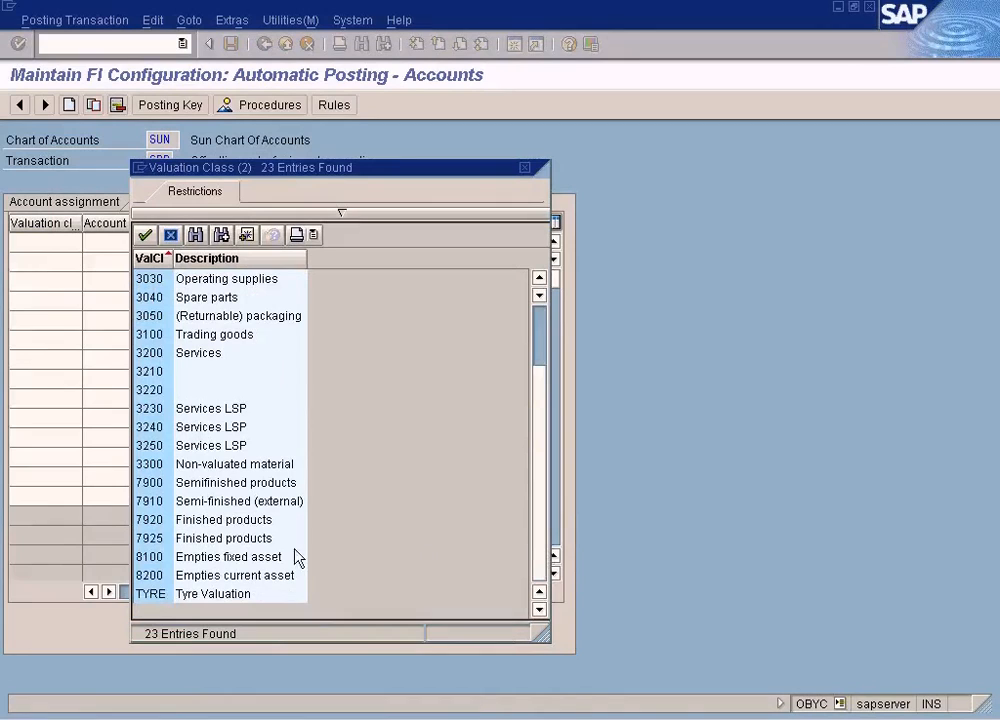
double_click(208, 601)
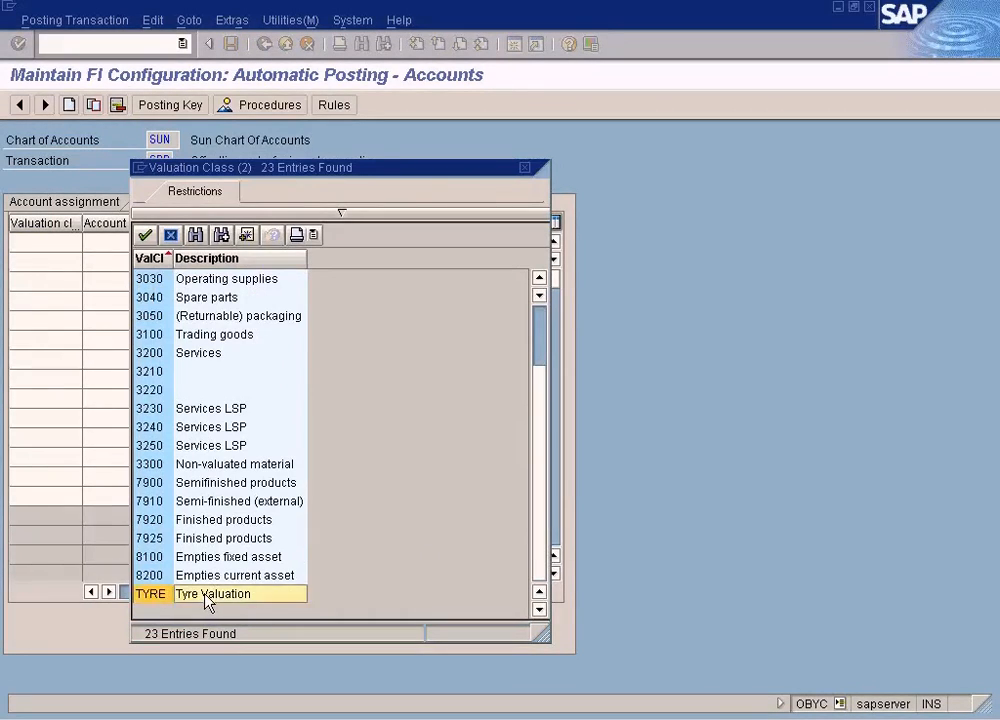
left_click(133, 244)
type("800004")
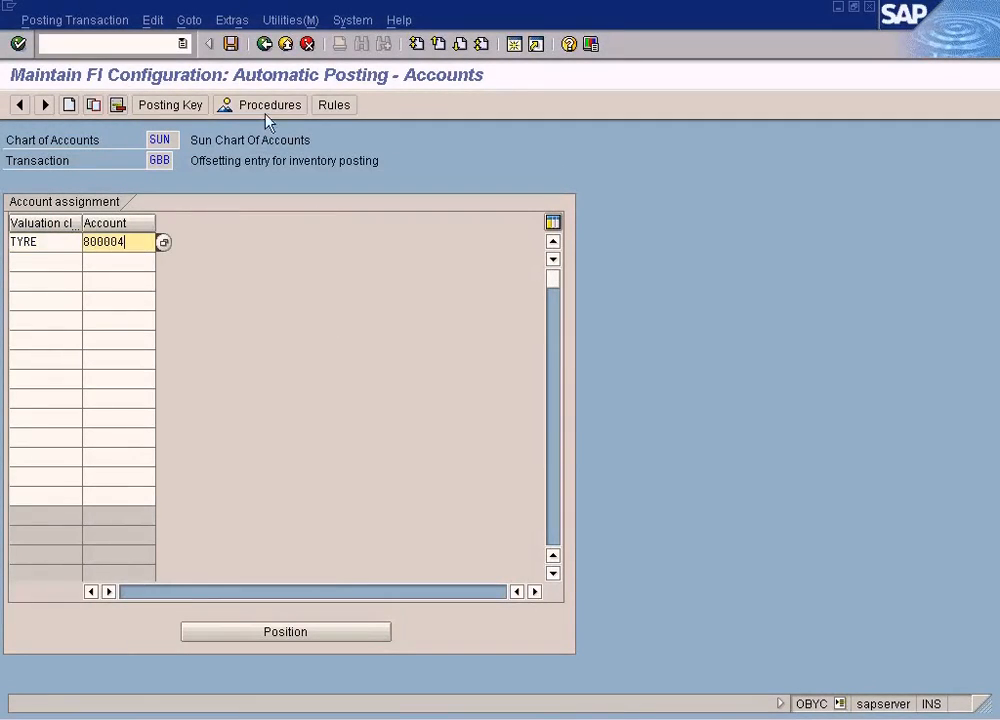
left_click(231, 44)
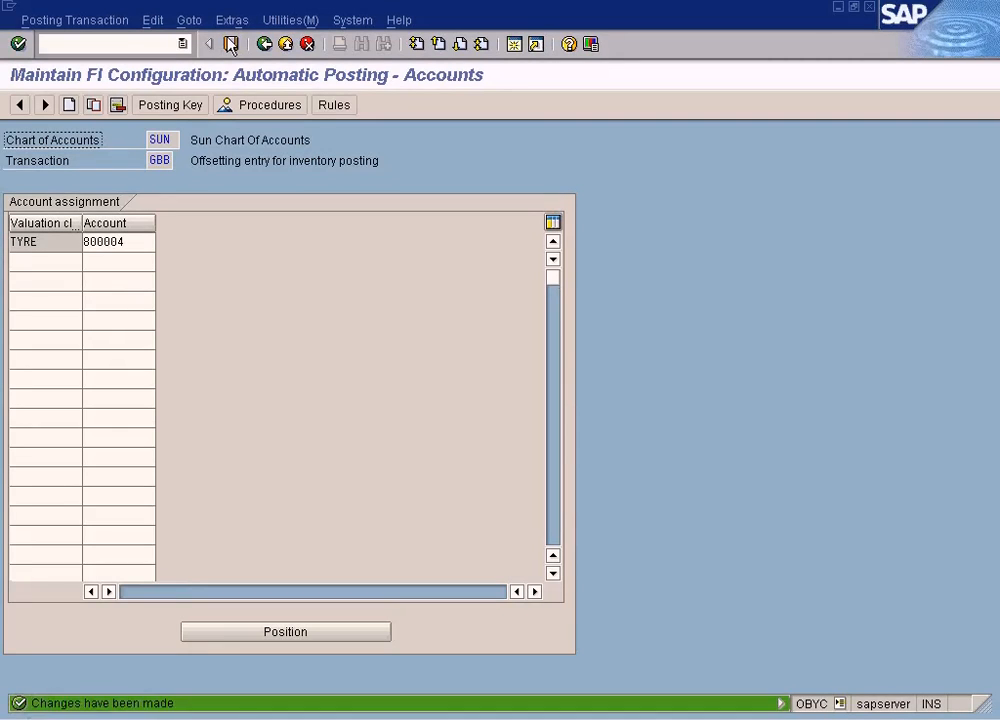
left_click(867, 8)
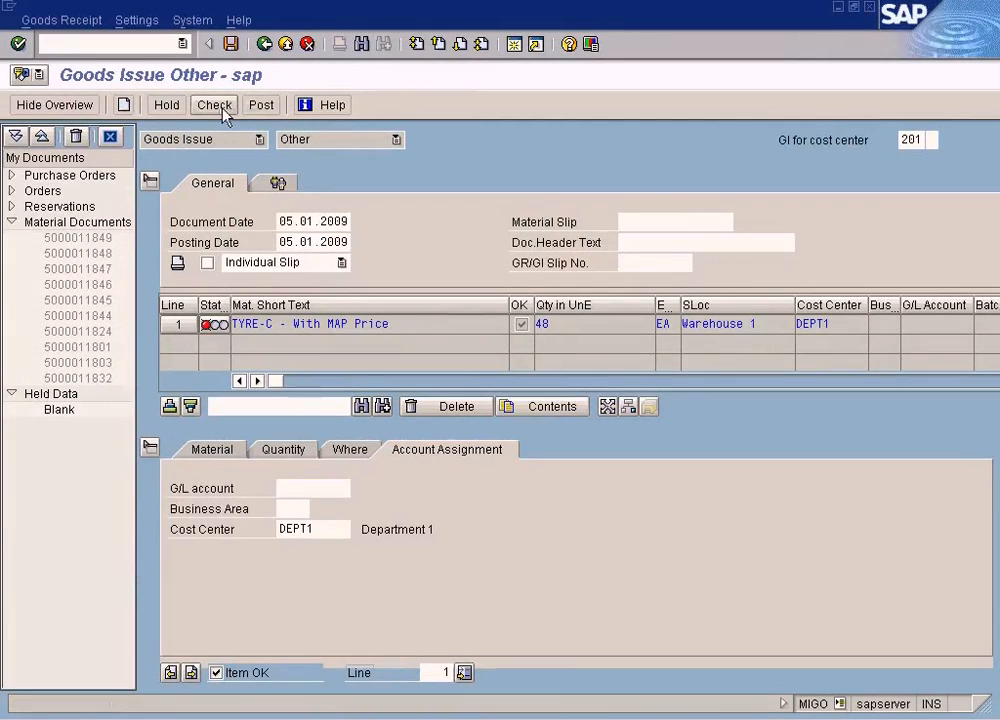
- Check and post the 48-piece TYRE-C goods issue, and copy the number of the posted material document
left_click(222, 104)
left_click(260, 106)
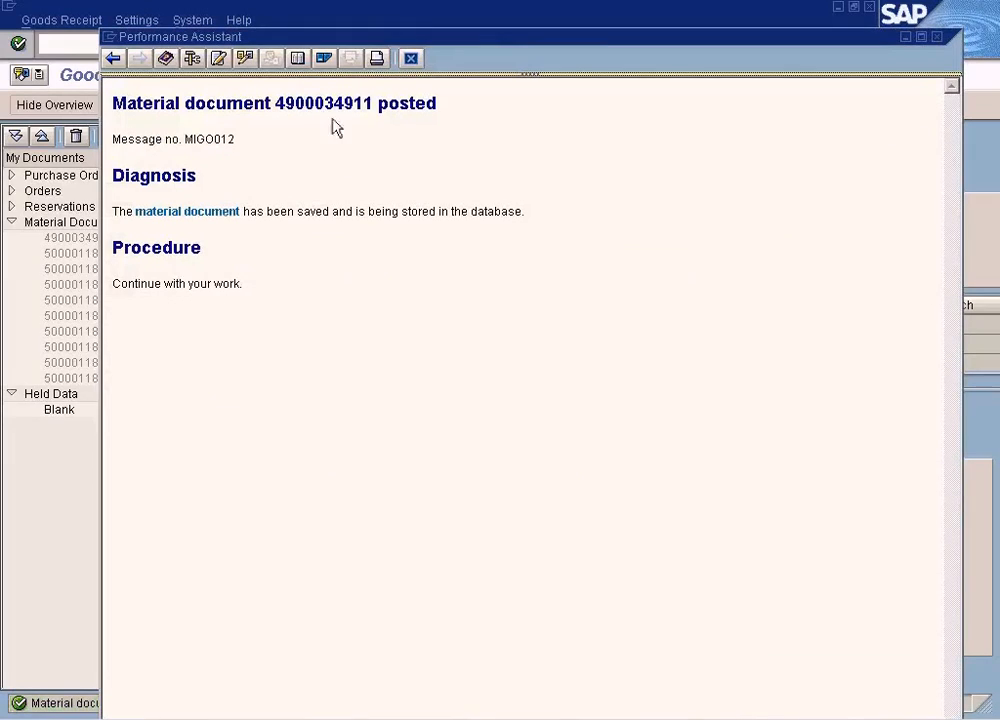
double_click(331, 103)
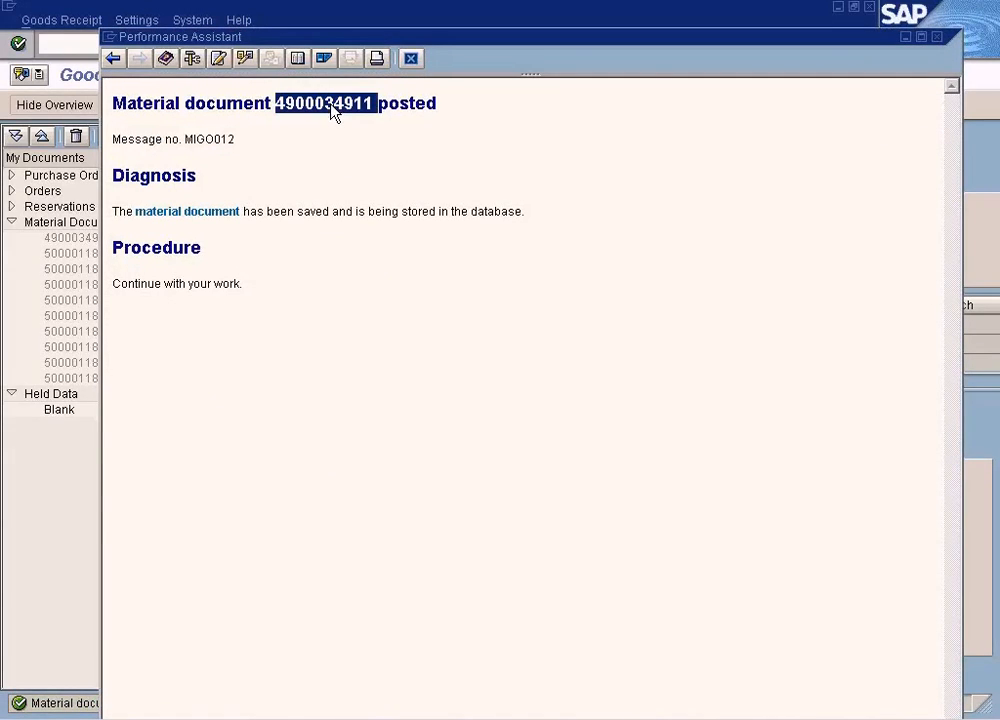
- Display the posted material document in MB03 and open its accounting document
left_click(90, 46)
type("/nmb")
key("Return")
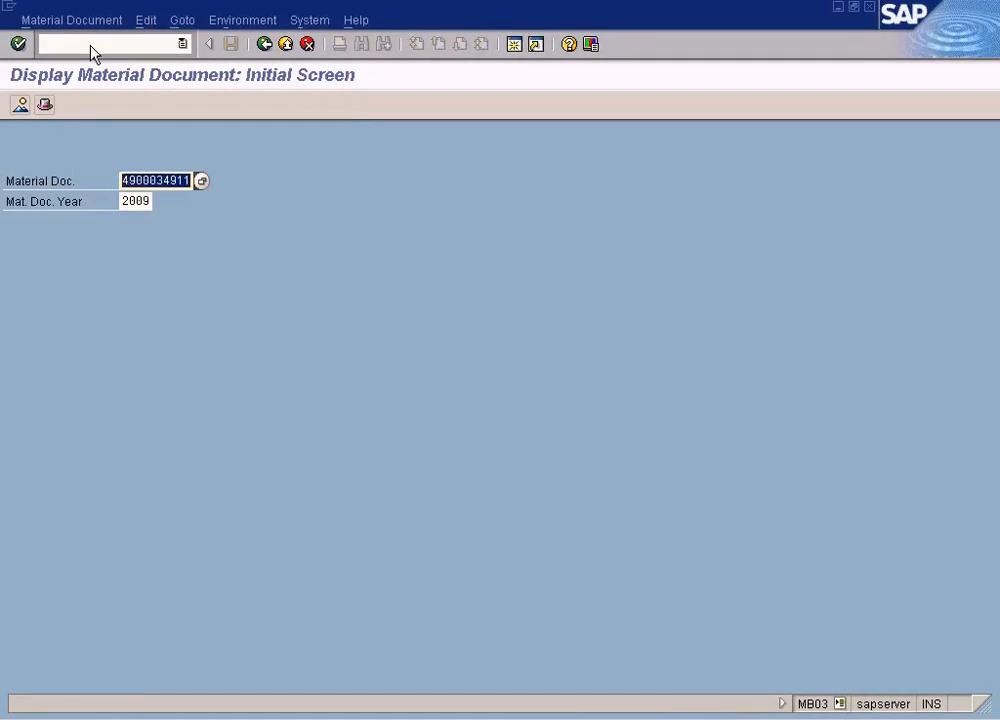
key("Return")
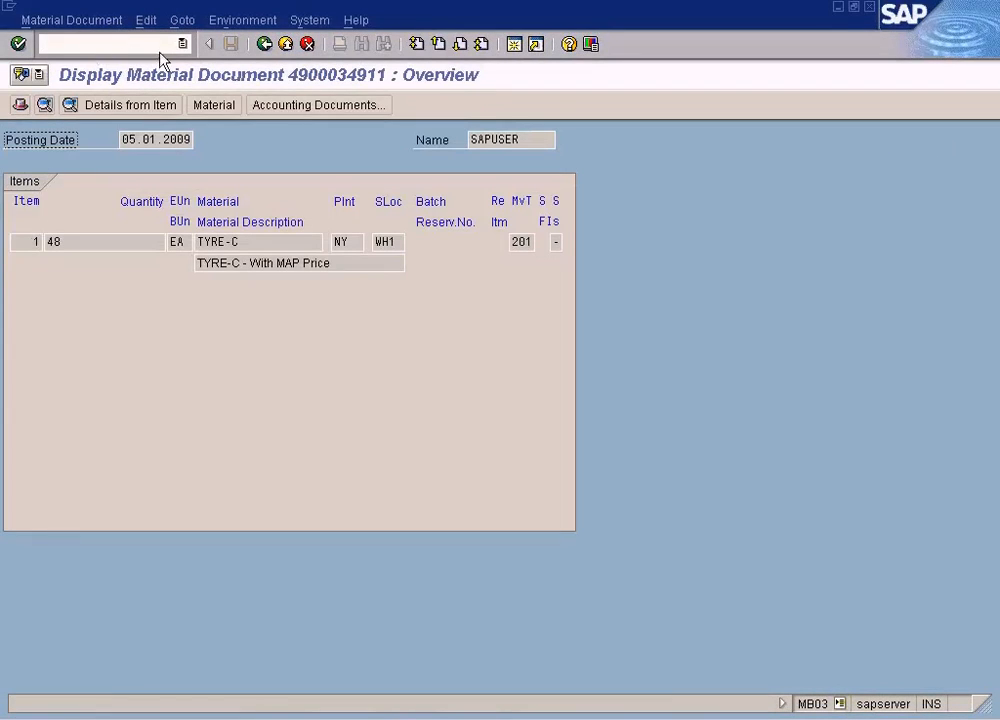
left_click(325, 105)
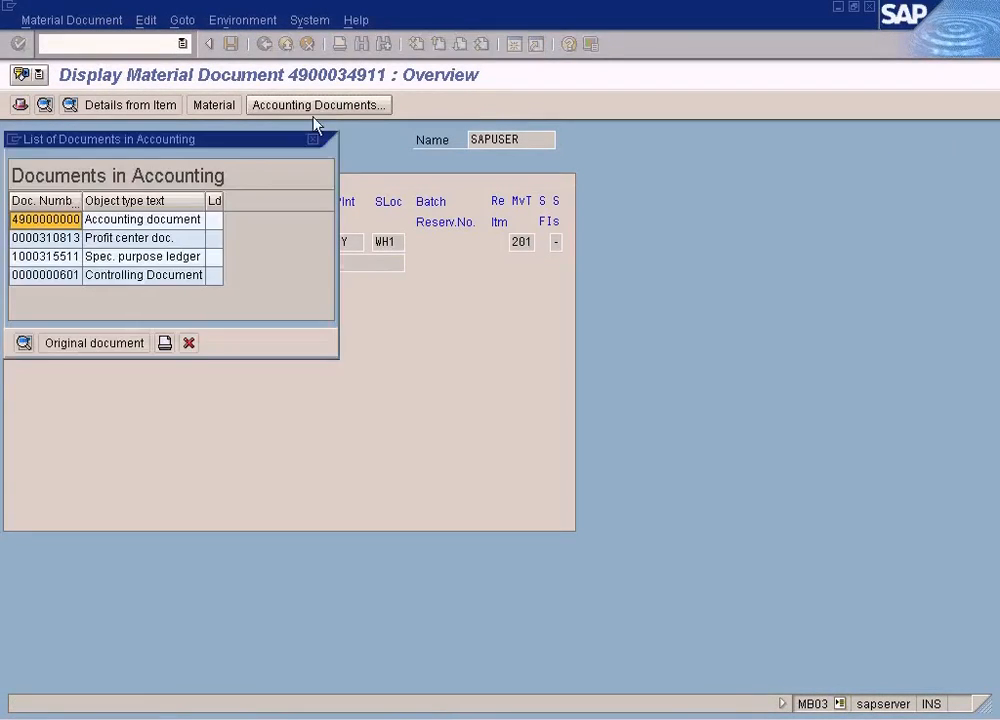
left_click(150, 222)
left_click(23, 344)
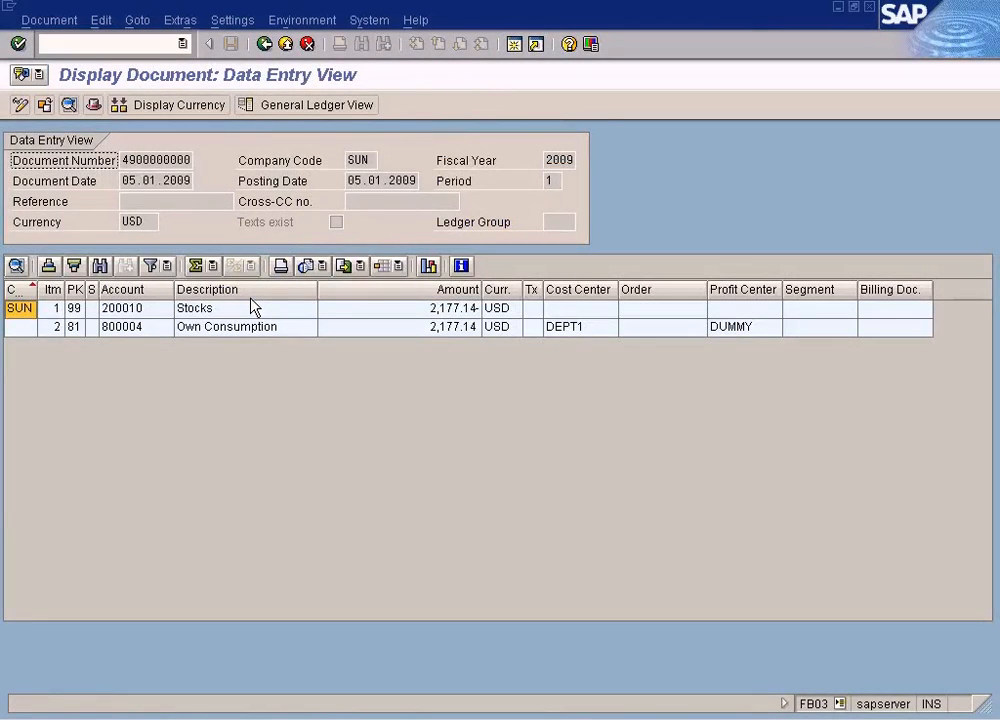
- Examine the Own Consumption line item and its cost center in the accounting document
left_click(301, 328)
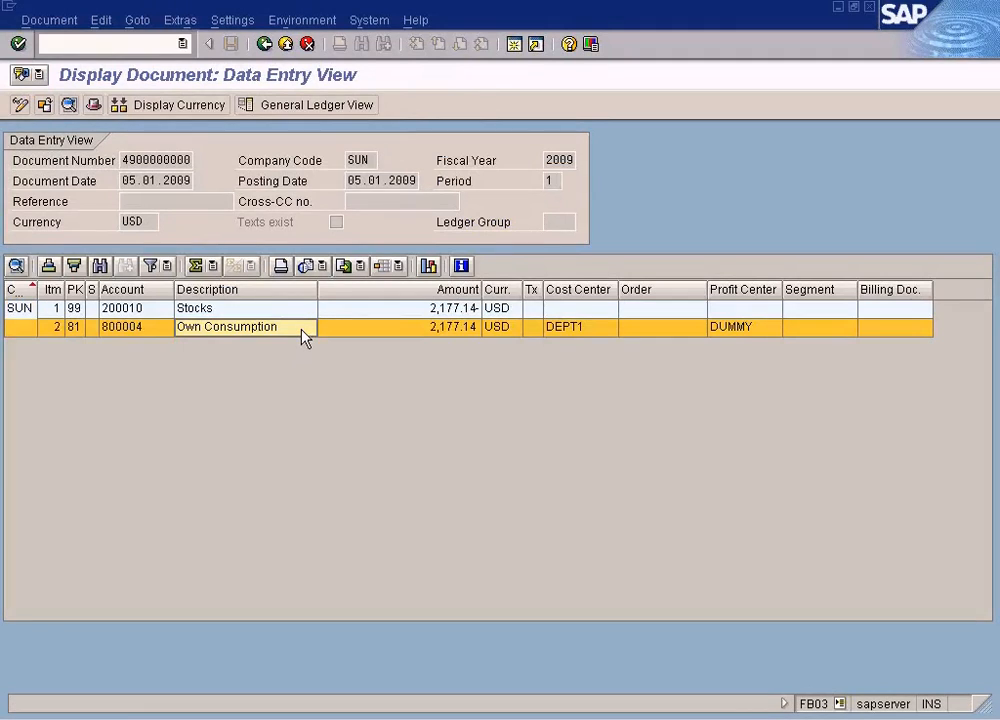
left_click(584, 328)
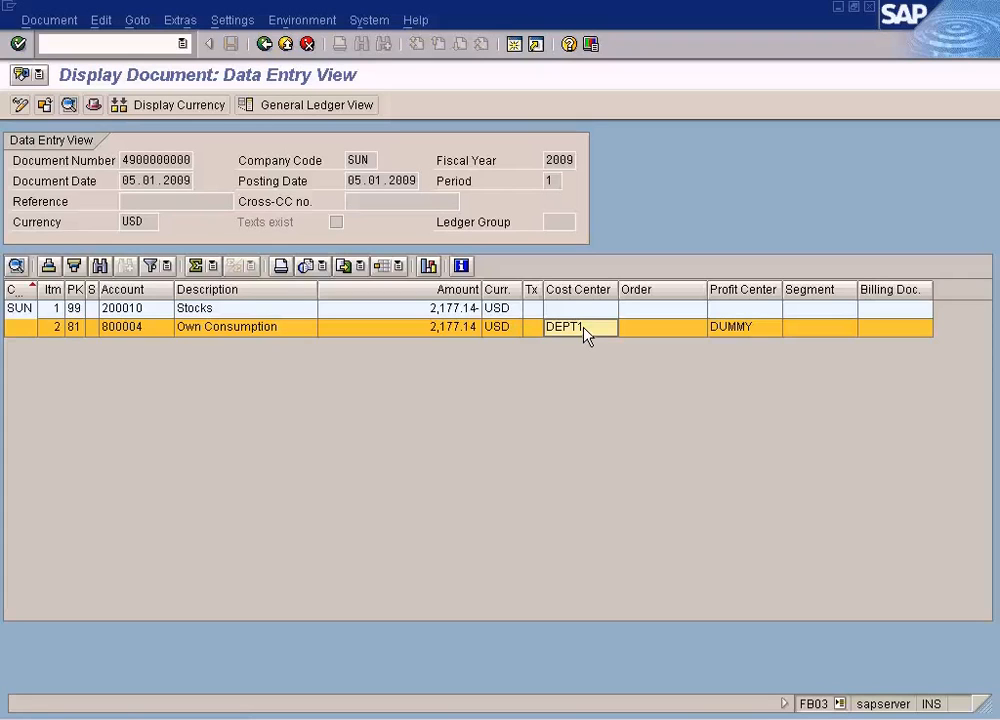
left_click(243, 328)
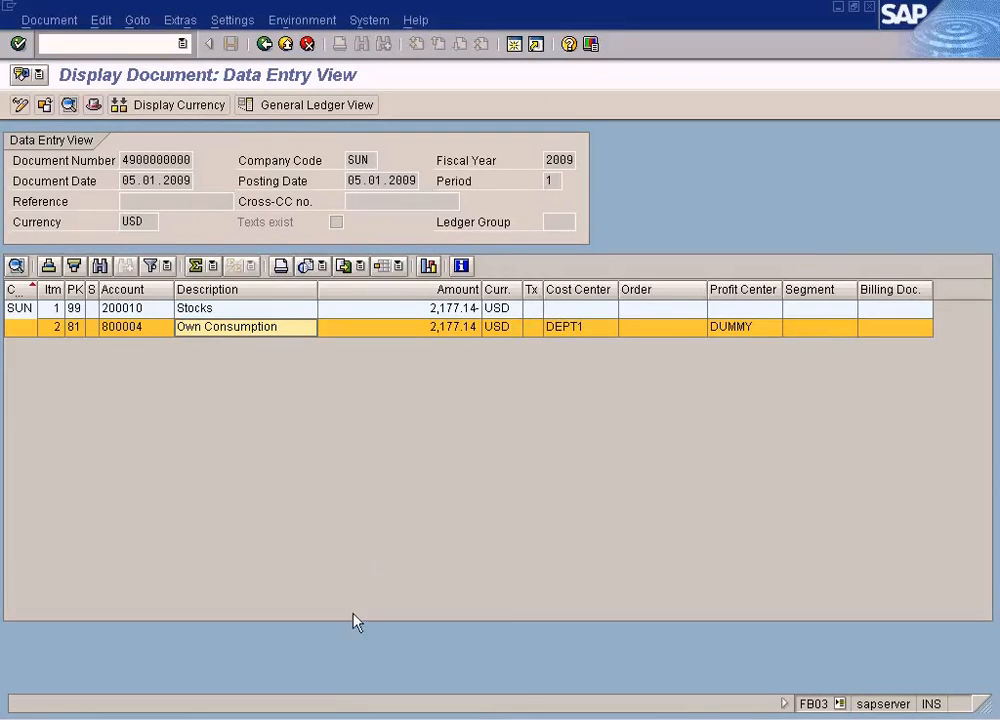
- Review the moving price and total stock in TYRE-C's Accounting 1 view, and exit the material display
left_click(385, 651)
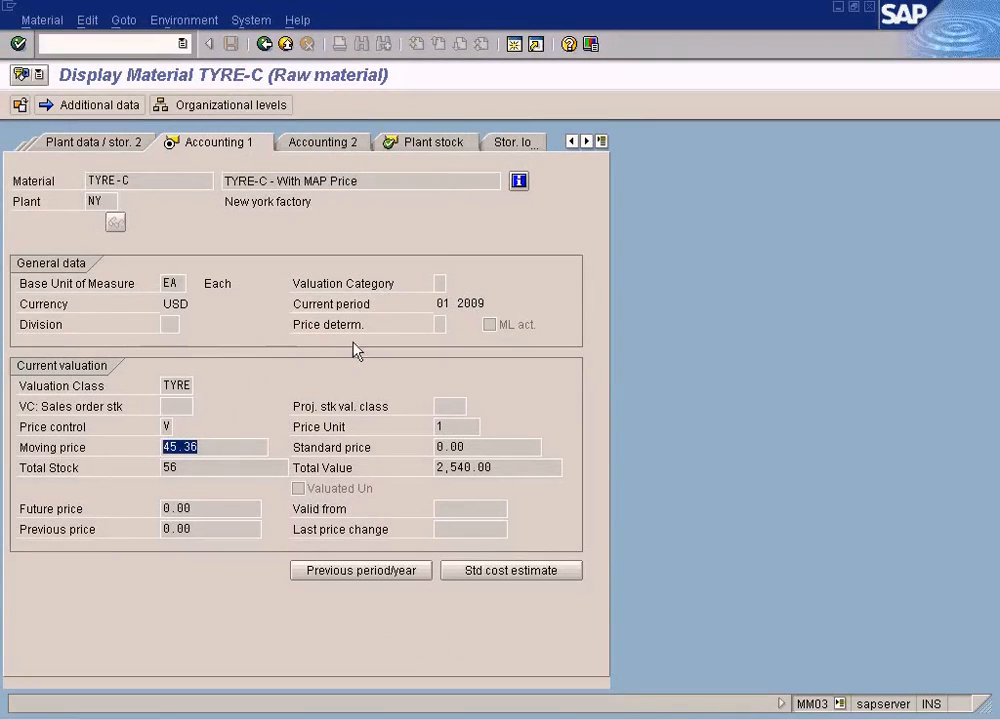
left_click(201, 468)
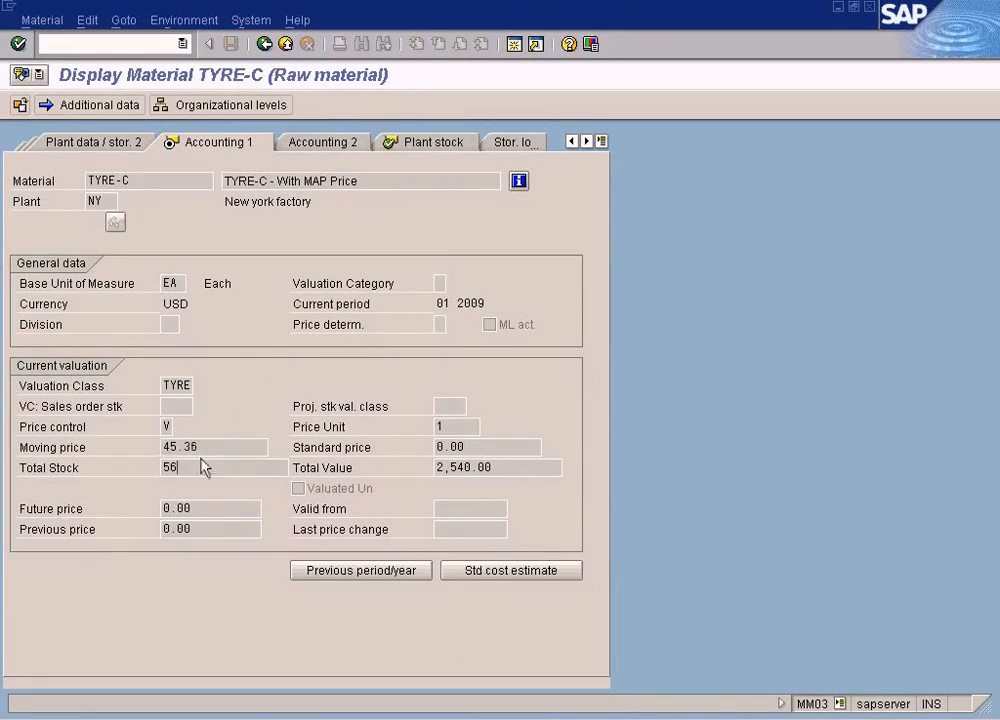
left_click(287, 44)
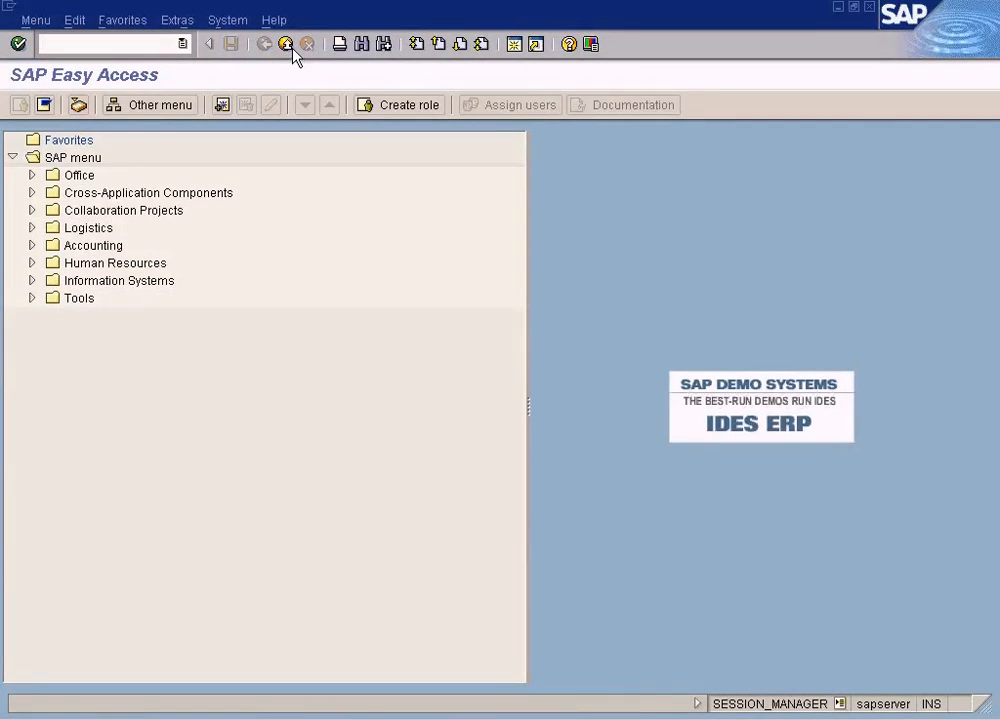
- Display material TYRE-C in MM03 with the Plant Stock view for plant NY
key("Return")
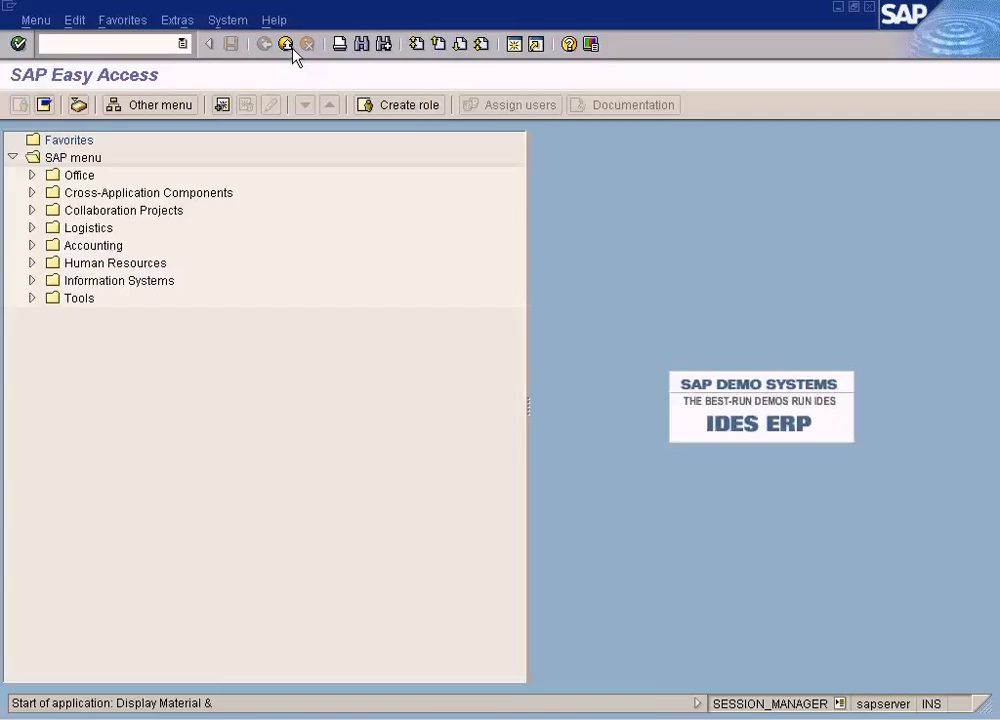
type("tyre")
key("BackSpace")
key("BackSpace")
key("BackSpace")
key("BackSpace")
key("Return")
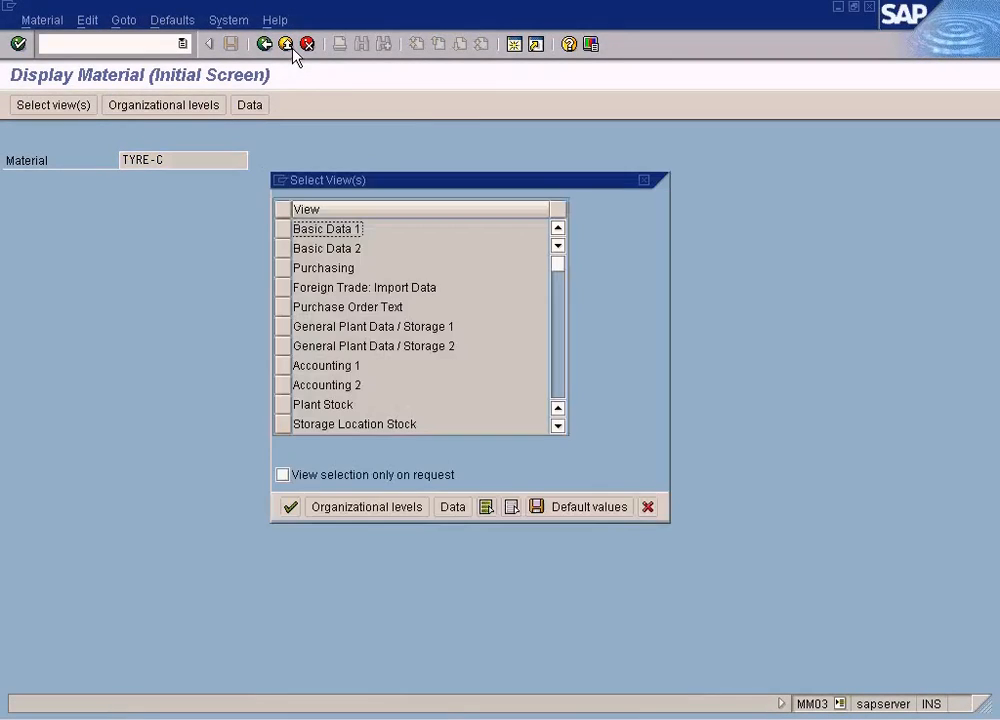
left_click(281, 405)
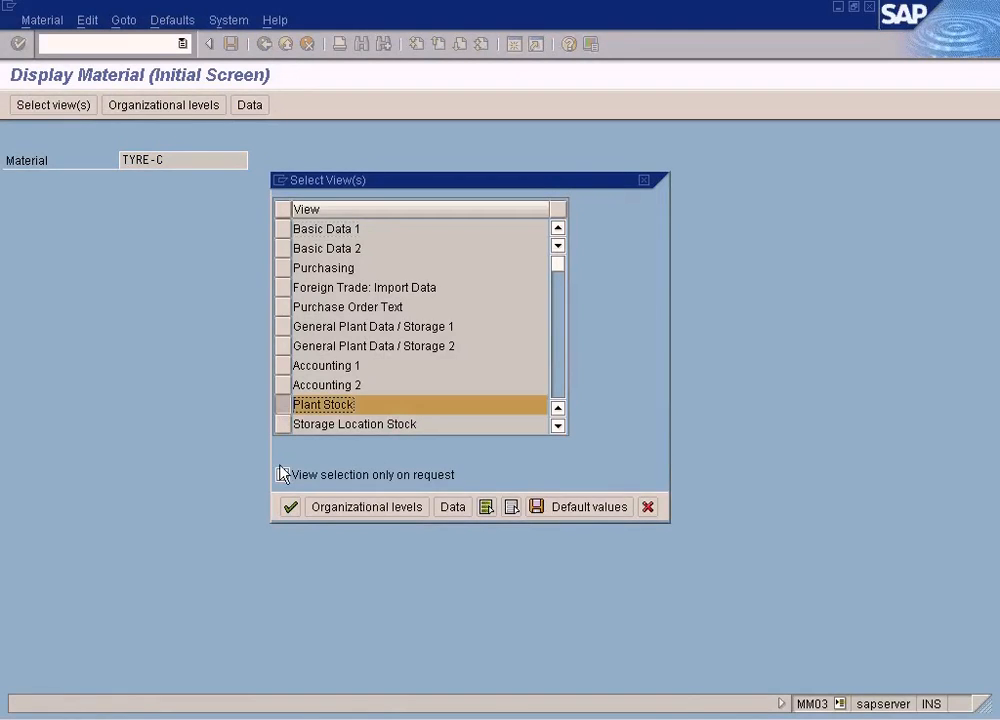
left_click(290, 507)
type("NY")
key("Return")
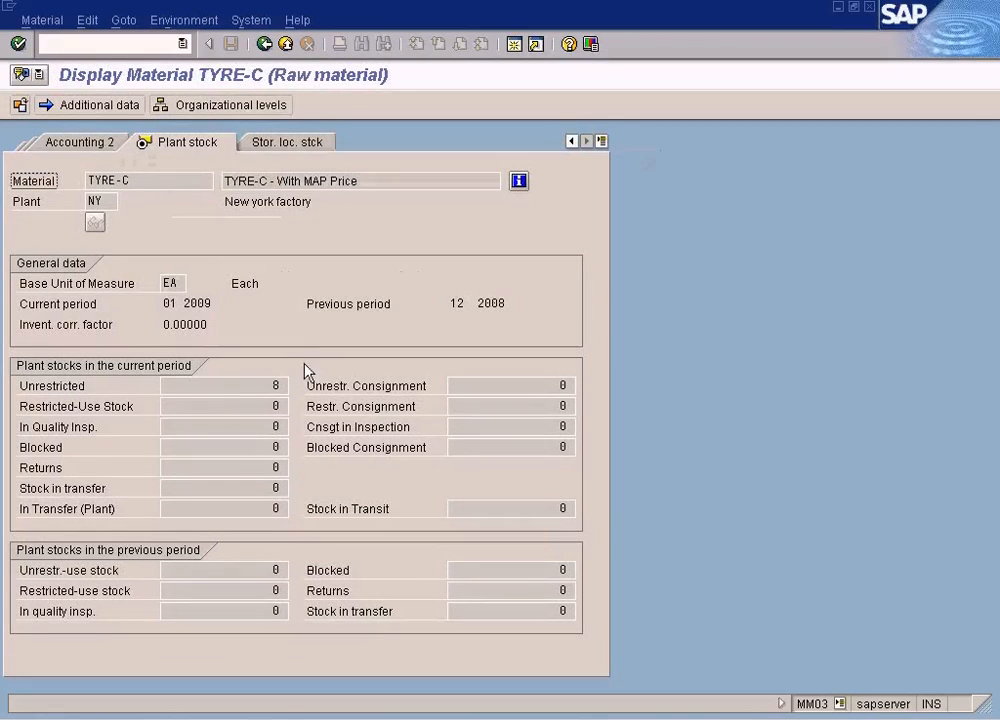
- Check TYRE-C's unrestricted plant stock and its total stock in the Accounting 1 view
left_click(275, 385)
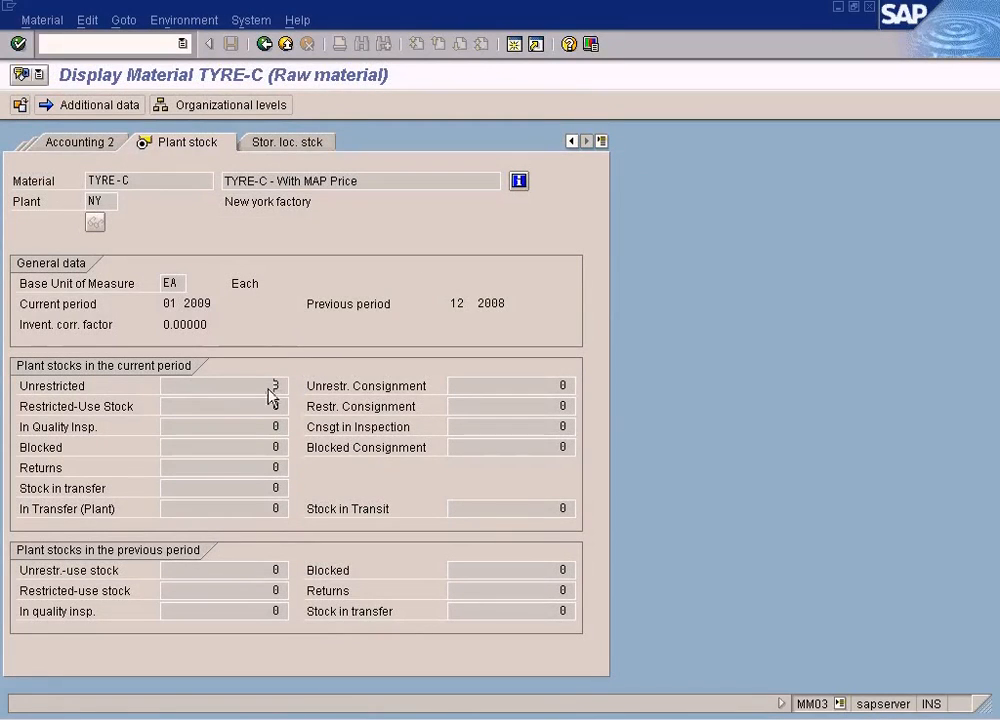
left_click(97, 142)
left_click(97, 145)
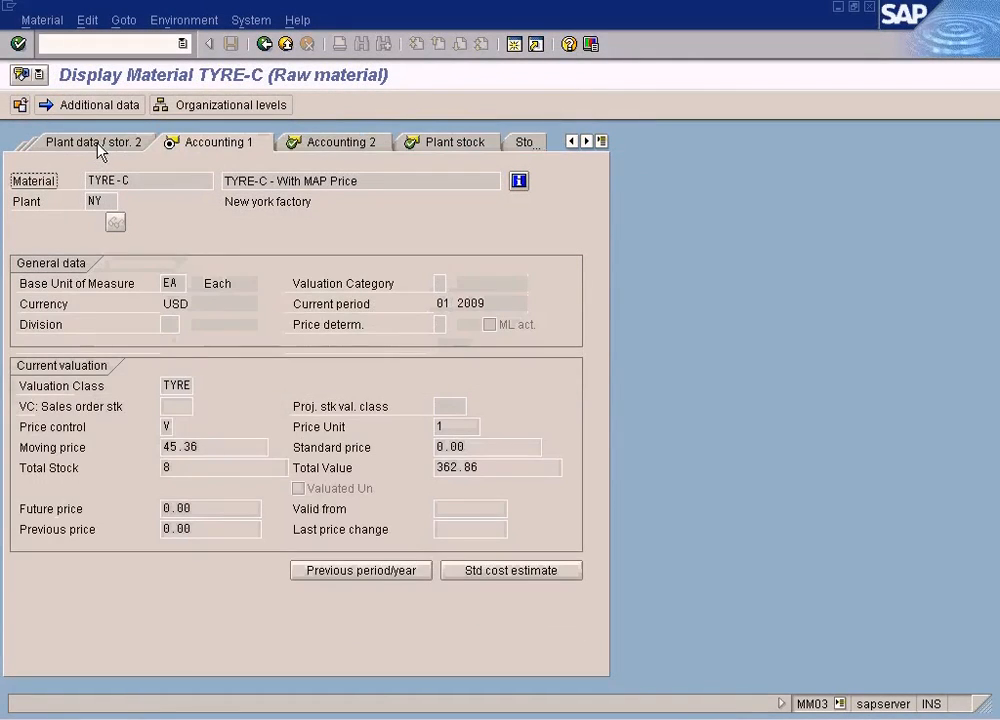
left_click(196, 472)
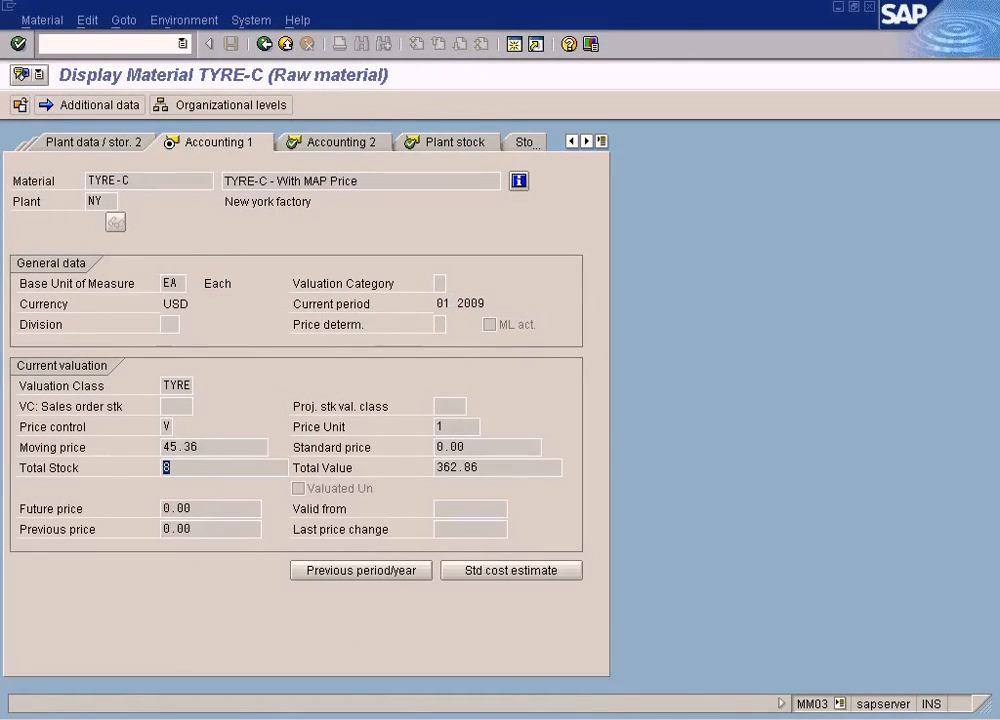
- Consult the stock coverage diagram in Paint, return to SAP's accounting document session and start incoming invoice entry with /nmiro
key("alt+Tab")
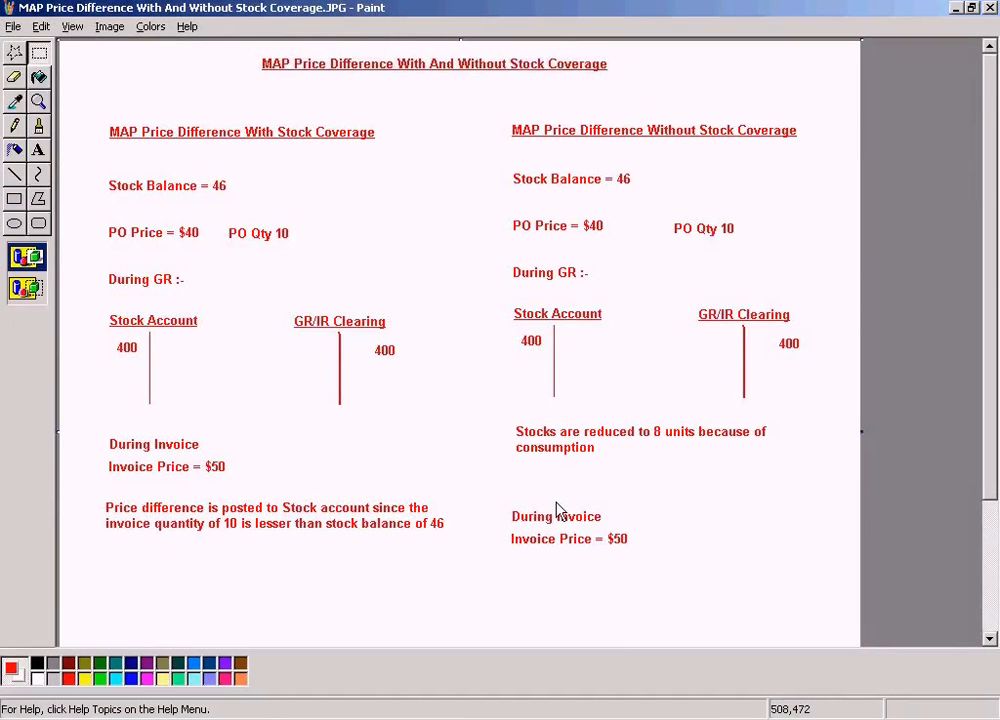
left_click(330, 713)
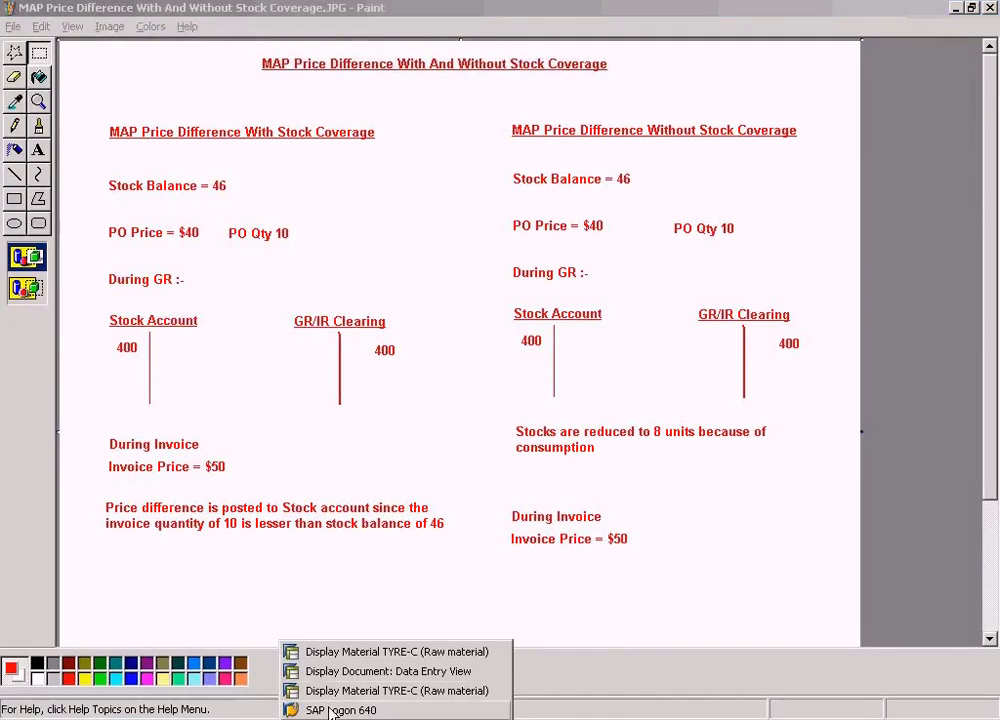
left_click(362, 673)
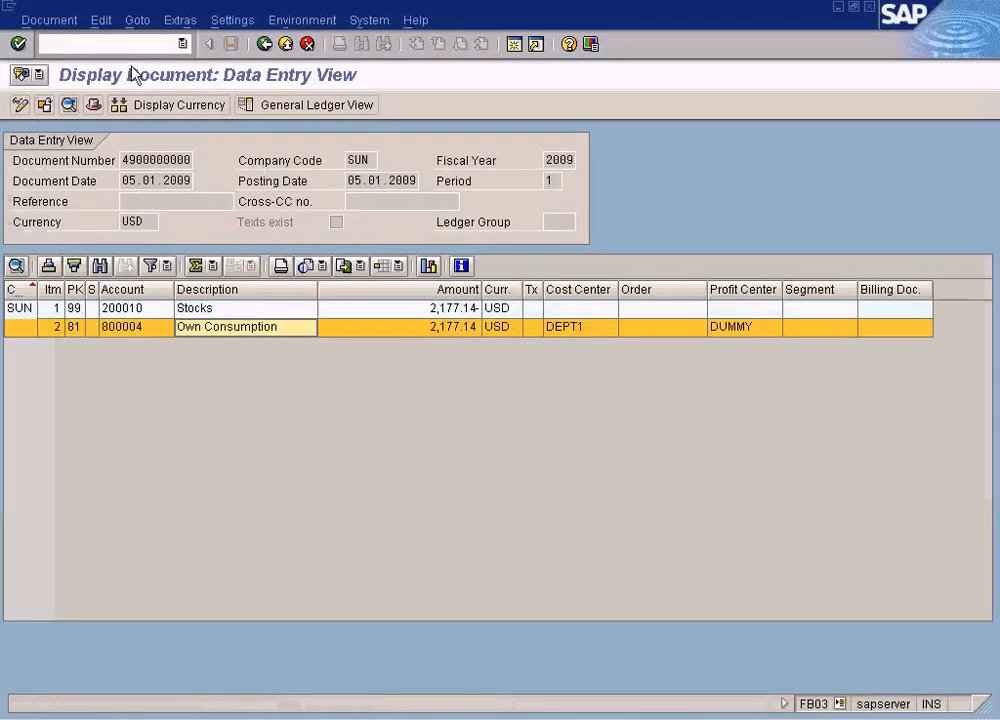
type("/nmigo")
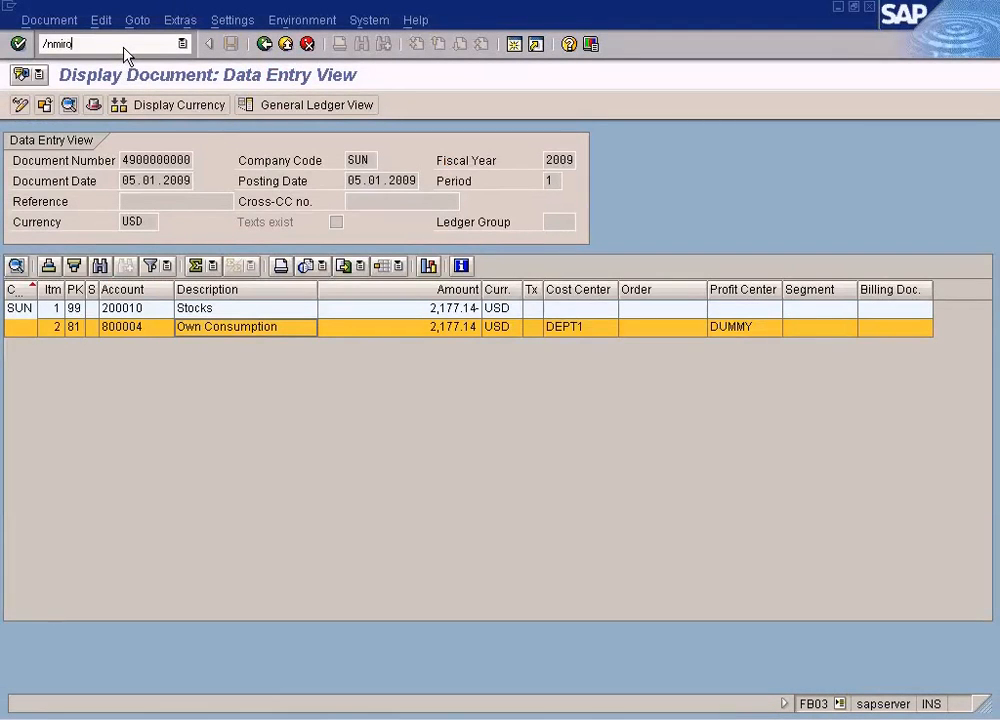
key("Return")
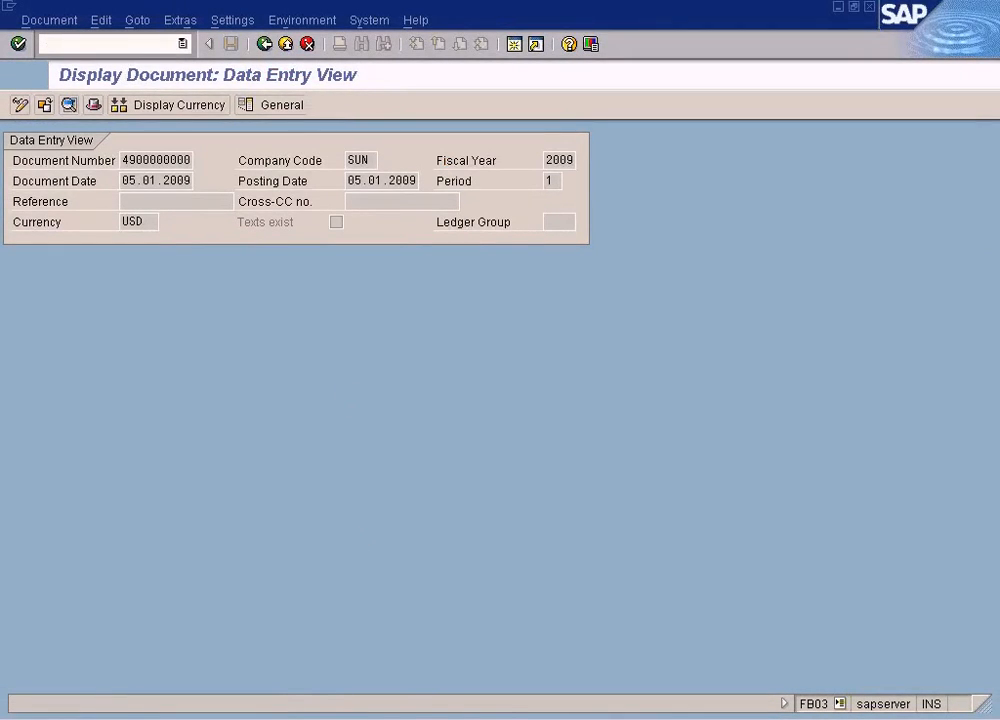
left_click(367, 719)
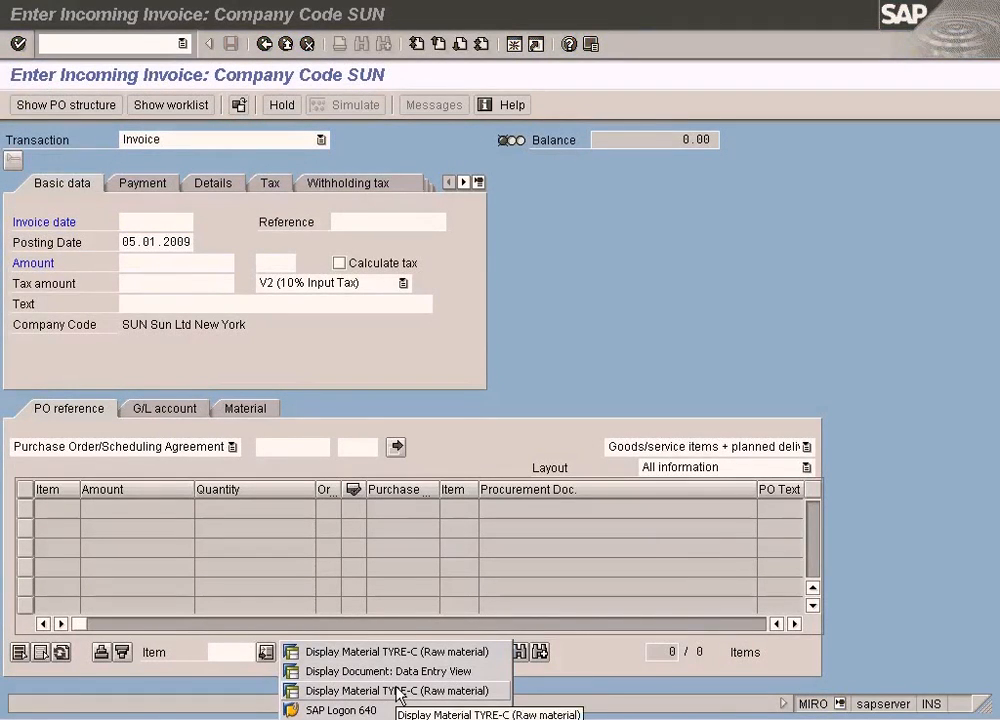
left_click(606, 275)
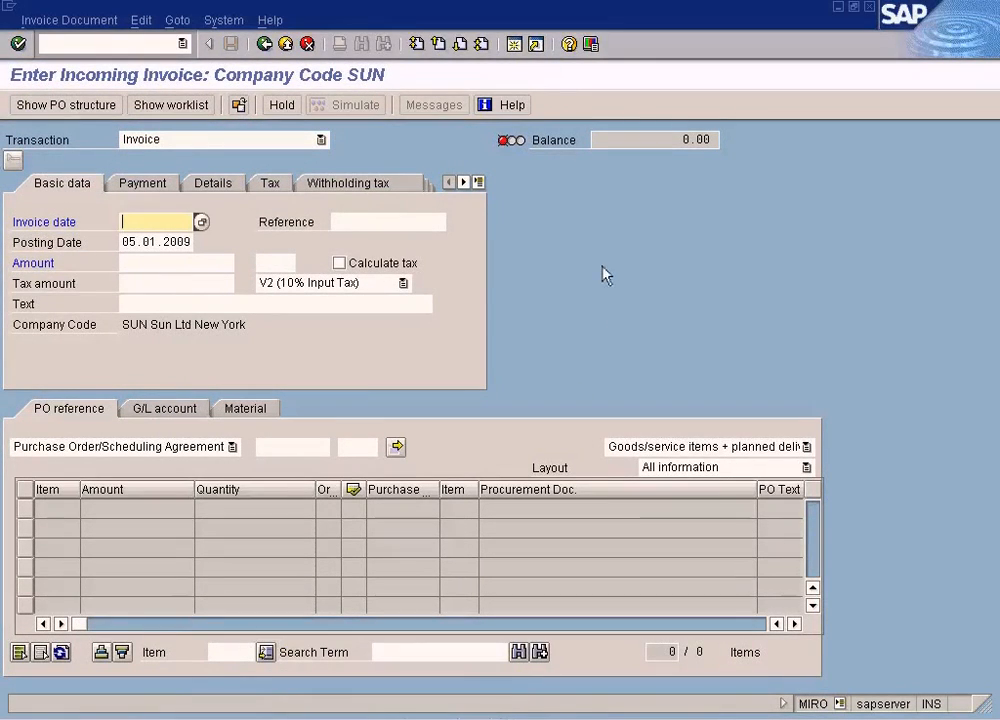
- Open a new session and try to display the 2009 material document numbered one below the suggested one in MB03
left_click(514, 44)
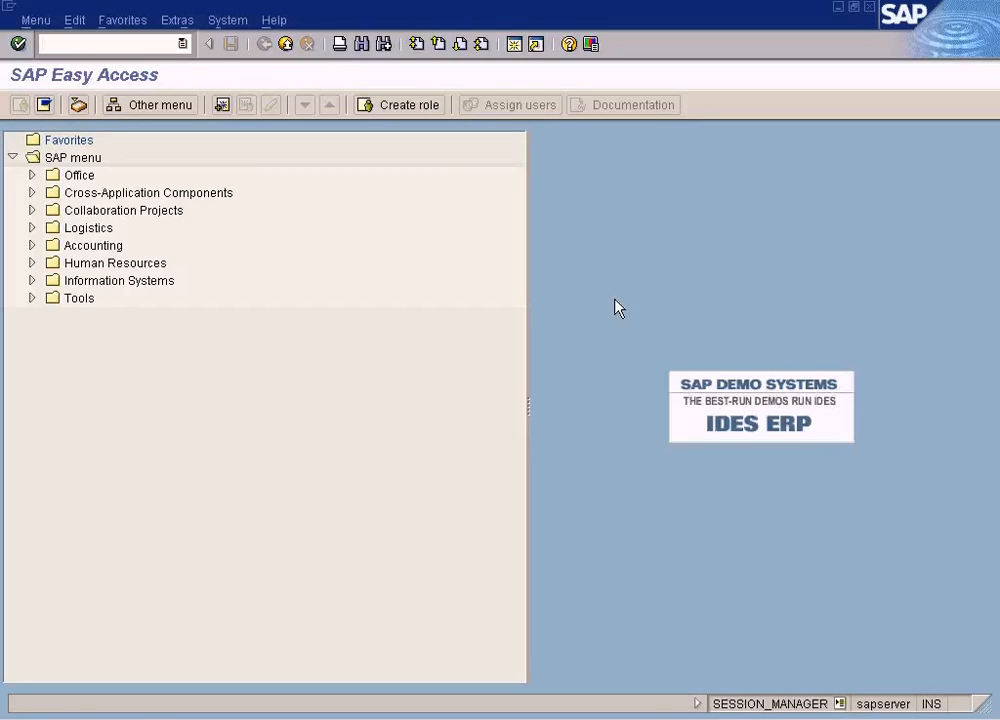
type("3")
key("Return")
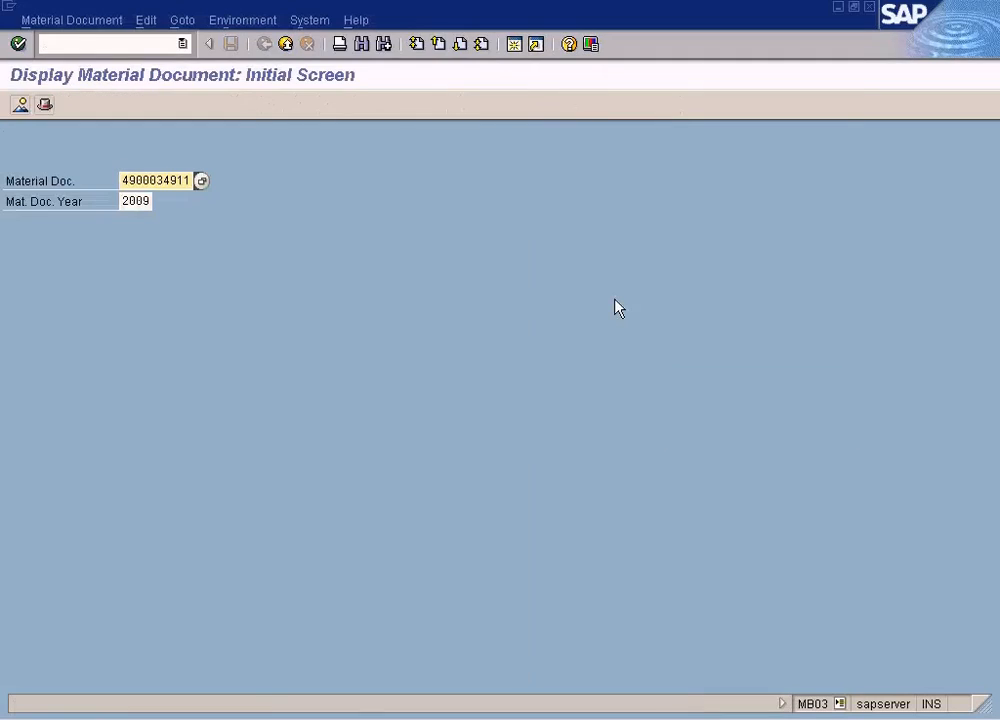
type("0")
key("Return")
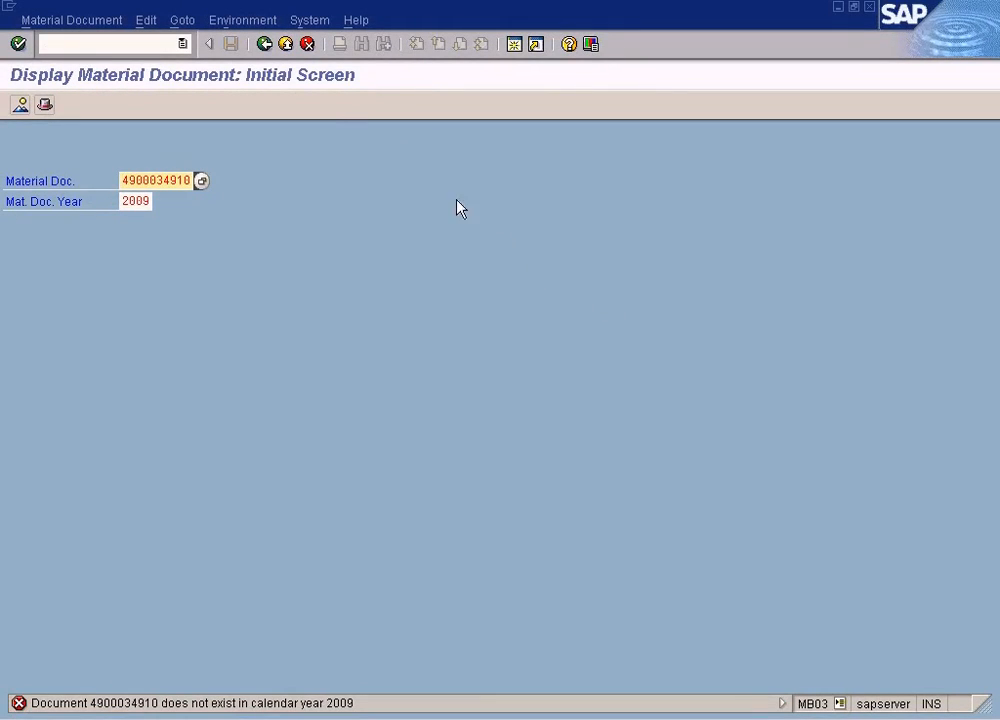
- Leave the material document display, open ME23N and call up the purchase order number search for selecting another document
left_click(285, 44)
type("me23n")
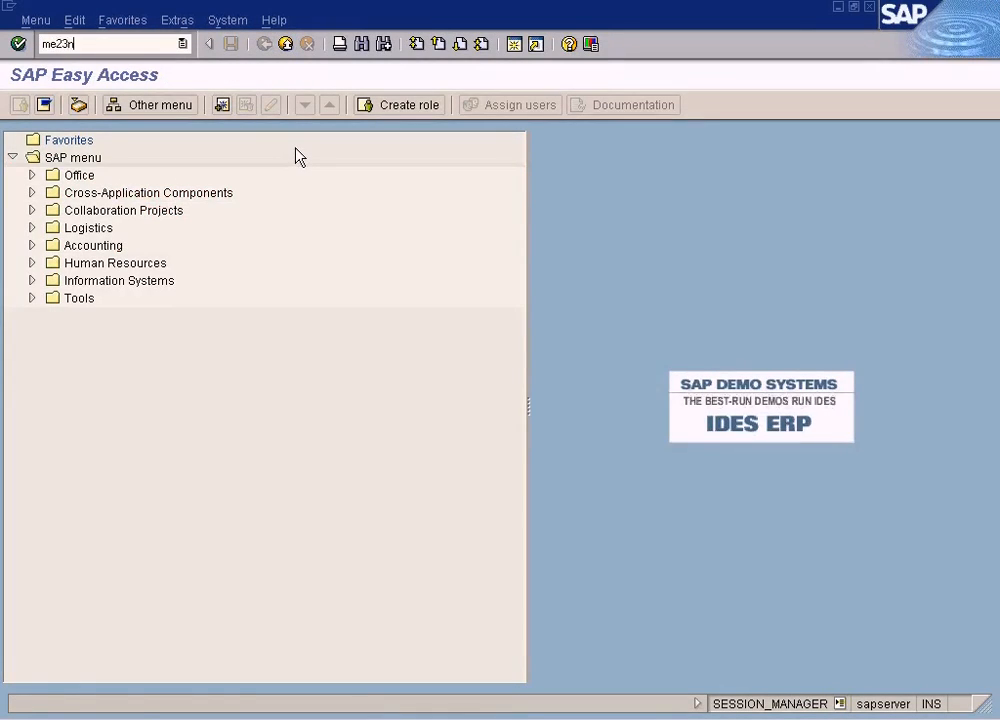
key("Return")
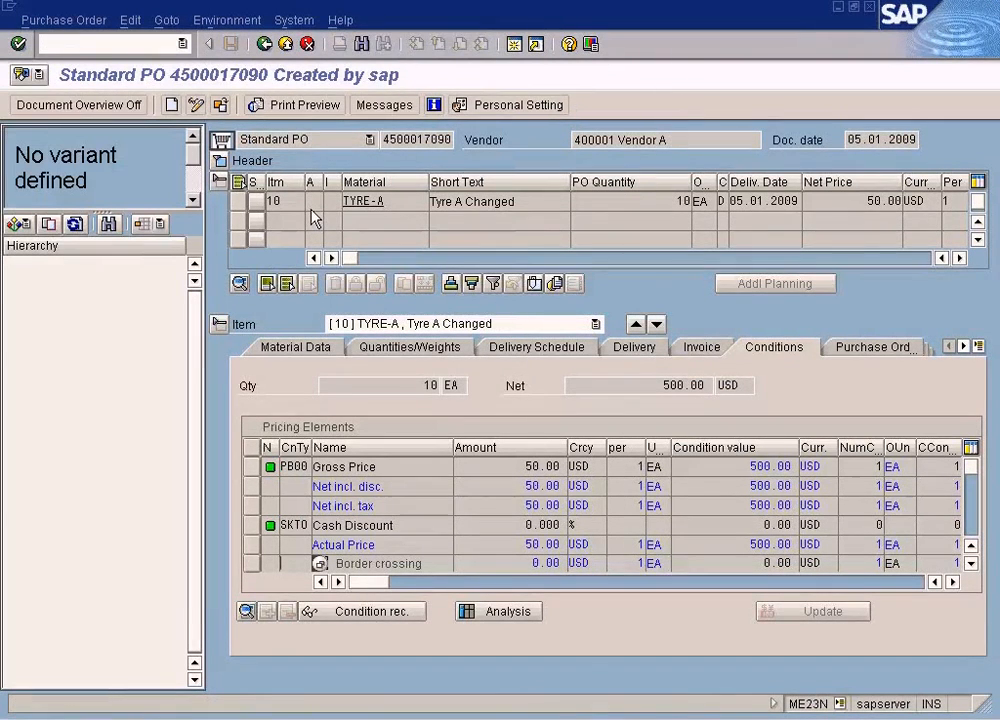
left_click(221, 104)
left_click(241, 188)
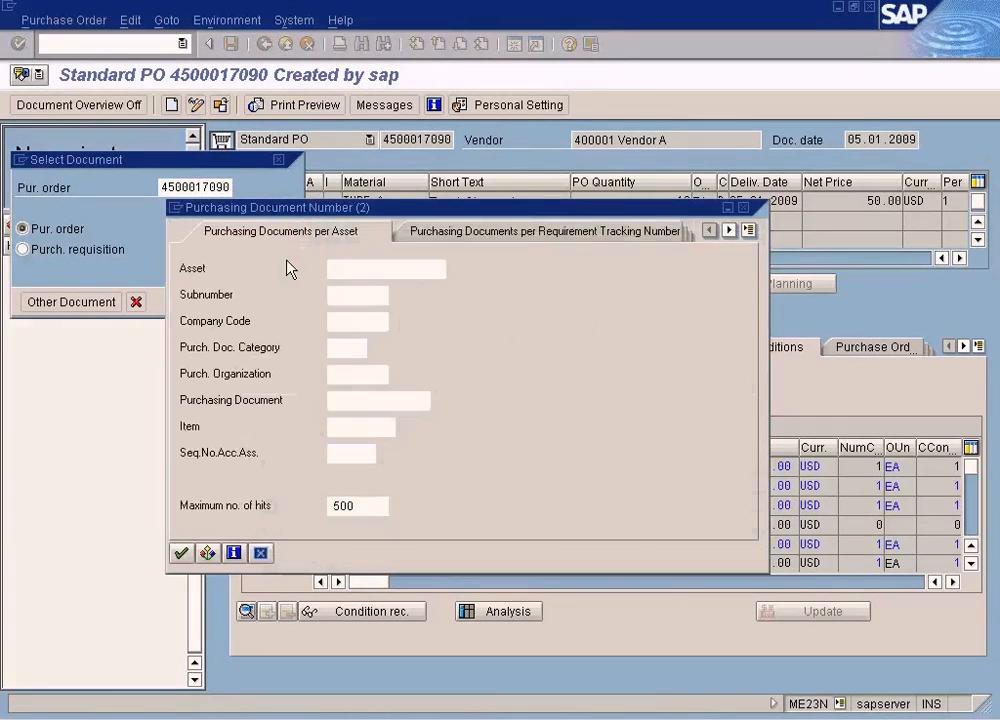
- Try to find purchasing documents per asset by purchasing organization NY, and by company code SUN instead
left_click(346, 378)
type("NY")
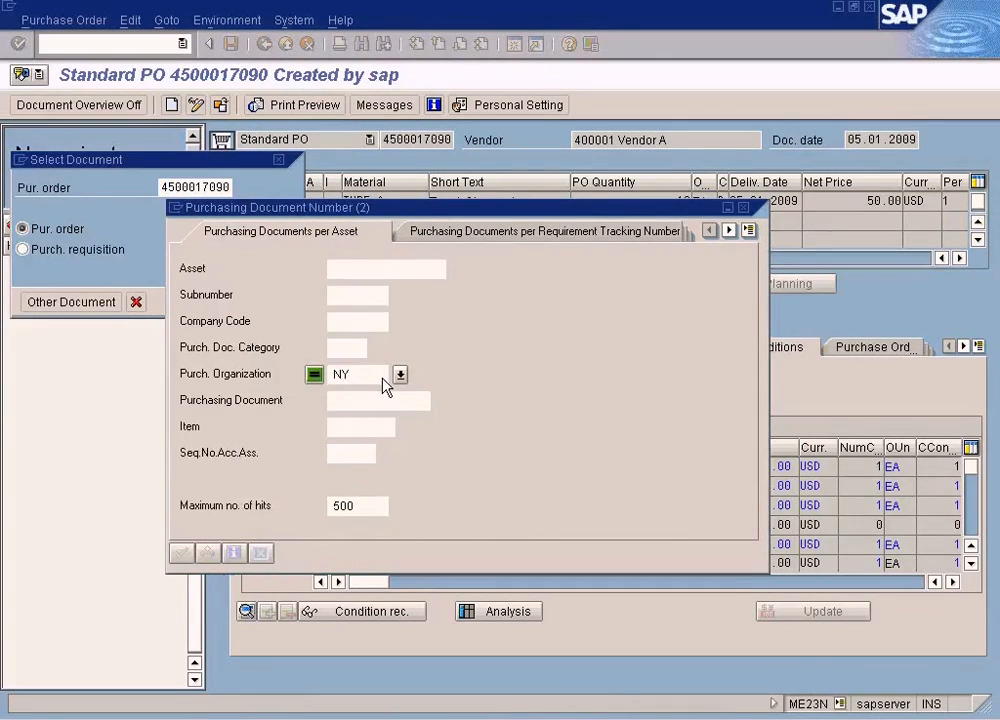
key("Return")
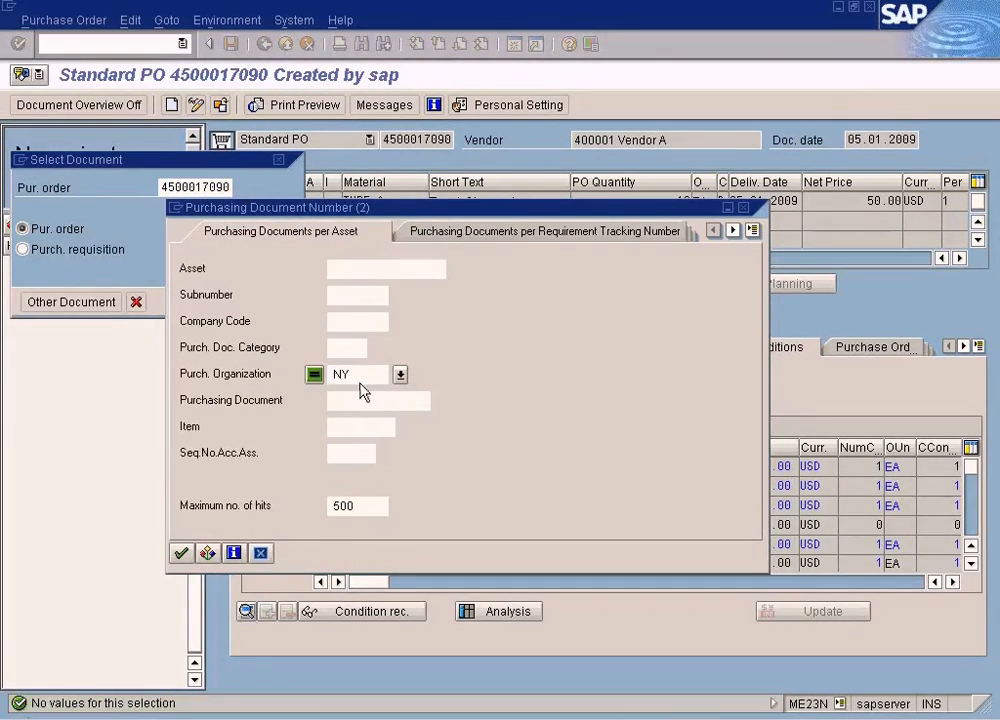
key("Delete")
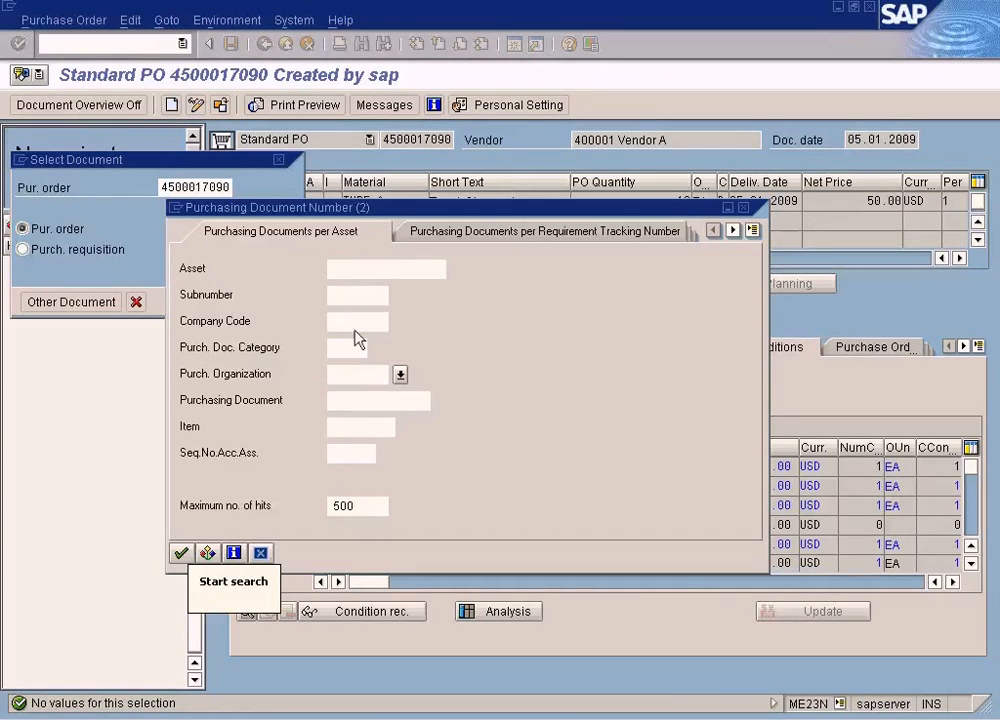
left_click(355, 325)
type("SUN")
key("Return")
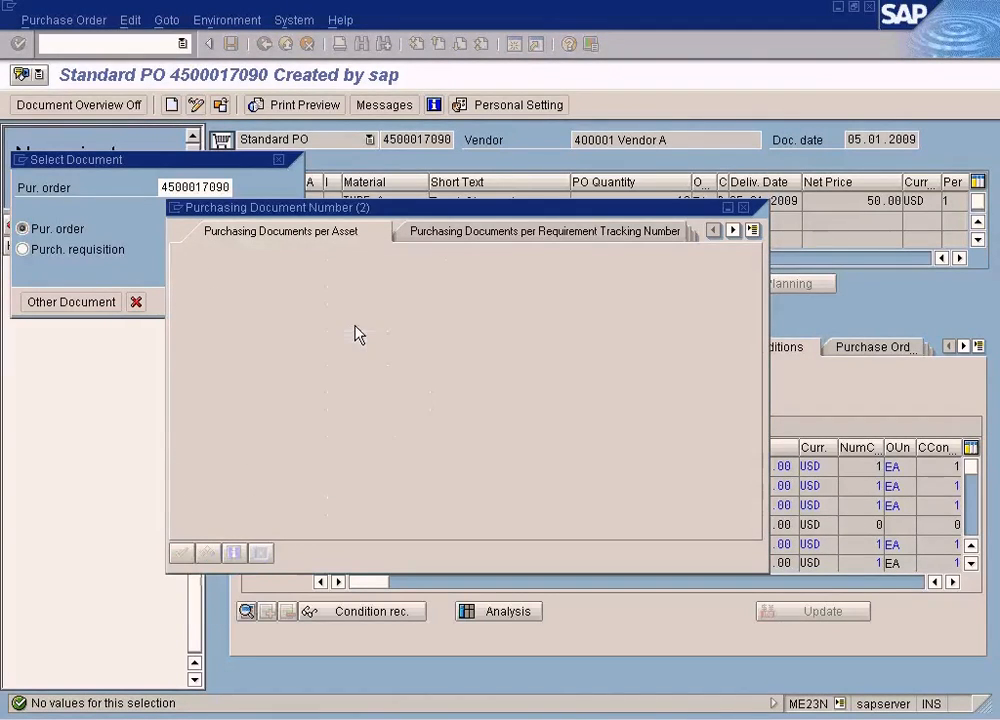
- Find Vendor A's purchase orders with the Purchasing Documents per Vendor search and display the last one listed
left_click(752, 230)
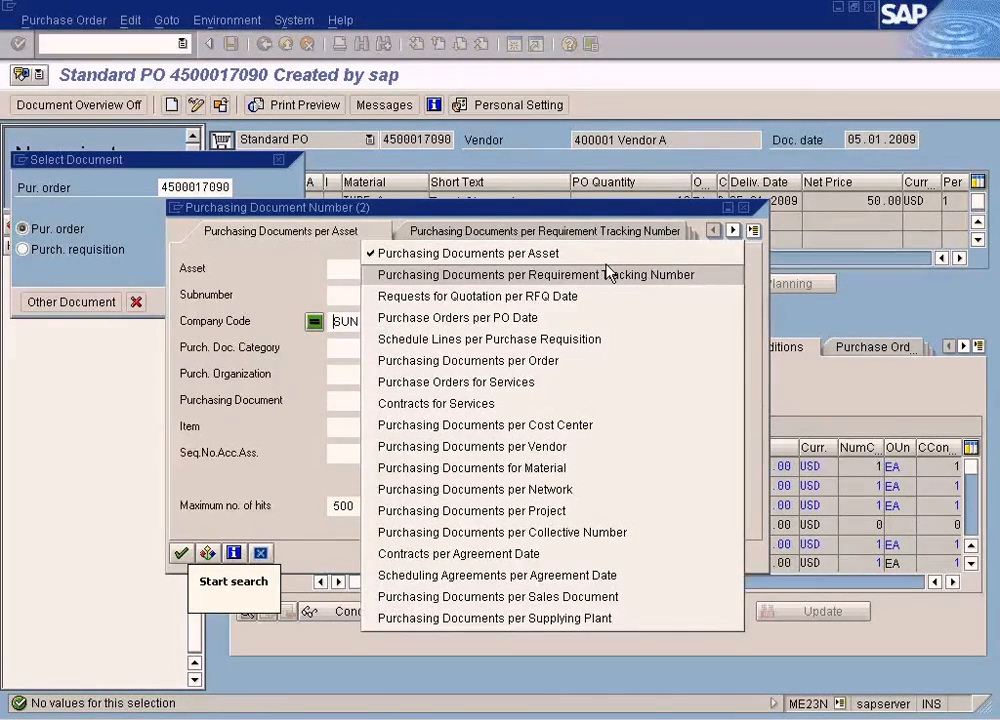
left_click(561, 450)
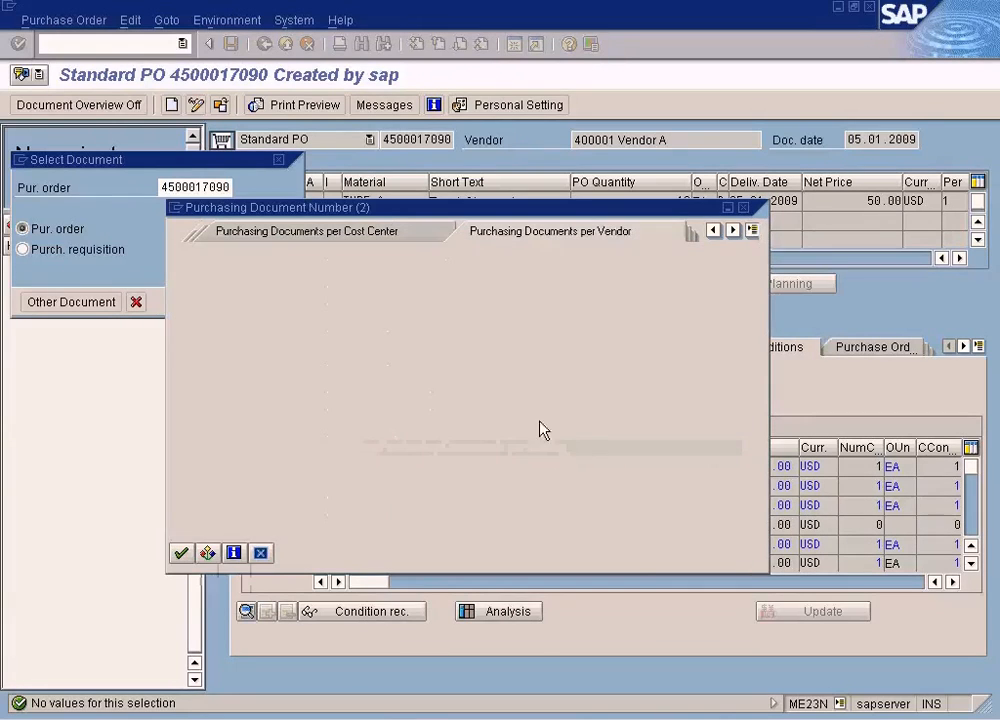
type("400001")
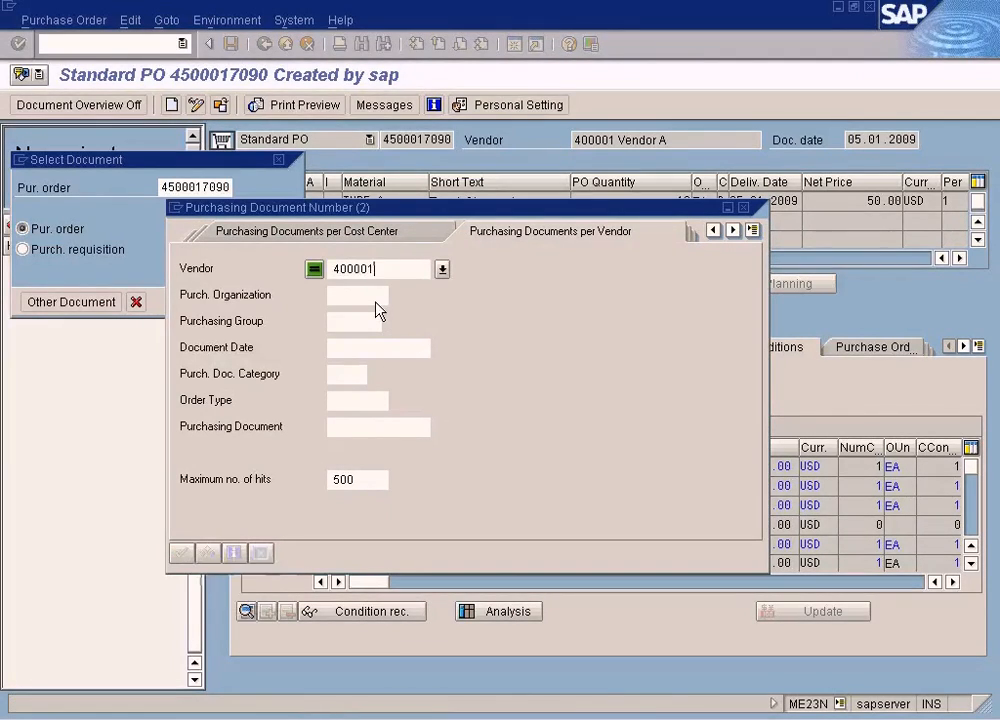
key("Return")
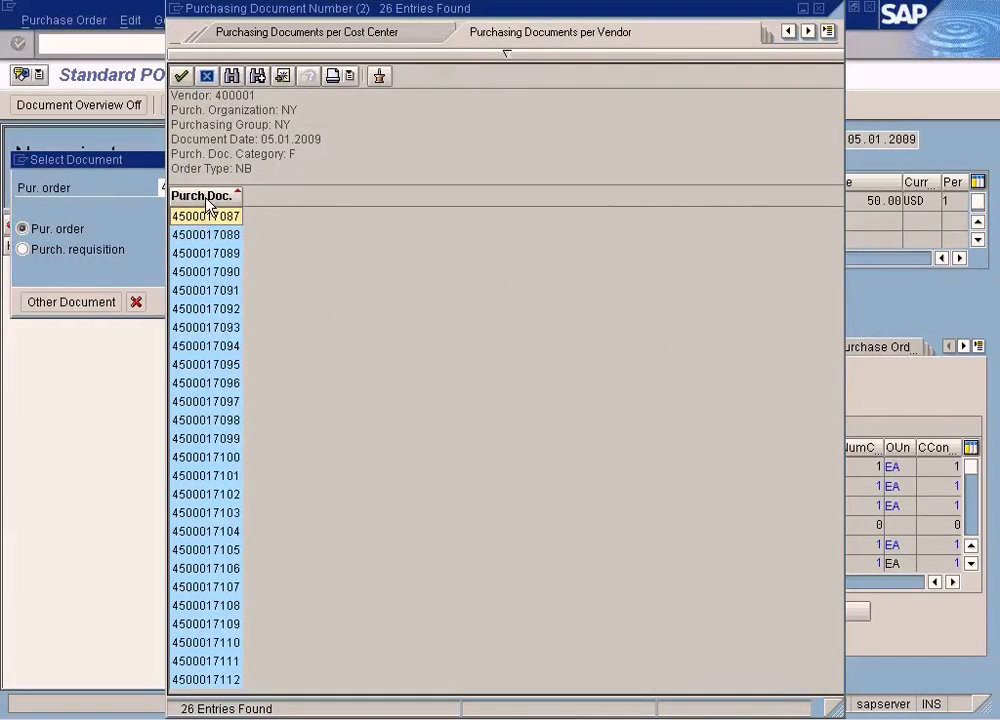
double_click(220, 680)
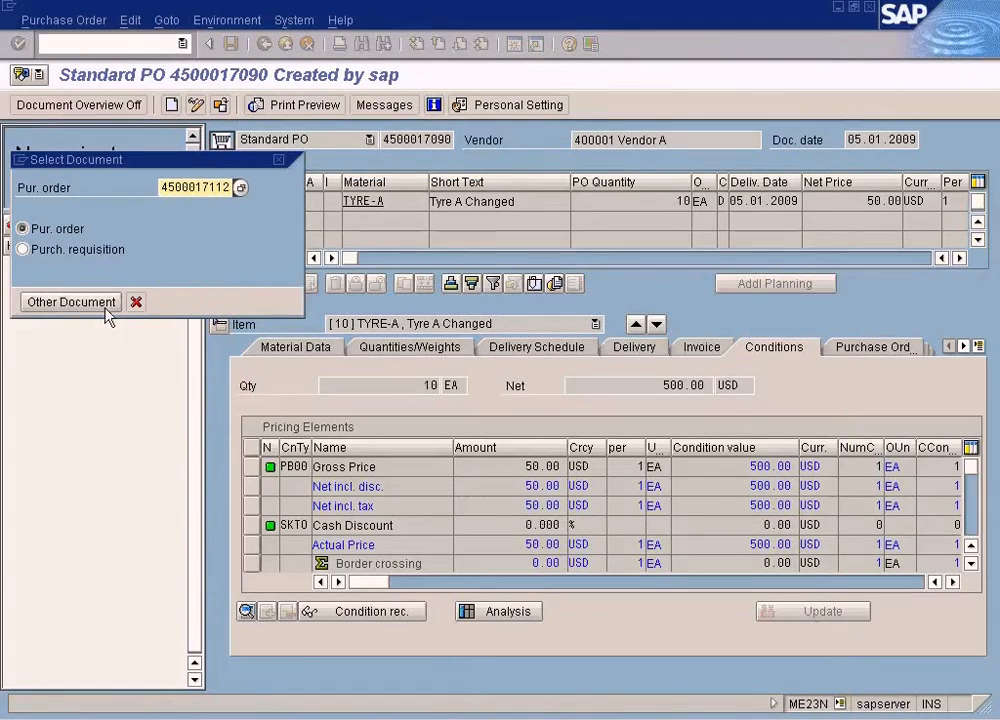
left_click(141, 309)
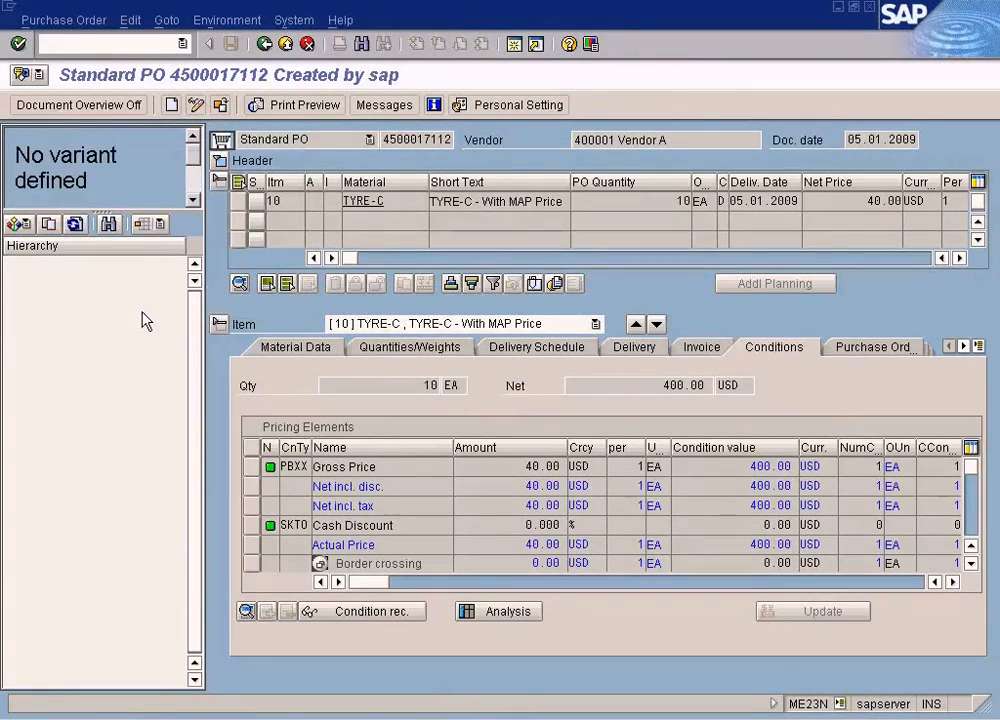
- Copy the TYRE-C purchase order's number, review its Purchase Order History, and exit the order display
left_click_drag(383, 140, 495, 142)
key("ctrl+c")
left_click(868, 348)
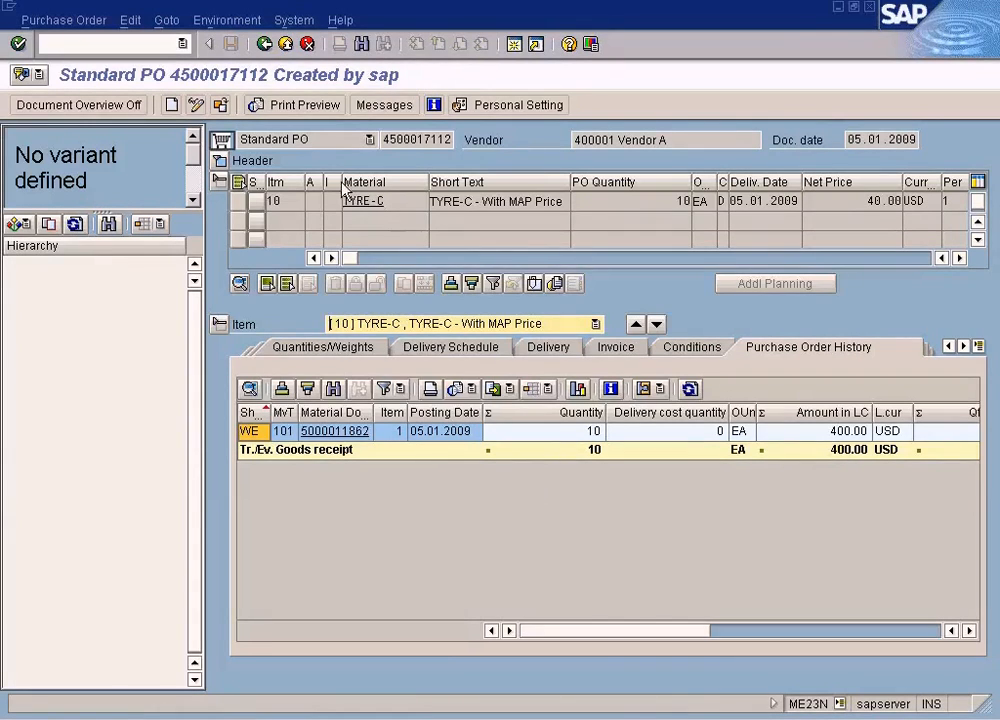
left_click(285, 45)
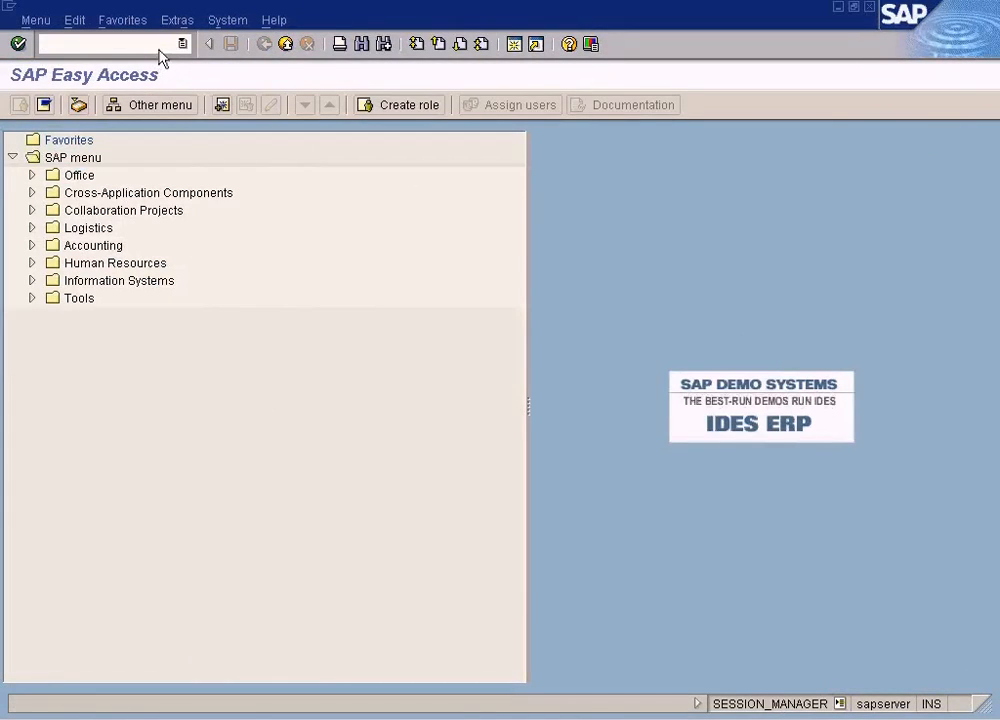
- Start incoming invoice entry in MIRO and set the invoice date to 05.01.2009
key("Return")
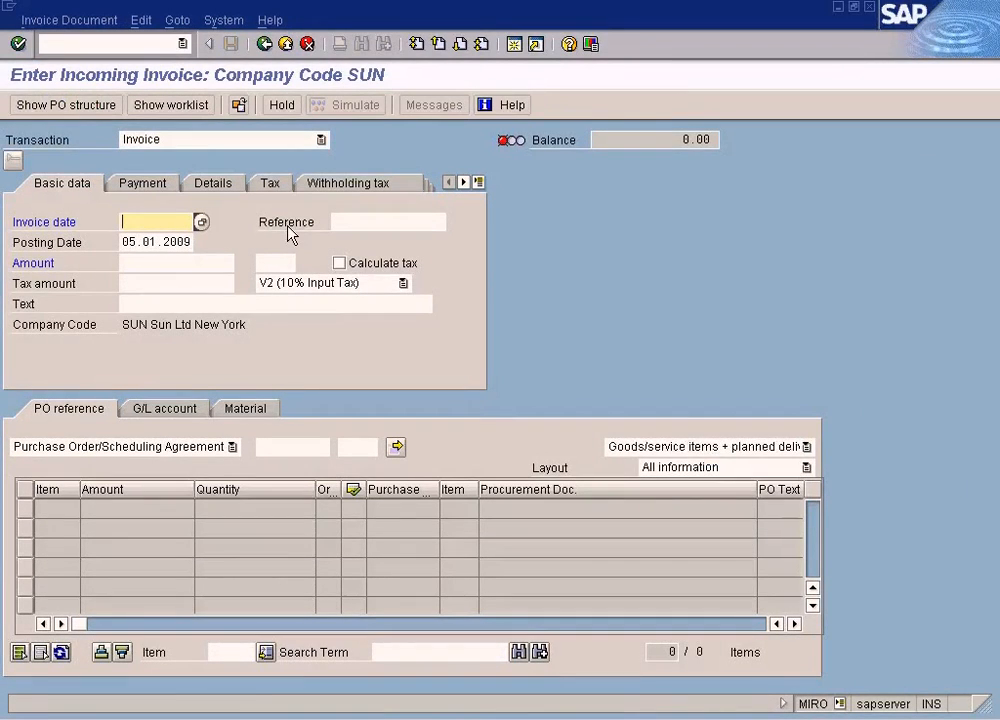
key("F4")
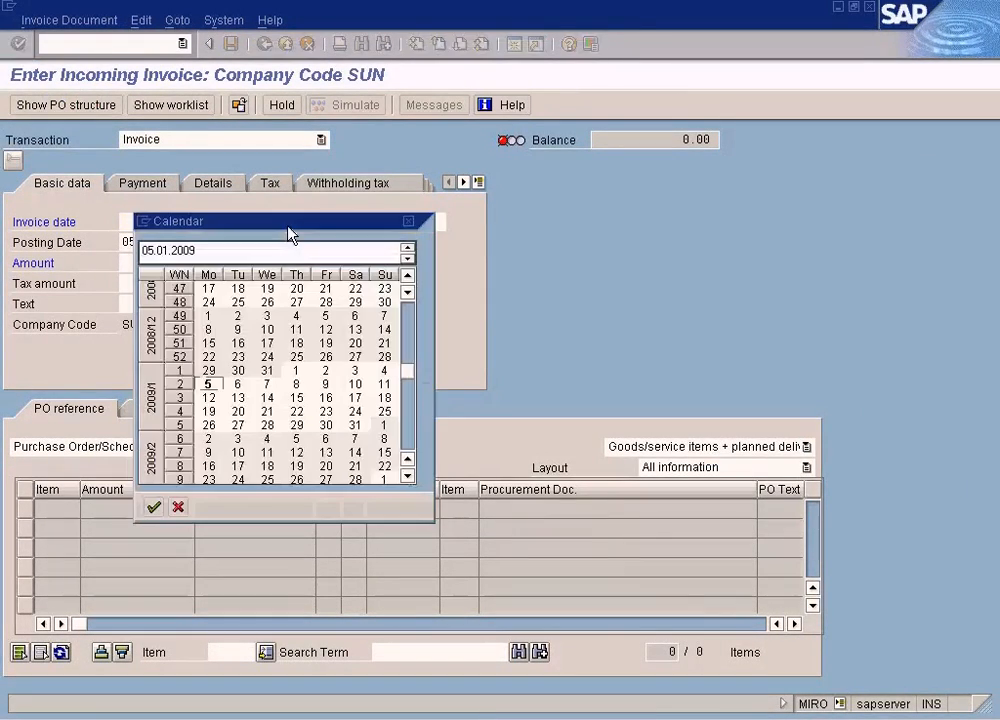
key("Return")
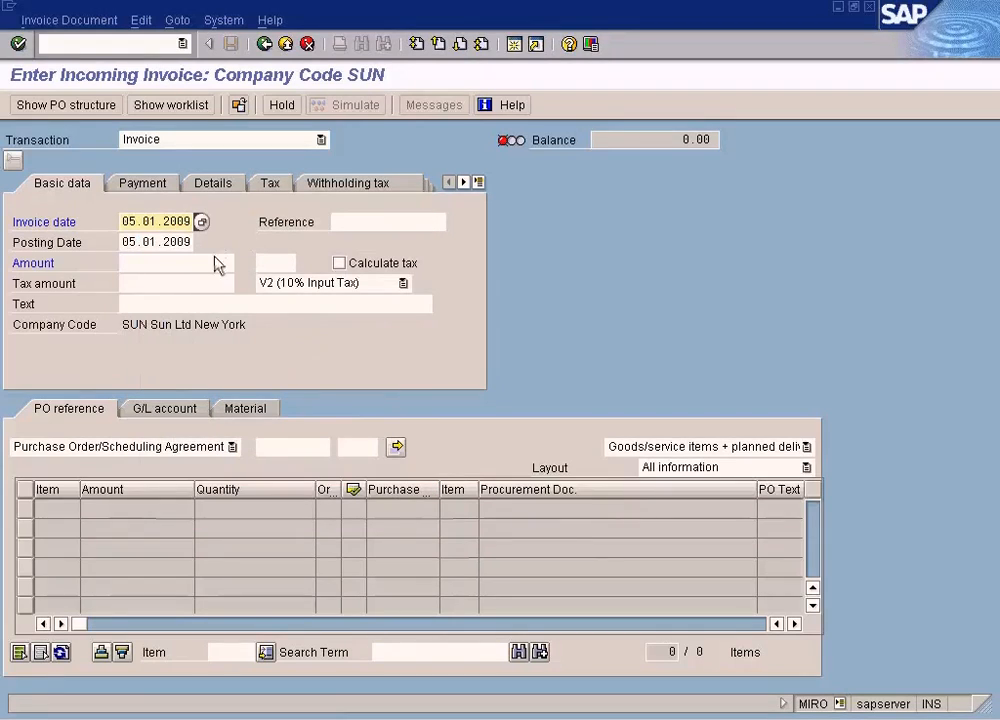
- Load the TYRE-C purchase order into the invoice by its order number and turn on automatic tax calculation
left_click(304, 446)
type("4500017112")
key("Return")
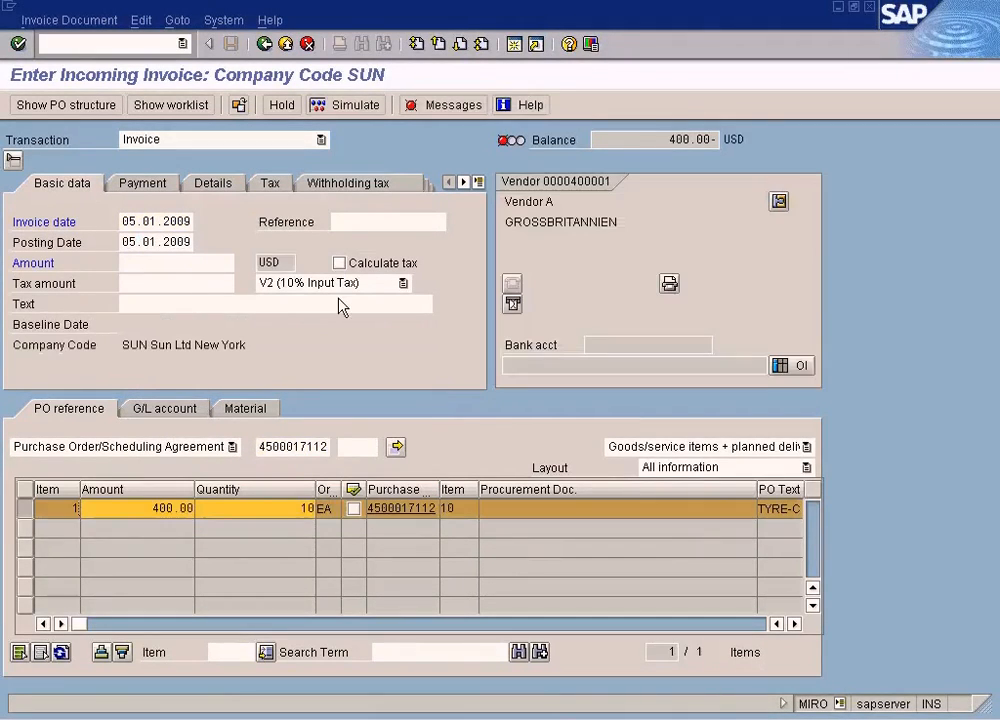
left_click(217, 264)
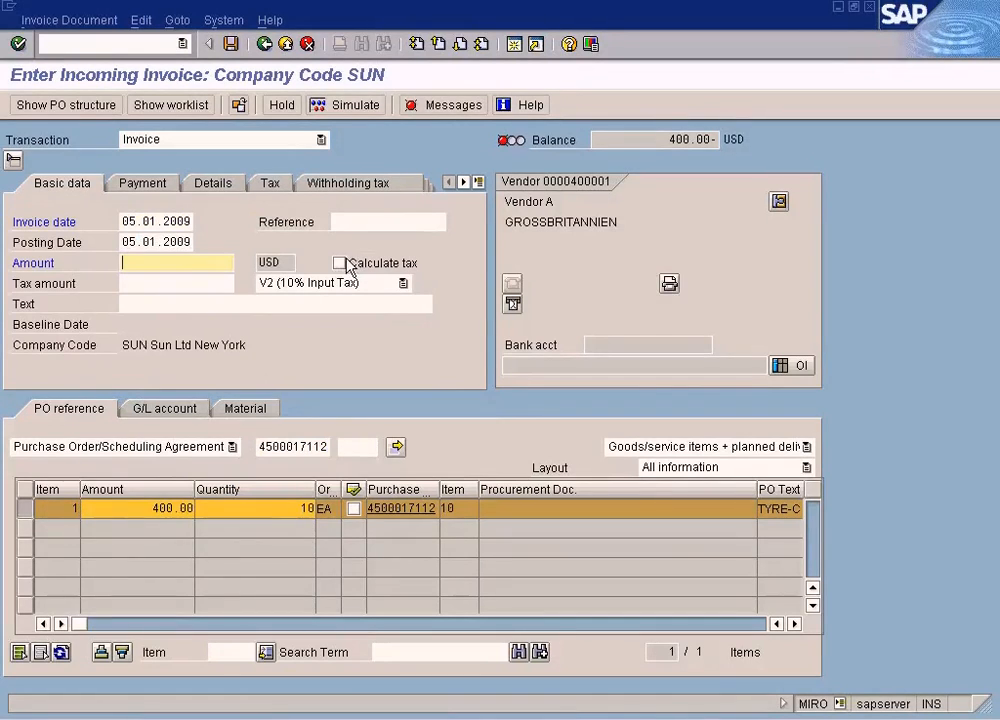
left_click(339, 263)
key("Return")
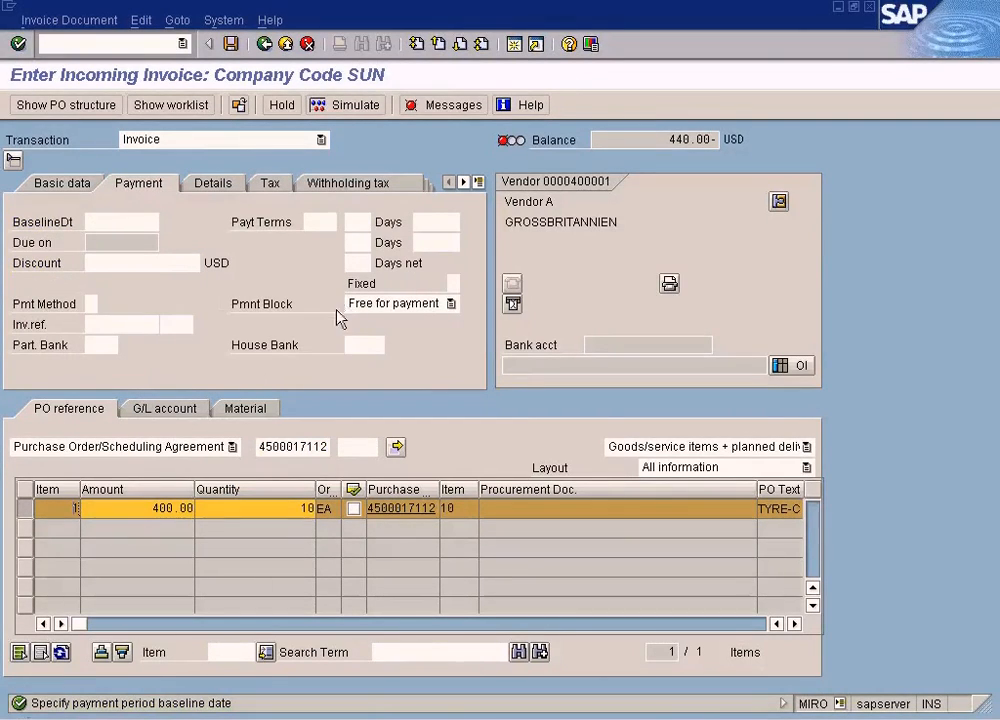
- Set the TYRE-C item amount to 500 and the payment baseline date to 05.01.2009
left_click_drag(151, 513, 201, 515)
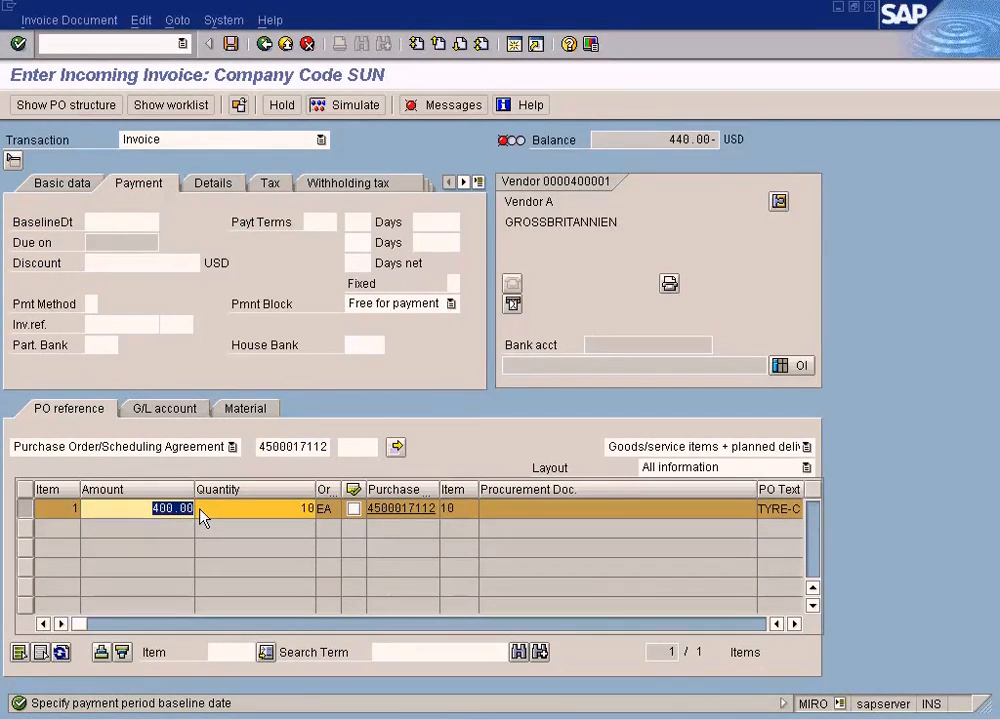
type("500")
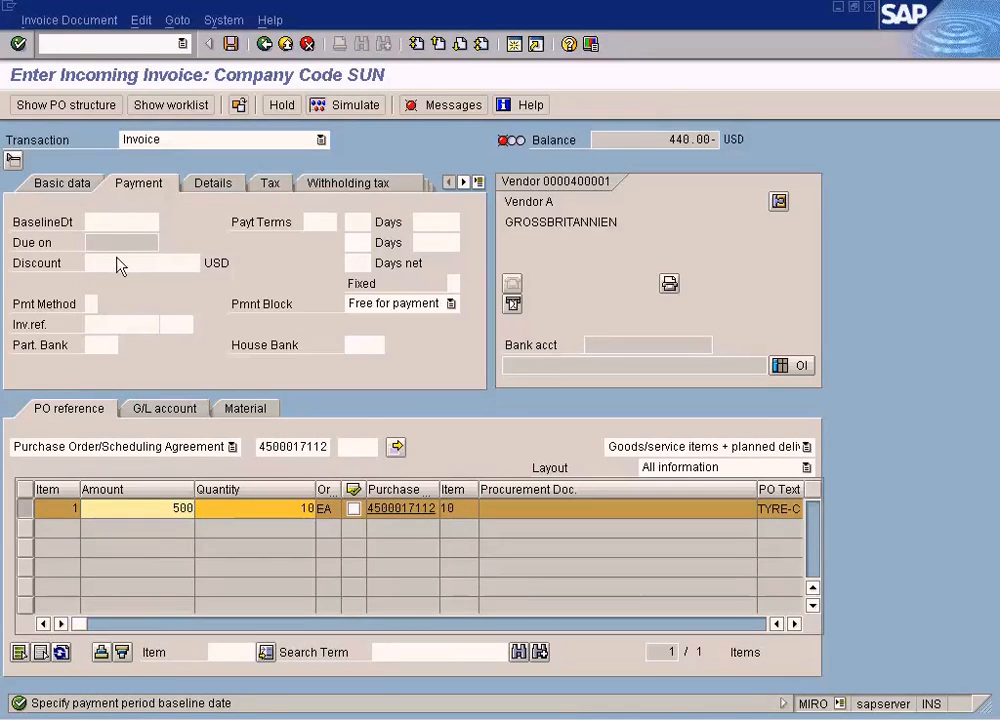
left_click(118, 228)
key("F4")
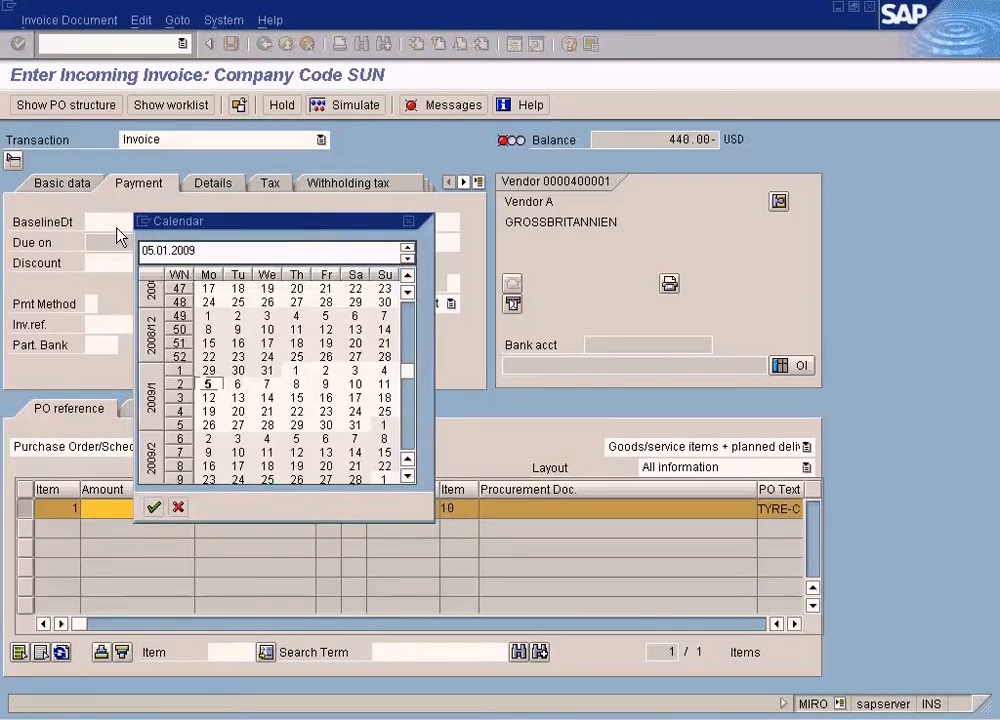
key("Return")
- Enter 550 as the total invoice amount in the basic data and simulate the posting
left_click(63, 184)
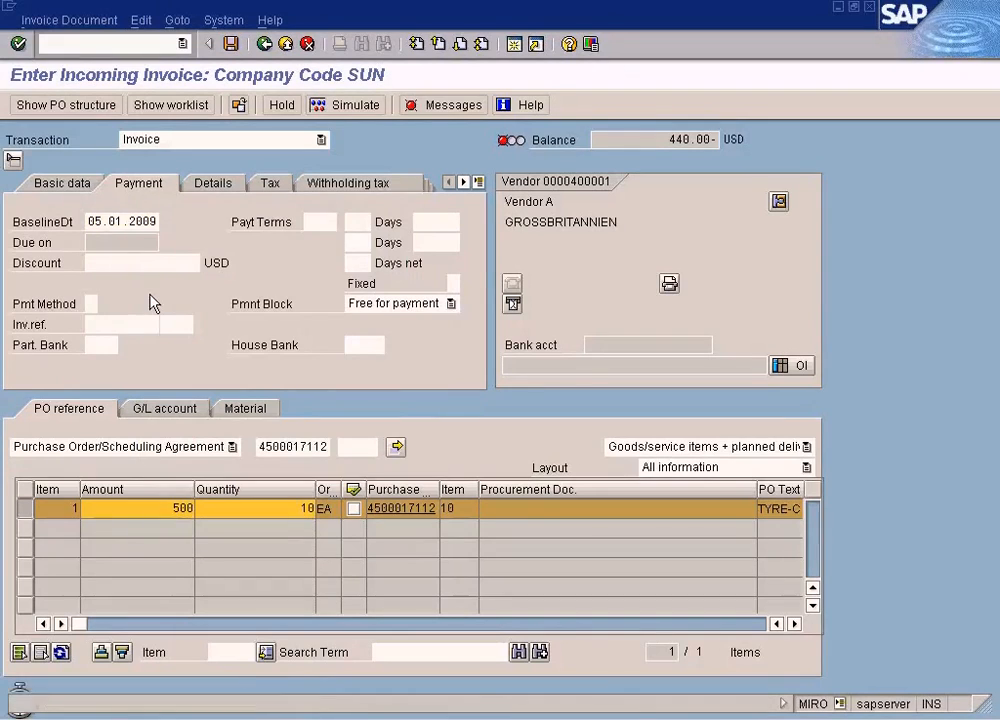
left_click(173, 265)
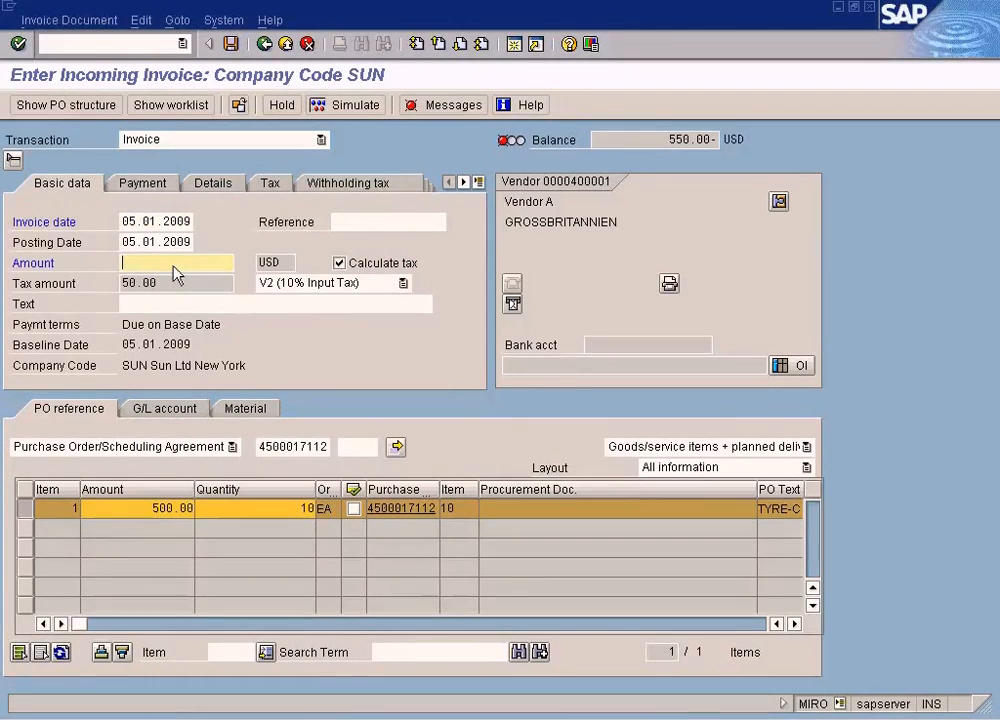
type("550")
left_click(364, 106)
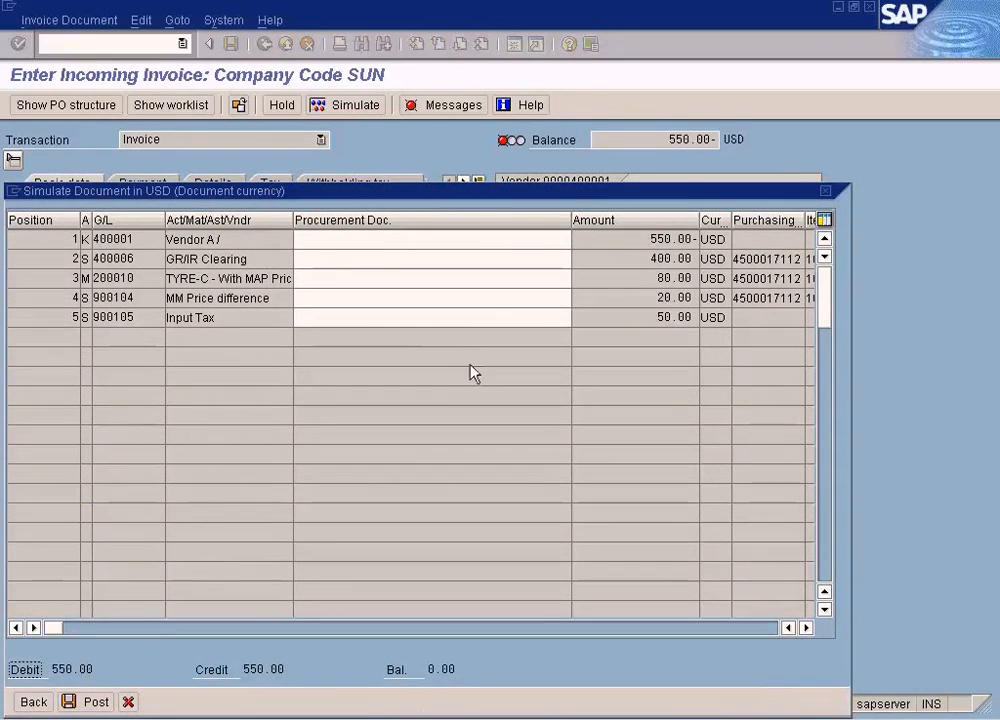
- Examine the MM Price difference and TYRE-C stock lines in the simulated document and their amounts
left_click(373, 299)
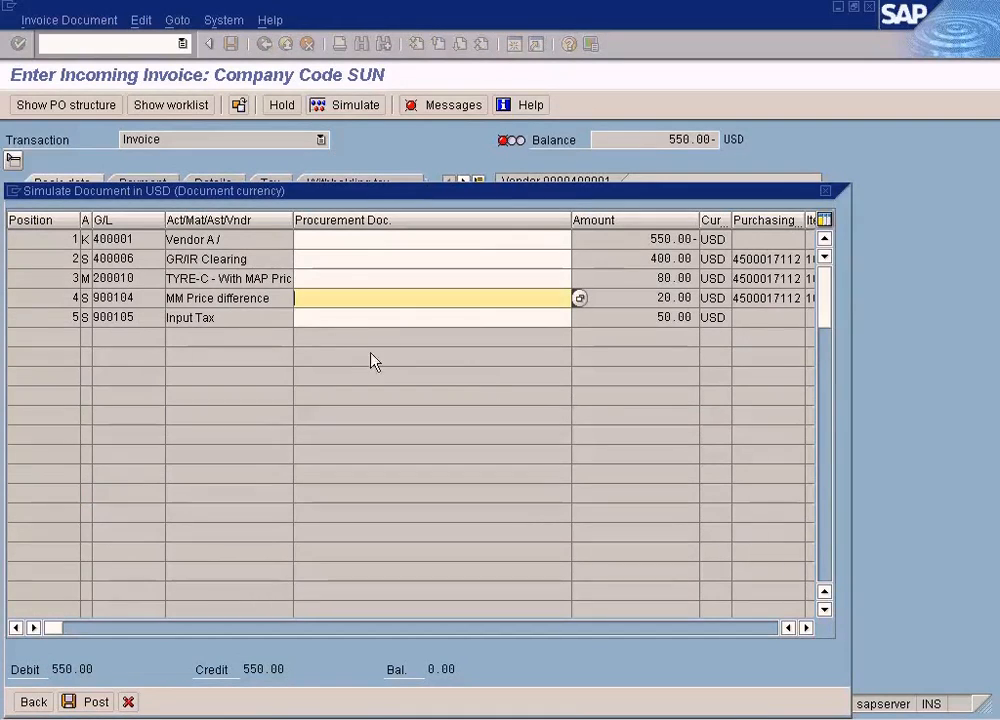
left_click_drag(273, 300, 150, 300)
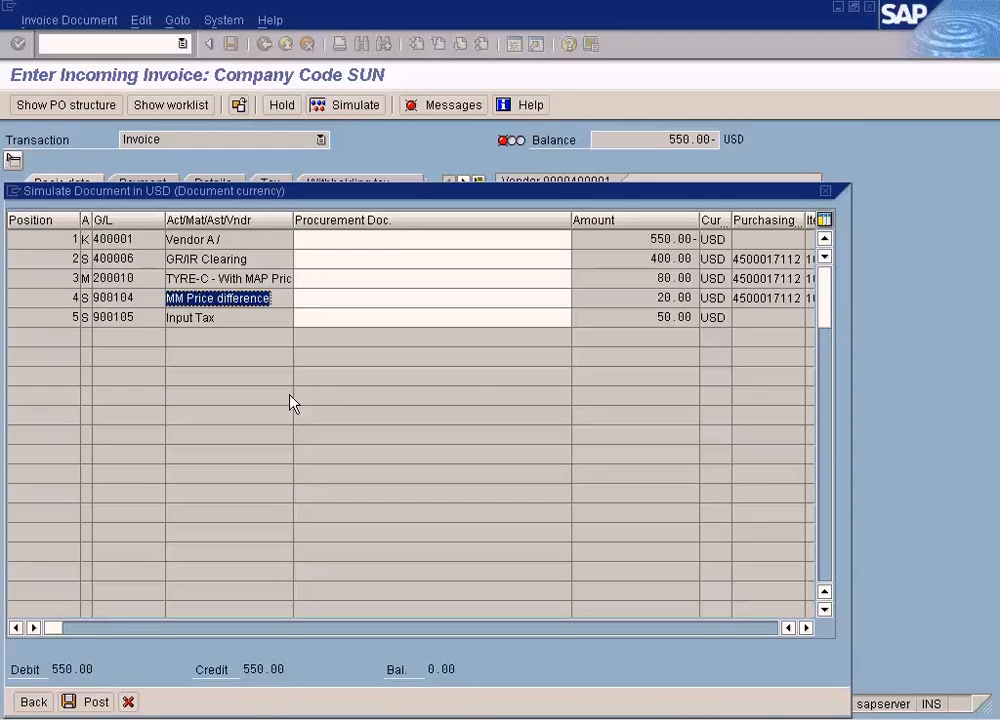
left_click(283, 279)
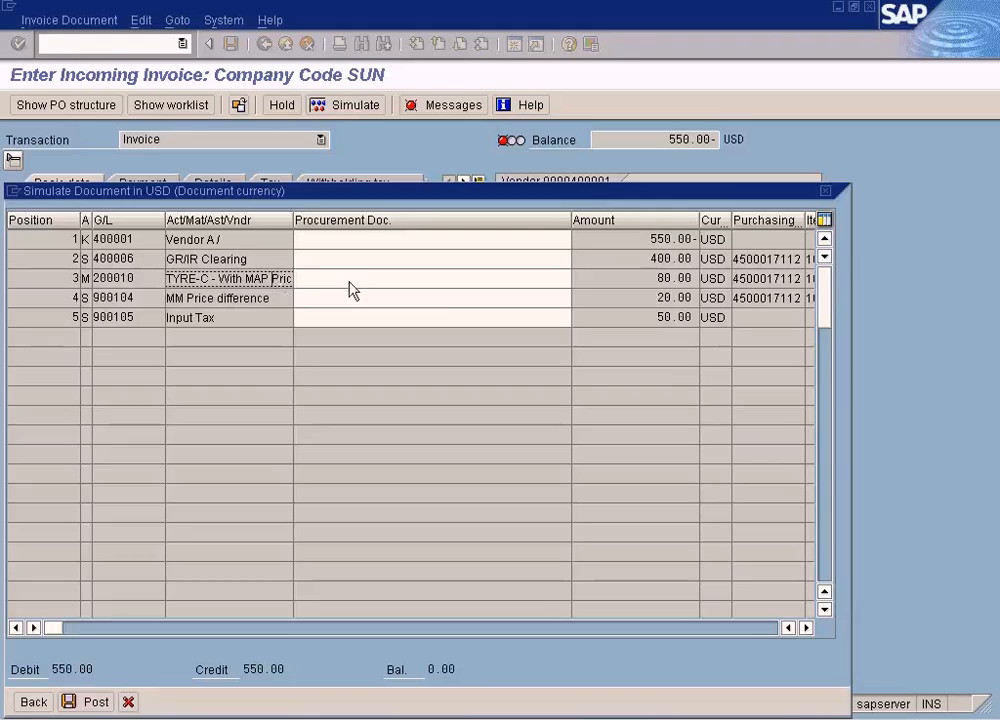
left_click(628, 280)
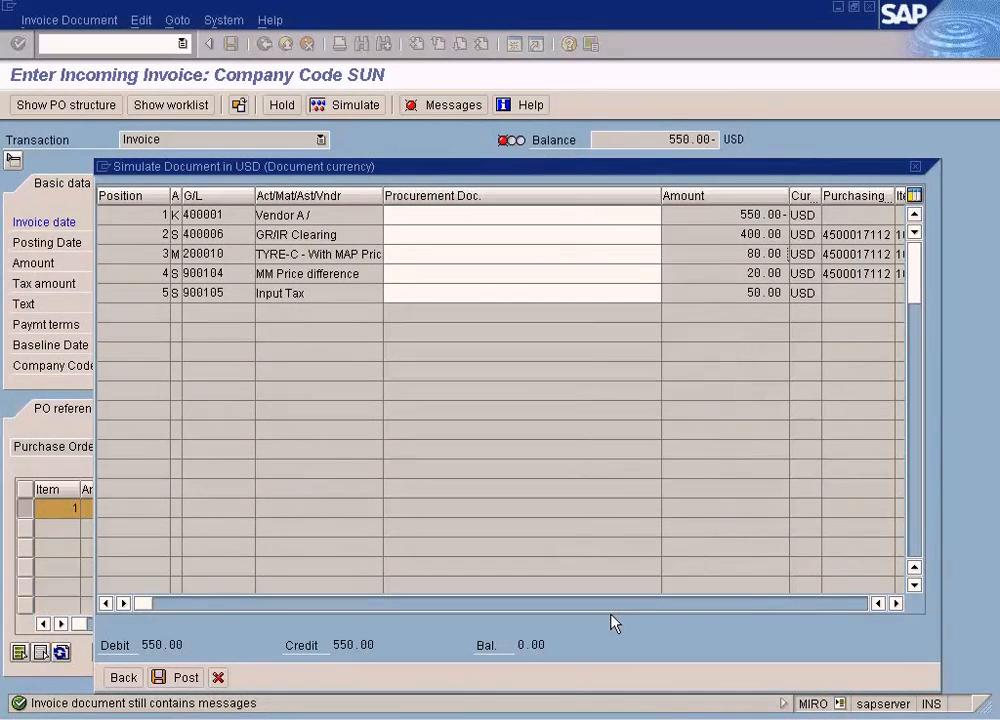
left_click(548, 261)
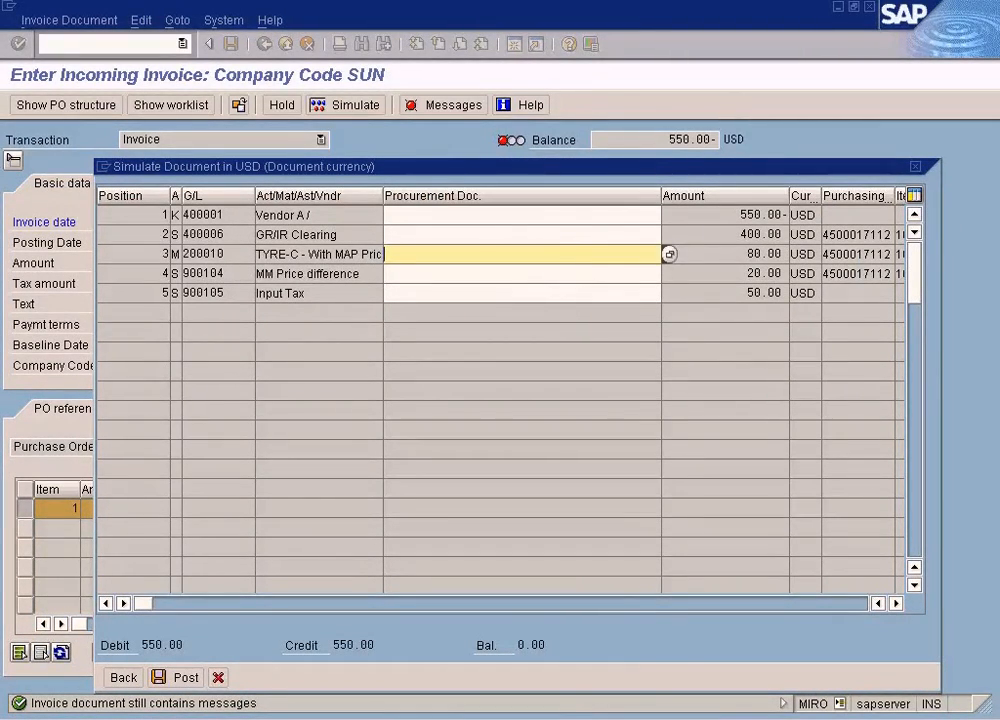
left_click(670, 715)
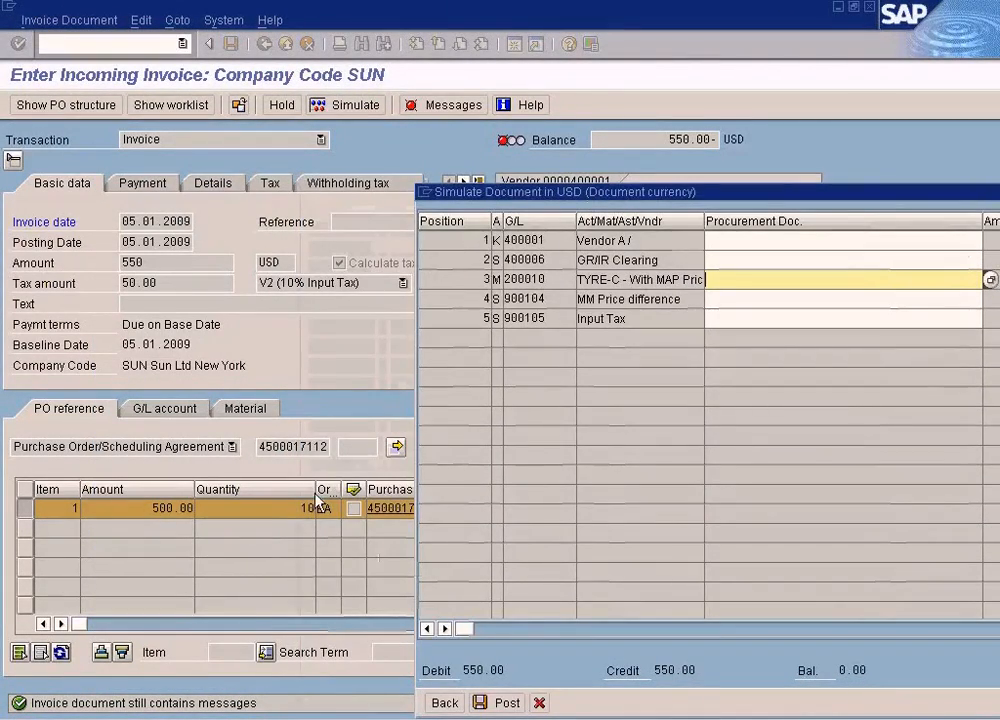
left_click_drag(701, 194, 250, 142)
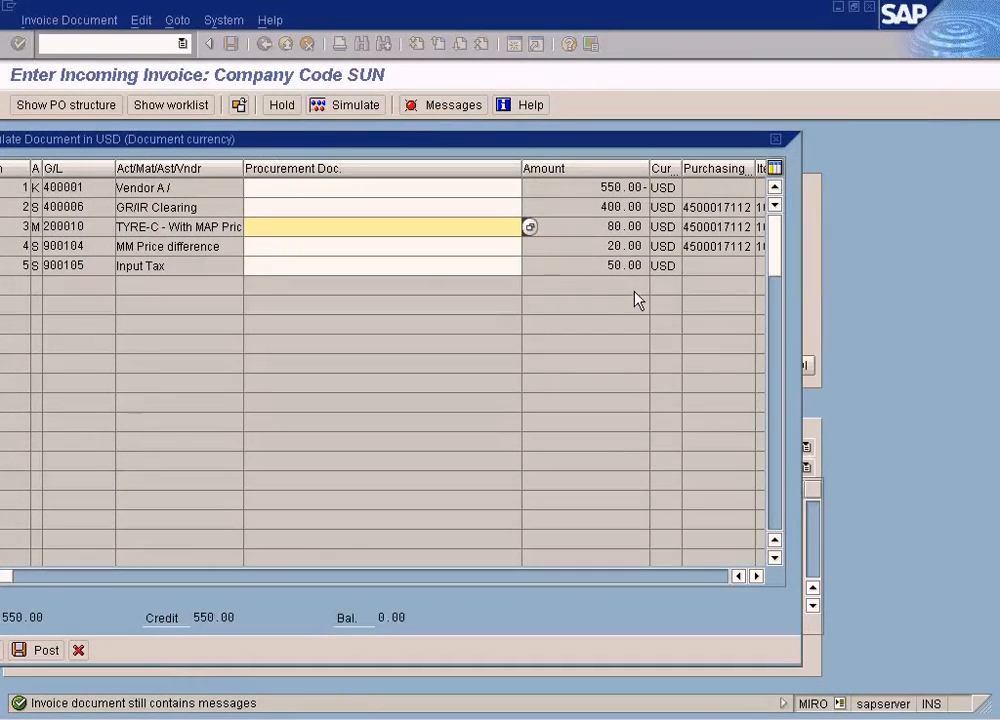
- Check TYRE-C's total stock in the material's accounting data and compare it with the stock line of the simulated invoice
left_click(420, 718)
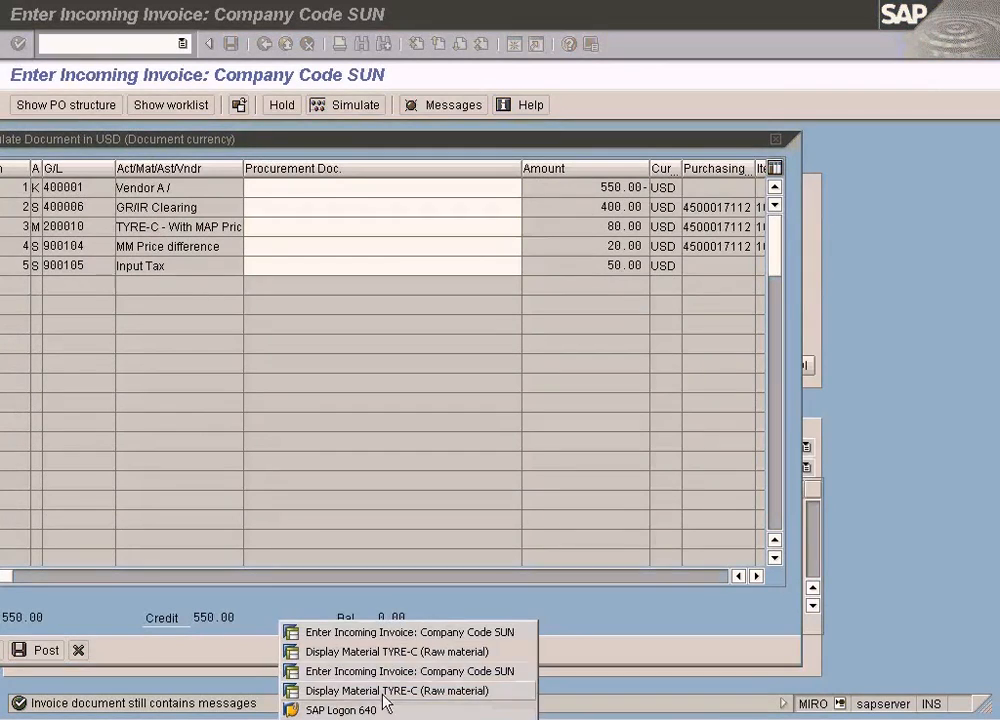
left_click(437, 658)
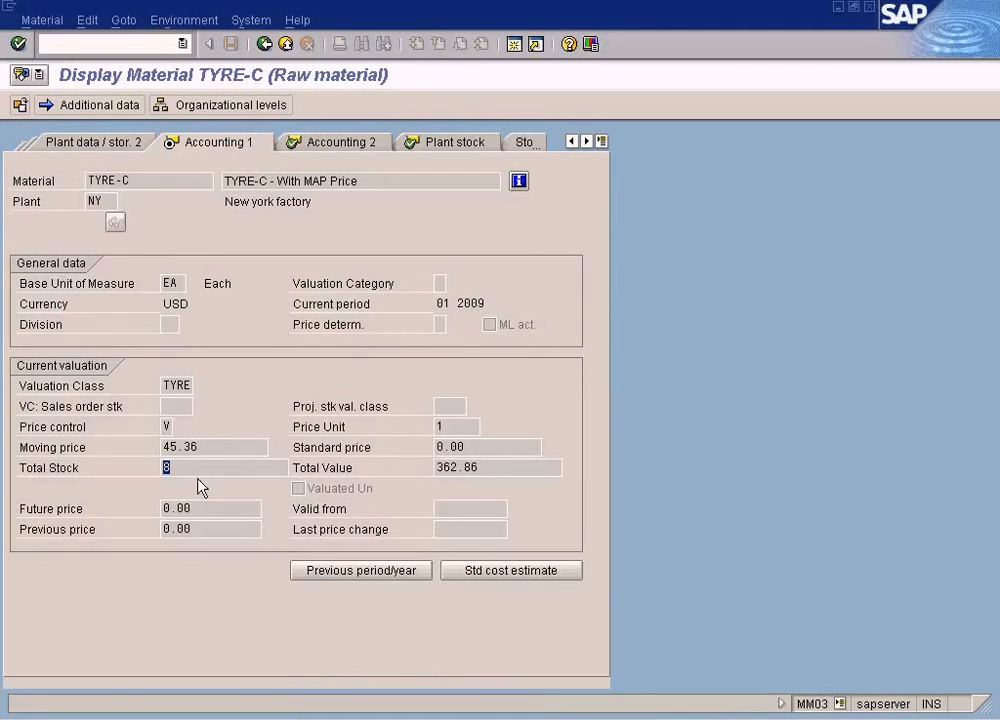
left_click(410, 718)
left_click(378, 691)
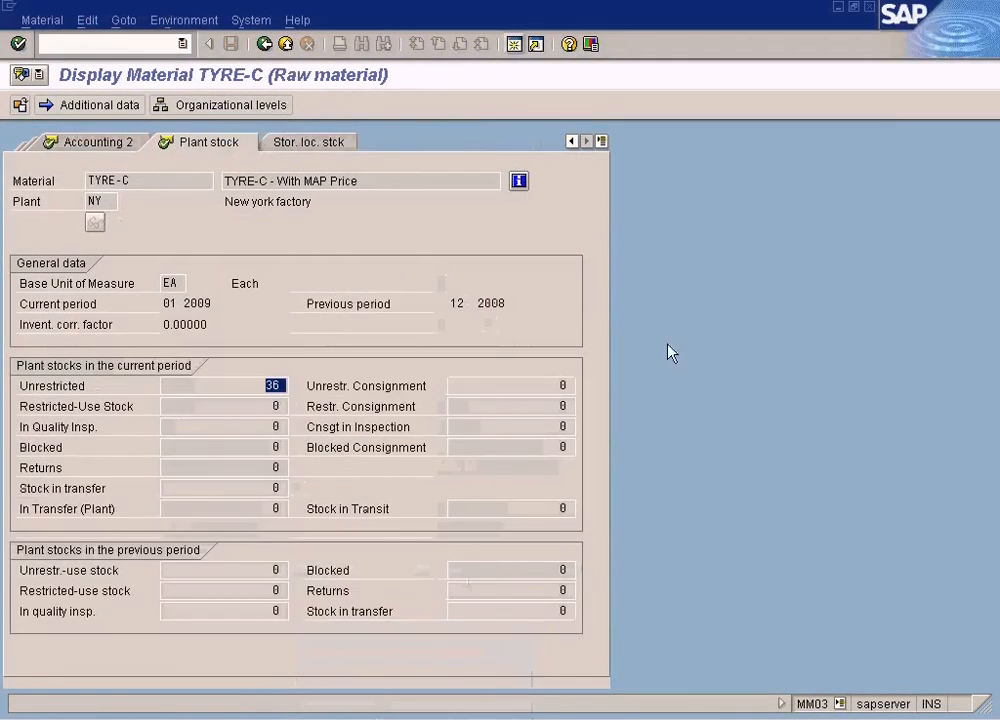
left_click(868, 8)
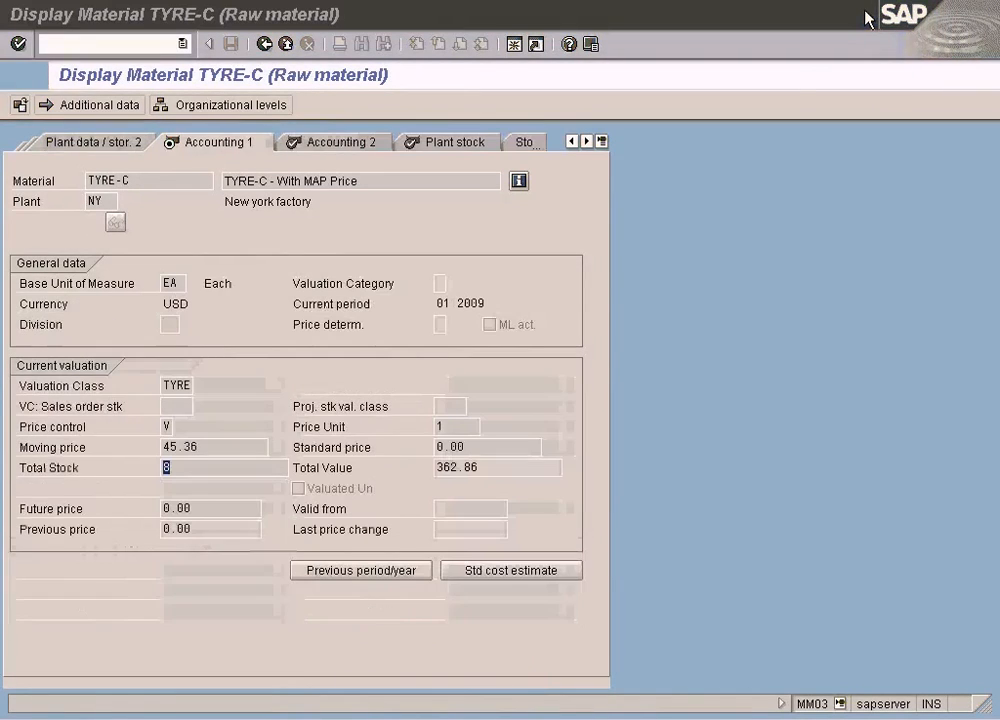
left_click(217, 468)
key("alt+Tab")
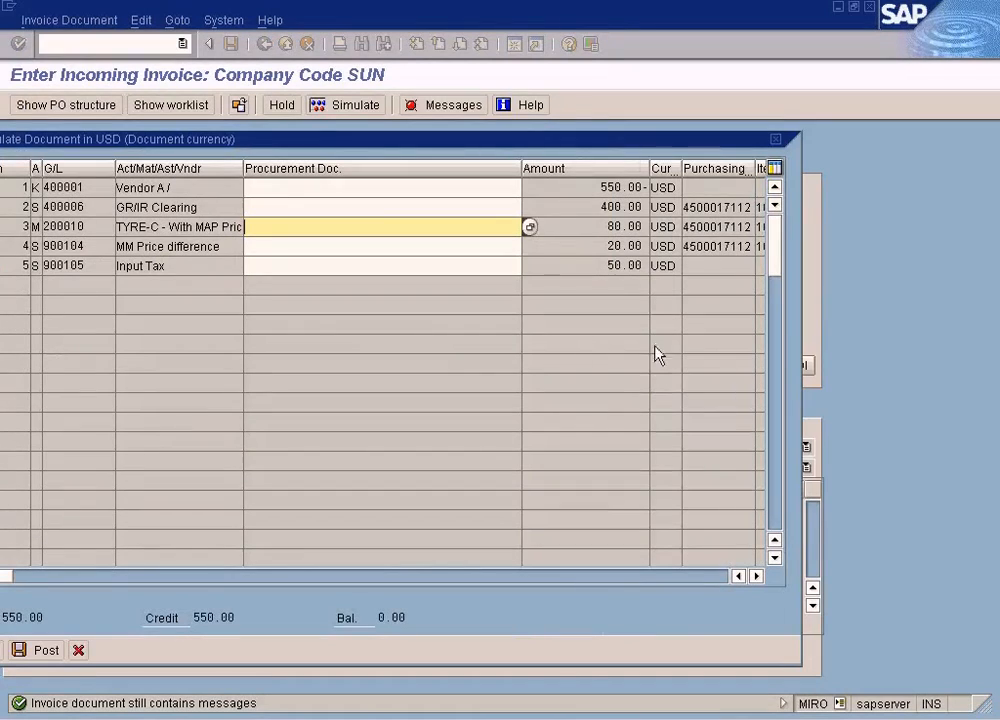
left_click(607, 227)
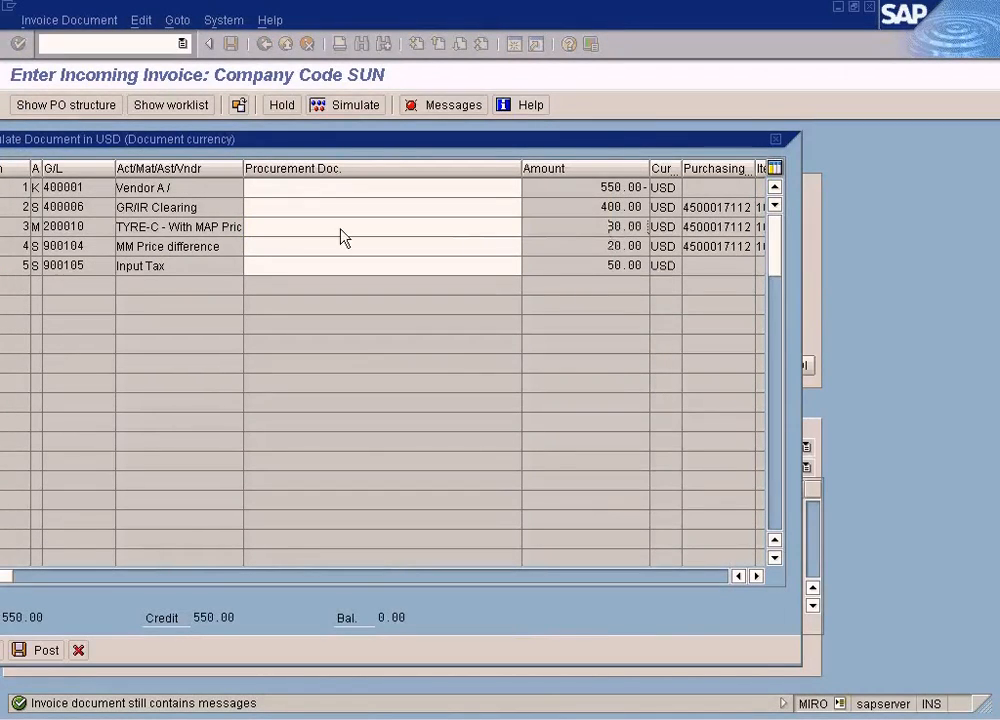
left_click(214, 232)
- Switch to the Paint drawing and add the text "8 units X $10 = $80" below the without-coverage invoice price
key("alt+Tab")
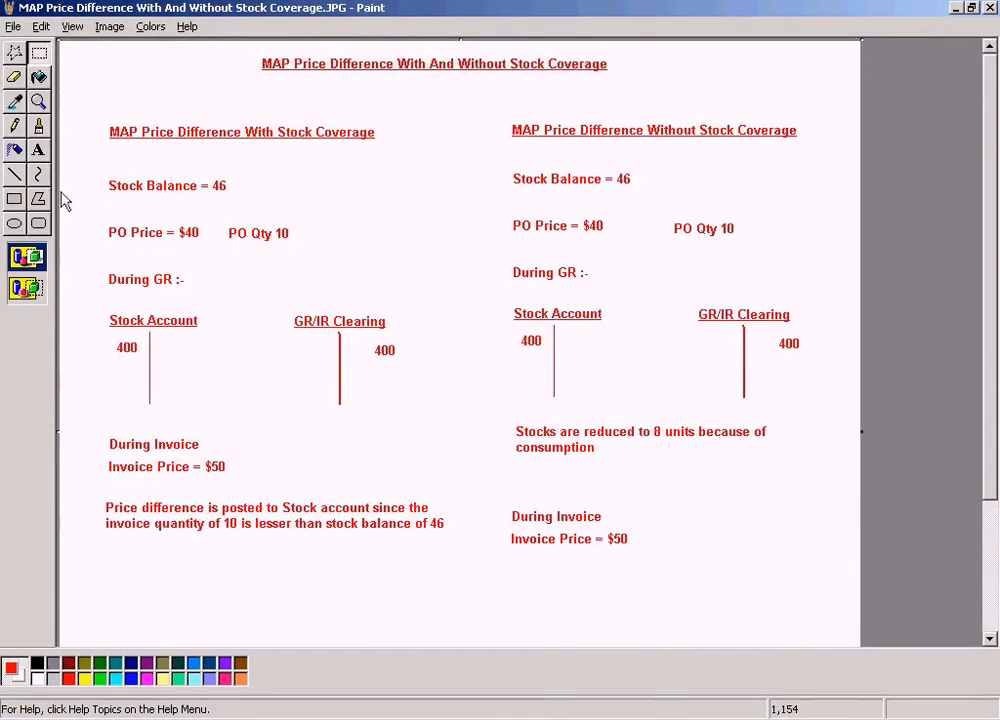
left_click_drag(512, 560, 789, 587)
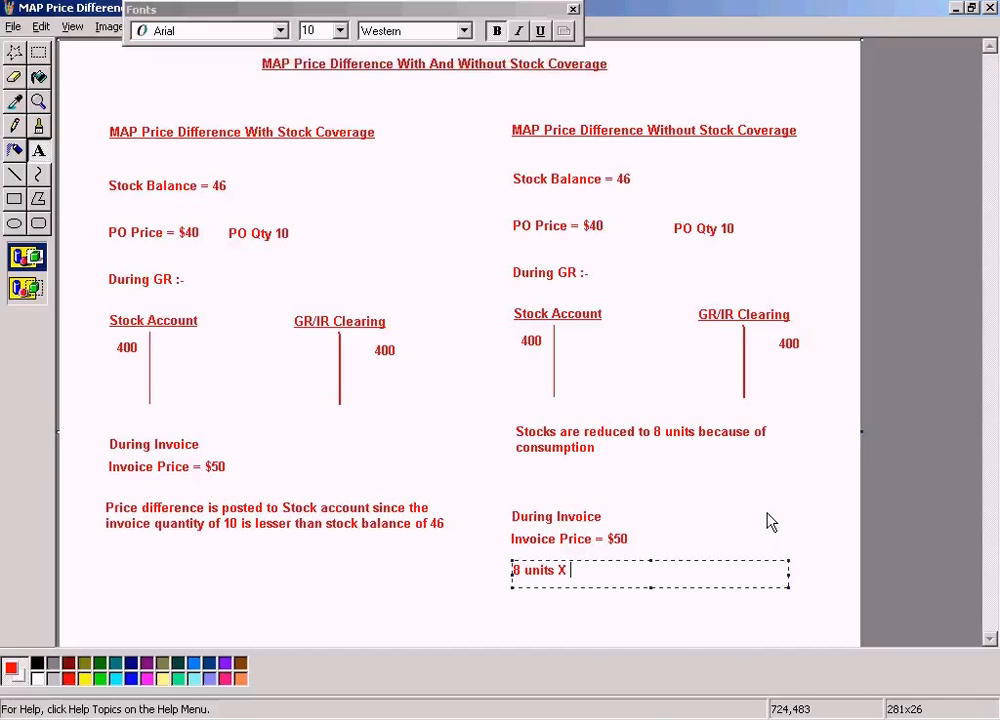
type("8 units X $10")
type("= $80")
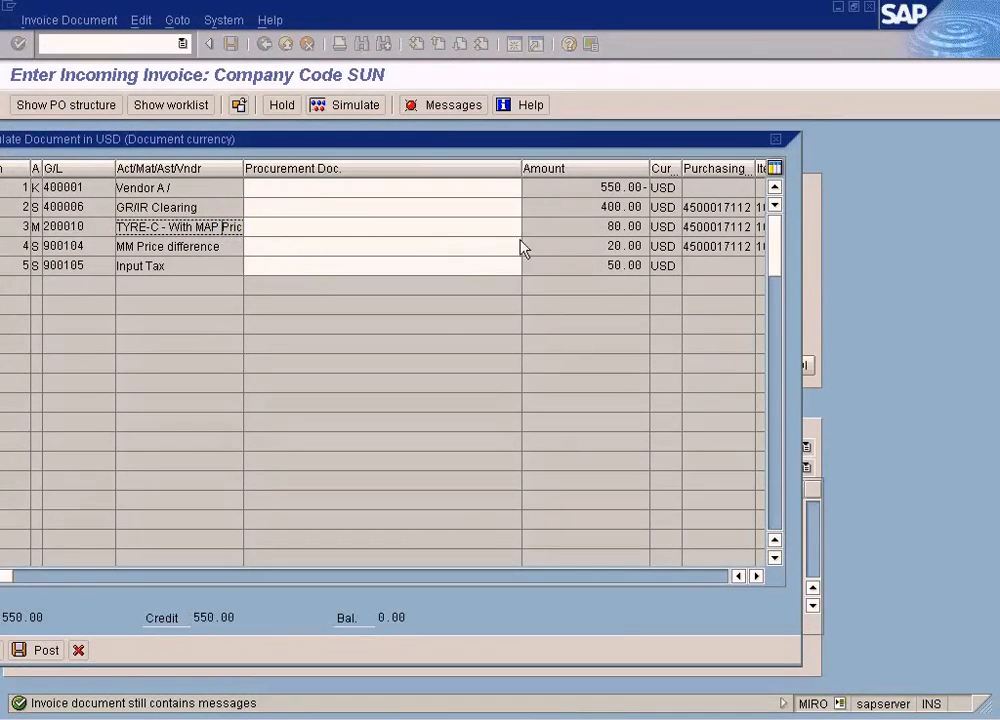
- Add the text "2 units X $10 = $20" below the 8-unit calculation
key("alt+Tab")
left_click(516, 609)
left_click_drag(511, 590, 797, 610)
type("2 units X")
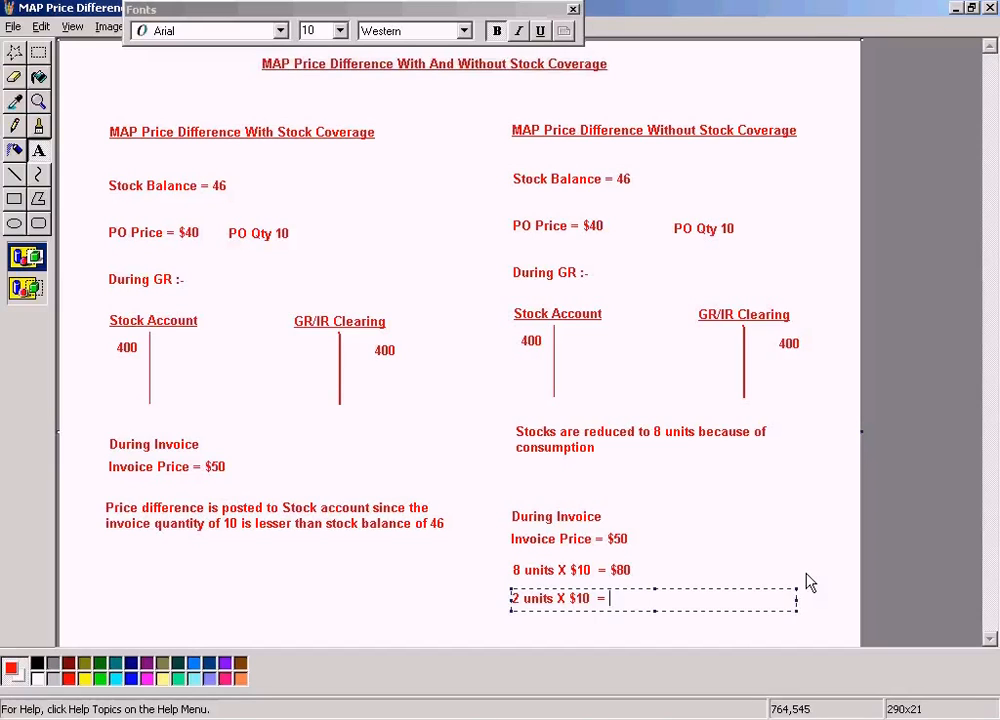
type("$10 = $20")
left_click(757, 516)
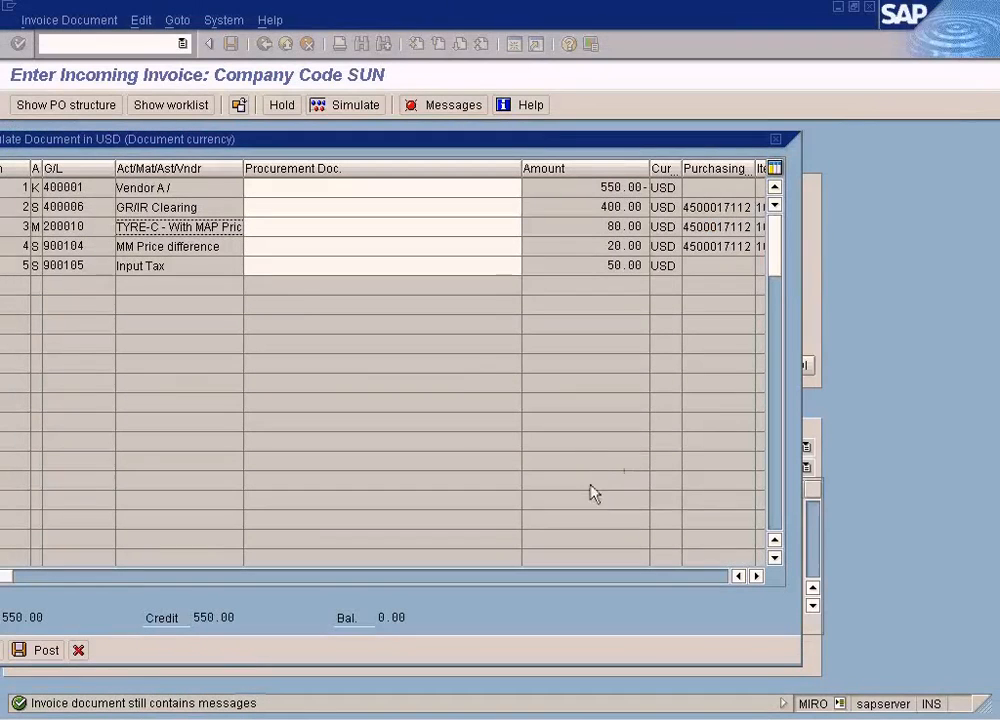
- Check the MM Price difference line in the SAP simulation, and label the $80 calculation "Charged to stock account" in the Paint drawing
left_click_drag(226, 246, 116, 246)
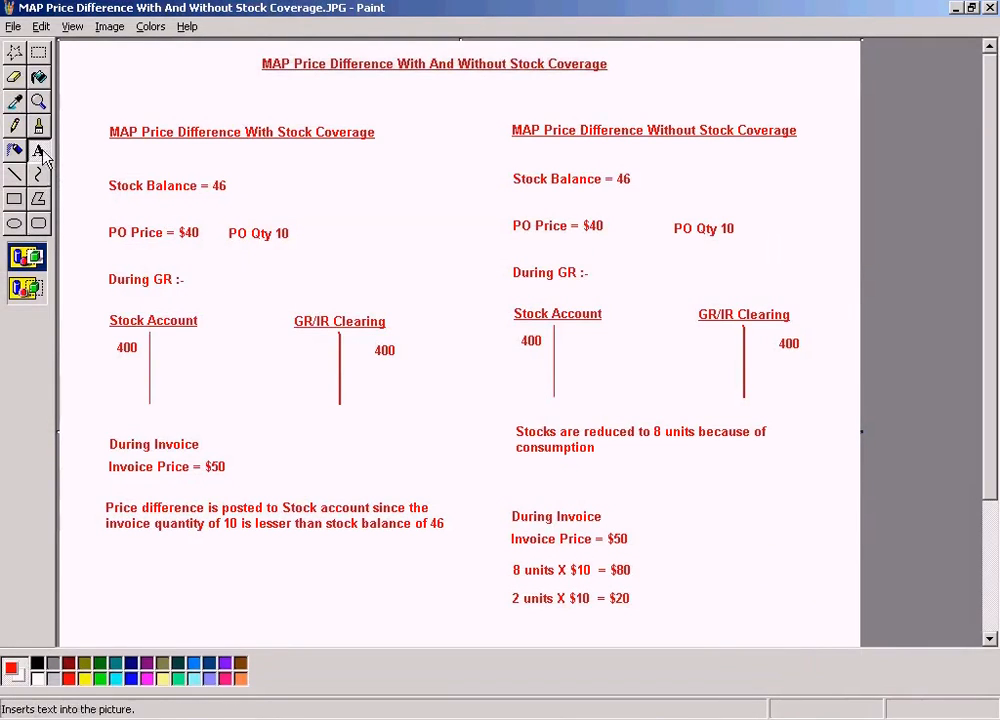
left_click_drag(645, 563, 846, 579)
type("C")
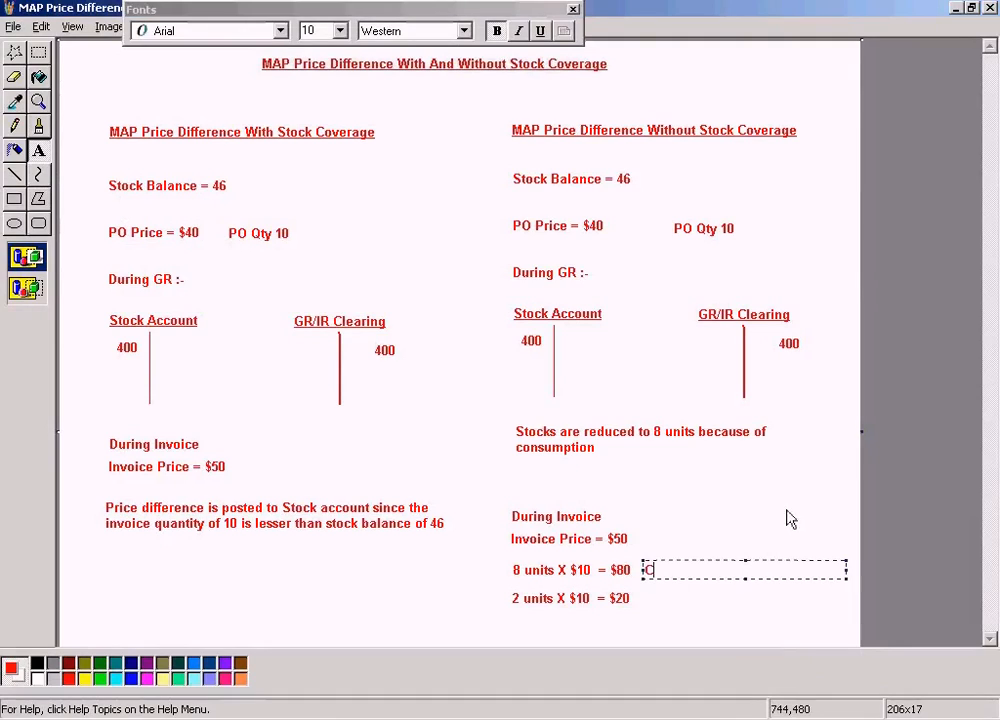
type("harged to stoc")
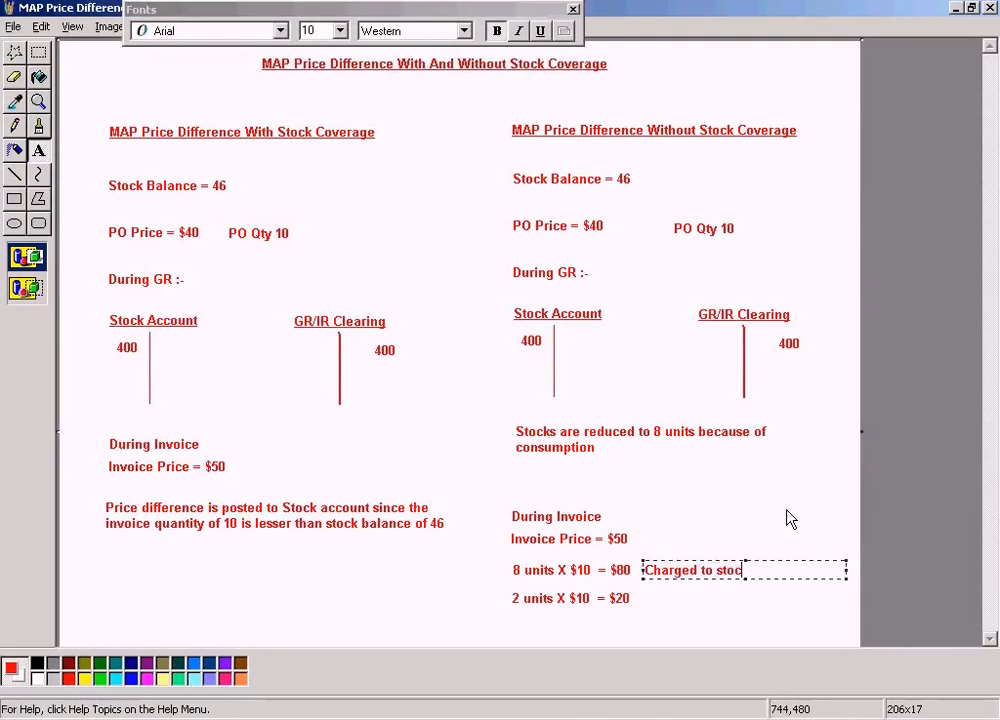
type("k account")
key("Return")
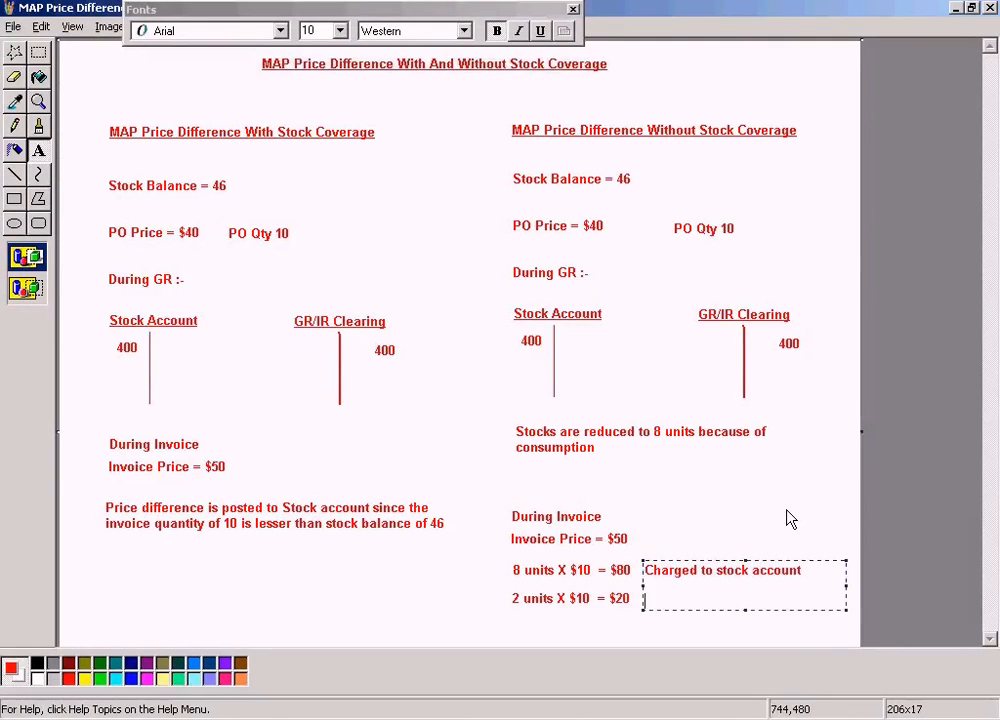
- Add "Charge to the price difference account" beside the $20 calculation and finish the text block
type("Charge to the pri")
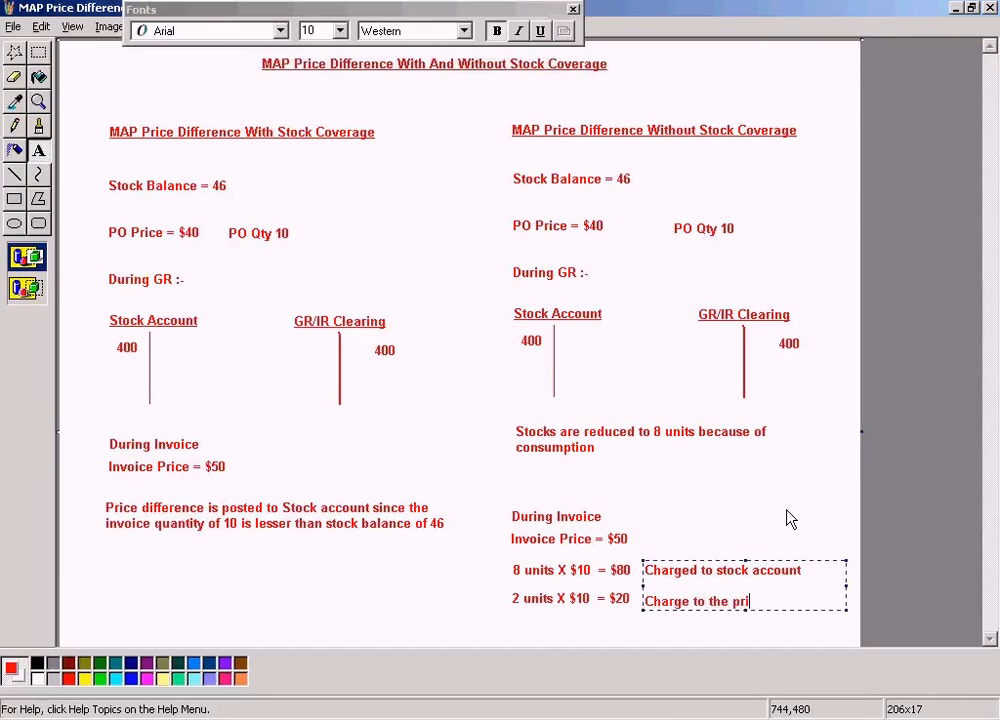
type("ce difference")
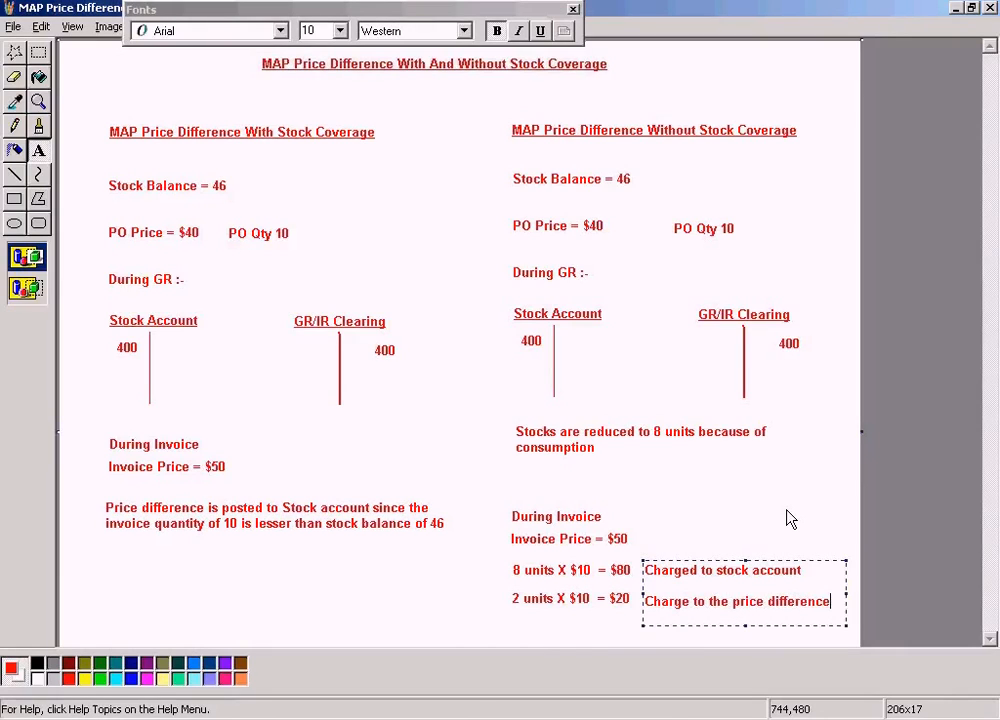
type(" account")
left_click(763, 511)
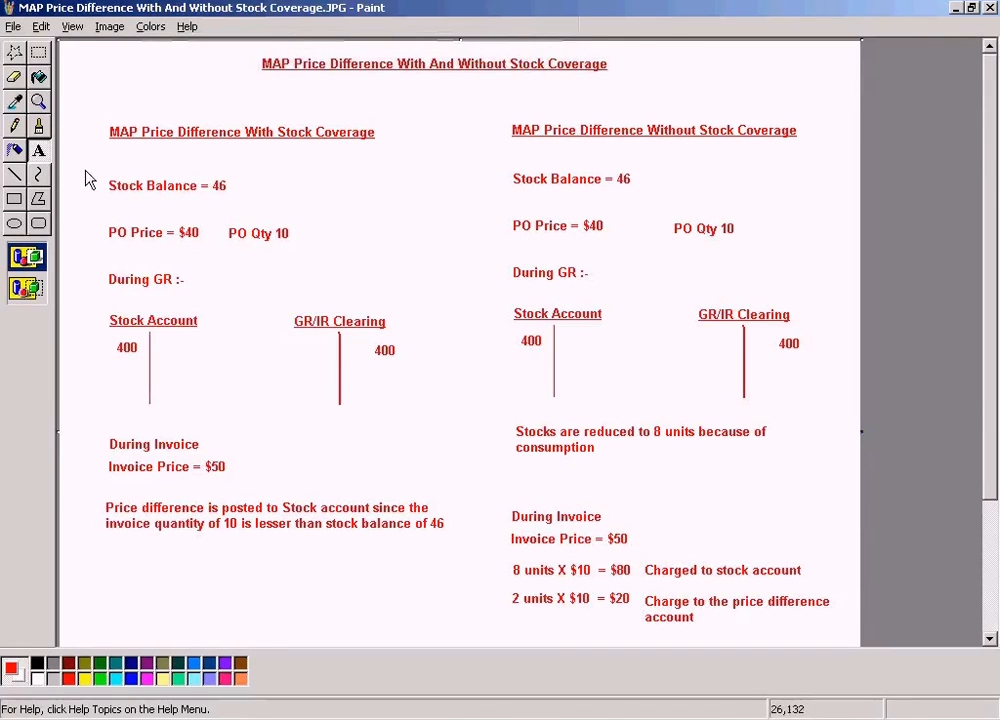
- Move the "2 units X $10 = $20" text slightly down to line up with its two-line note
left_click(39, 54)
left_click_drag(505, 588, 642, 616)
left_click_drag(615, 606, 615, 614)
left_click(744, 519)
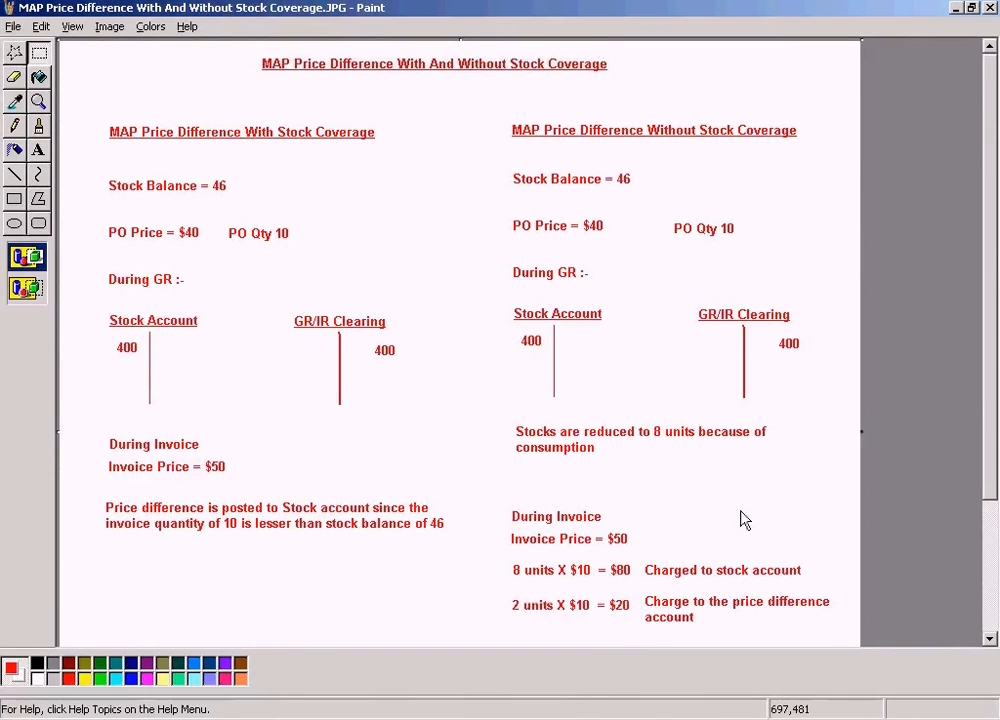
- Save the Paint drawing and return to the simulated invoice document in SAP
left_click(13, 24)
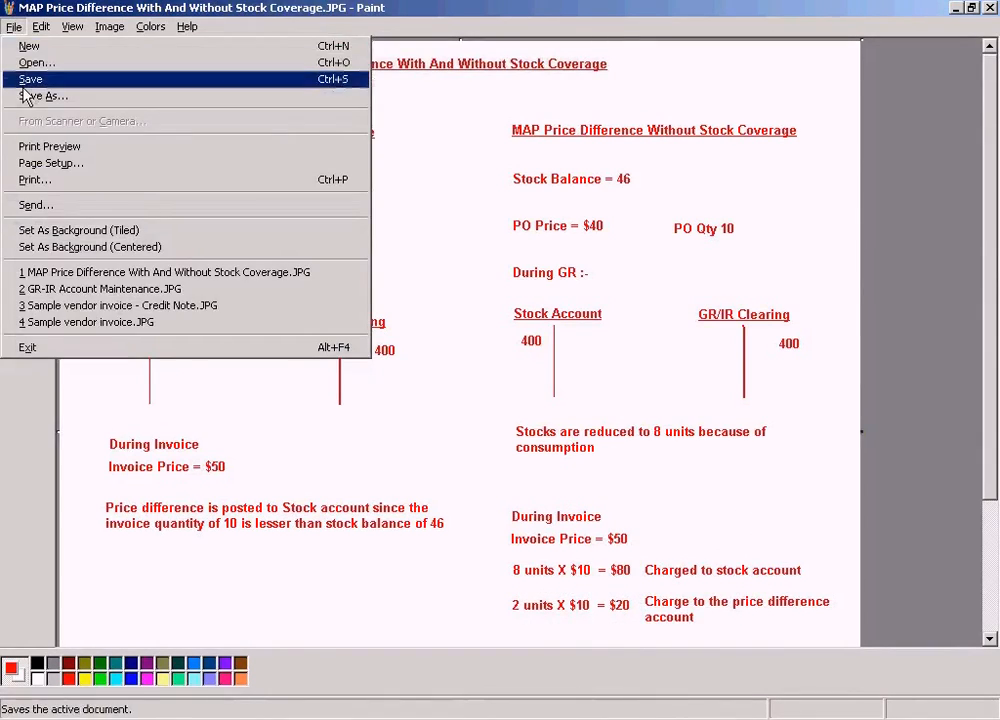
left_click(22, 76)
key("alt+Tab")
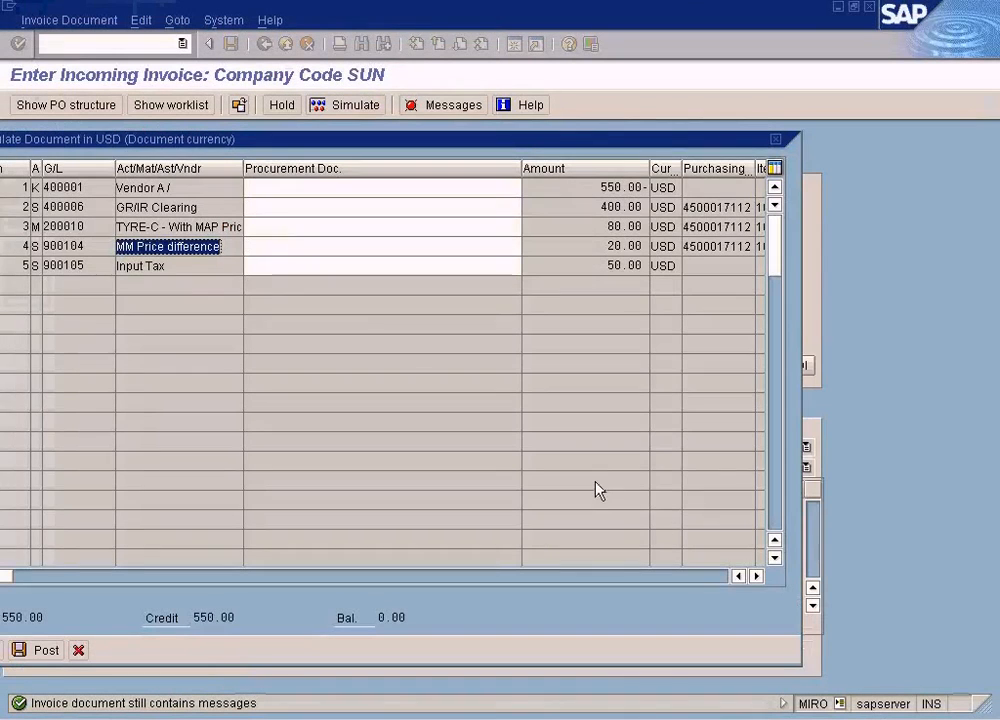
- Check the TYRE-C stock and MM Price difference amounts in the simulated document, and post the invoice
left_click(577, 246)
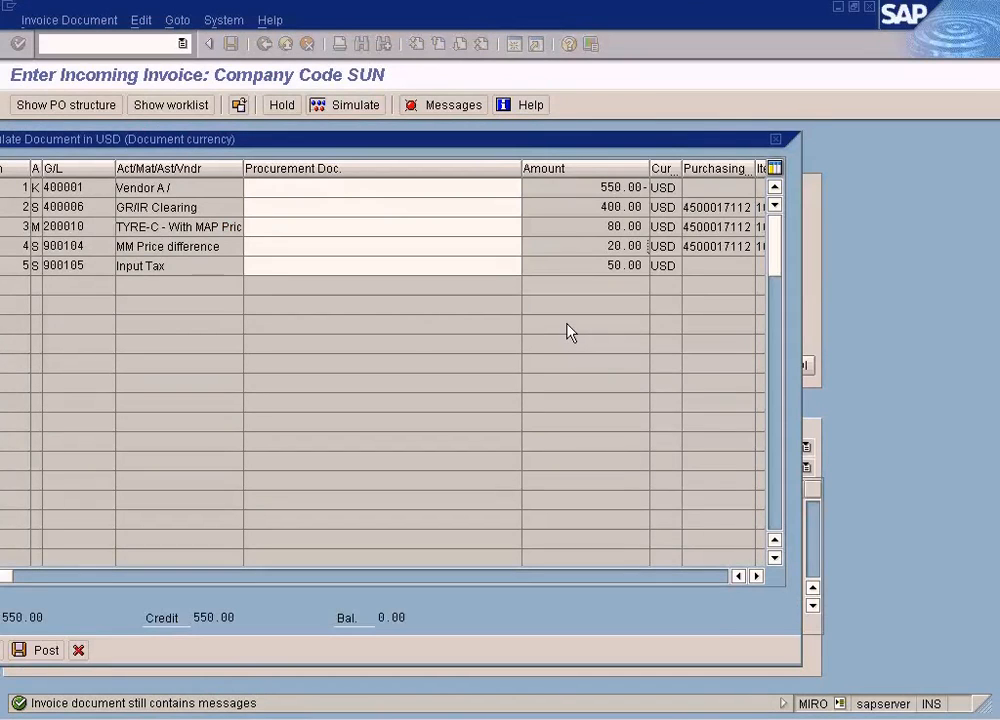
left_click(580, 231)
double_click(80, 226)
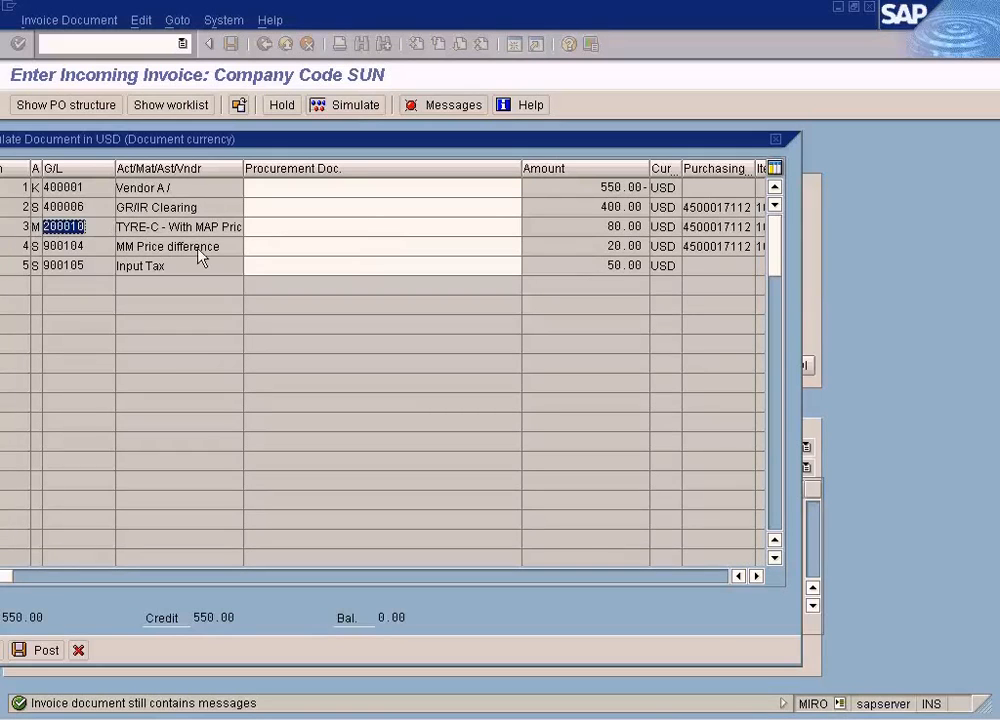
double_click(540, 228)
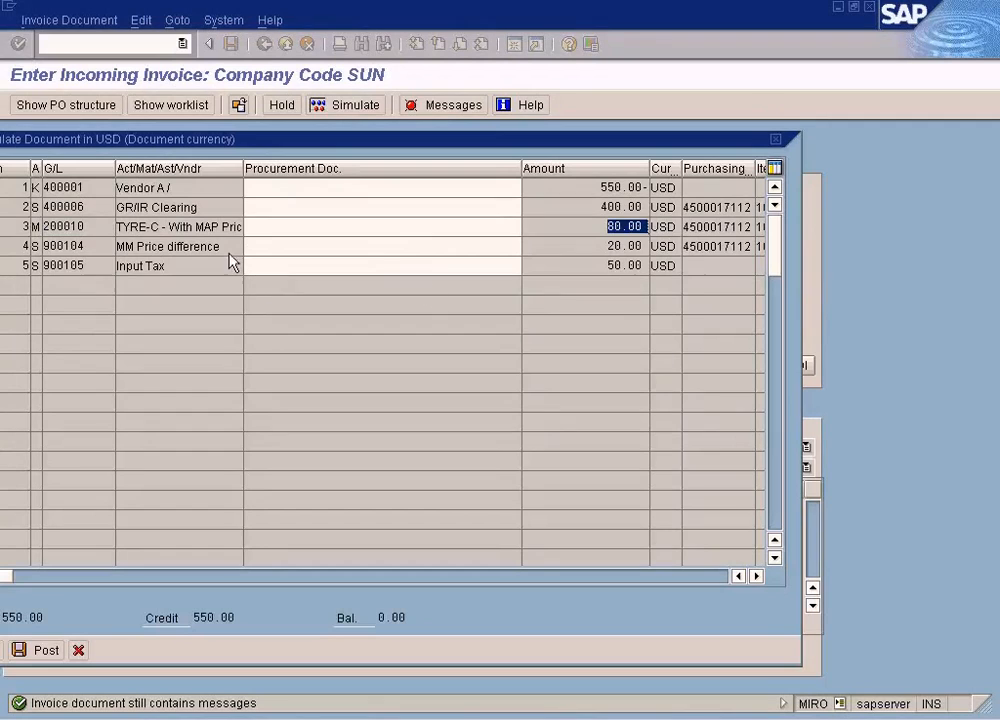
left_click_drag(222, 246, 153, 247)
double_click(628, 247)
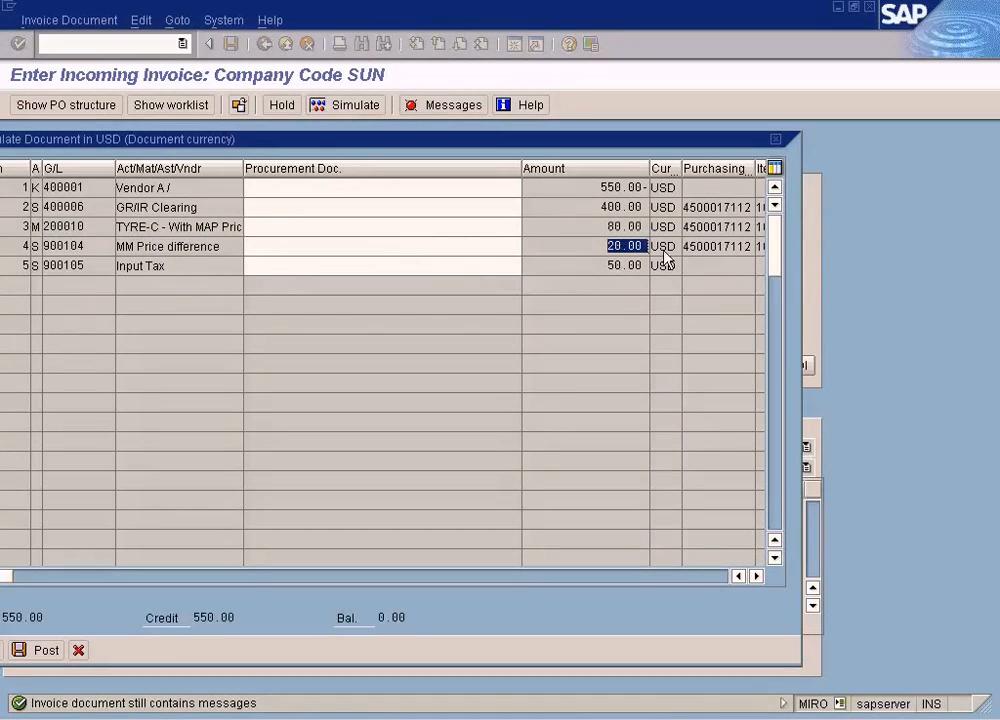
left_click(57, 655)
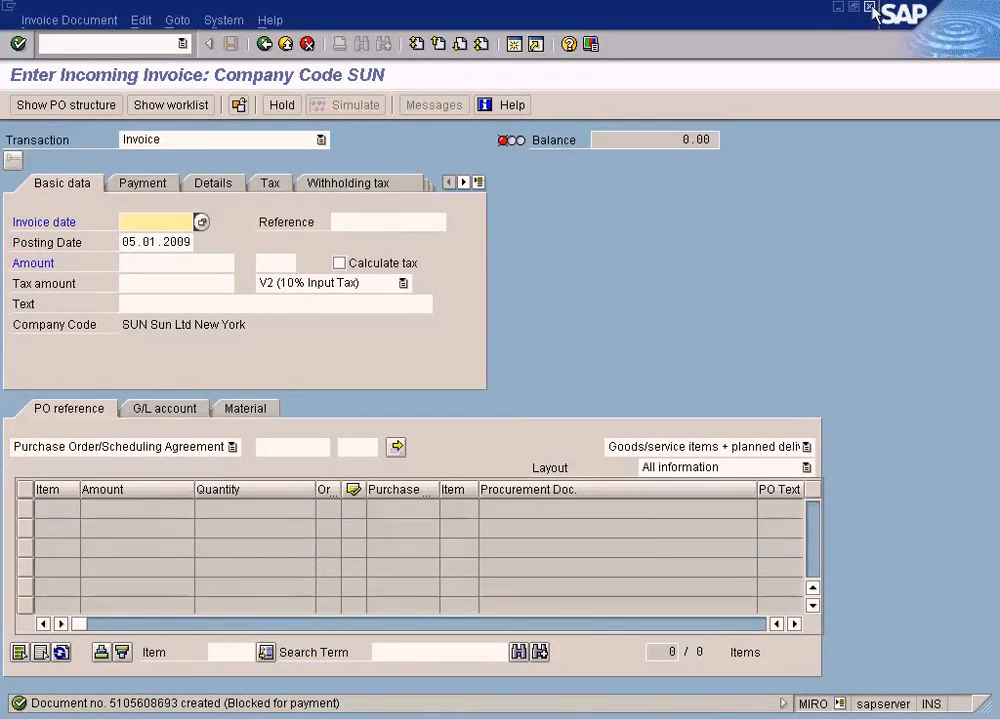
- In the other SAP invoice-entry session, display the invoiced TYRE-C purchase order with transaction ME23N
left_click(385, 718)
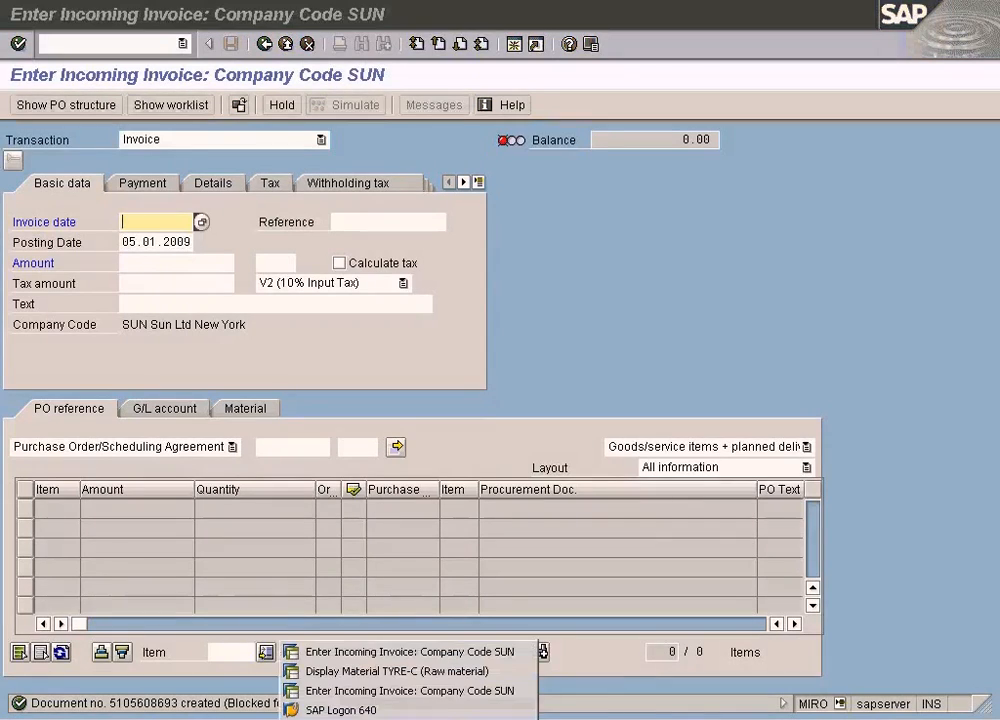
left_click(385, 691)
left_click(104, 46)
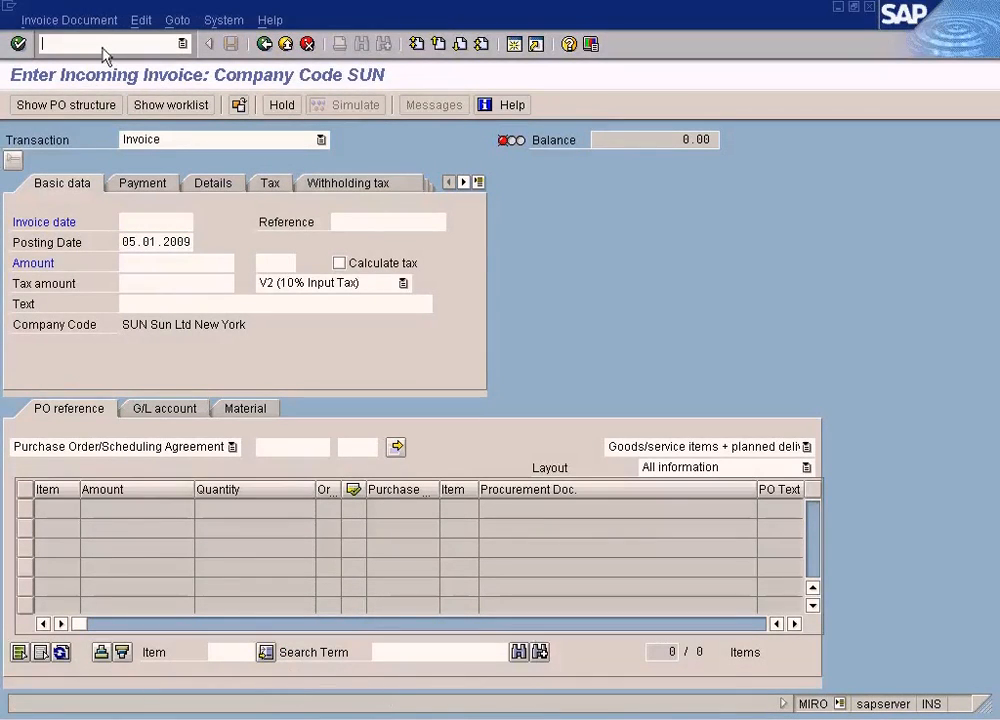
type("/me")
type("29n")
key("Return")
type("/nm23")
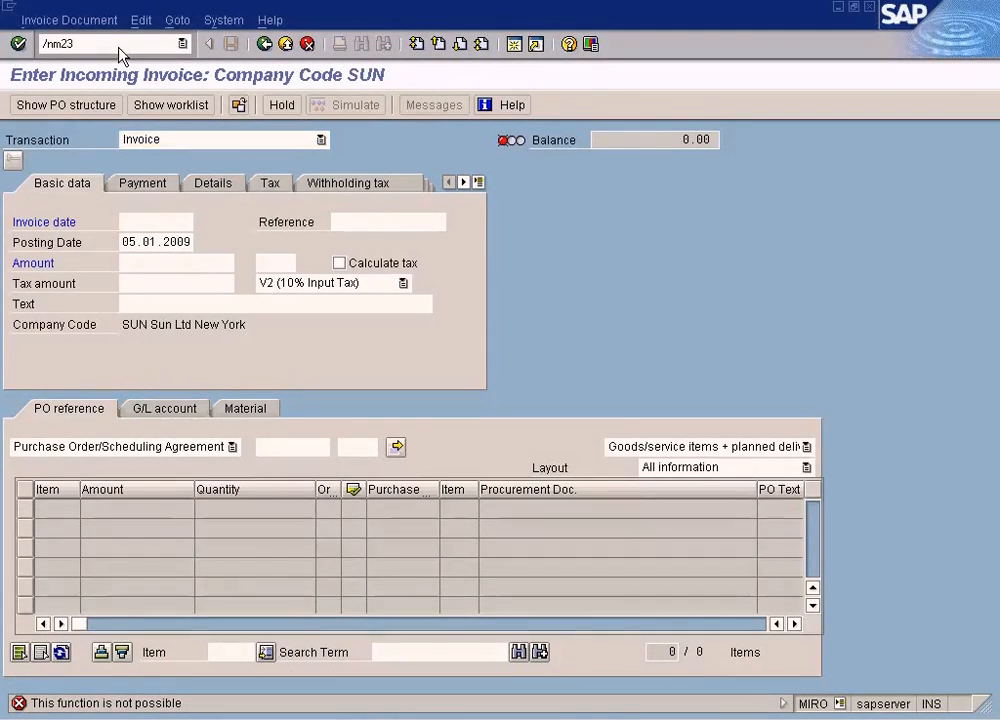
key("BackSpace")
key("BackSpace")
type("e23n")
key("Return")
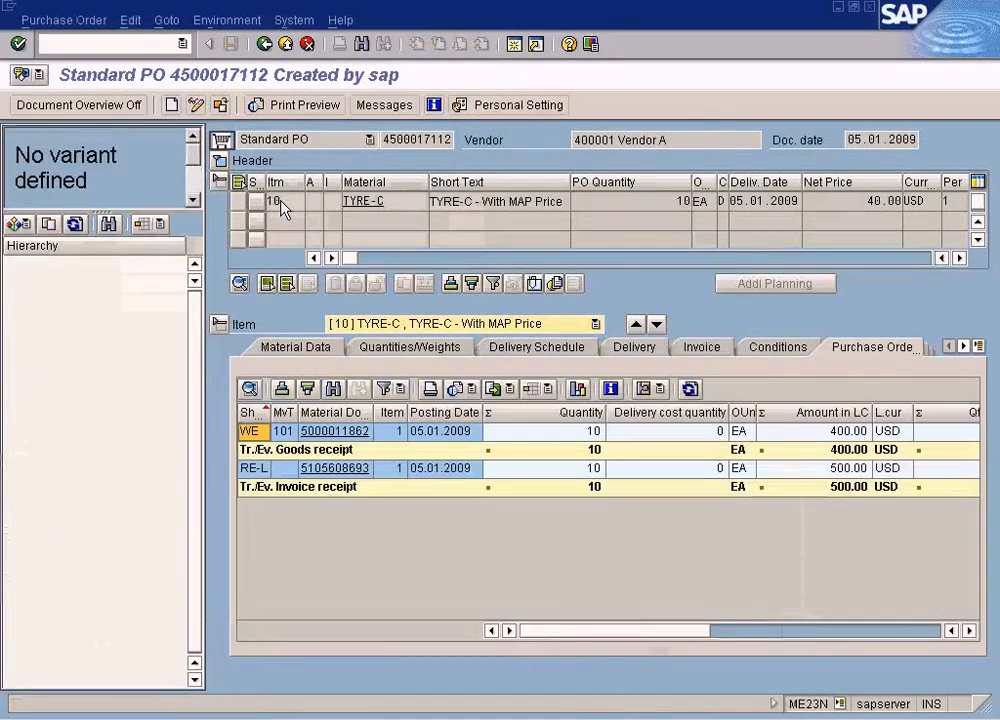
- Open the accounting document of the invoice receipt listed in the purchase order history
left_click(352, 472)
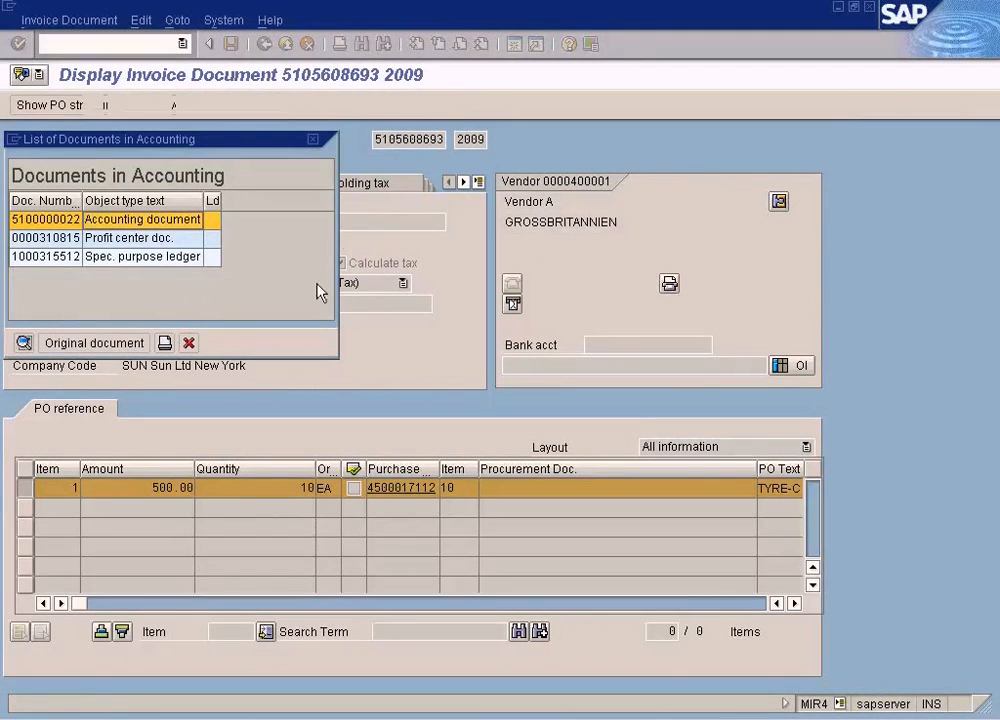
key("Return")
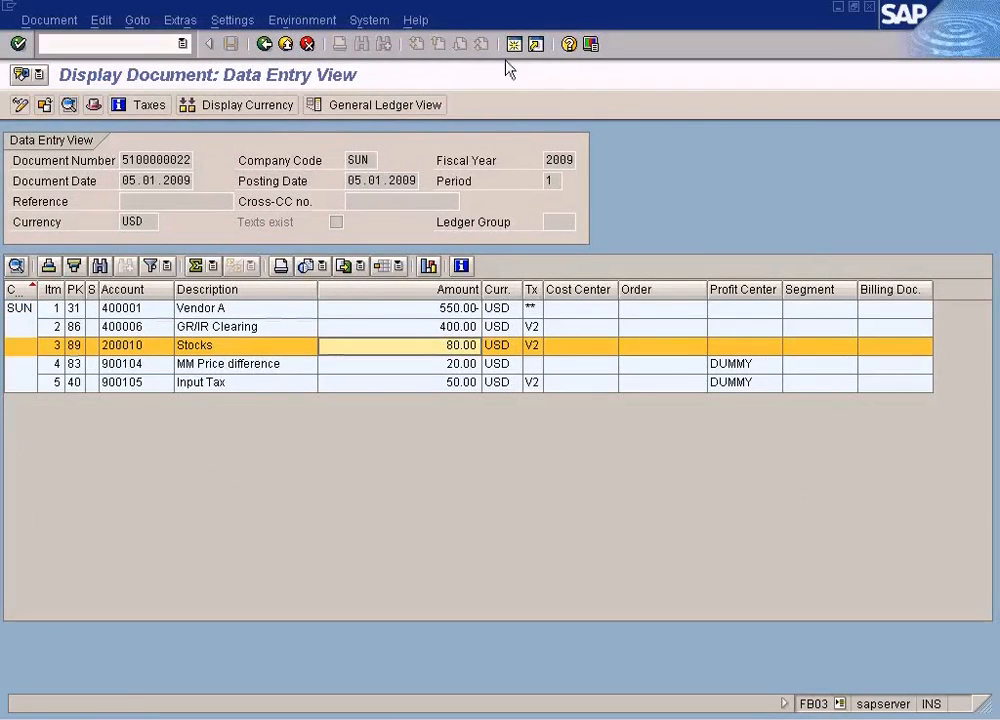
- In a new SAP session, use ME23N to display the preceding TYRE-C purchase order, whose number ends in 1
left_click(514, 46)
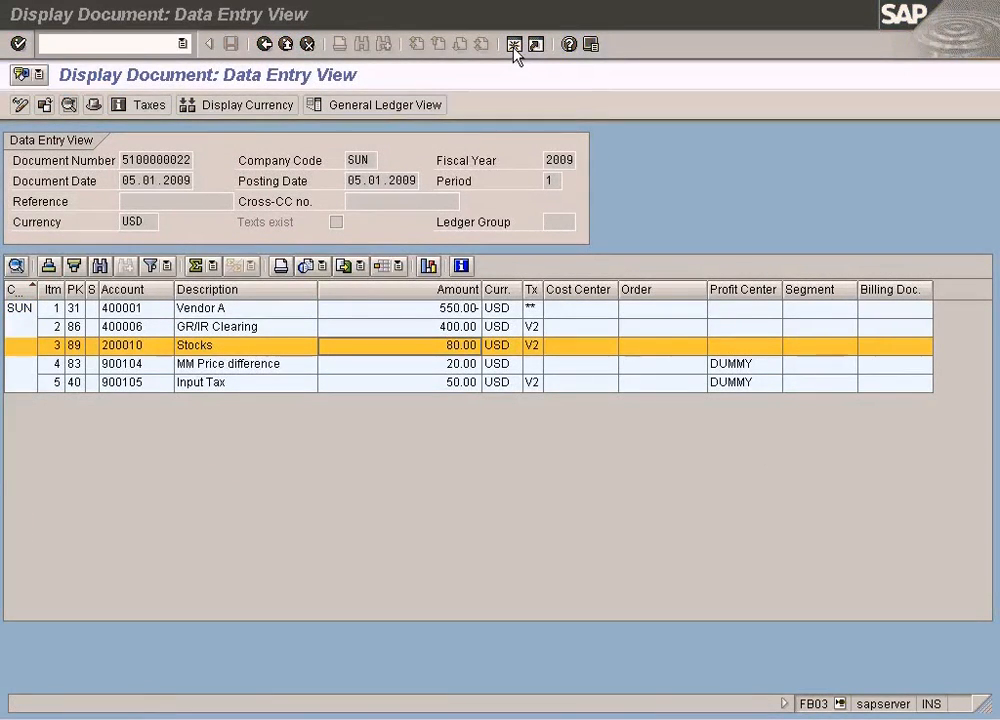
type("me23")
key("Return")
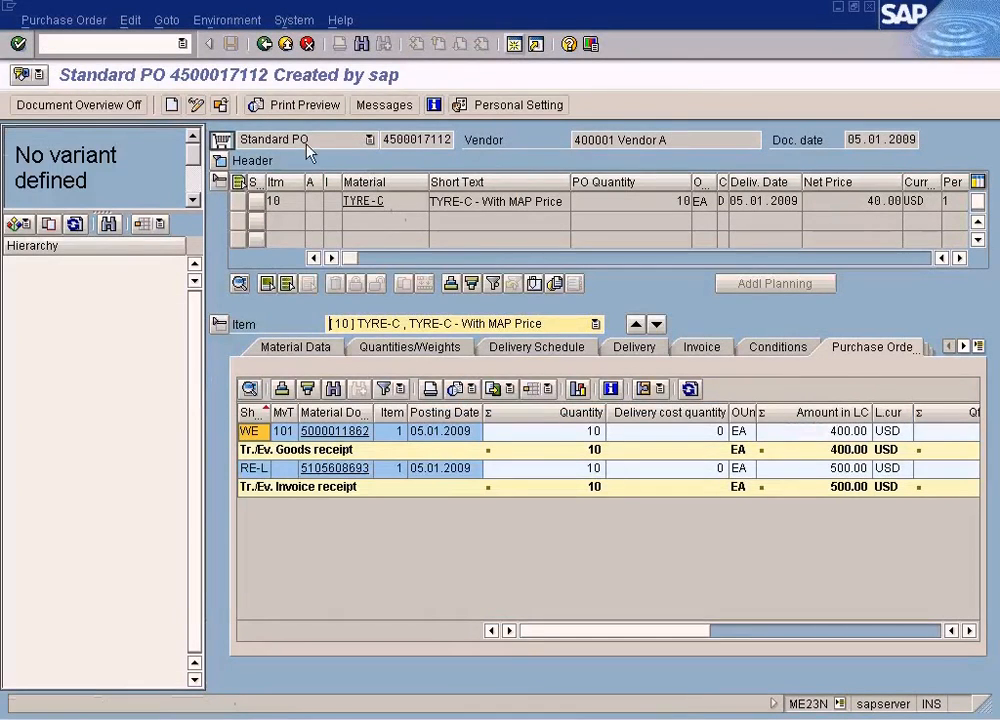
left_click(221, 105)
type("1")
key("Return")
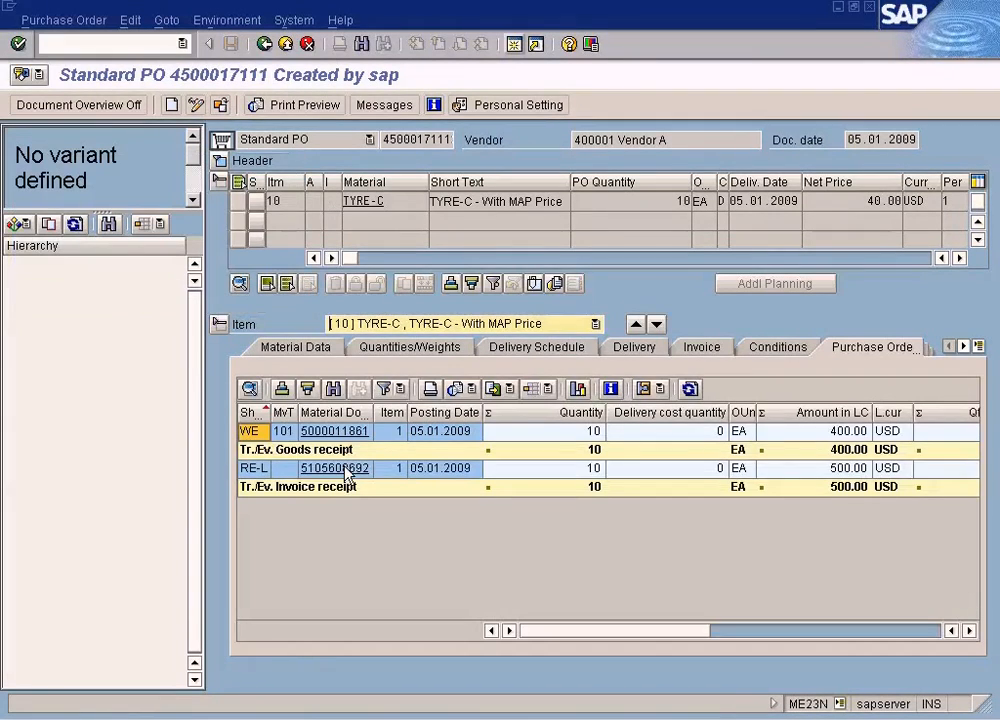
- Open the accounting document for the preceding purchase order's invoice receipt
left_click(345, 468)
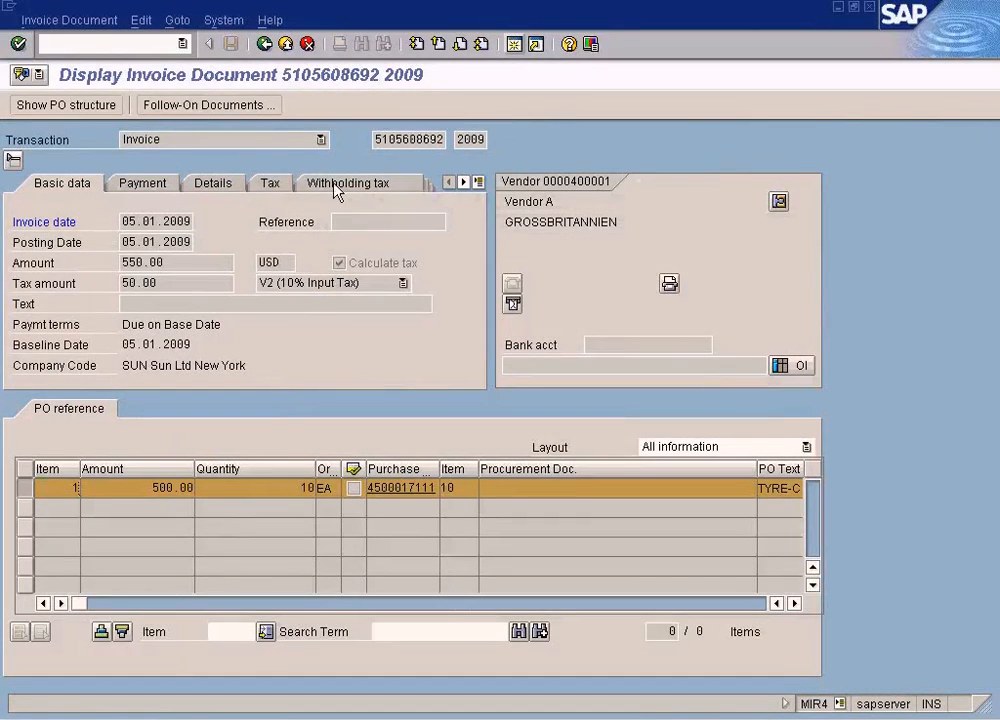
left_click(254, 106)
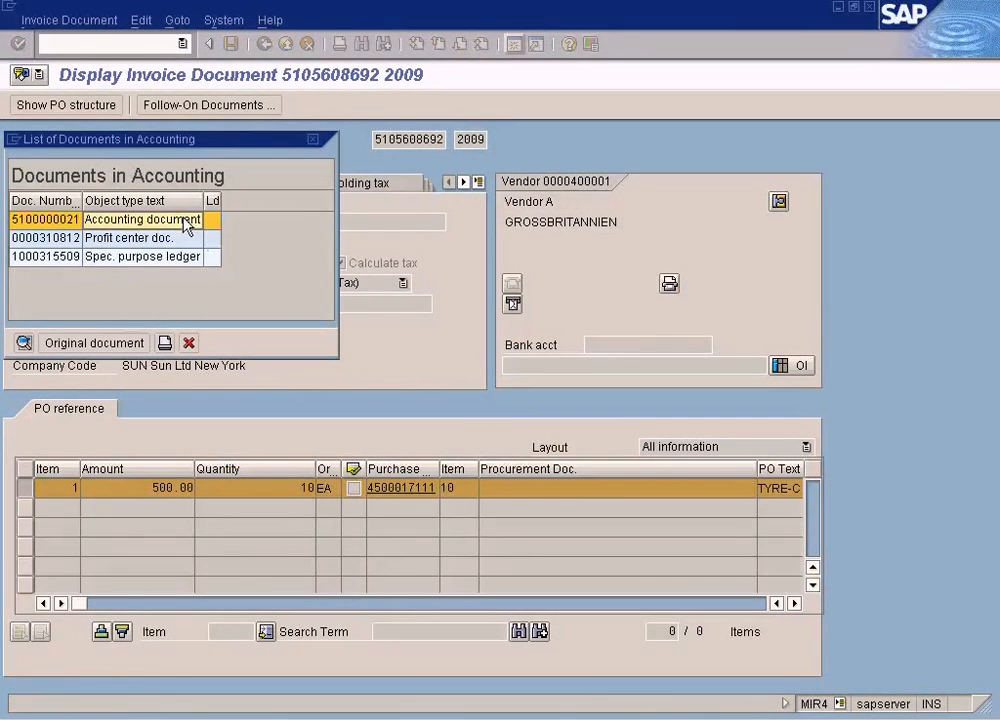
left_click(22, 343)
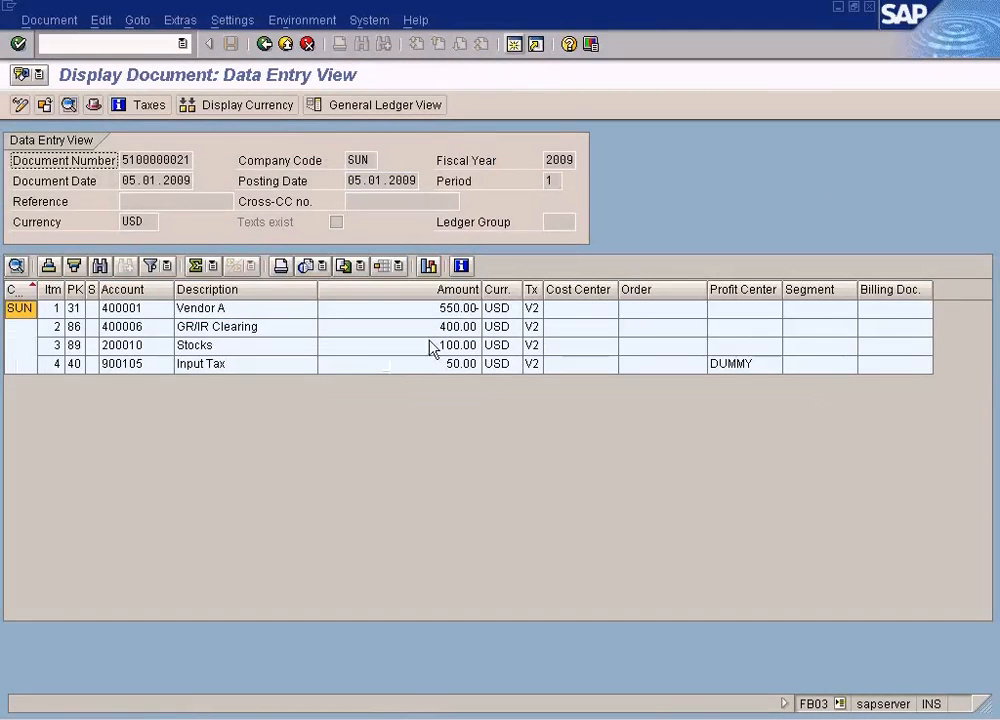
- Compare the Stocks and MM Price difference lines in the accounting documents of the two invoices
left_click(432, 346)
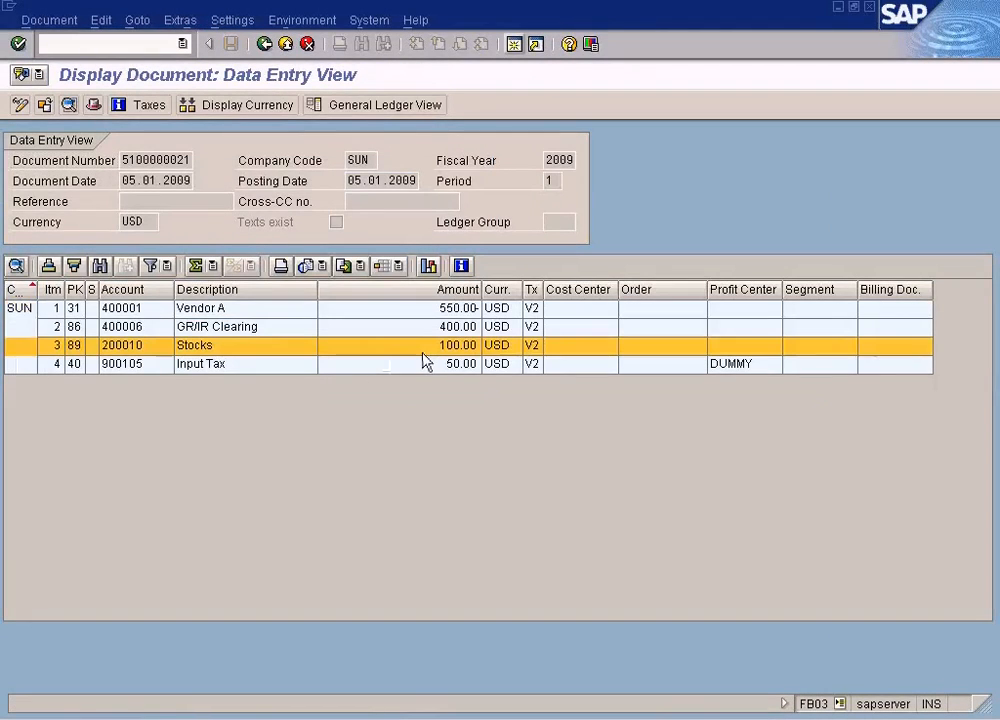
left_click(250, 348)
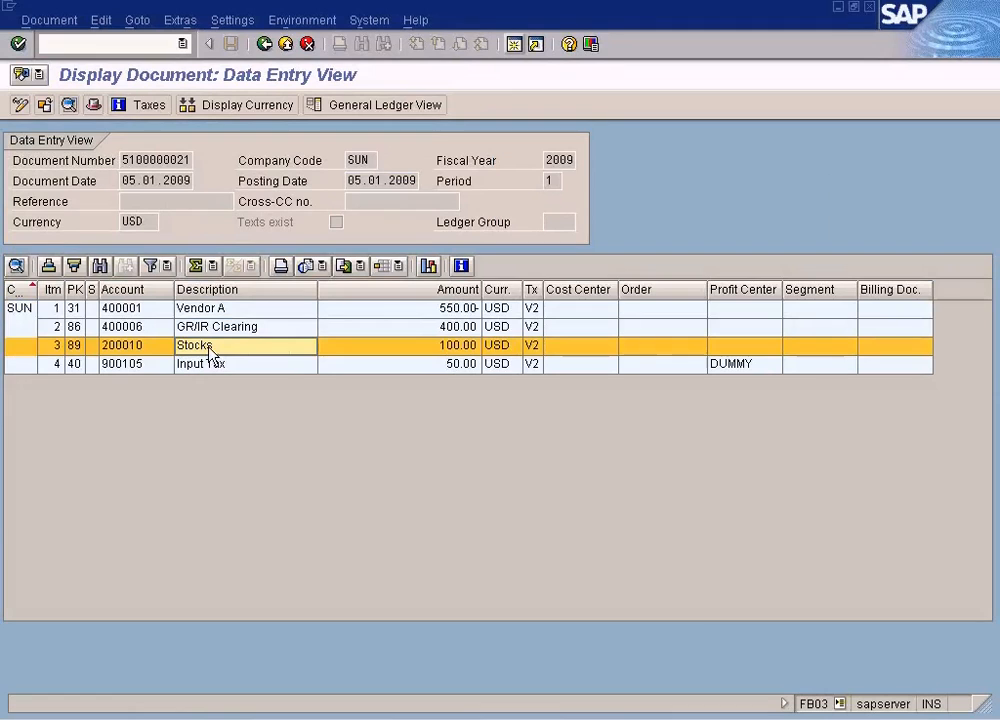
left_click(453, 350)
key("alt+Tab")
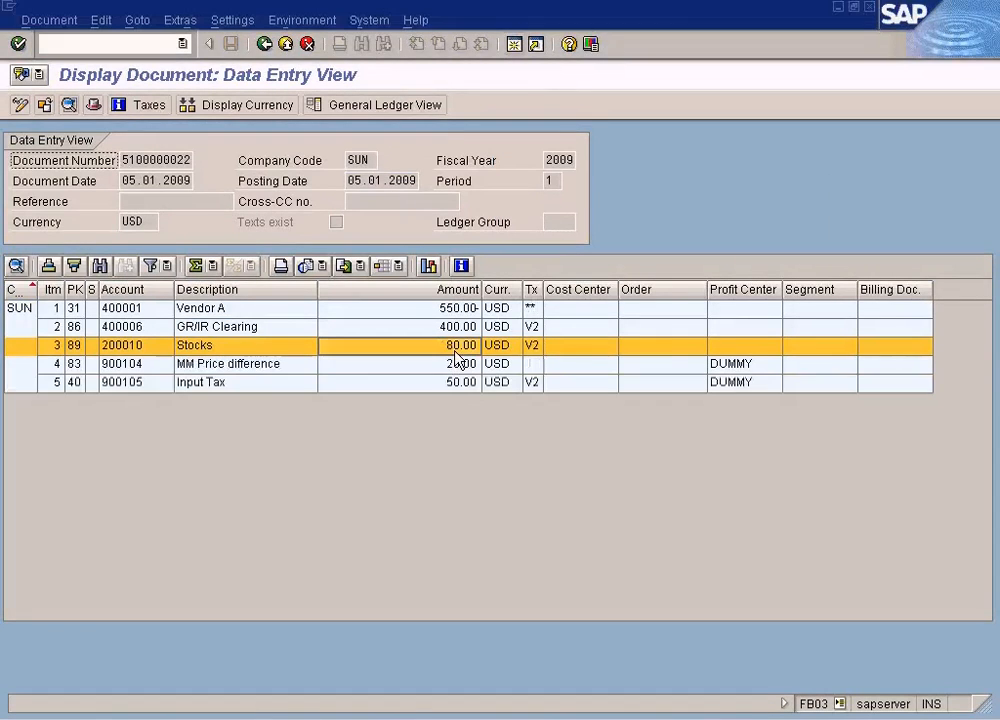
left_click(434, 367)
left_click(438, 350)
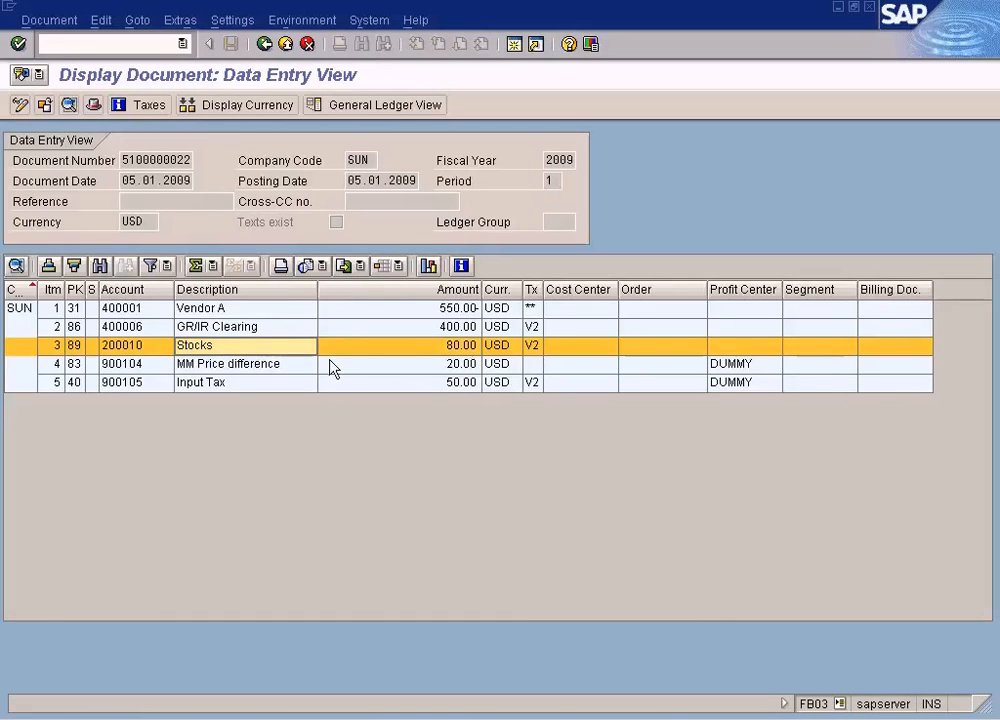
left_click(441, 366)
left_click(271, 370)
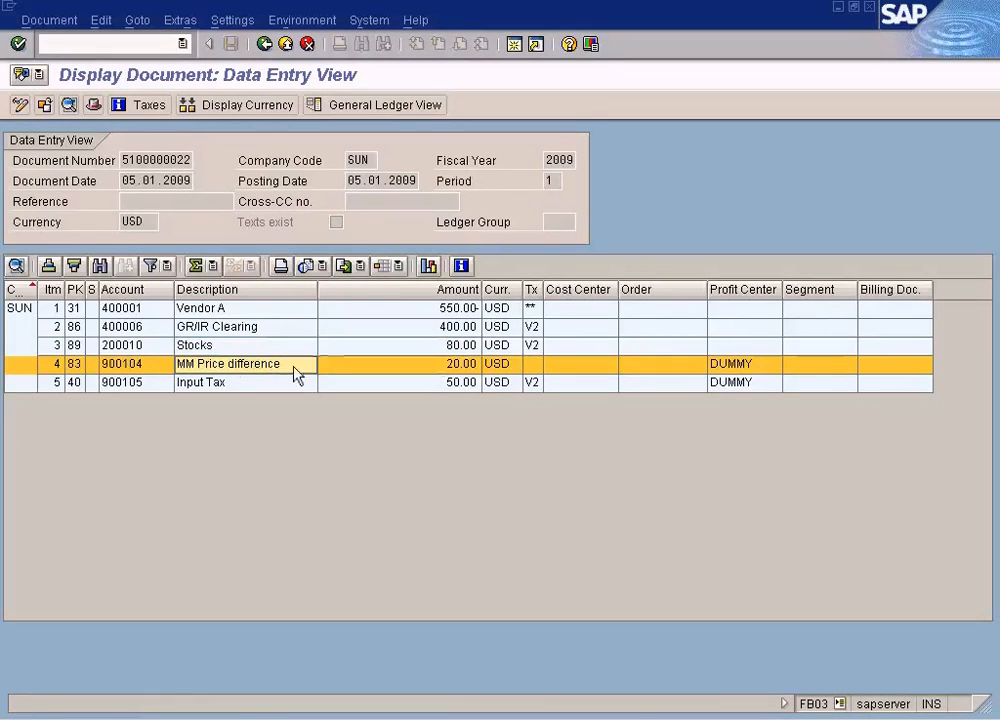
left_click(441, 368)
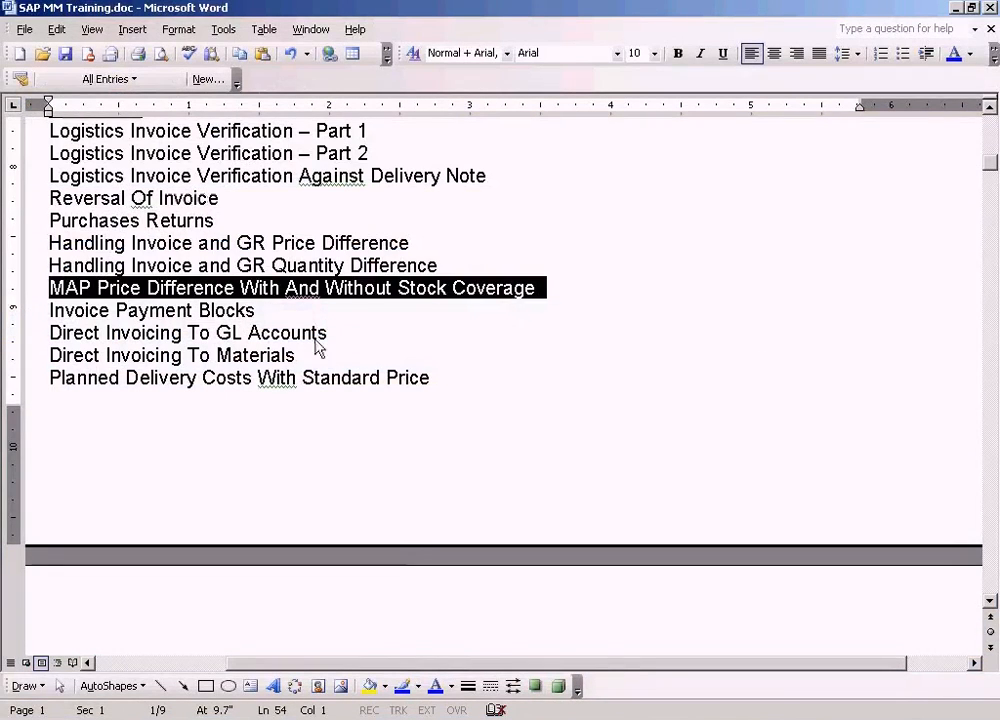
- Switch to SAP MM Training.doc in Word and highlight the "MAP Price Difference With And Without Stock Coverage" topic, ending with the word "Without"
left_click(313, 332)
double_click(261, 288)
triple_click(384, 289)
left_click(460, 330)
double_click(366, 290)
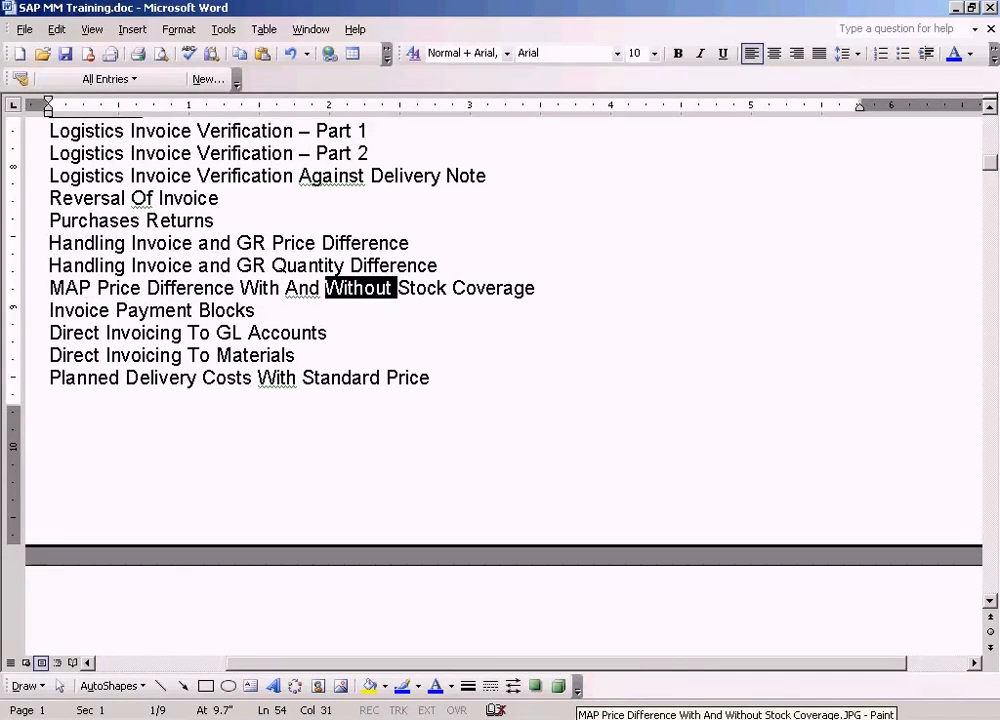
- Return to the Paint drawing and outline the stock-reduction note and the During Invoice text under Without Stock Coverage
left_click(590, 718)
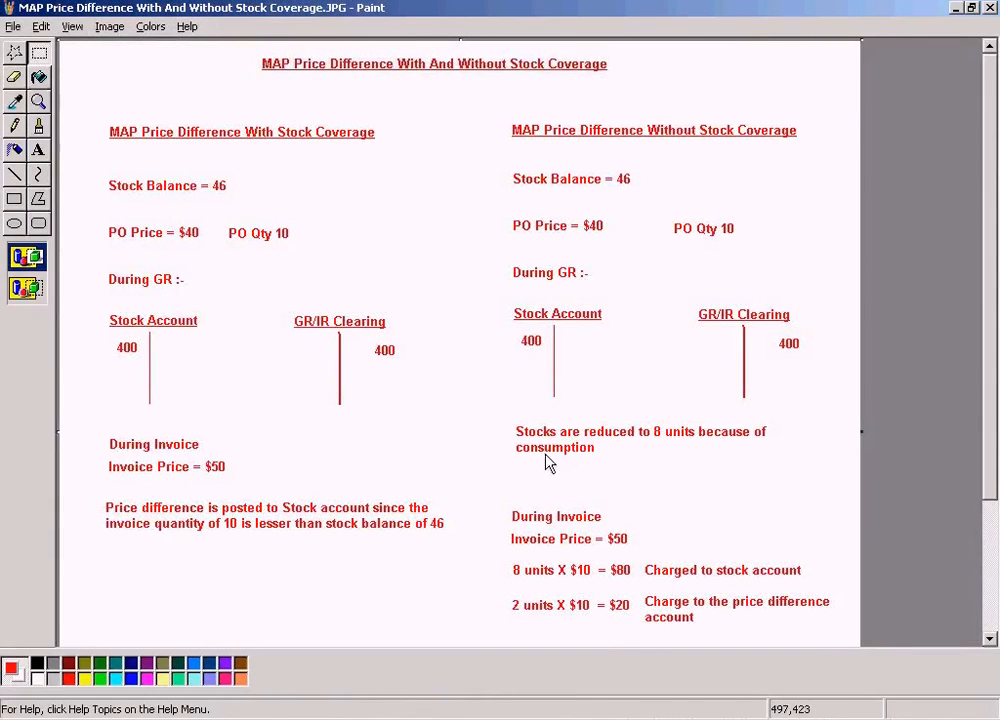
left_click_drag(504, 419, 768, 460)
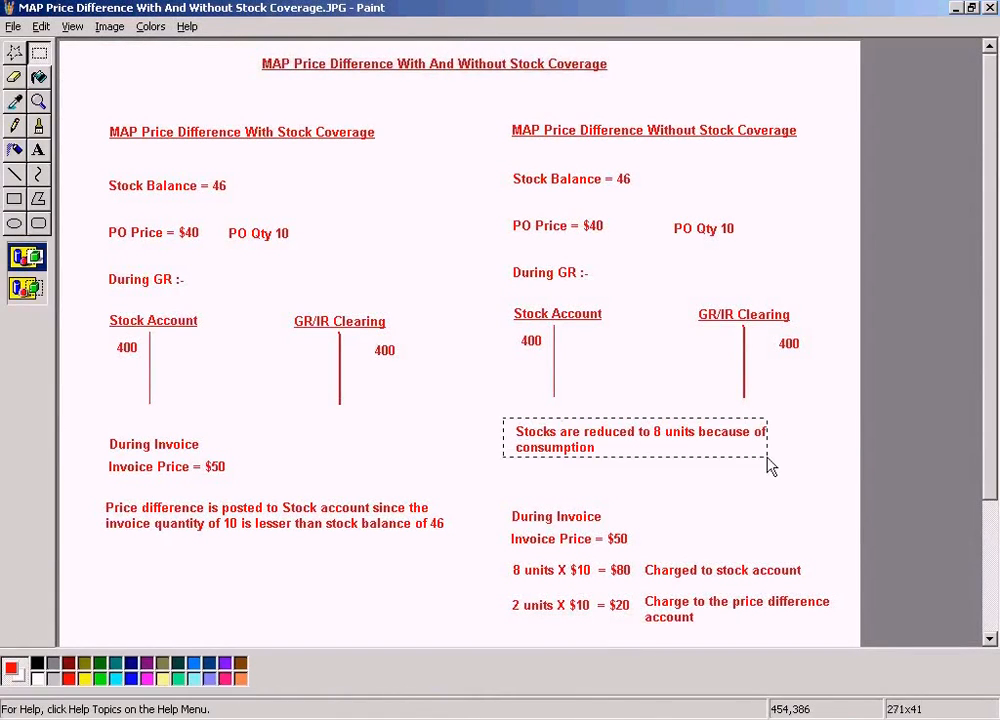
left_click_drag(510, 495, 681, 549)
left_click(728, 514)
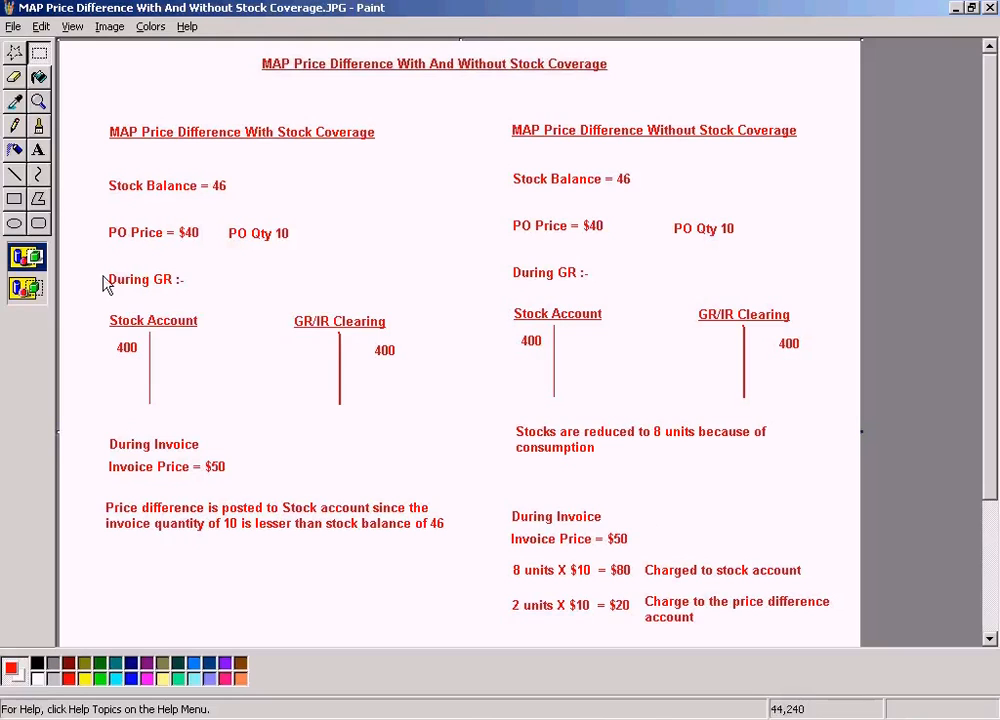
- Add the text "Invoice Qty = 10" beside the invoice price in the Without Stock Coverage section
left_click(38, 150)
left_click_drag(673, 533, 826, 560)
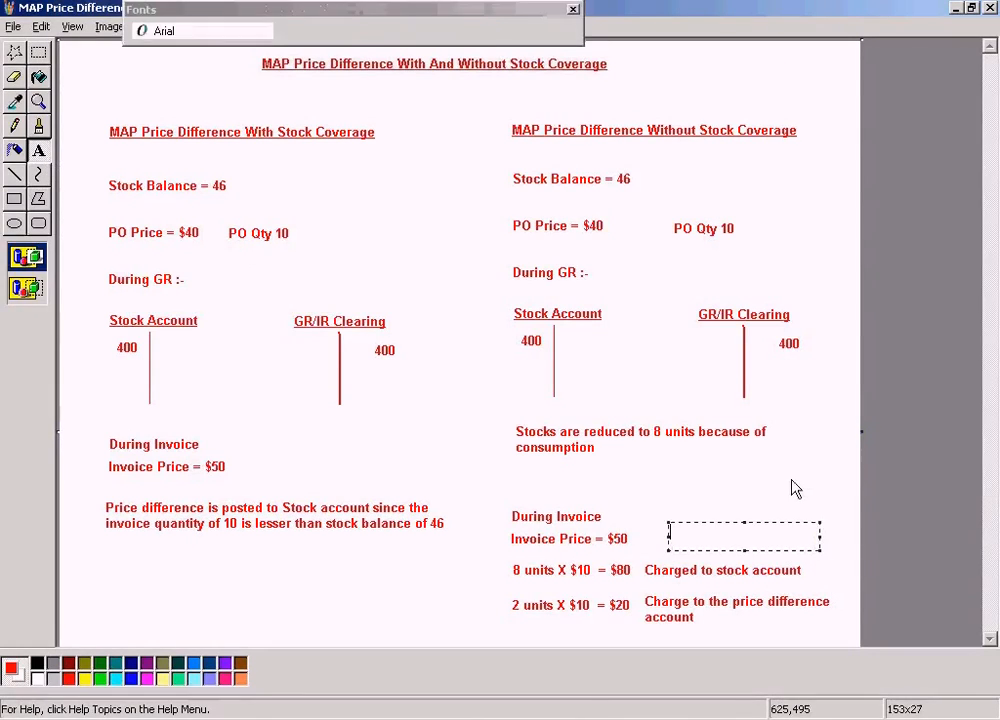
type("Invoice Q")
type("ty 10")
type("= 10")
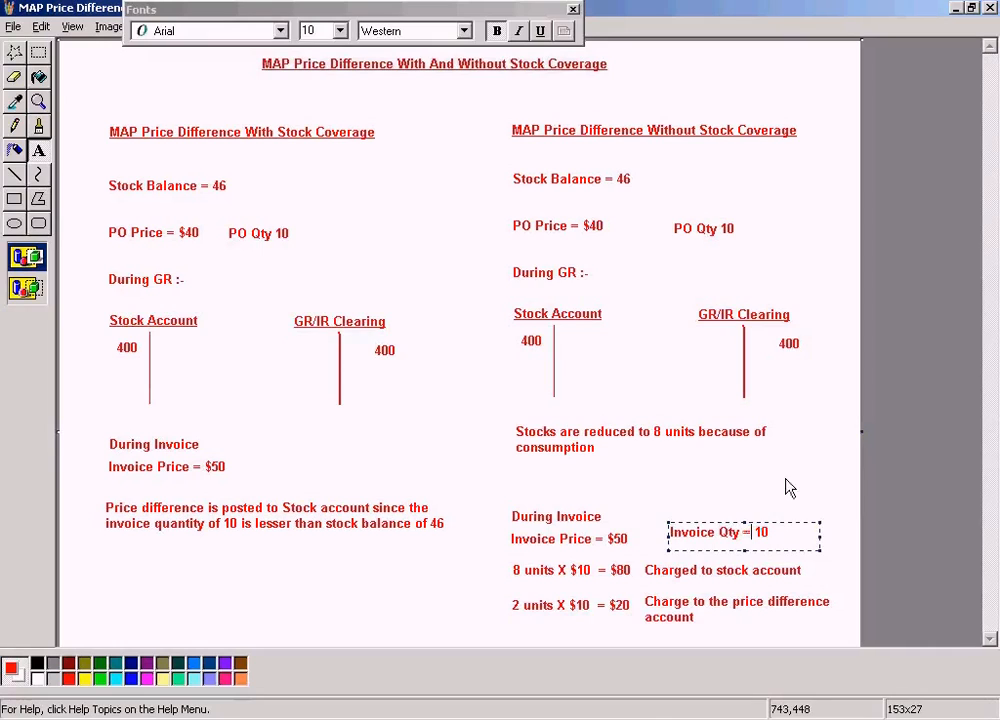
left_click(651, 518)
- Copy the "Invoice Qty = 10" text and place the copy beside the invoice price in the With Stock Coverage section
left_click_drag(655, 515, 797, 549)
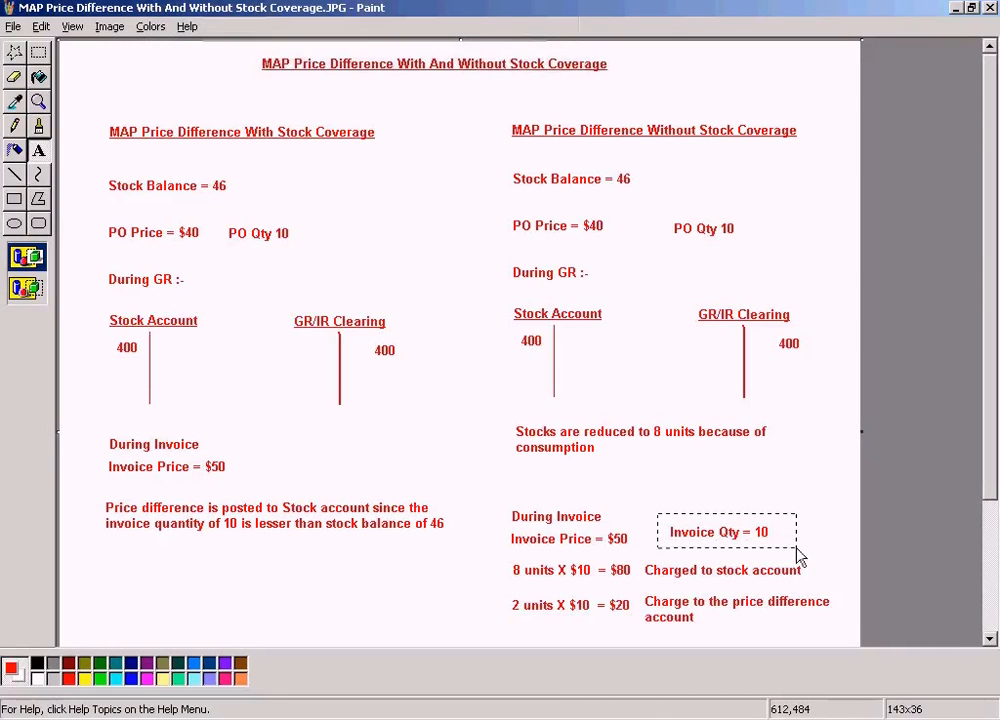
left_click(80, 117)
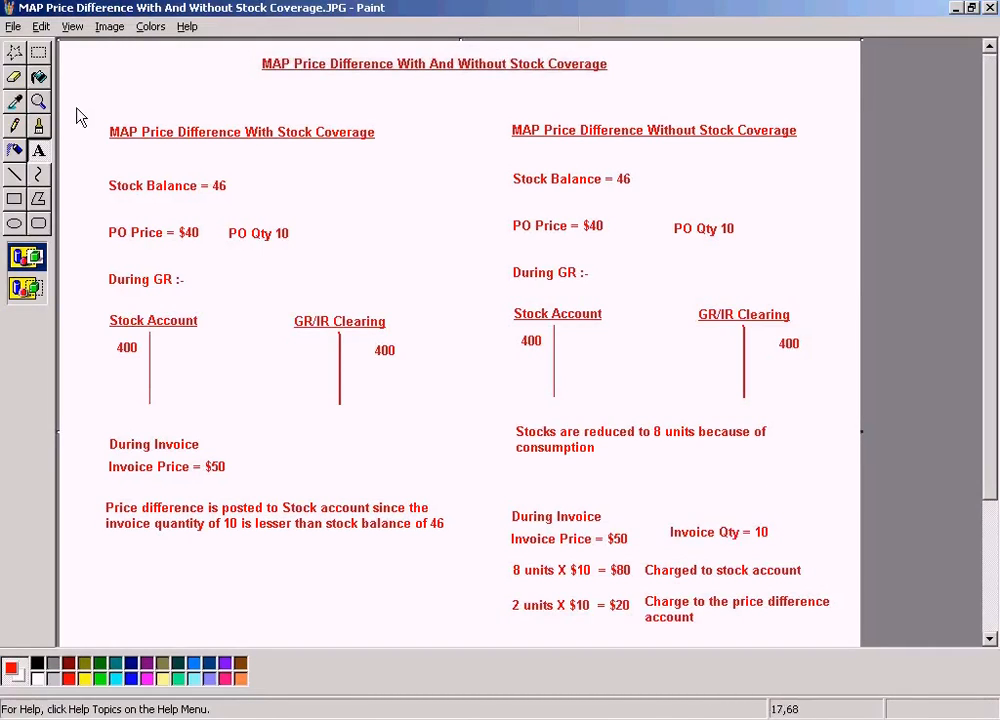
left_click(38, 53)
left_click_drag(658, 514, 790, 559)
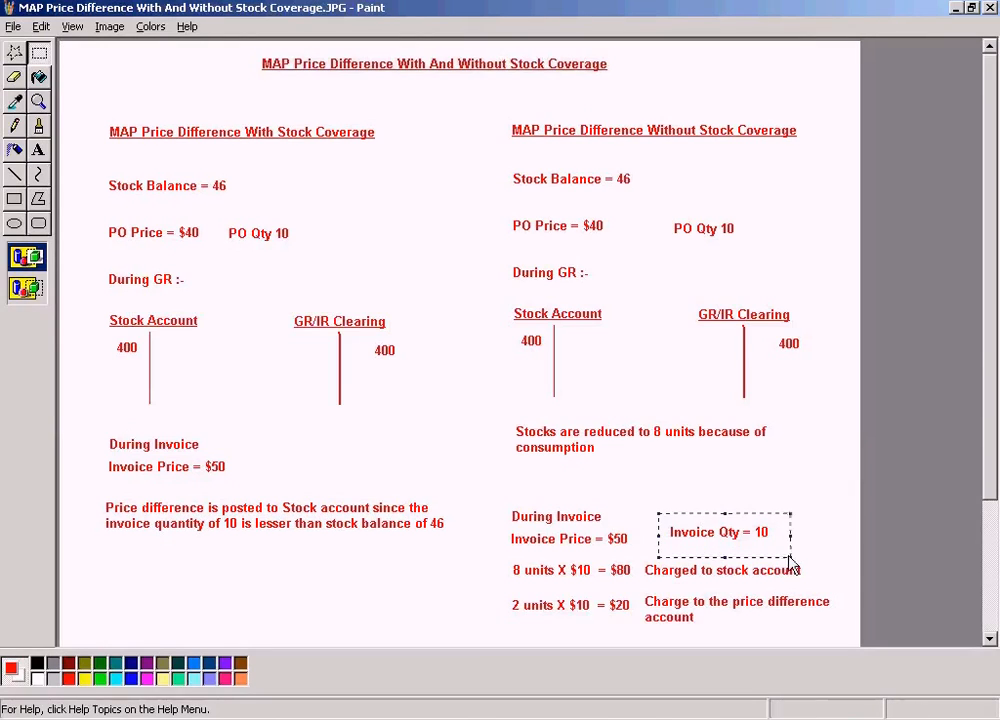
left_click(745, 485)
key("ctrl+v")
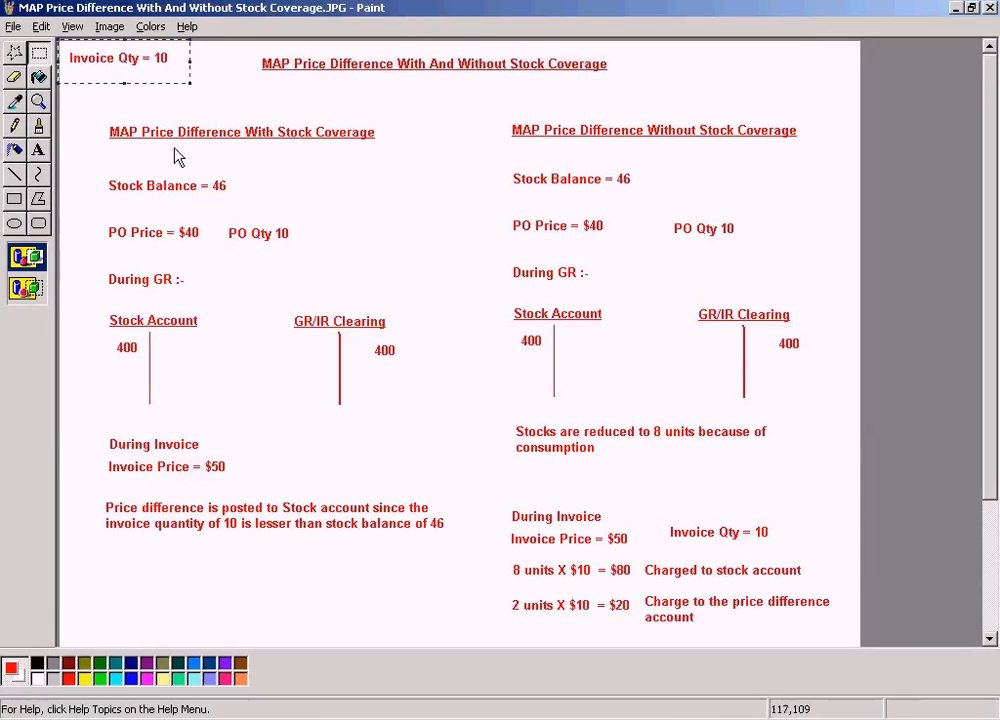
left_click_drag(133, 84, 320, 492)
left_click(652, 468)
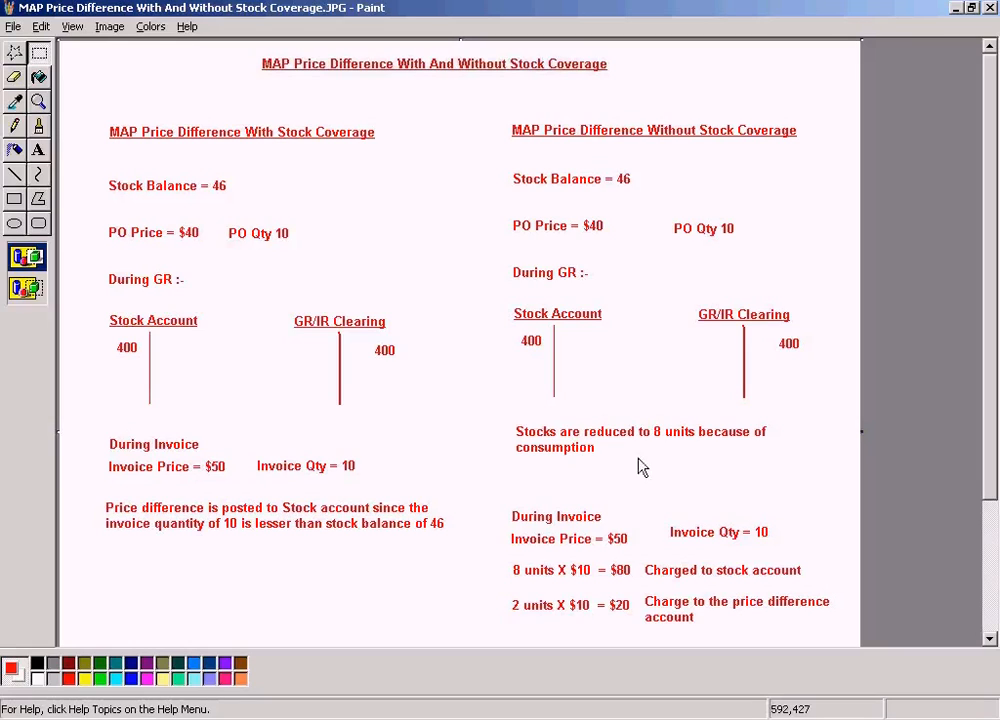
- Save the drawing, and return to the Word document with the cursor at the start of the MAP Price Difference topic line
left_click(14, 27)
left_click(27, 80)
left_click(494, 714)
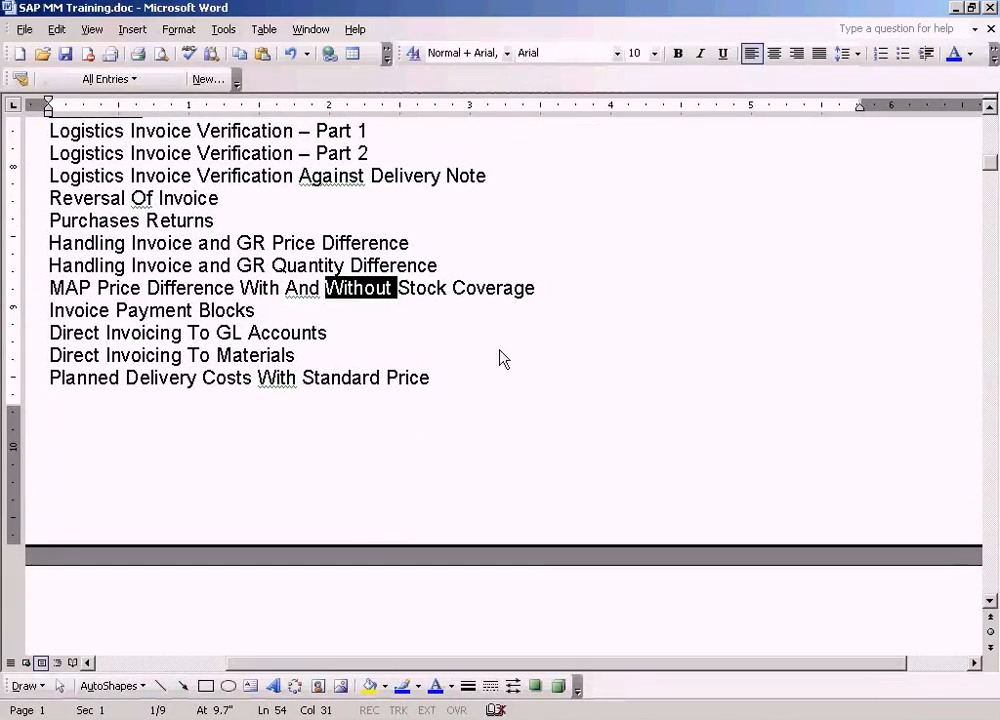
left_click(564, 301)
key("Home")
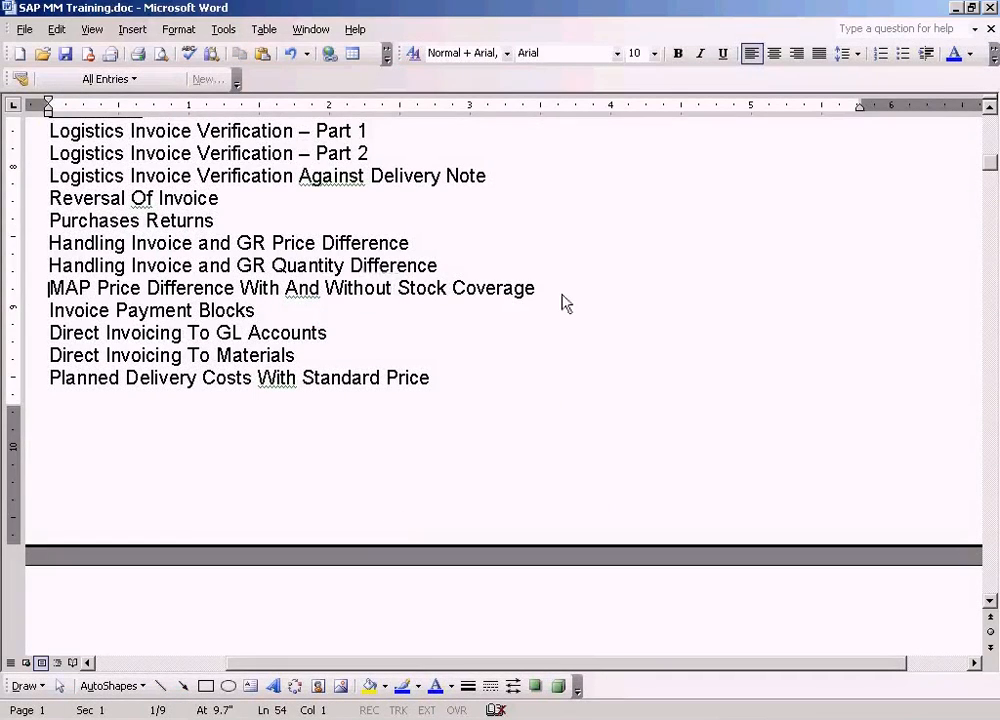